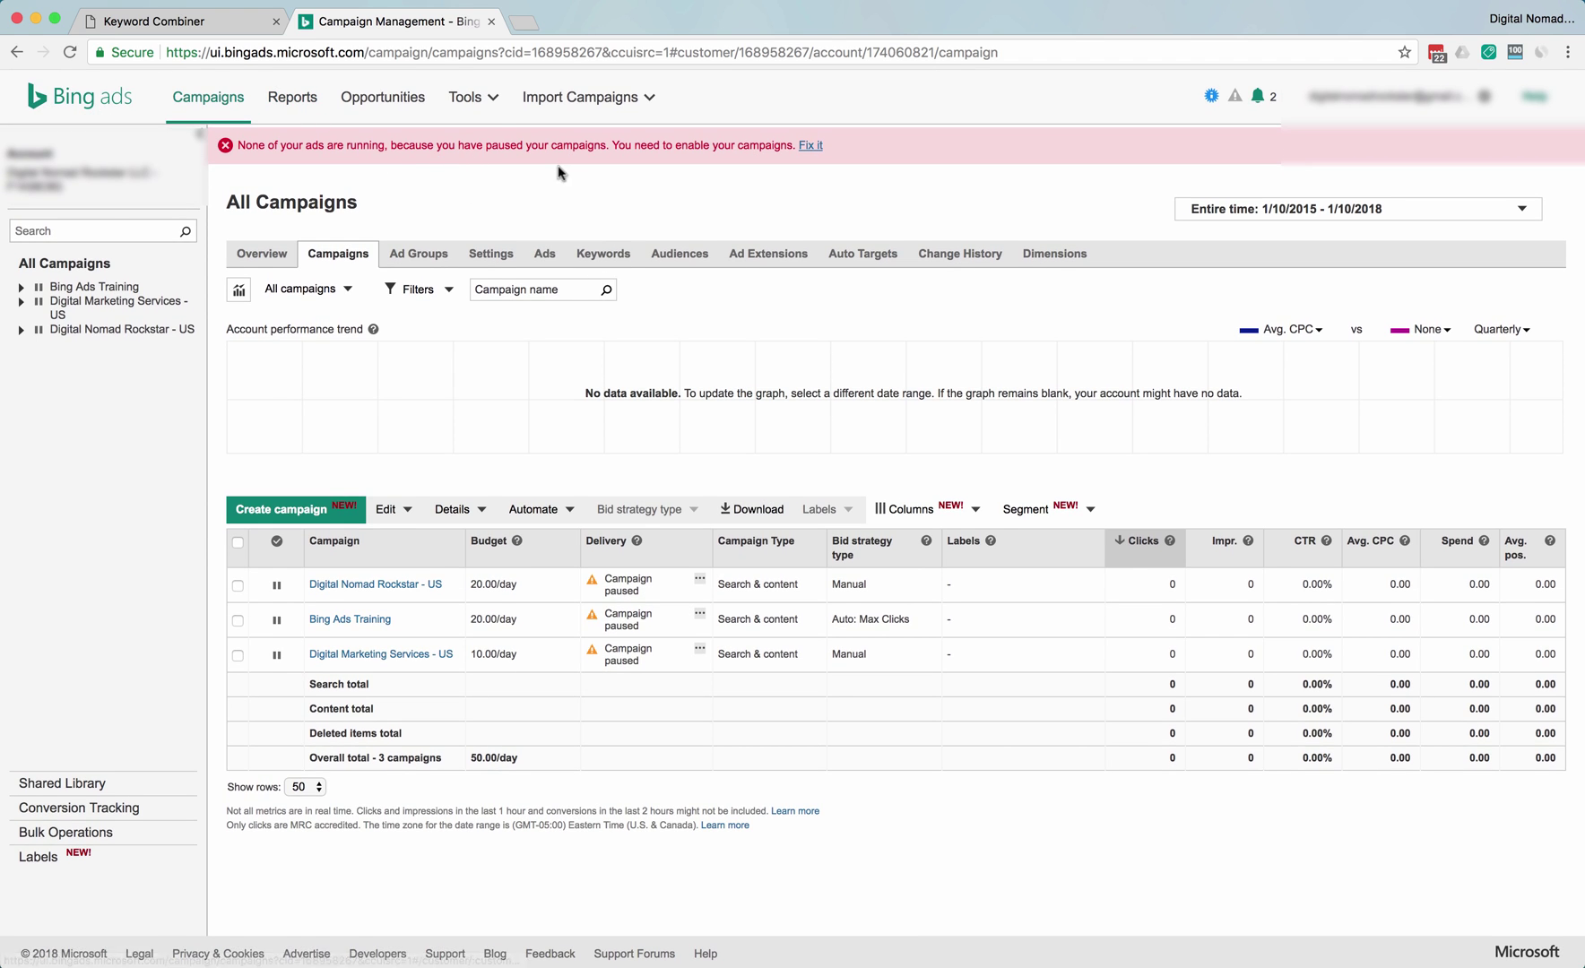
Open the Keyword Planner from the Tools menu on the campaigns overview.
left_click(476, 101)
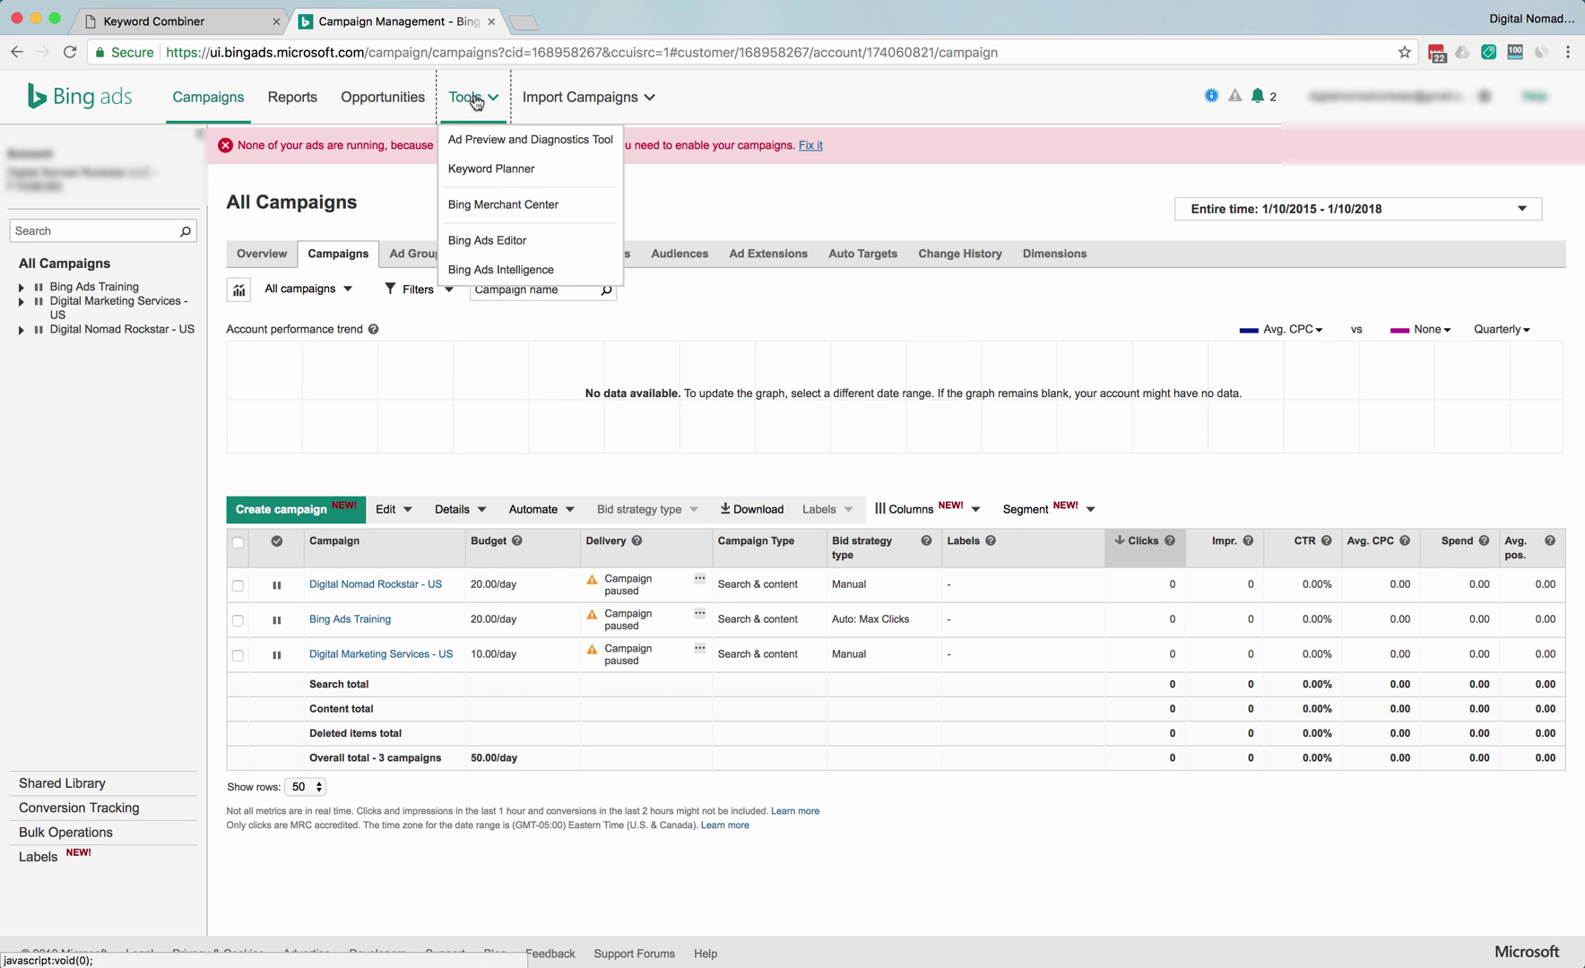
left_click(505, 176)
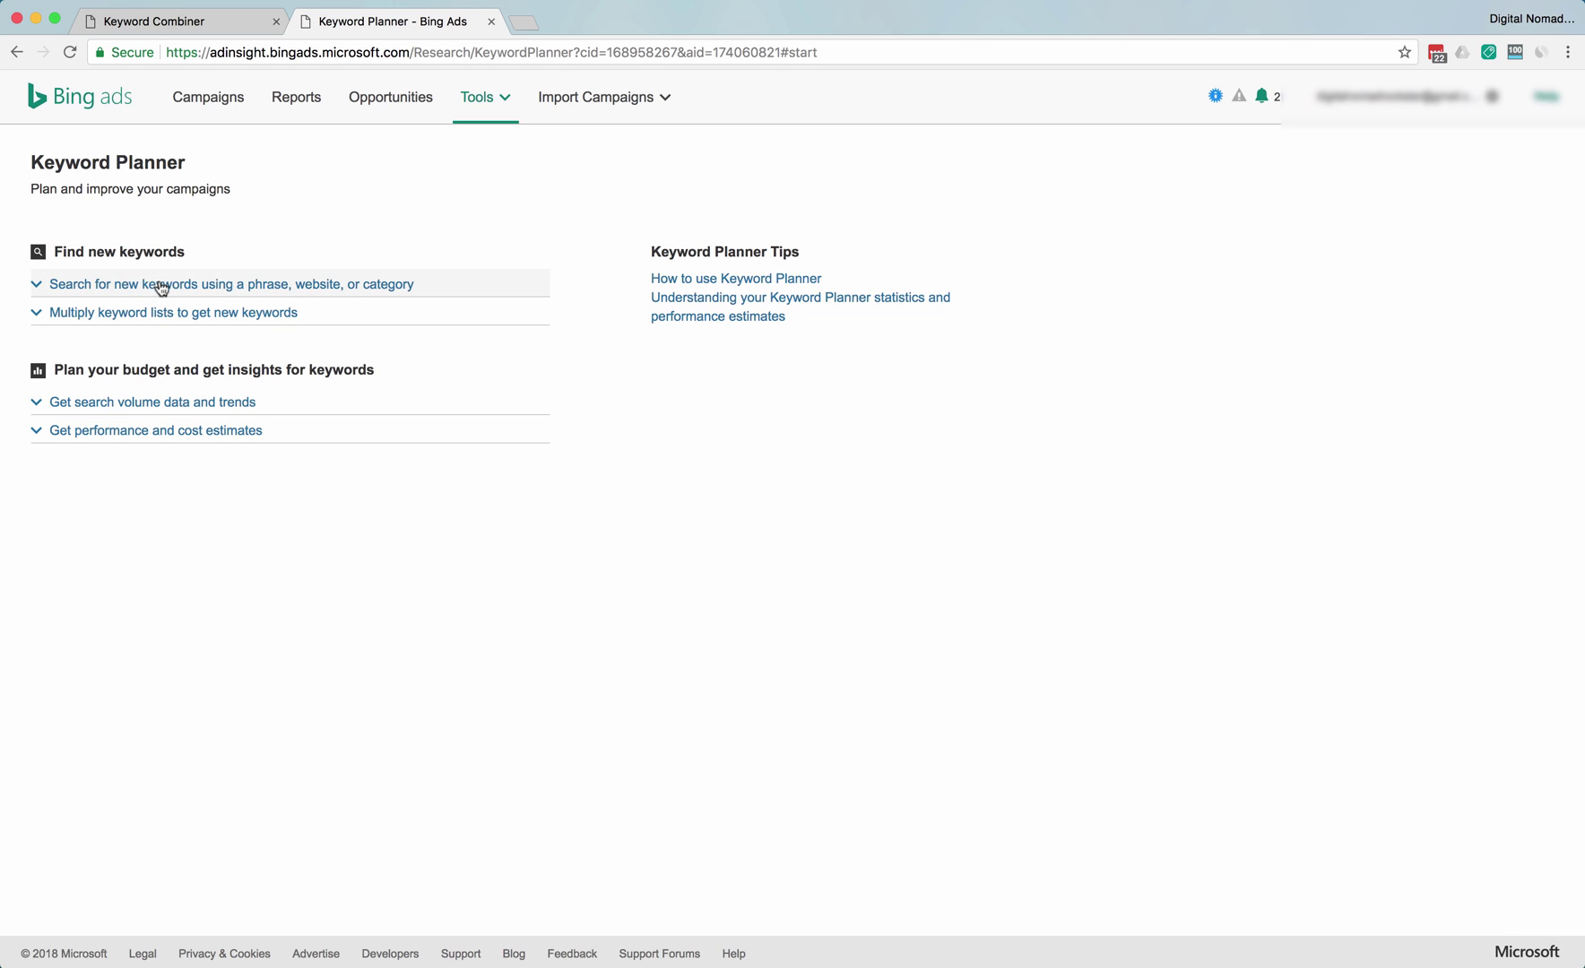
Expand 'Search for new keywords' with 'beach towels' as product and leave the landing page empty.
left_click(161, 287)
left_click(145, 385)
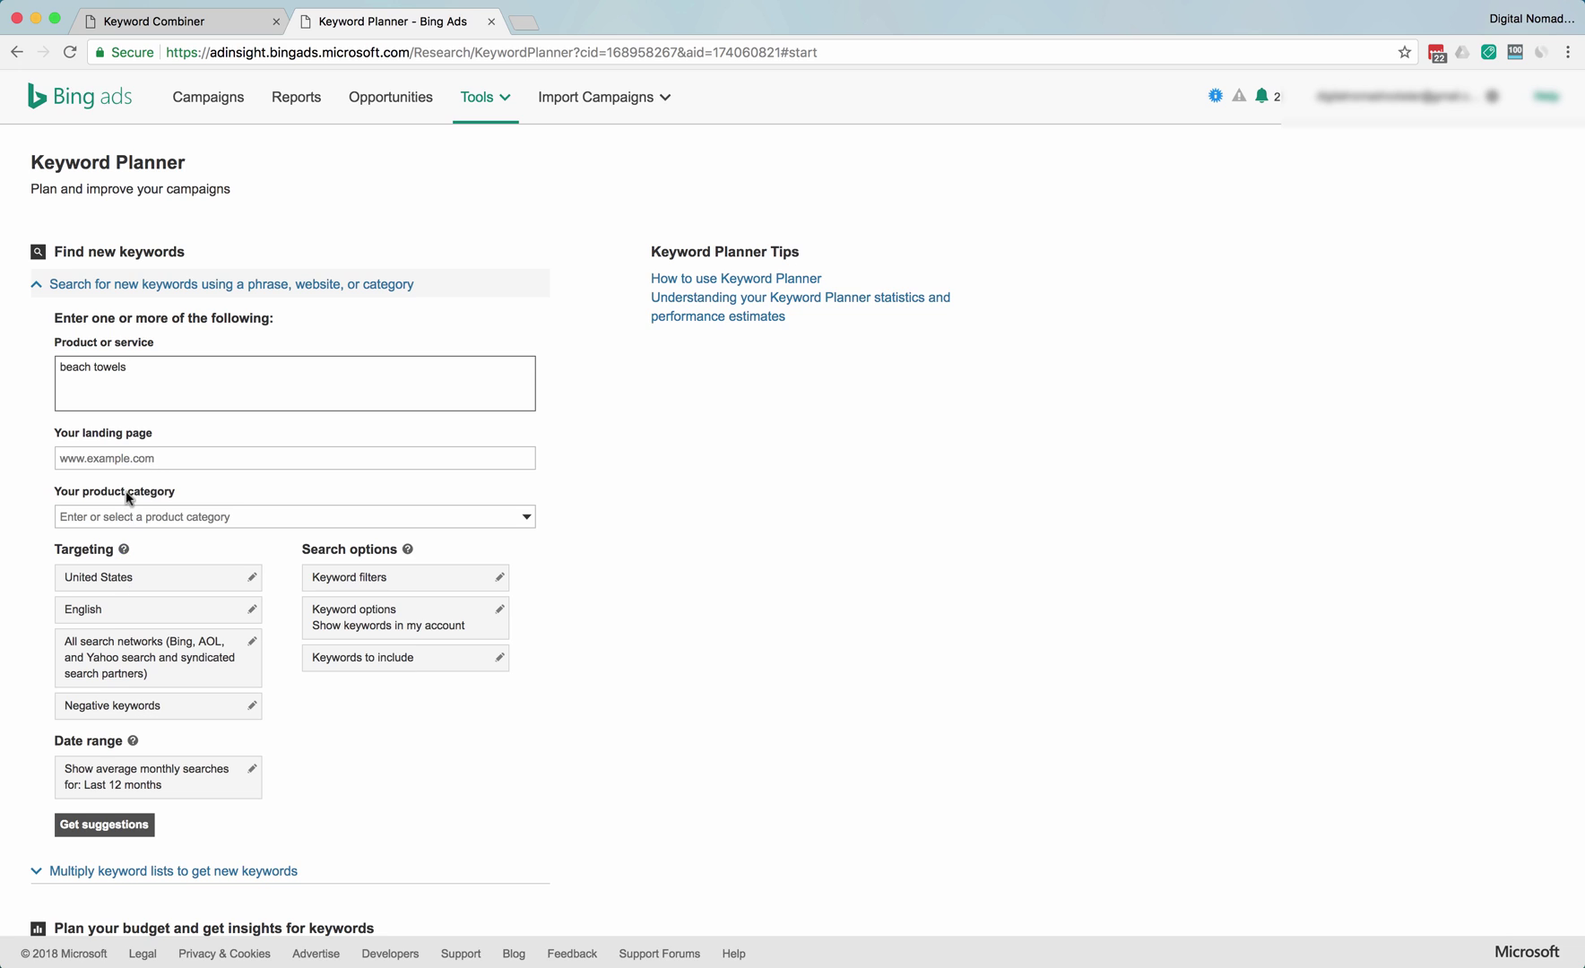
left_click(124, 456)
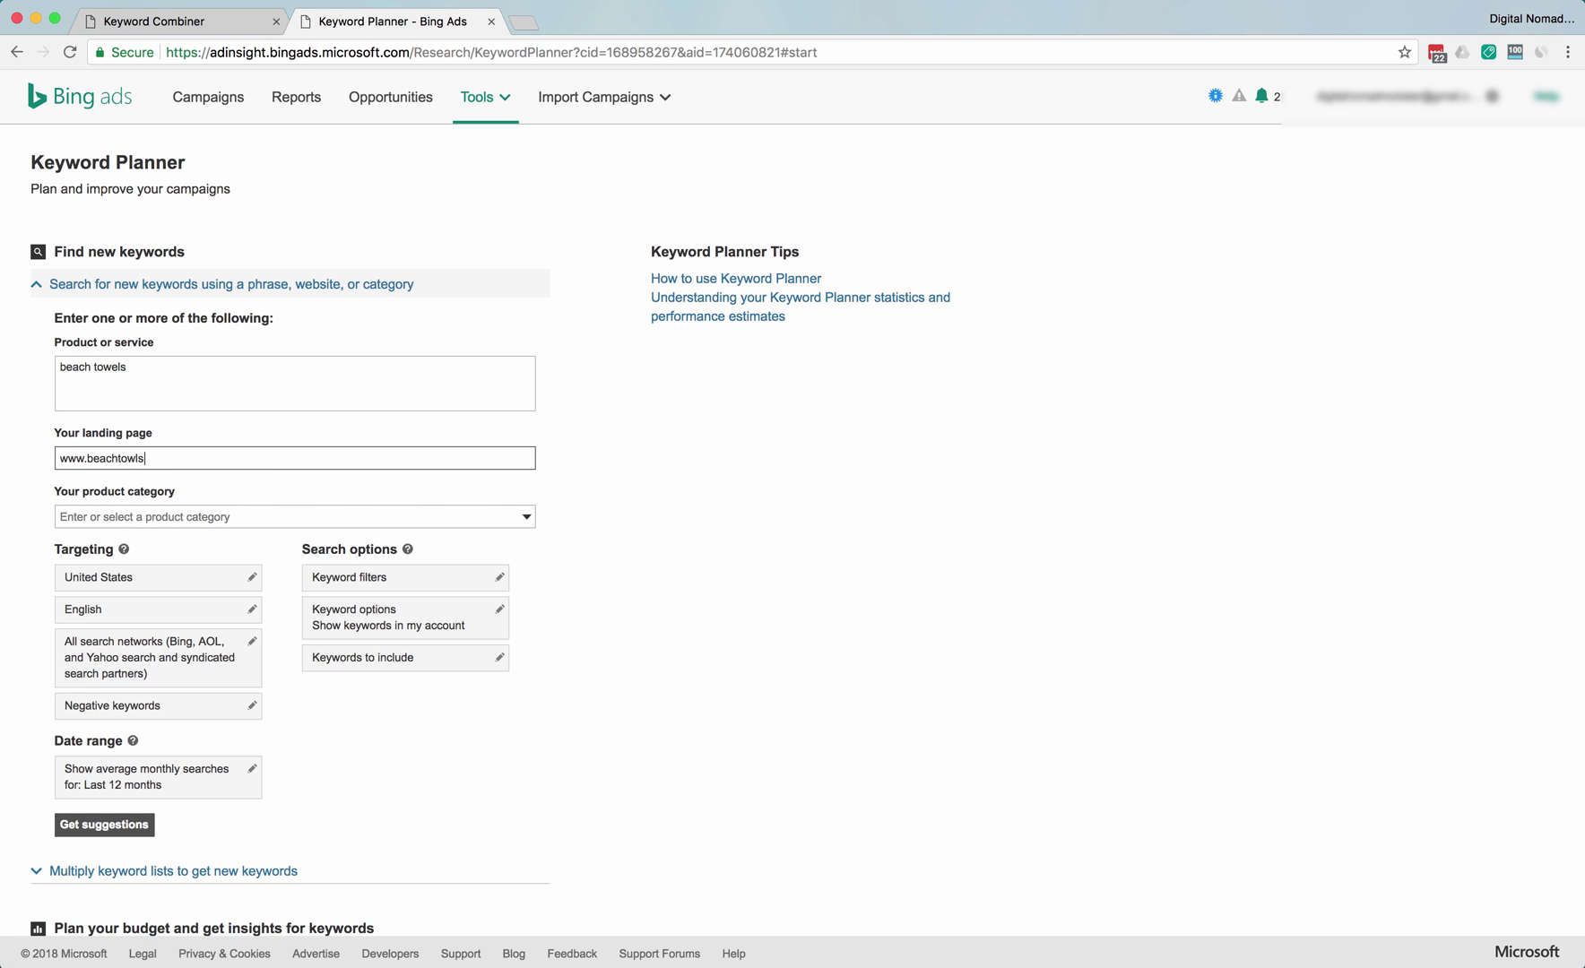
type("co")
key("BackSpace")
key("BackSpace")
key("BackSpace")
key("BackSpace")
type("s.co")
triple_click(219, 457)
key("BackSpace")
left_click(234, 400)
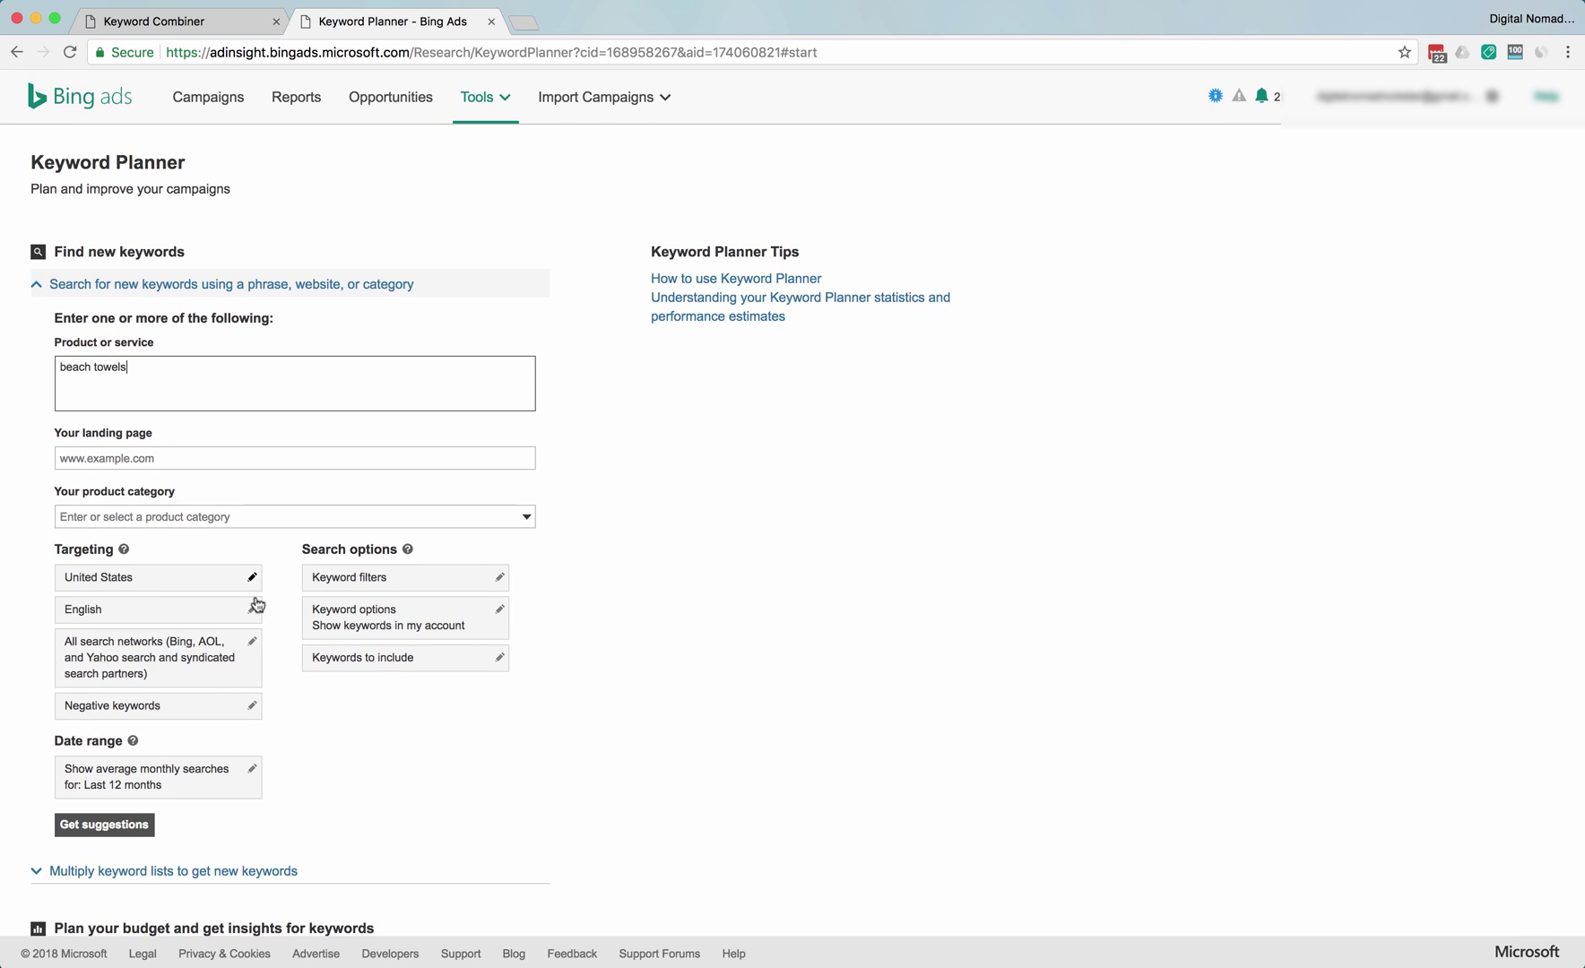
Keep United States location targeting and get keyword suggestions for beach towels.
left_click(123, 579)
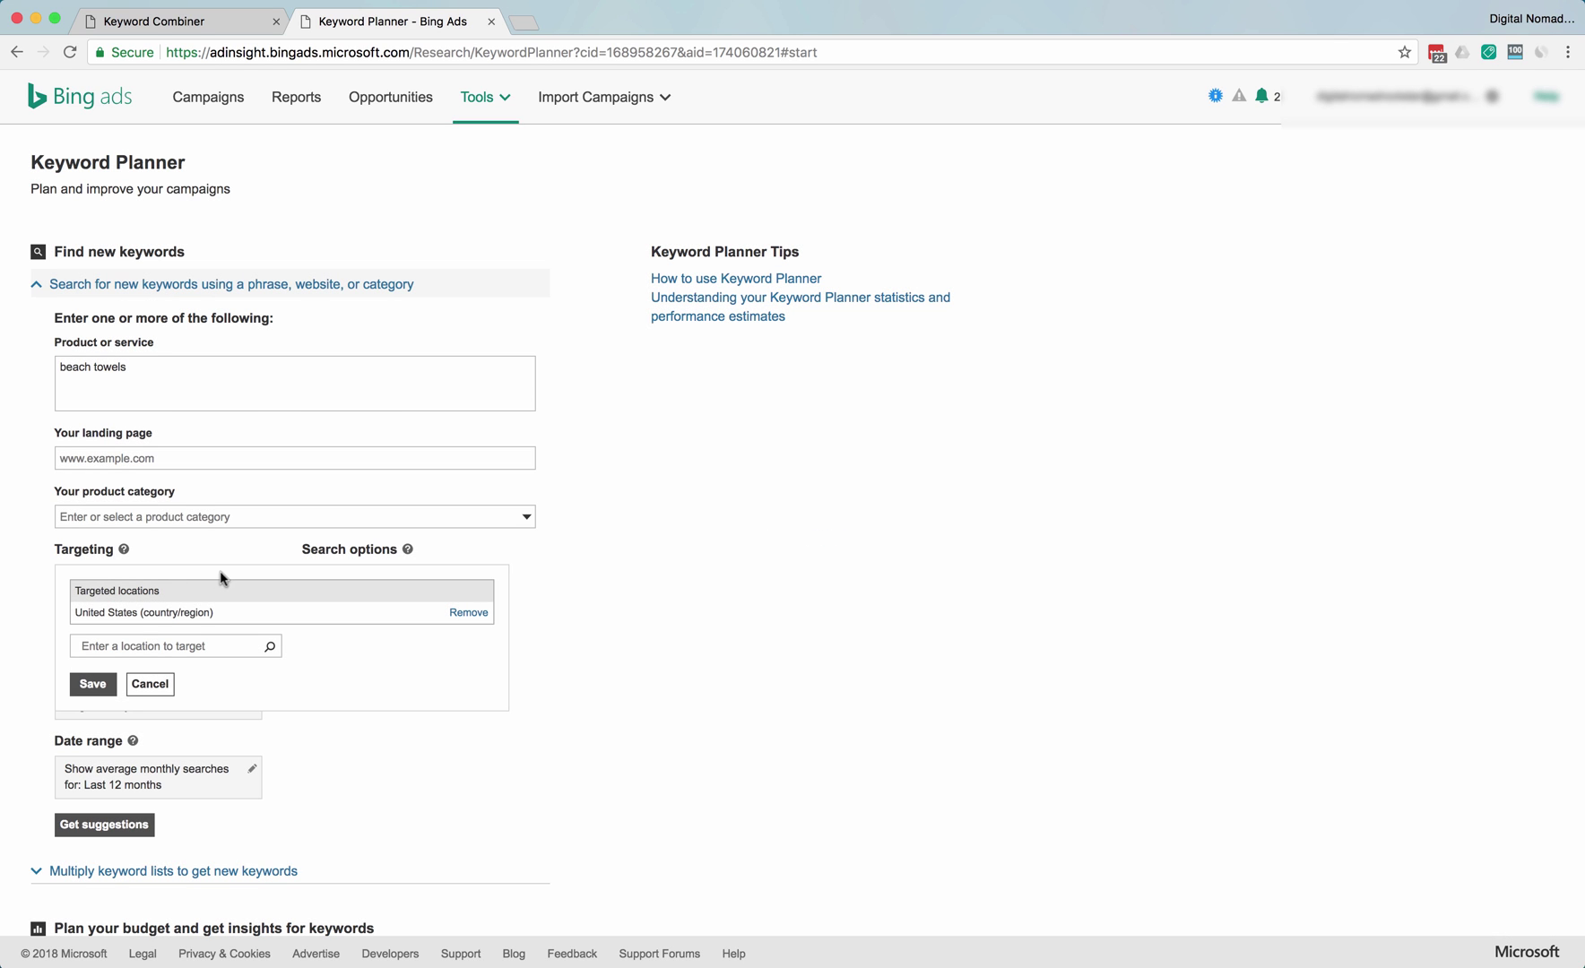
left_click(150, 685)
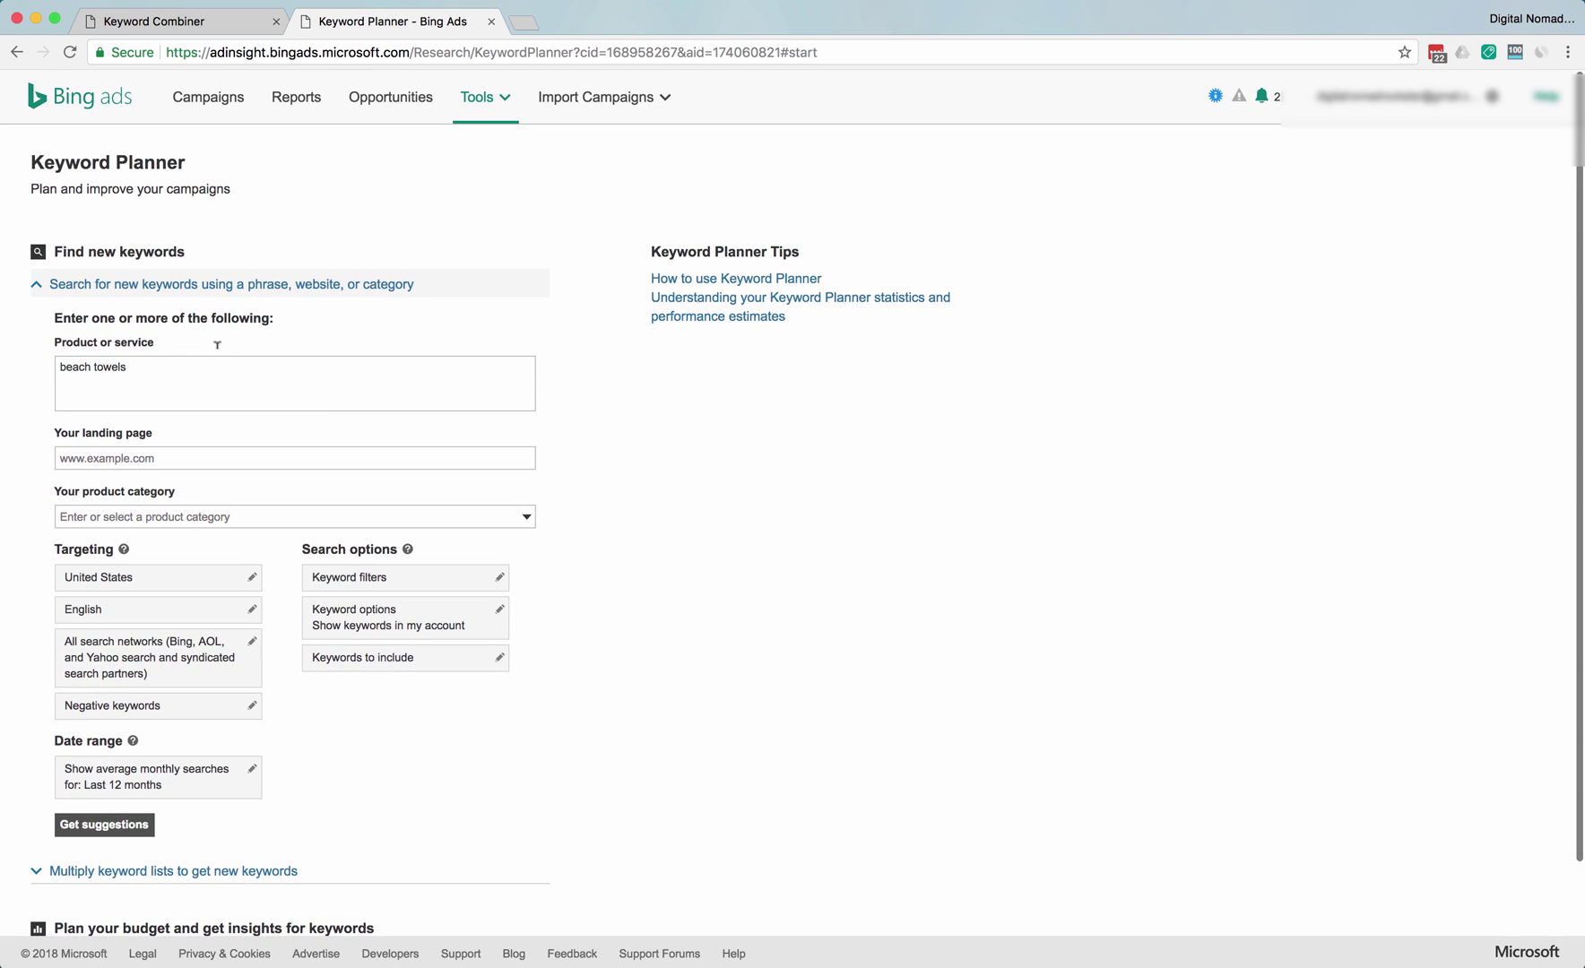
left_click(186, 374)
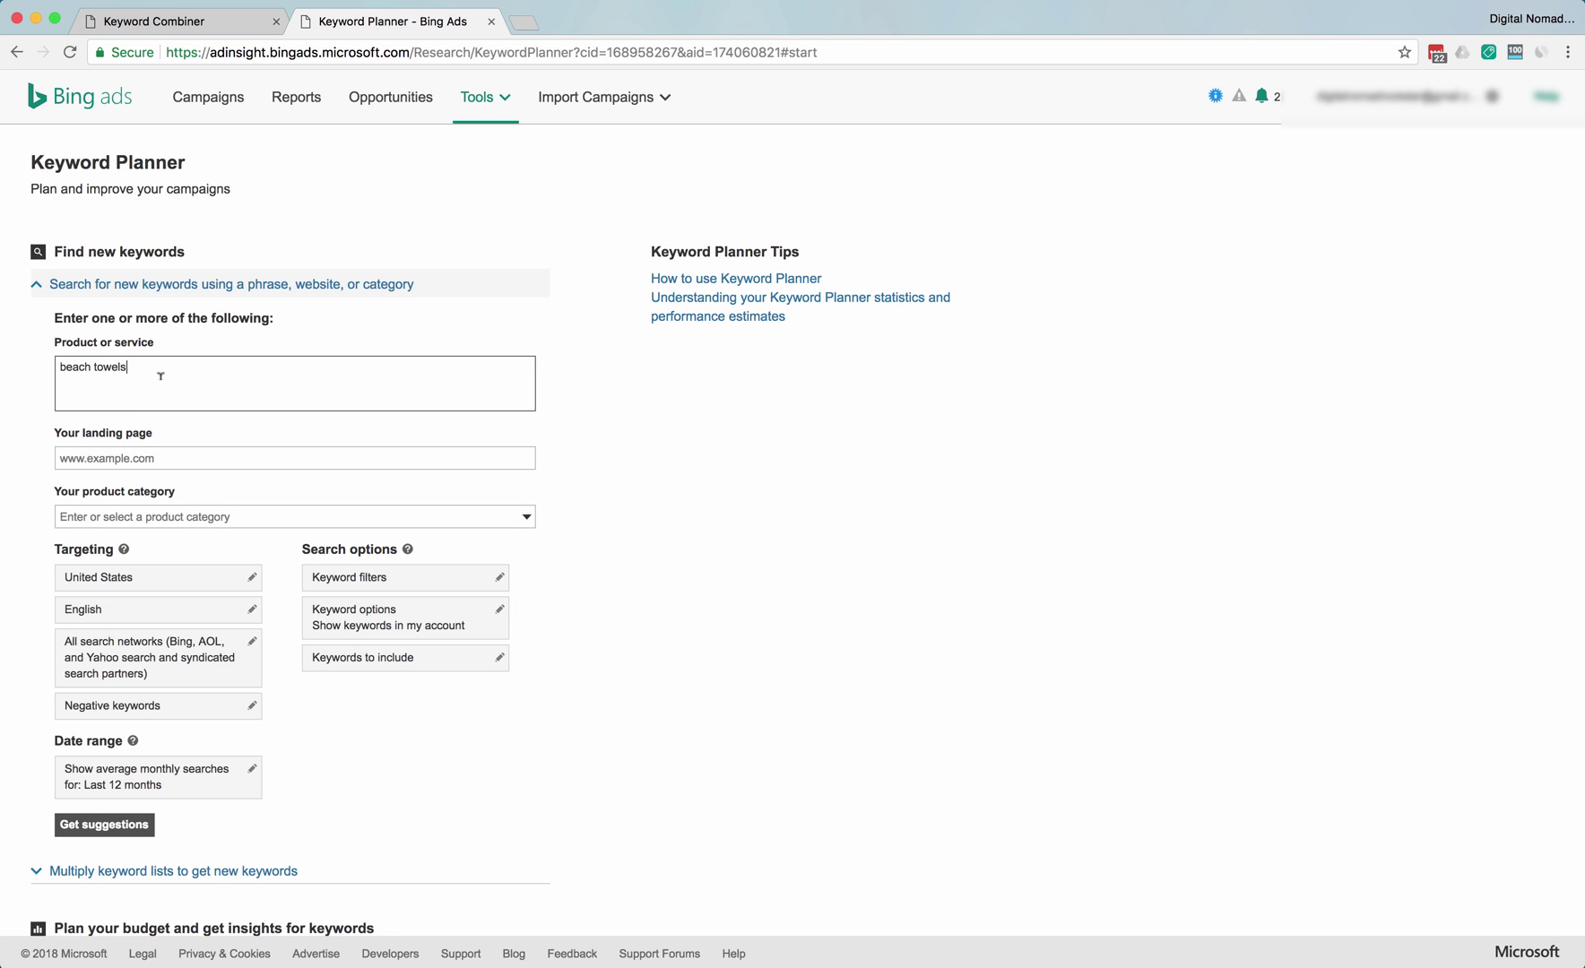
left_click(104, 824)
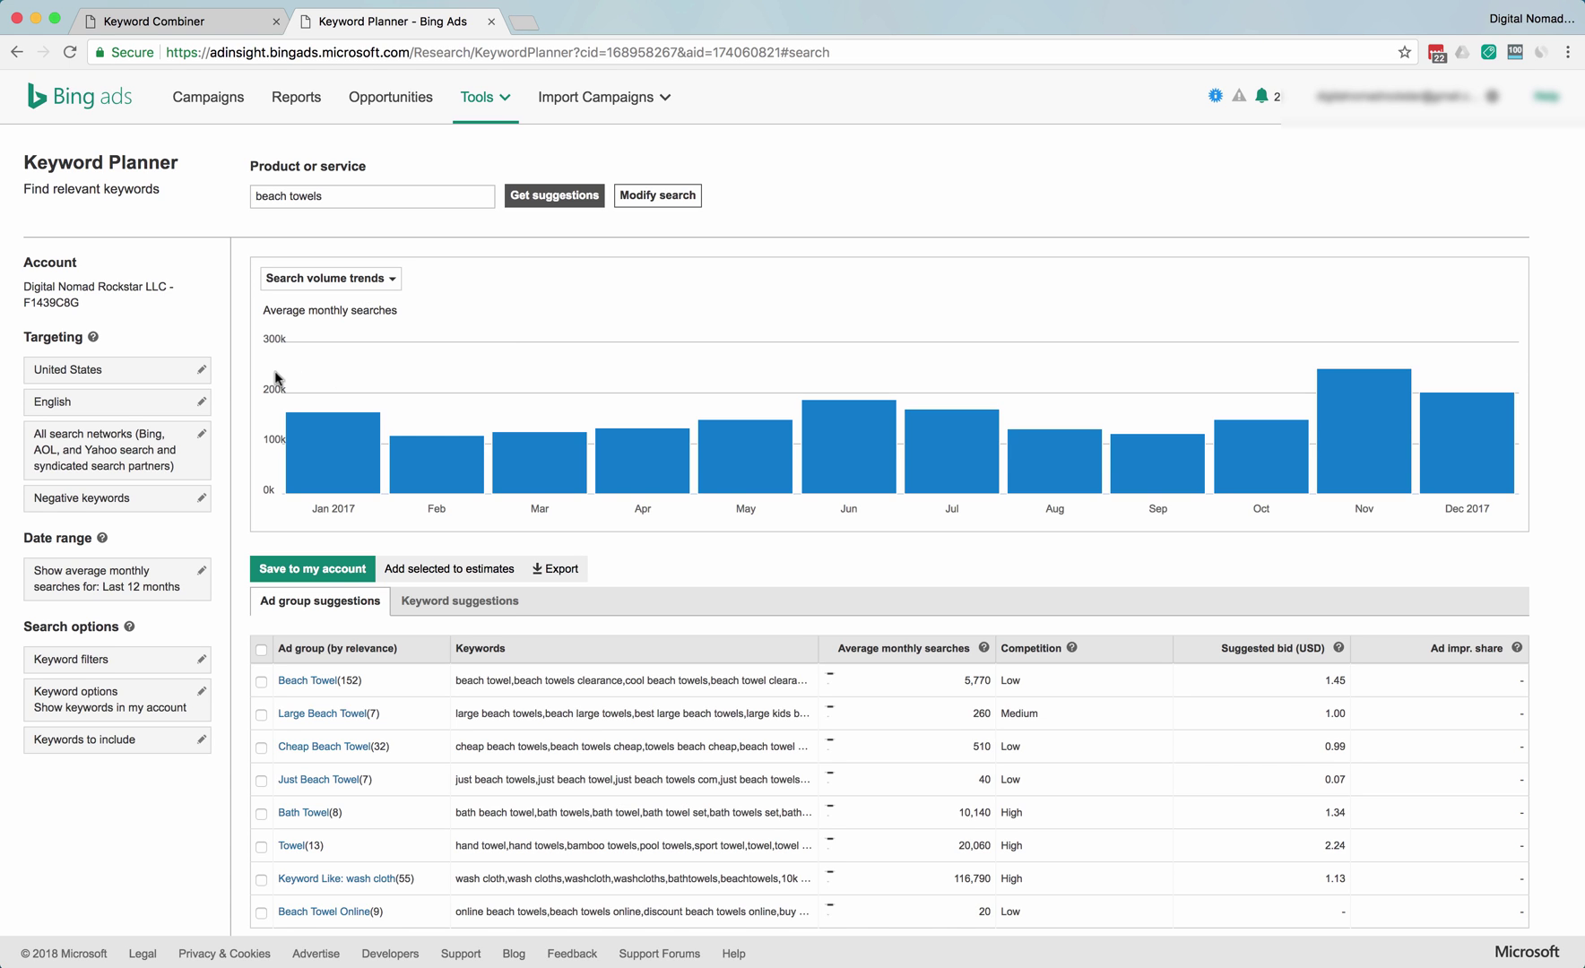
Sort the beach towel ad group ideas by average monthly searches, highest first.
scroll(238, 368, "down", 1)
scroll(237, 368, "up", 1)
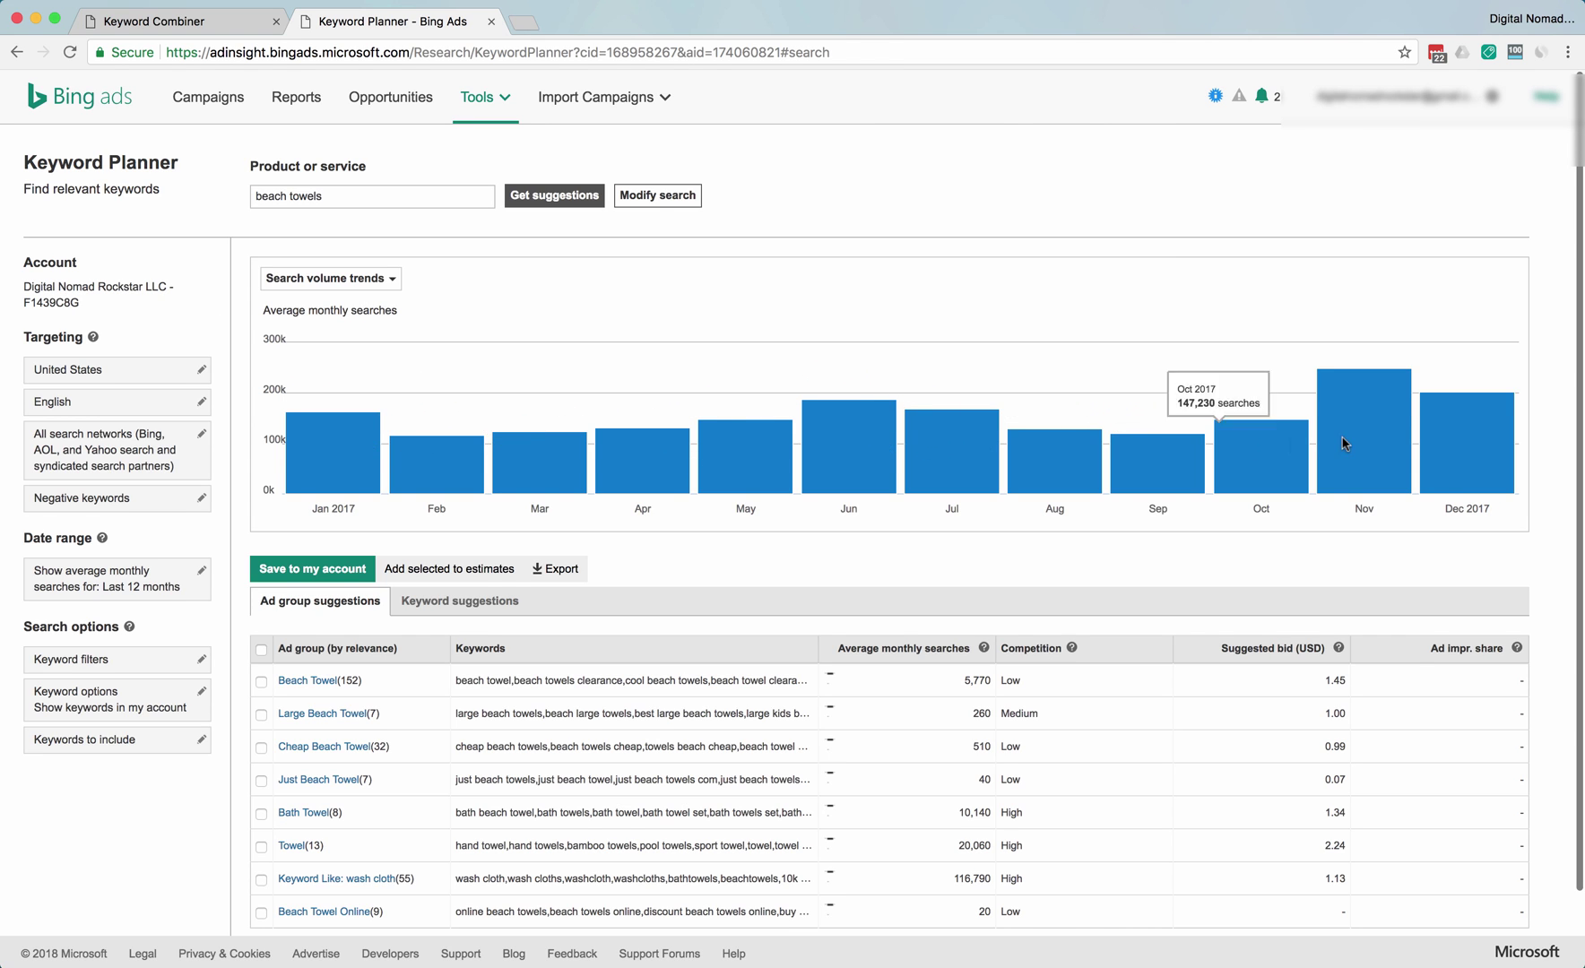
left_click(338, 281)
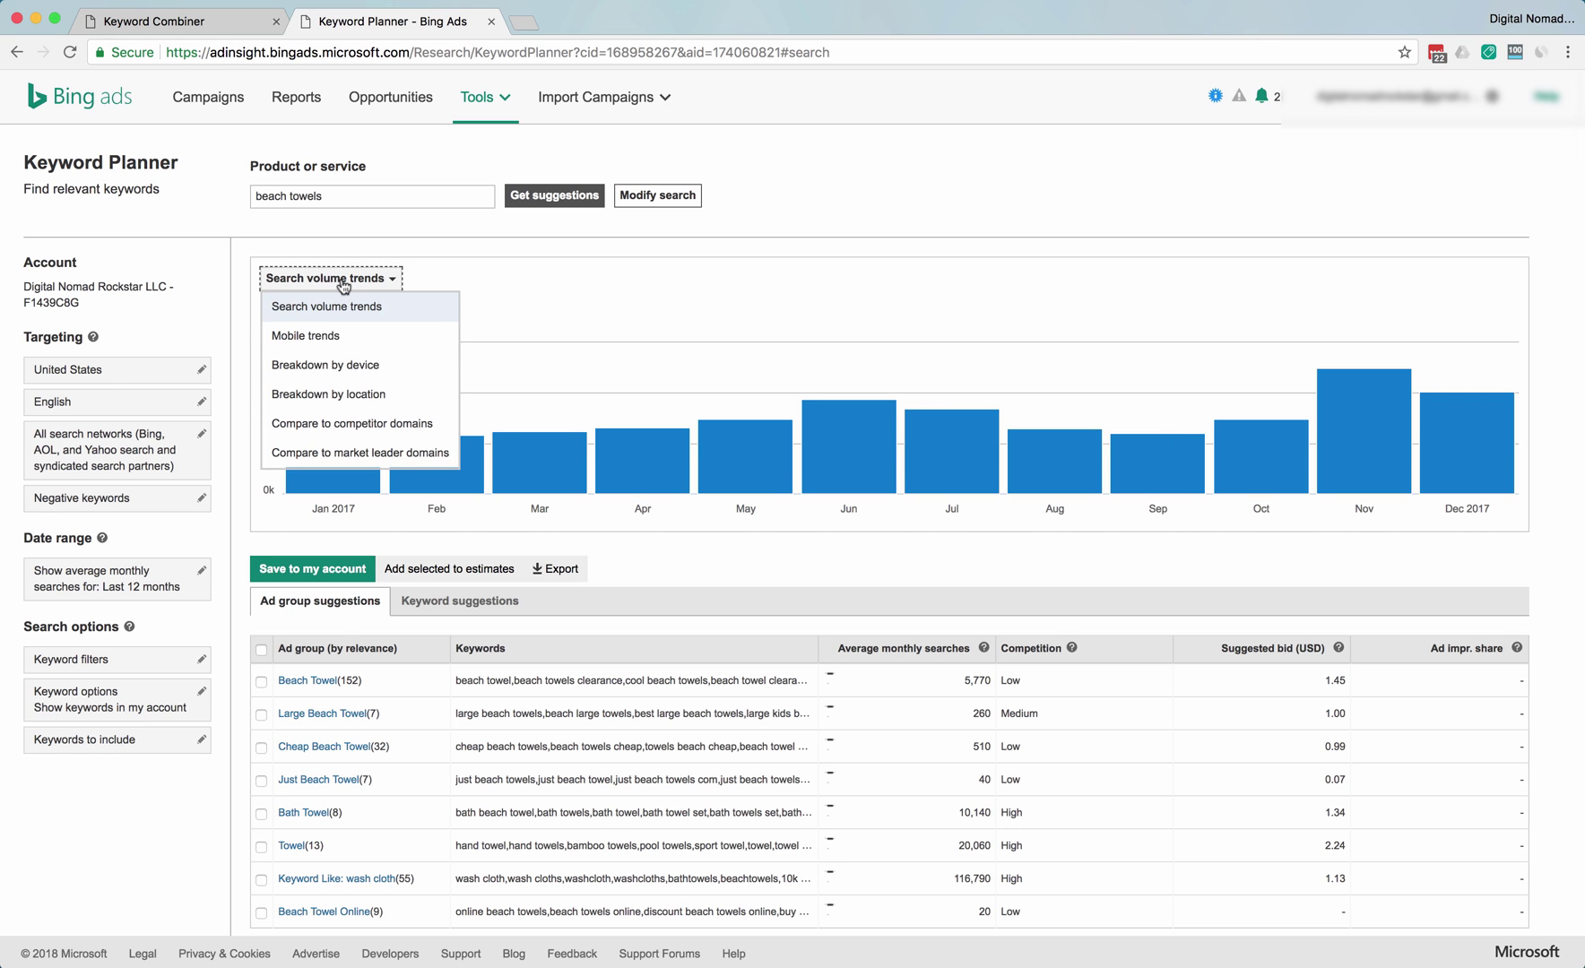
left_click(343, 283)
scroll(337, 502, "down", 2)
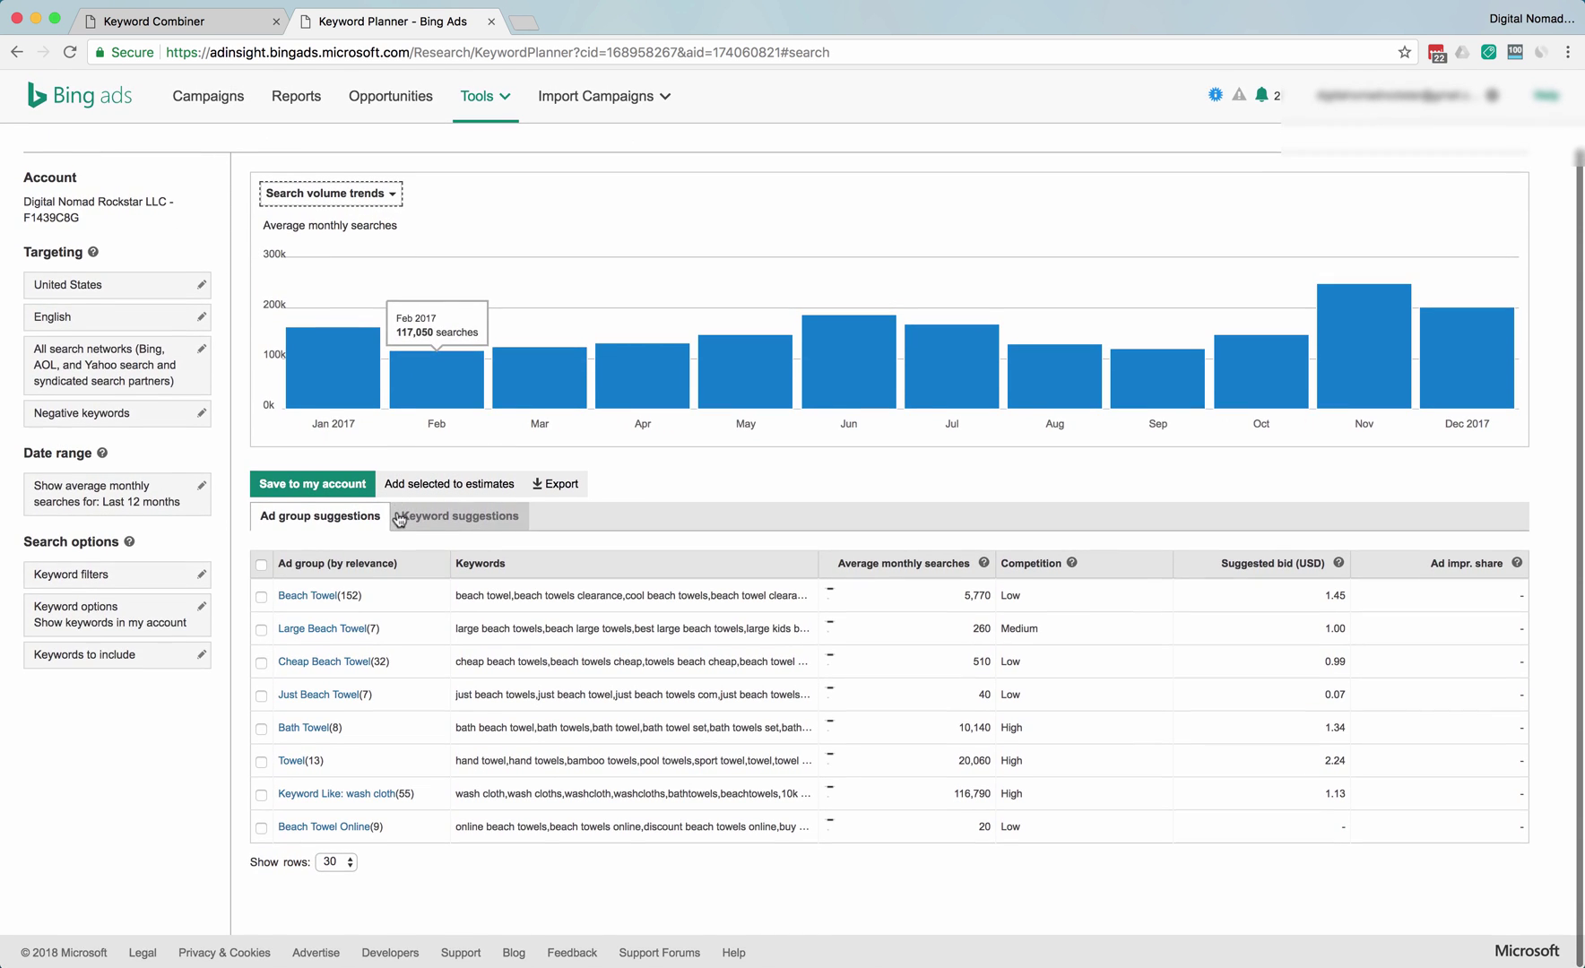
left_click(933, 565)
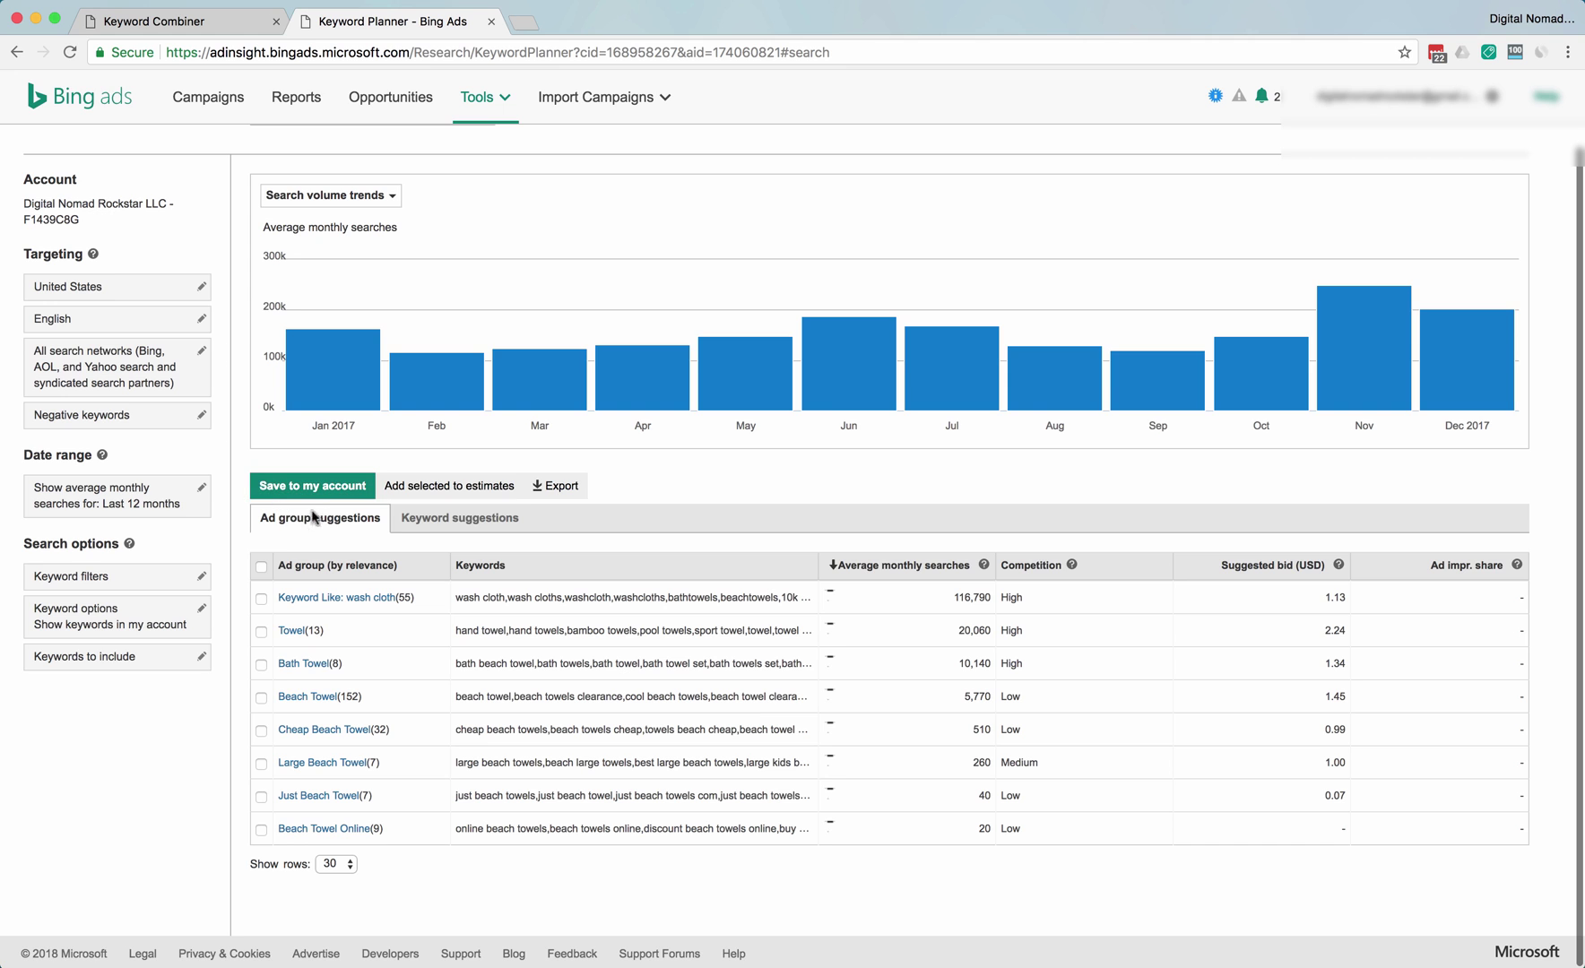
Browse the individual beach towel keyword suggestions, then return to the ad group suggestions.
left_click(443, 519)
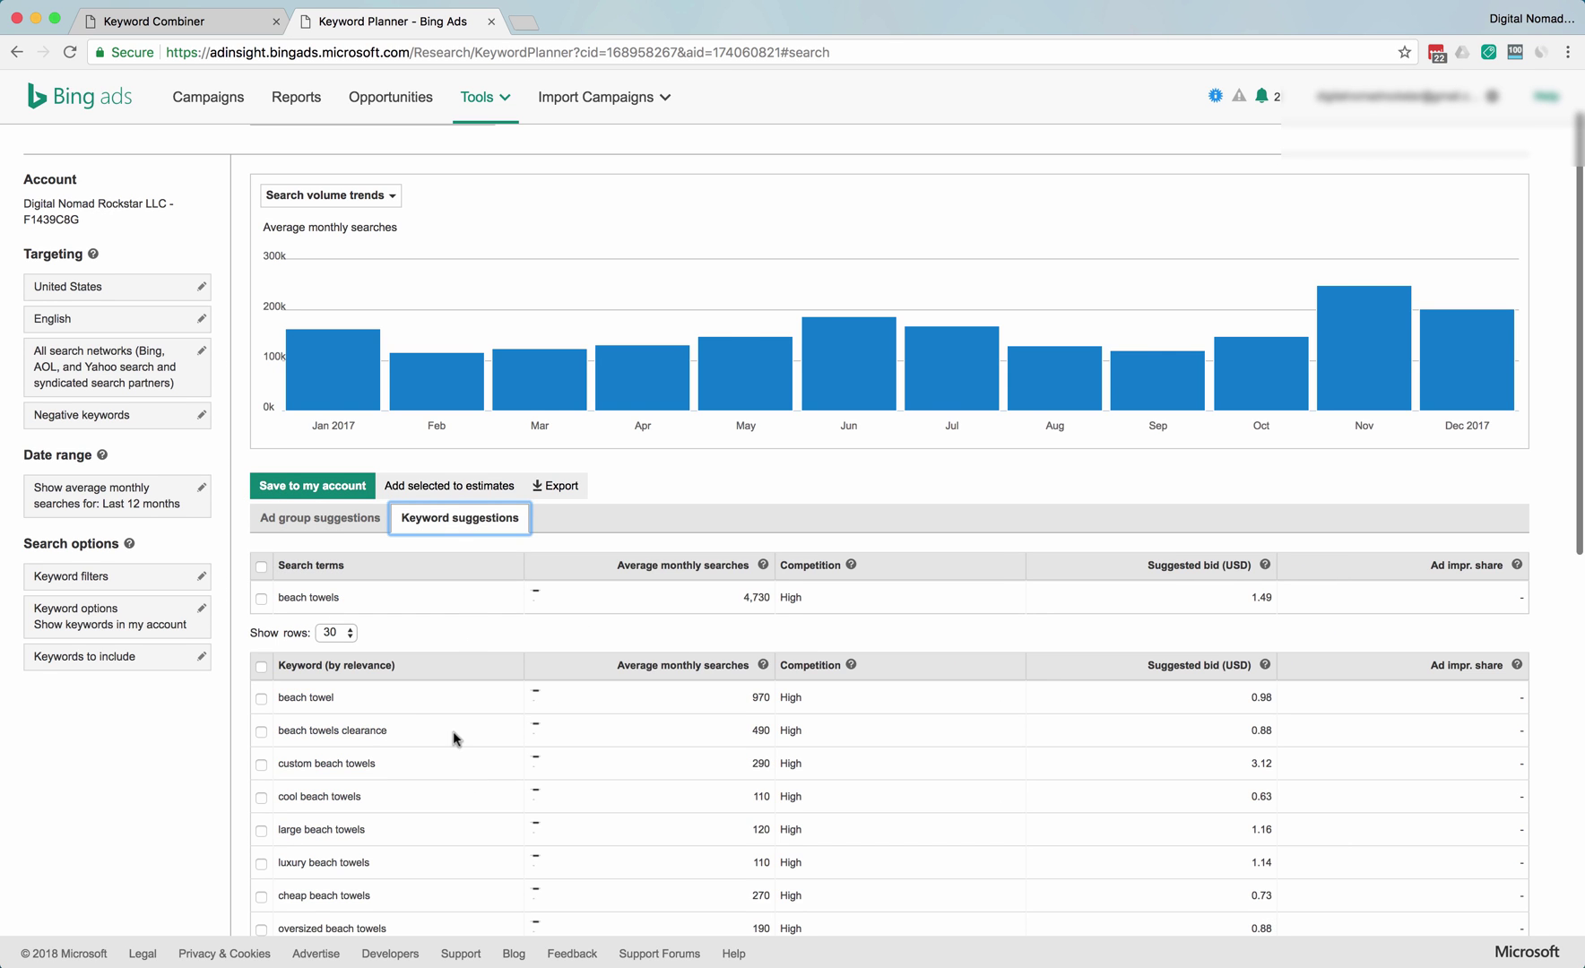
scroll(458, 740, "down", 5)
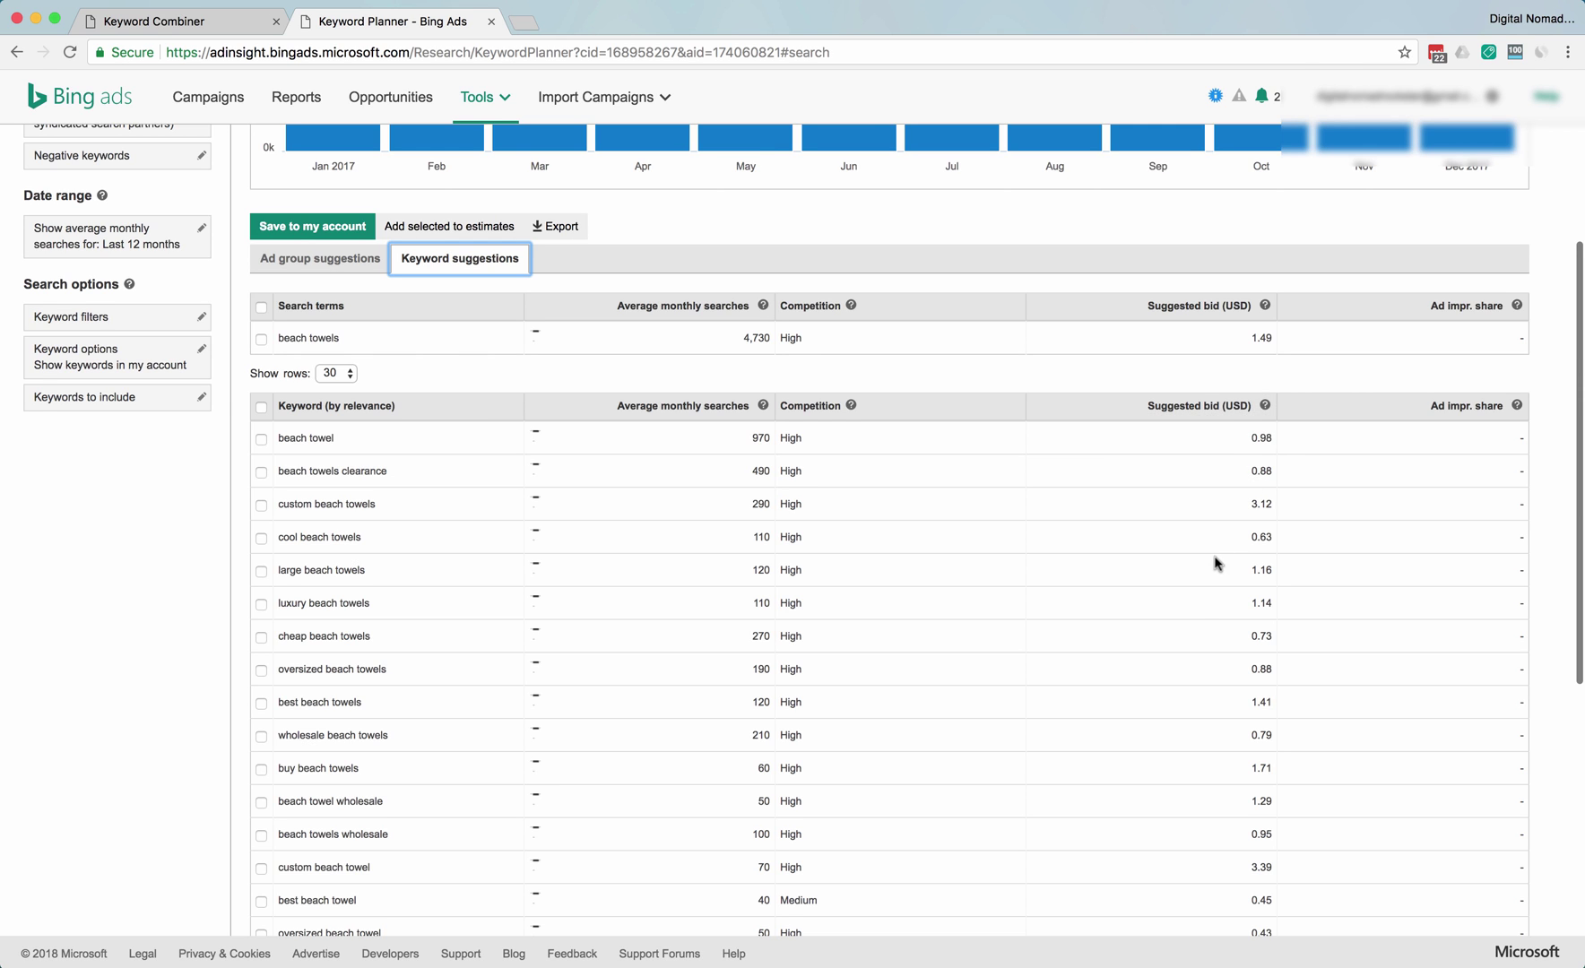
scroll(1200, 569, "up", 2)
scroll(1200, 569, "down", 1)
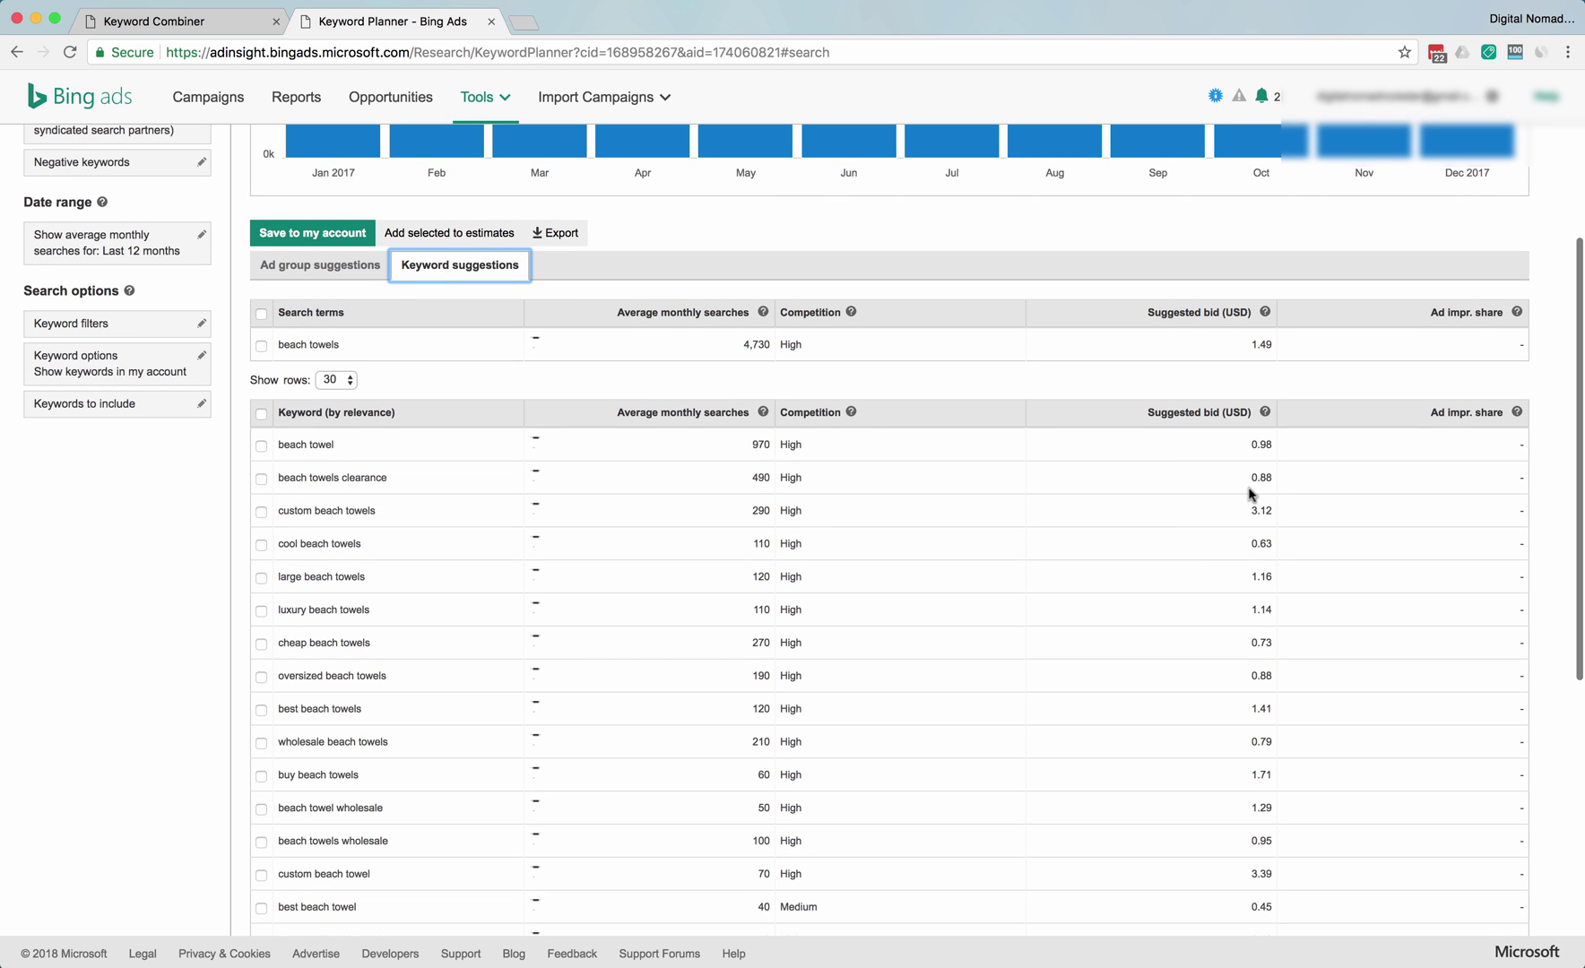
scroll(460, 418, "up", 2)
left_click(325, 328)
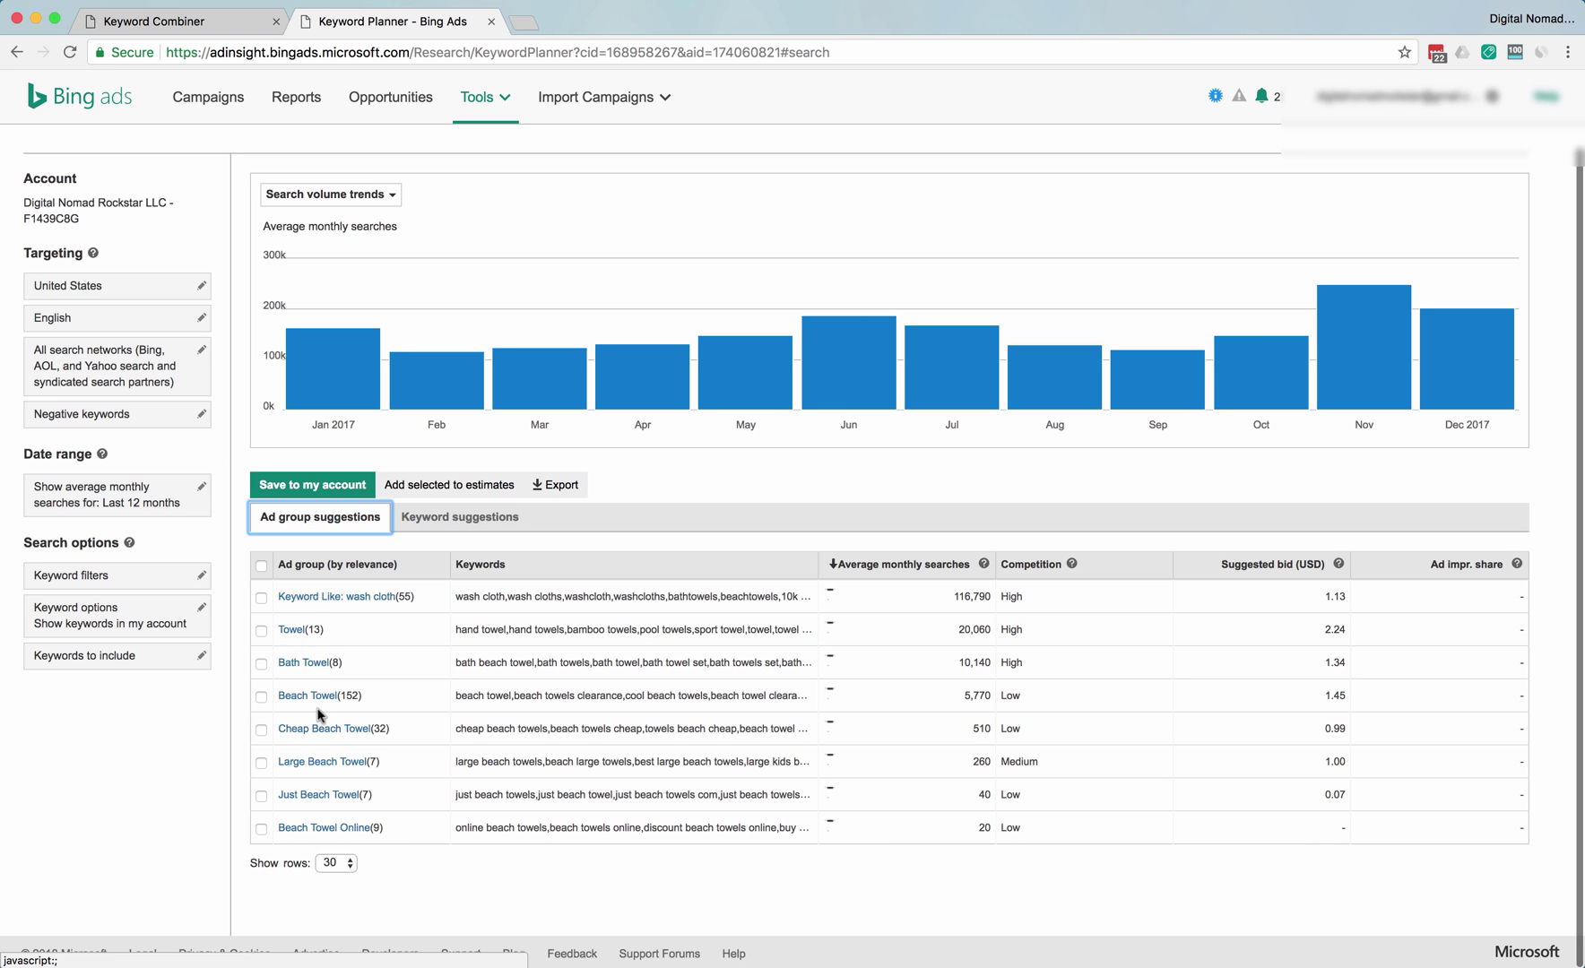
left_click(307, 668)
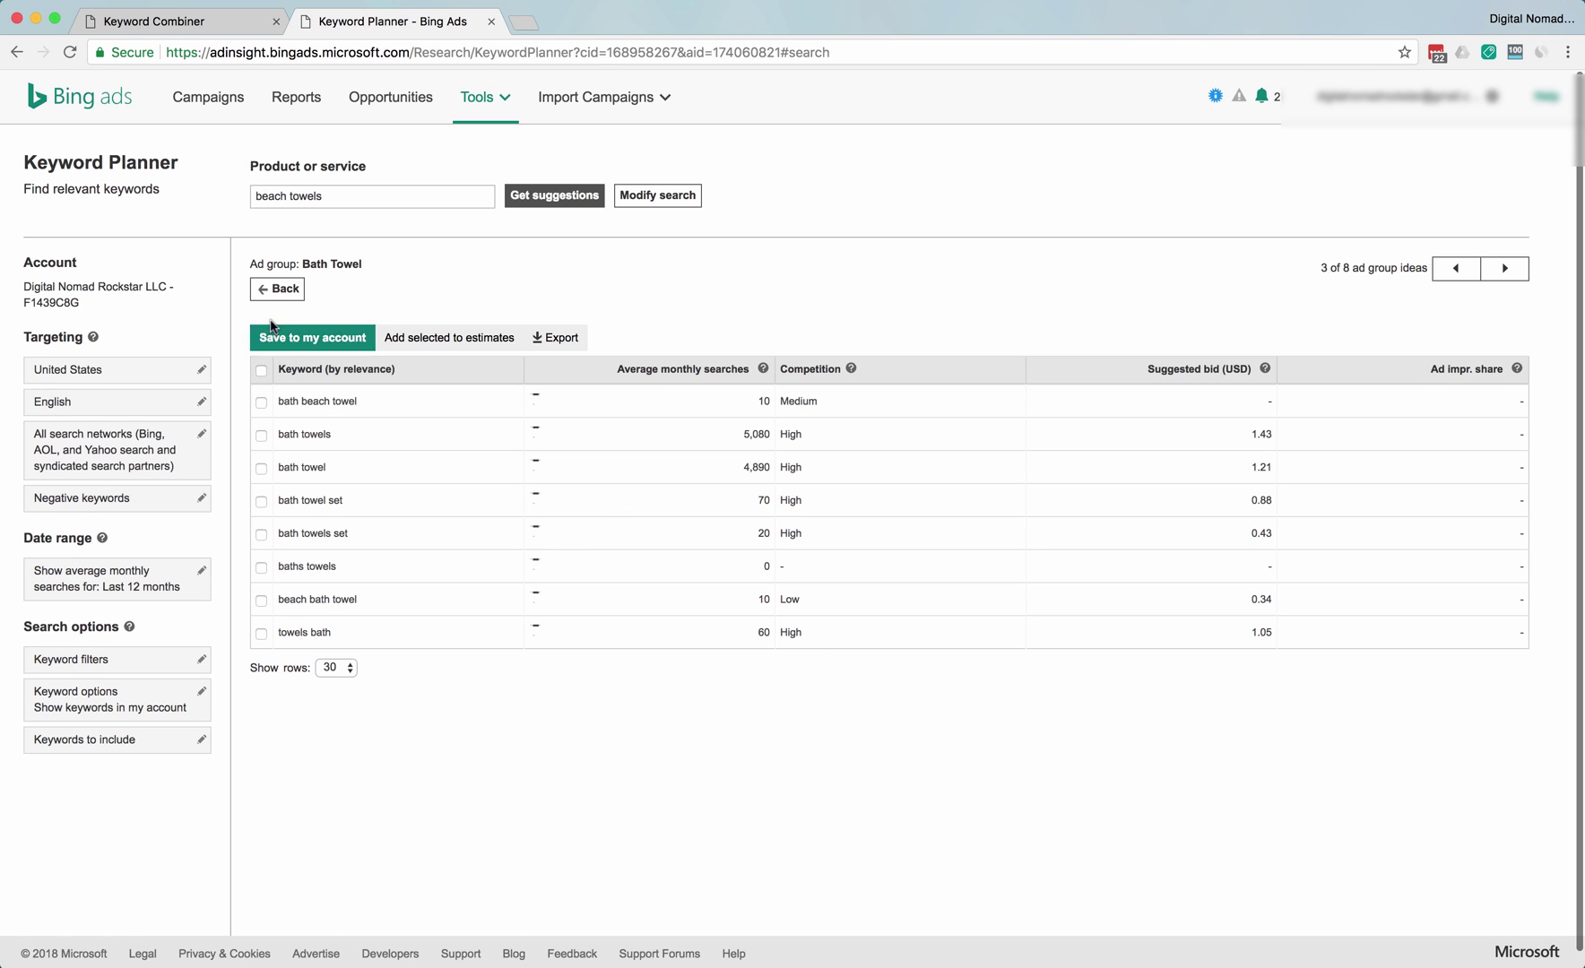
left_click(278, 288)
scroll(377, 701, "down", 2)
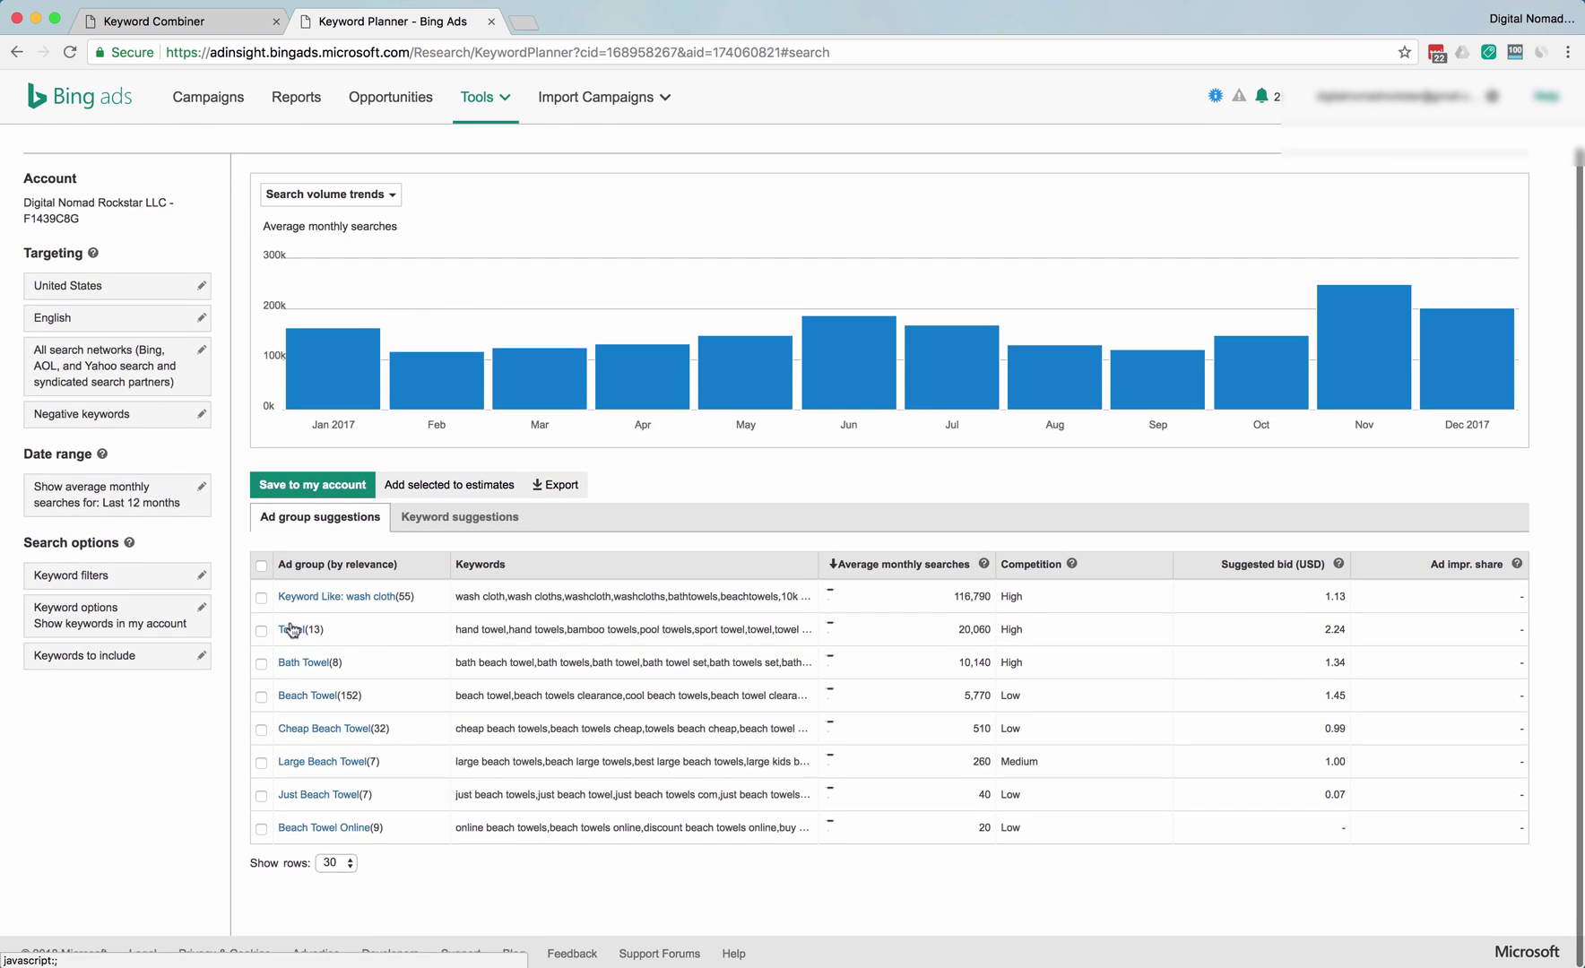
left_click(289, 628)
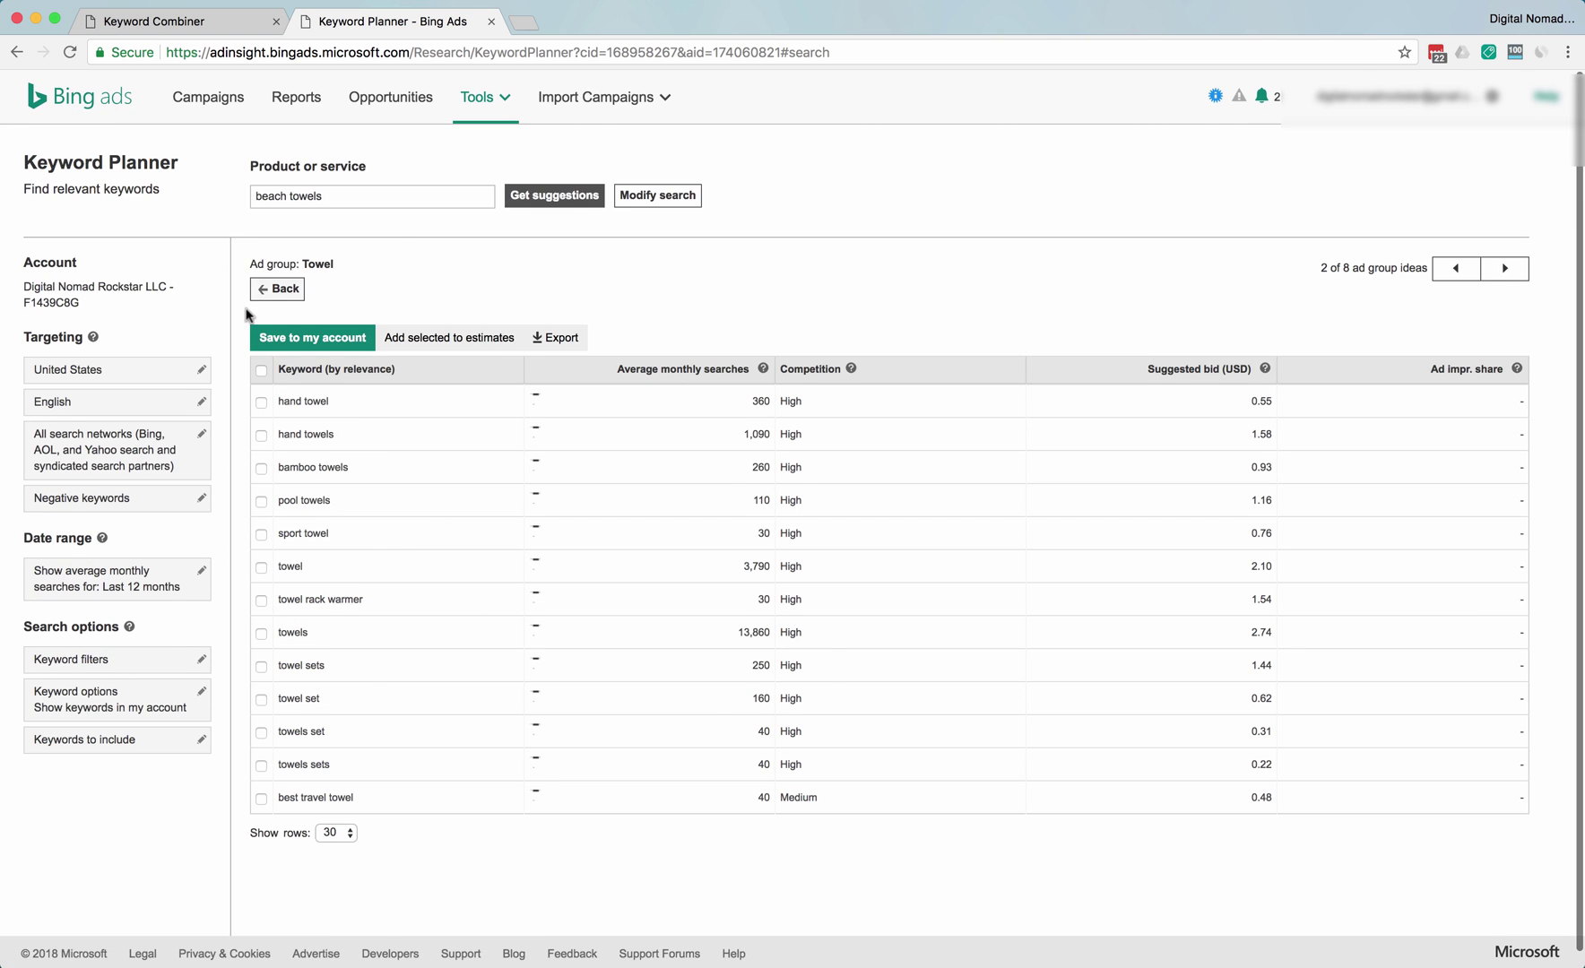
left_click(269, 288)
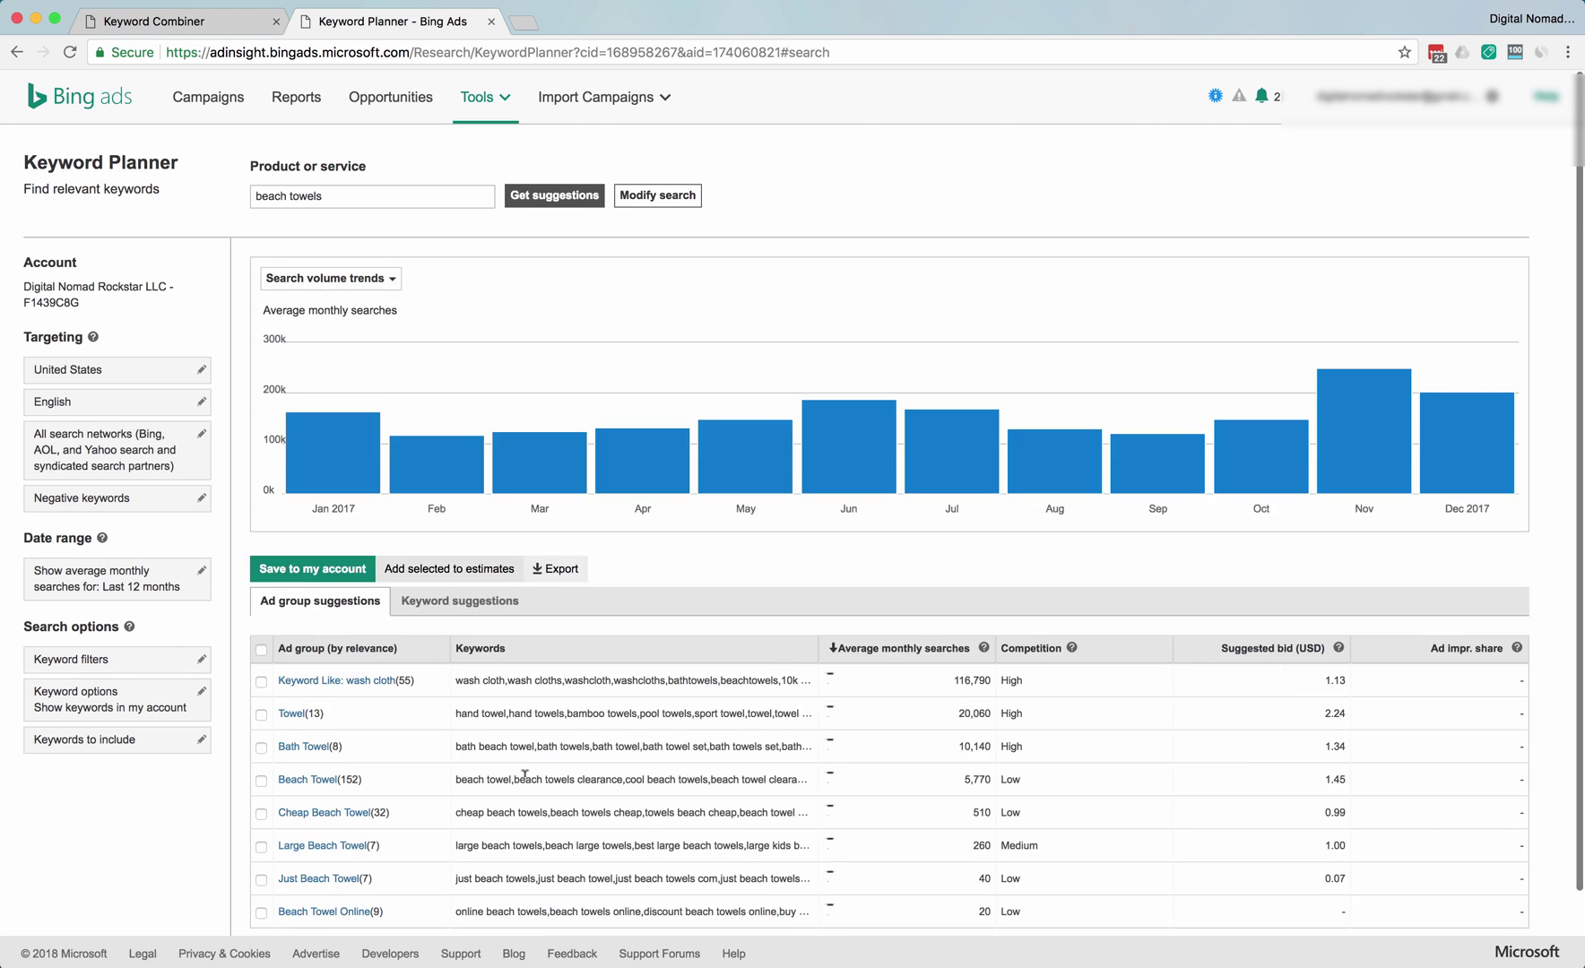
left_click(315, 779)
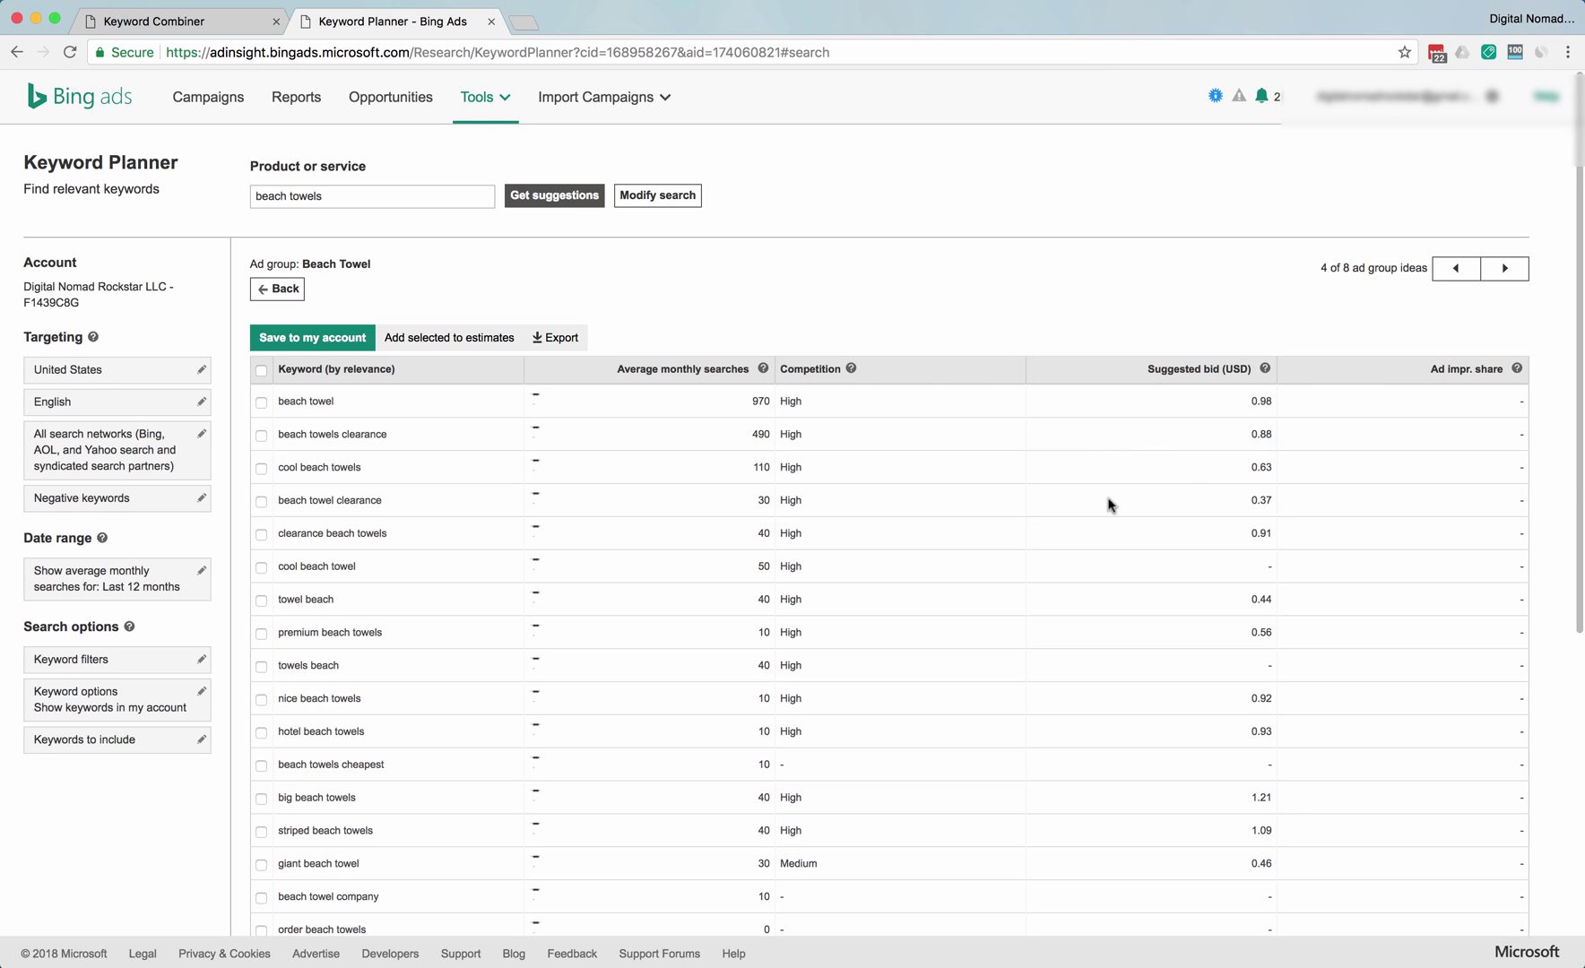
left_click(1259, 399)
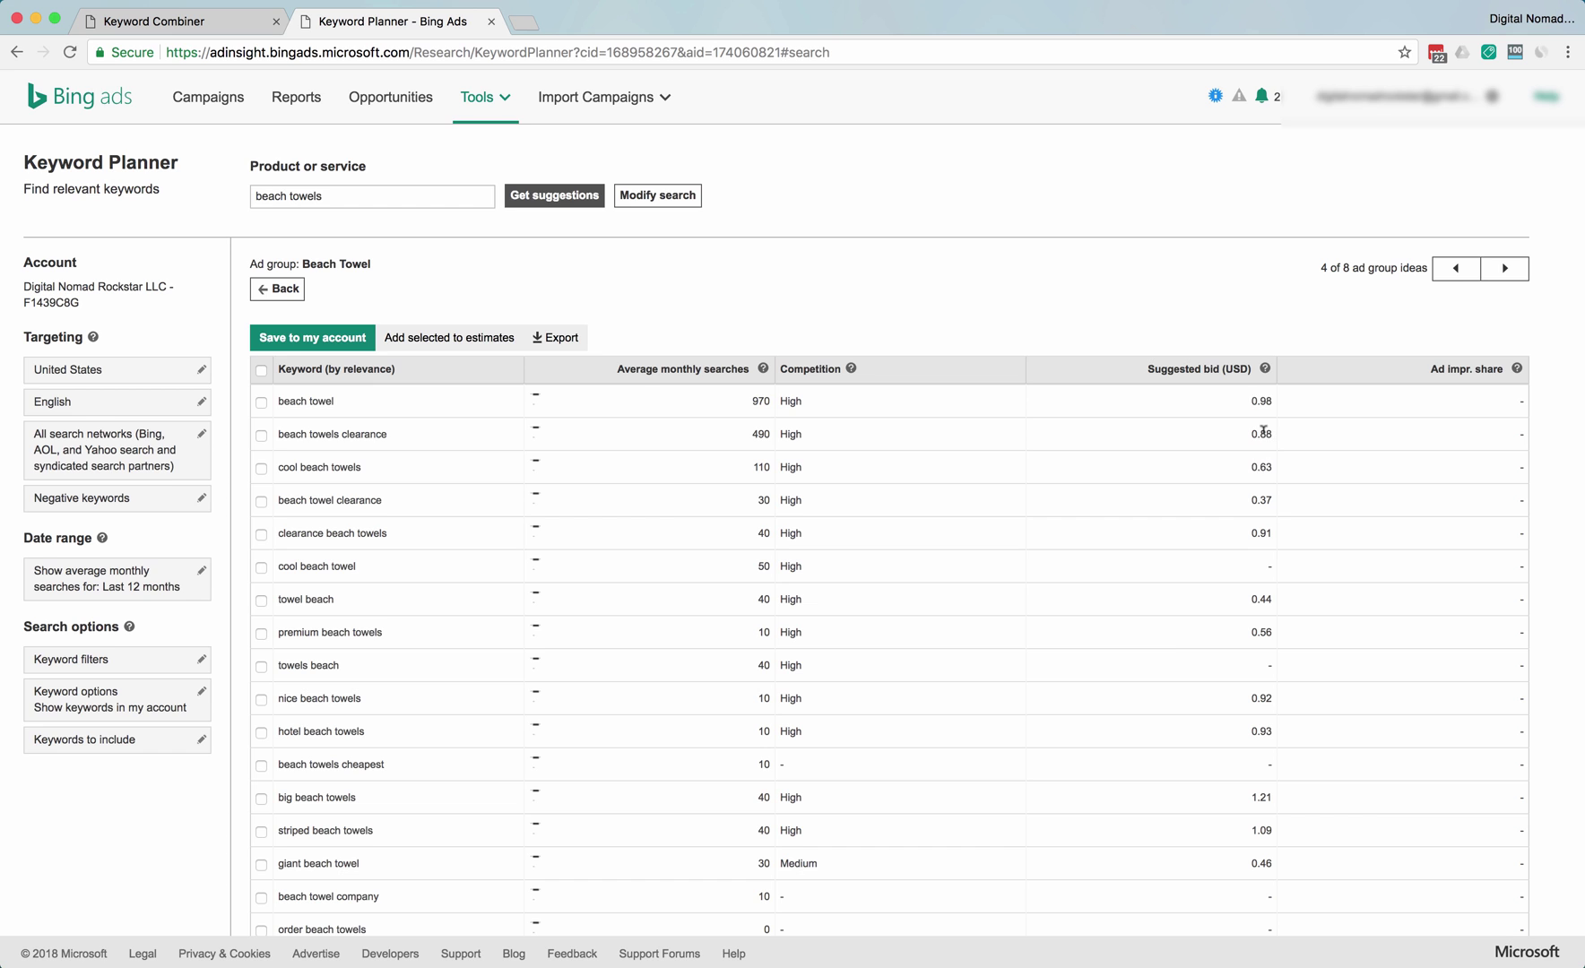
scroll(1263, 439, "down", 2)
scroll(1273, 431, "up", 2)
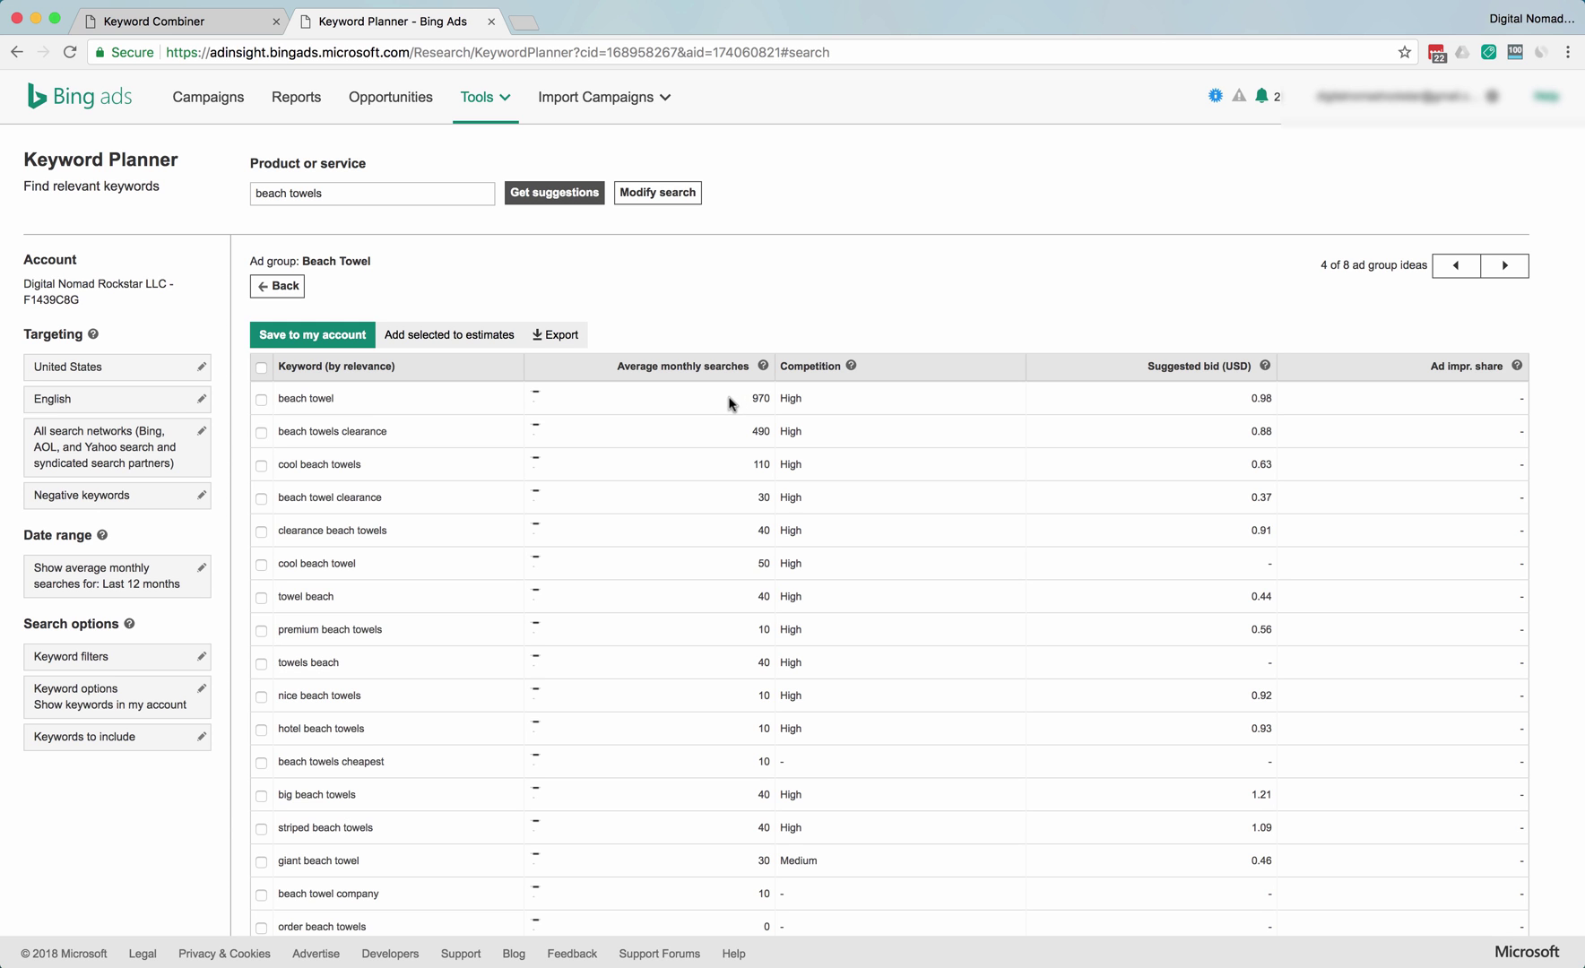
scroll(769, 574, "down", 5)
scroll(763, 571, "down", 3)
scroll(757, 576, "up", 8)
scroll(763, 577, "up", 2)
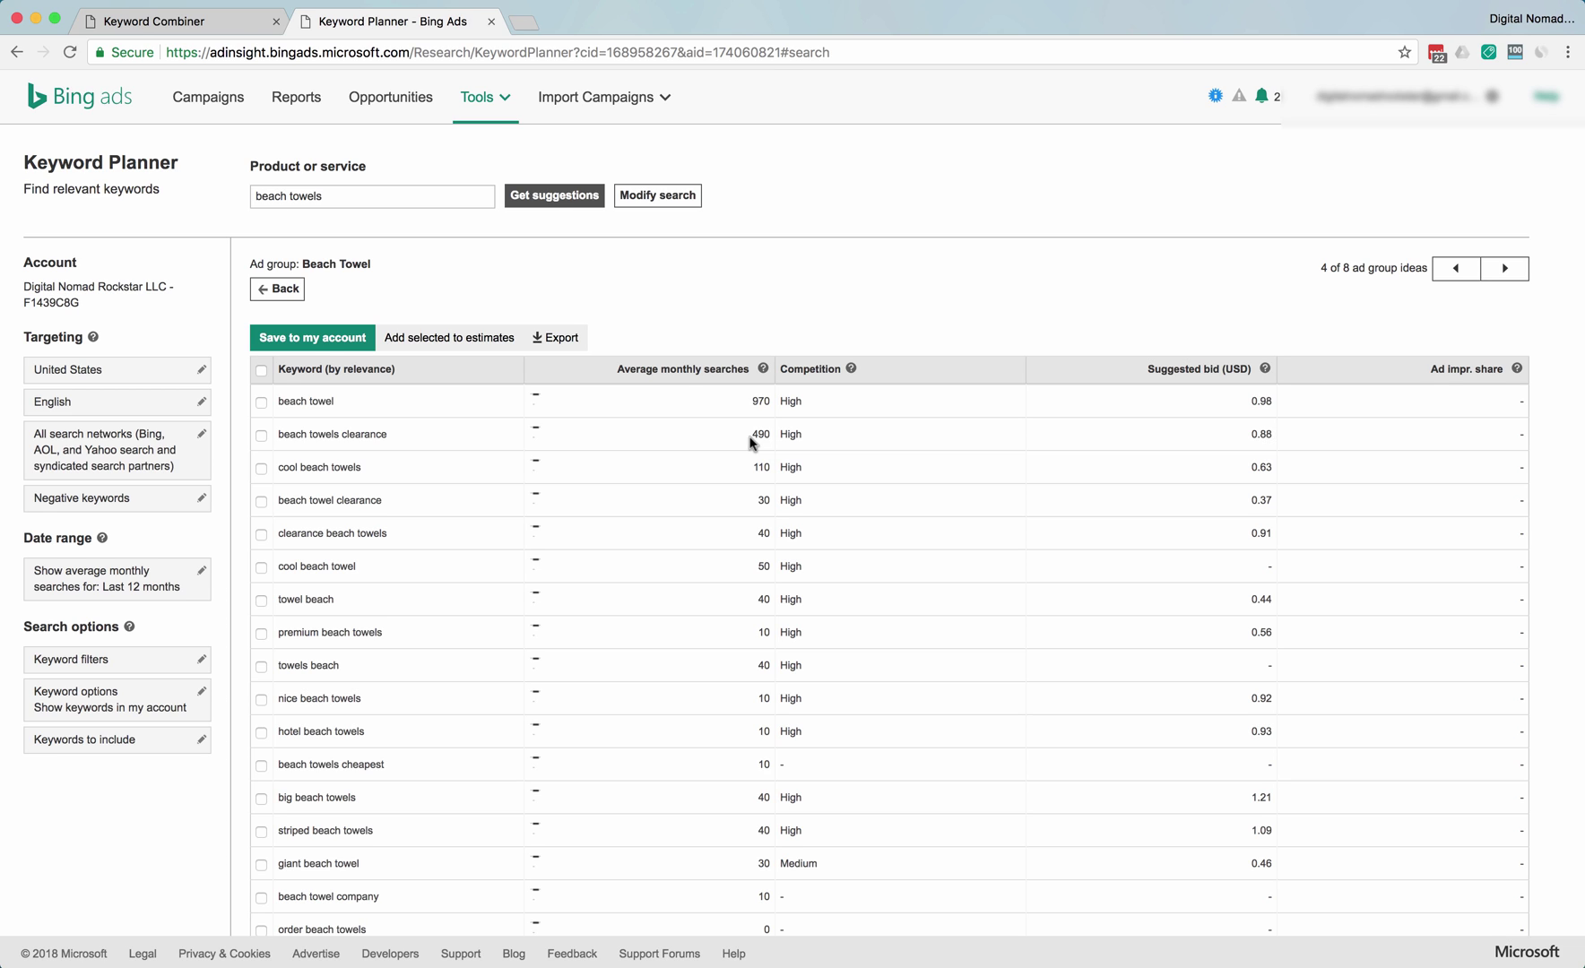
scroll(750, 442, "down", 1)
scroll(752, 459, "up", 1)
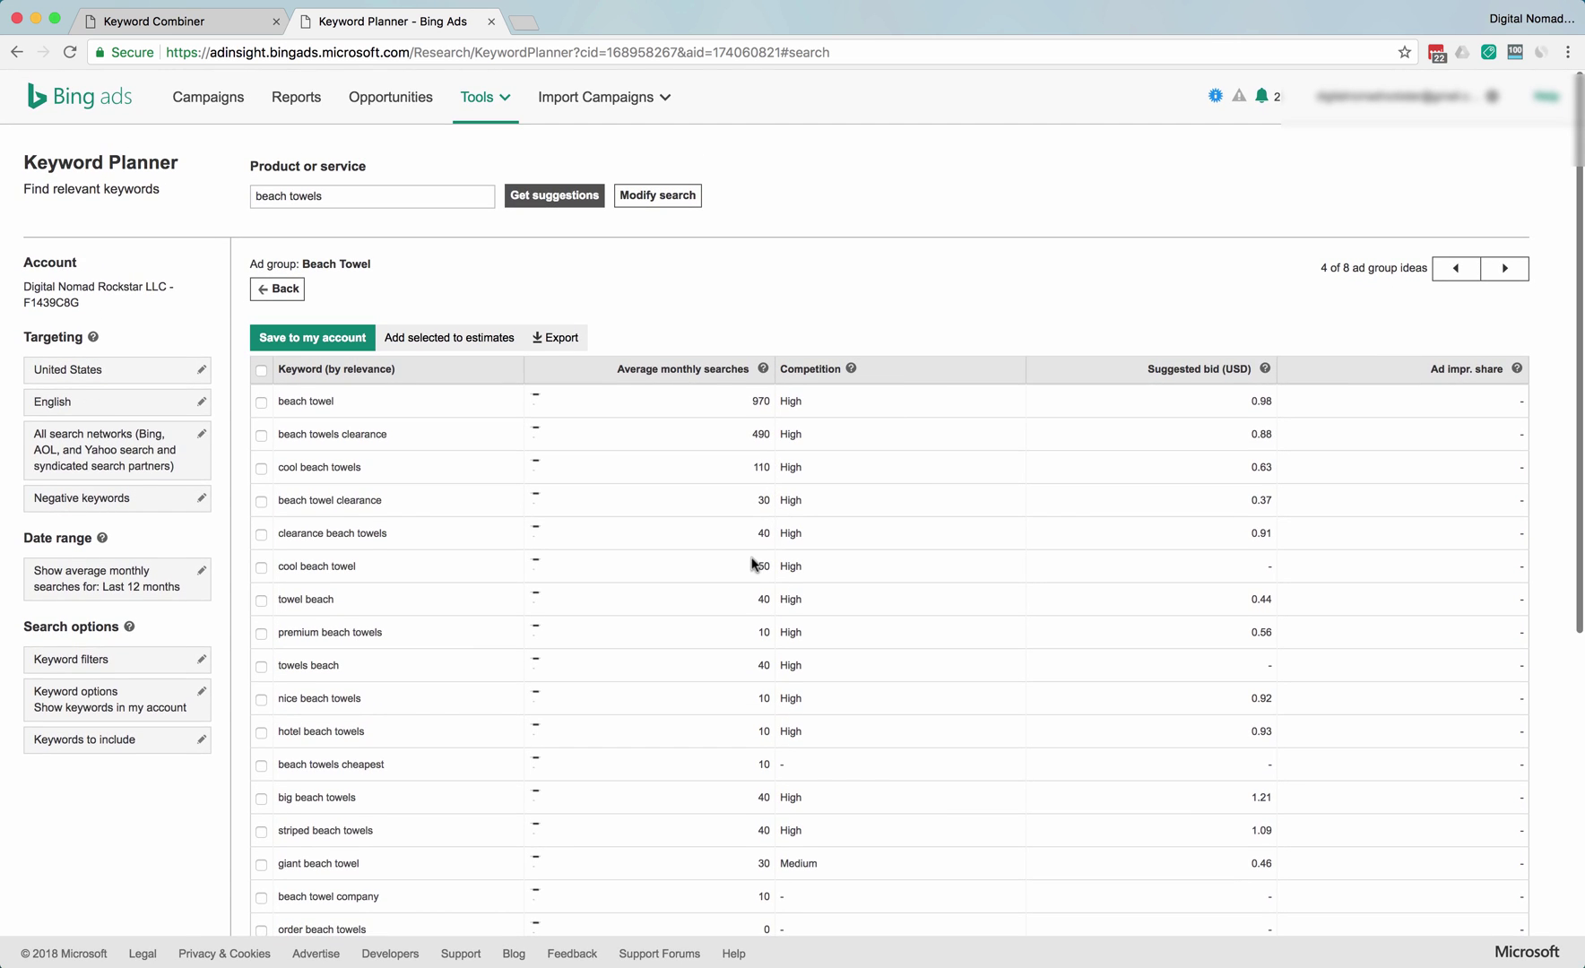
scroll(745, 563, "down", 1)
scroll(748, 484, "up", 1)
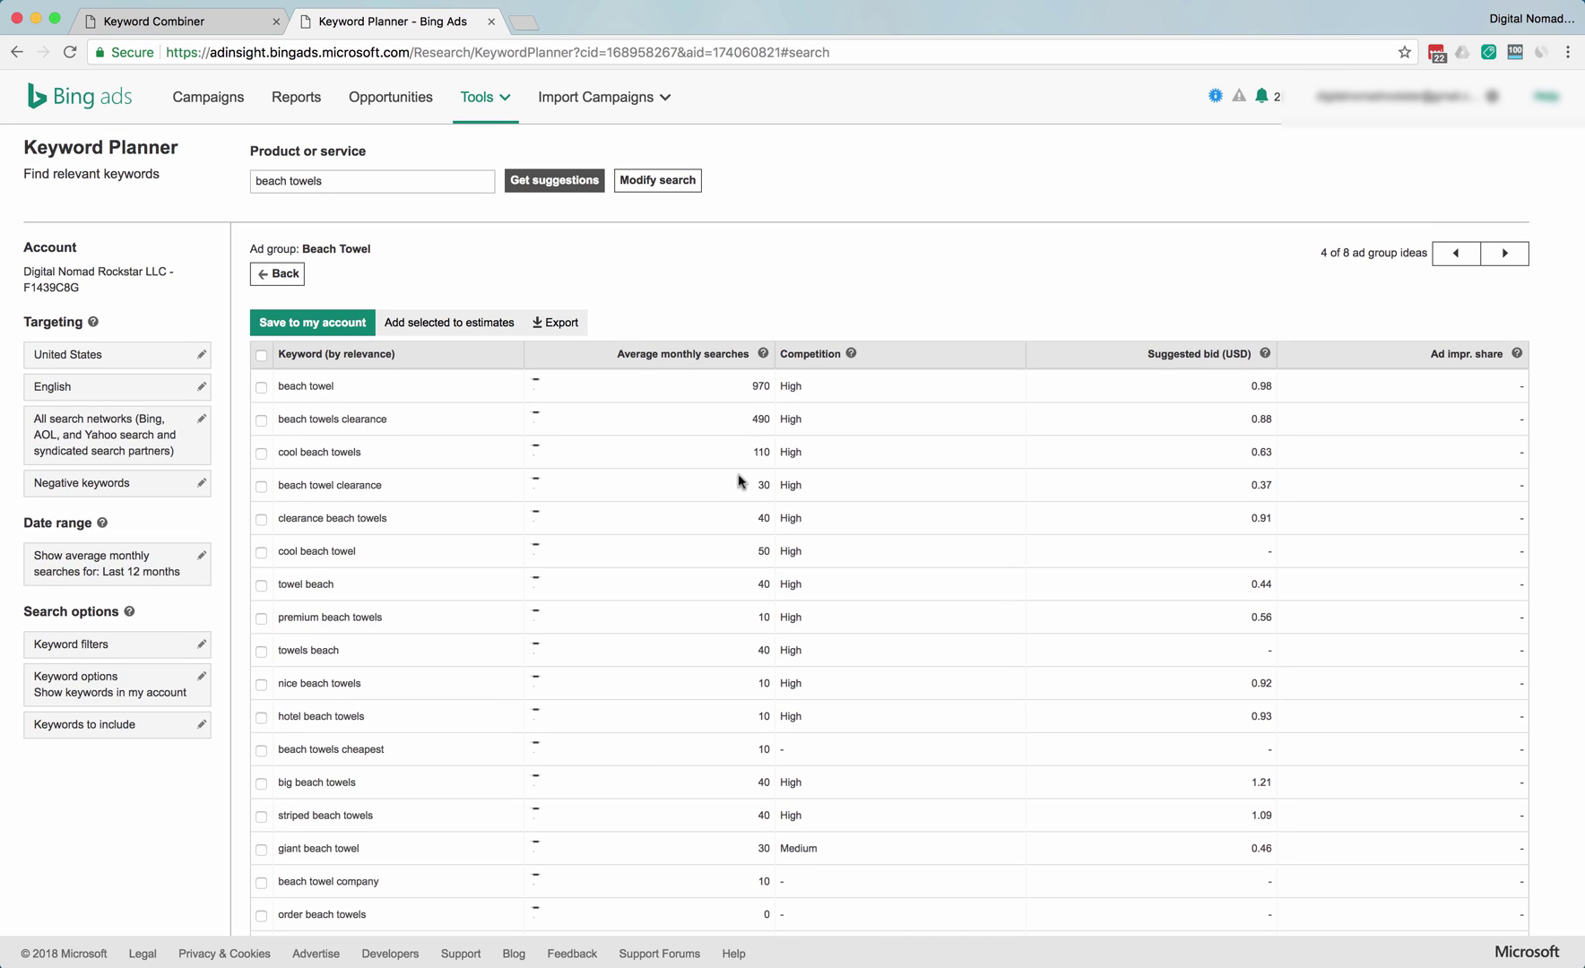
scroll(708, 471, "down", 1)
scroll(710, 471, "down", 1)
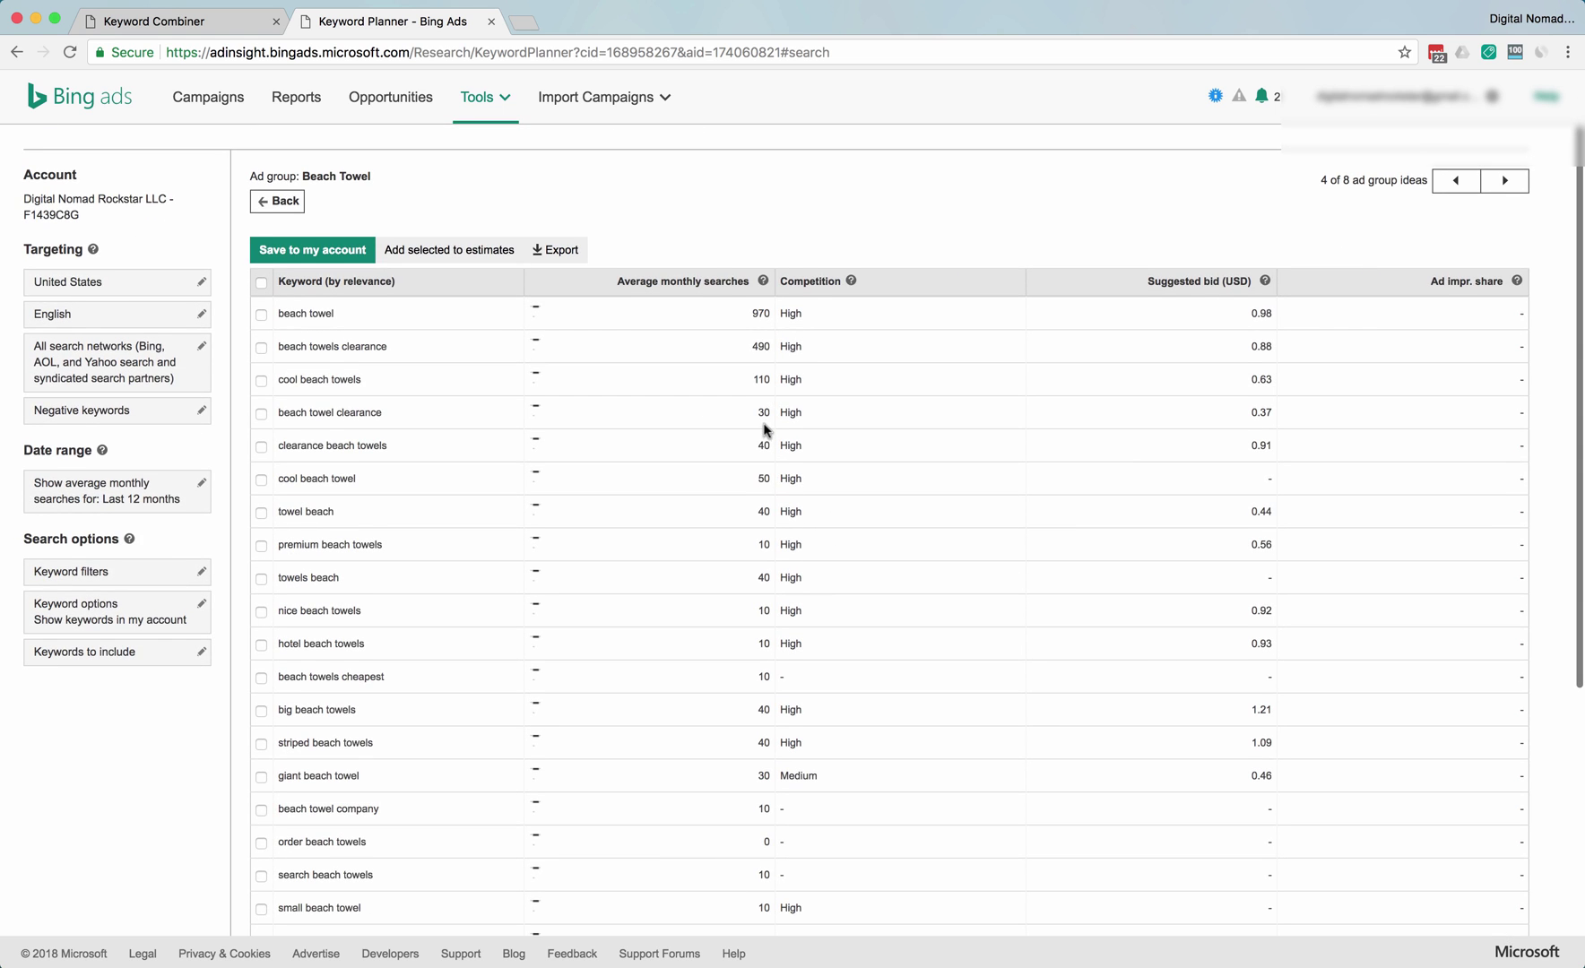
scroll(767, 431, "up", 3)
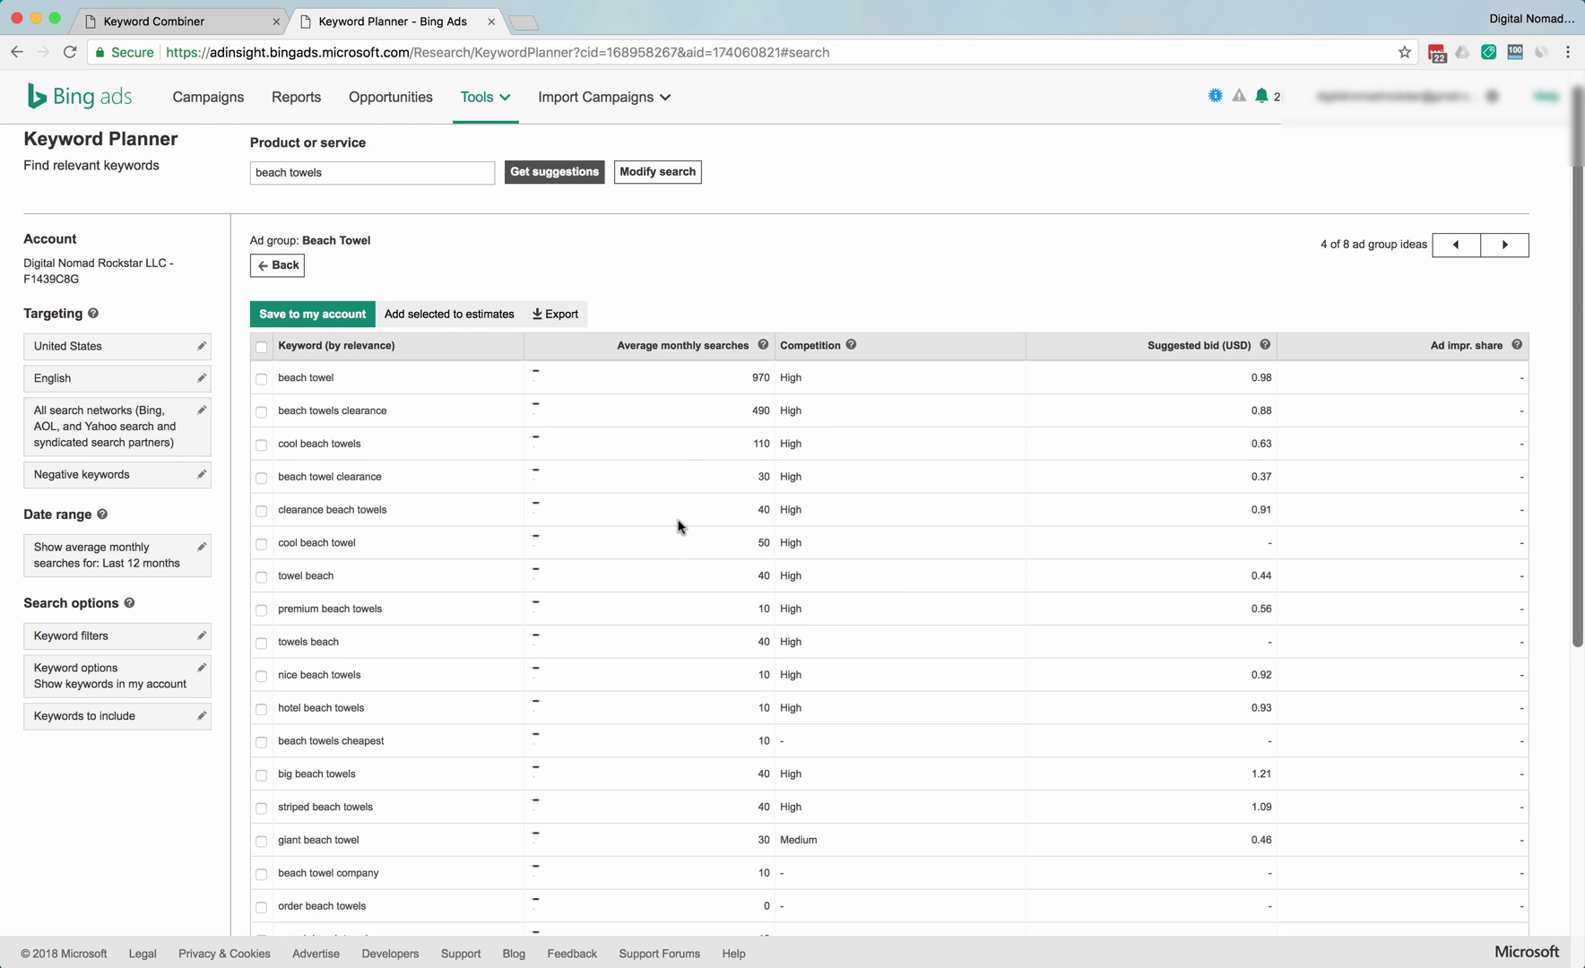
scroll(914, 457, "up", 1)
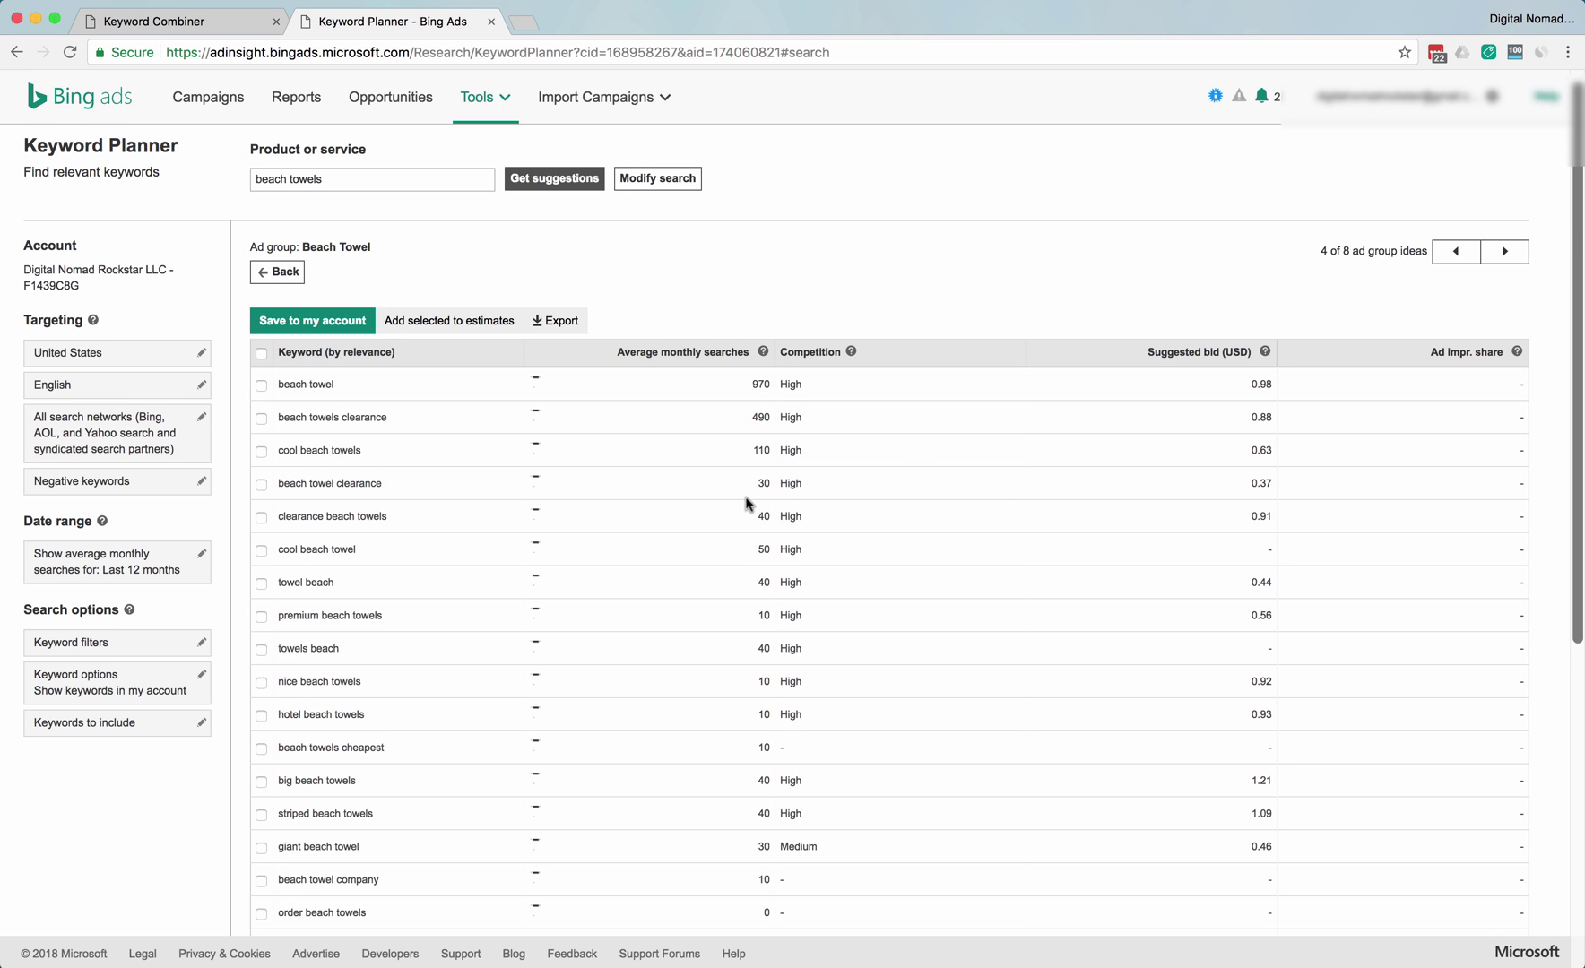
scroll(747, 499, "up", 1)
left_click(287, 273)
scroll(602, 537, "down", 1)
scroll(602, 538, "up", 1)
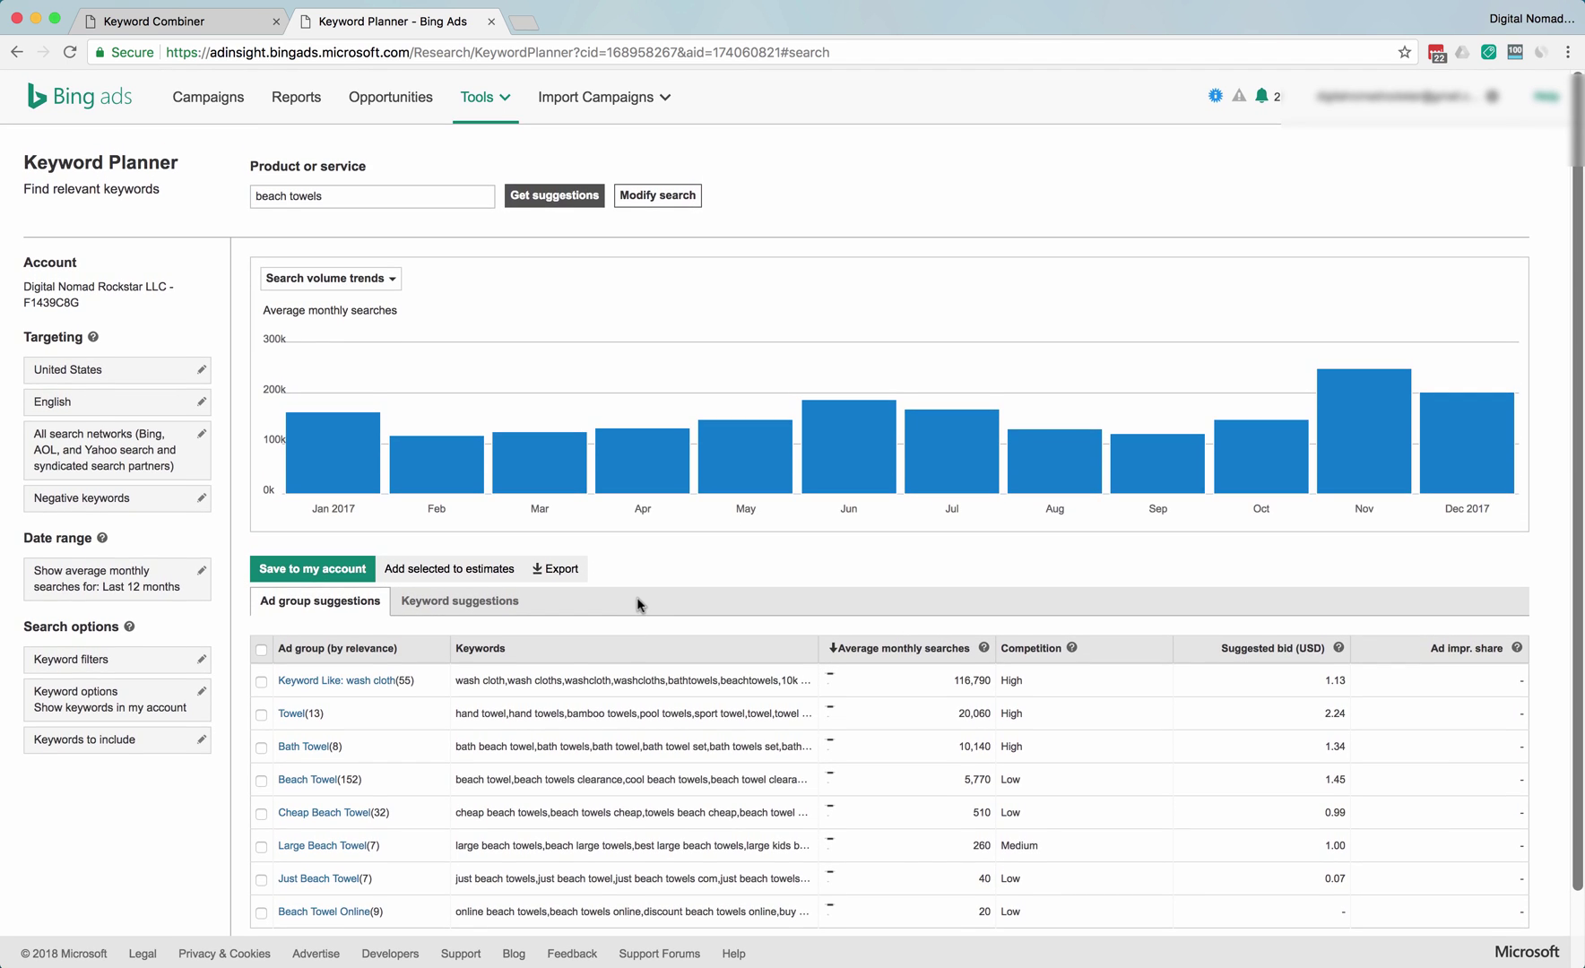
scroll(639, 605, "down", 2)
scroll(341, 464, "up", 2)
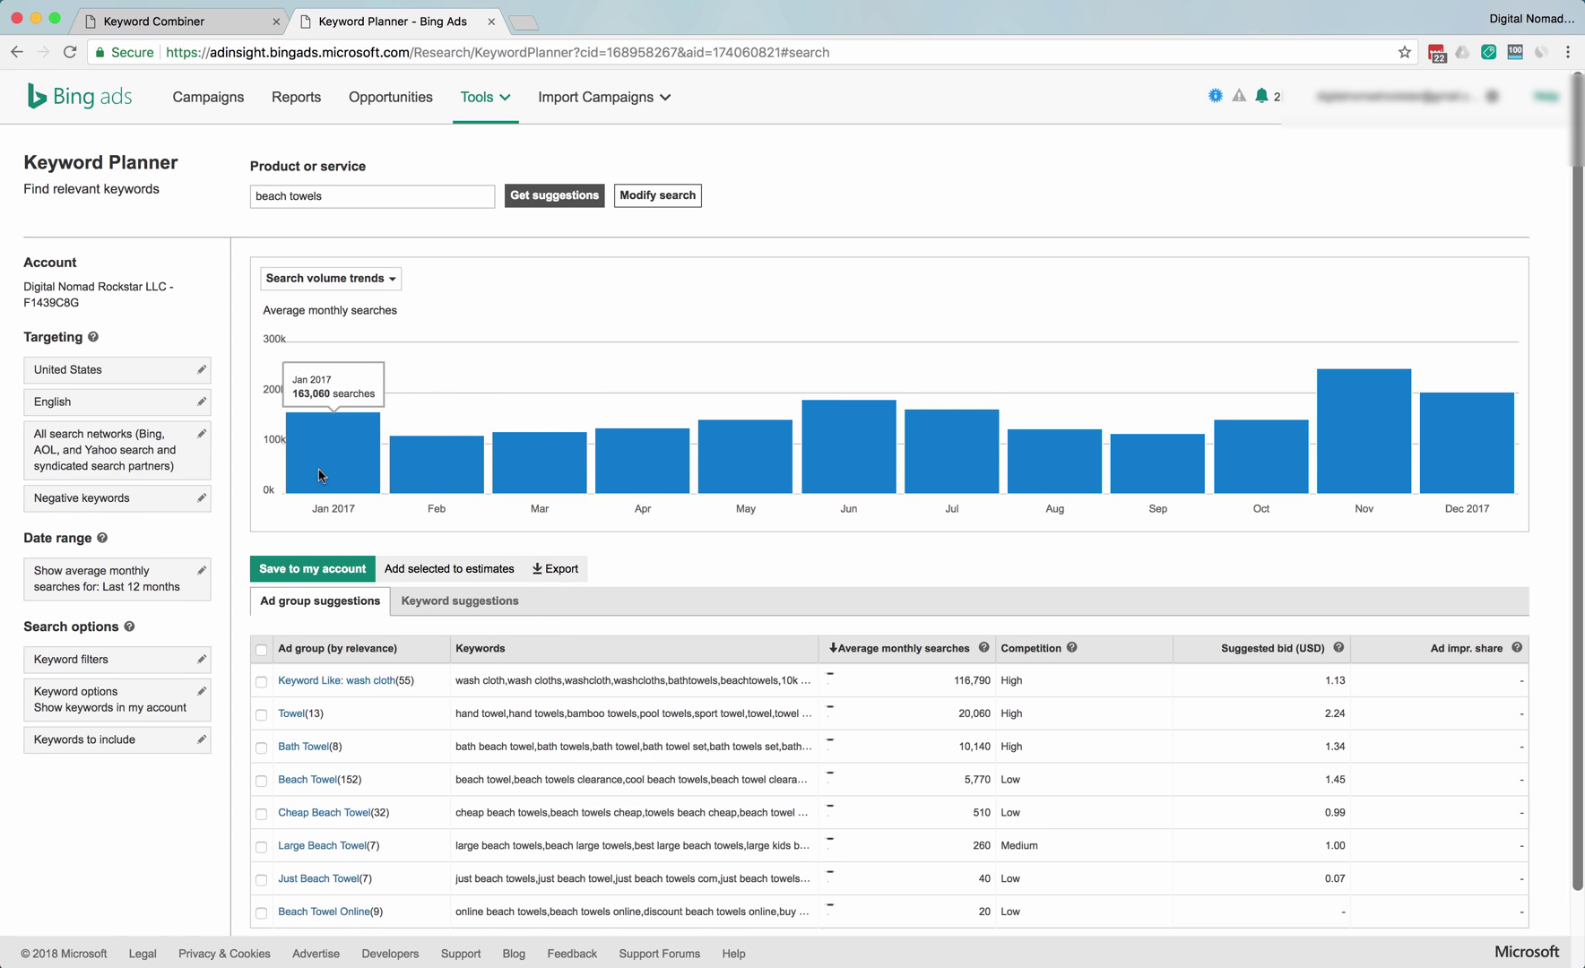
scroll(538, 623, "down", 2)
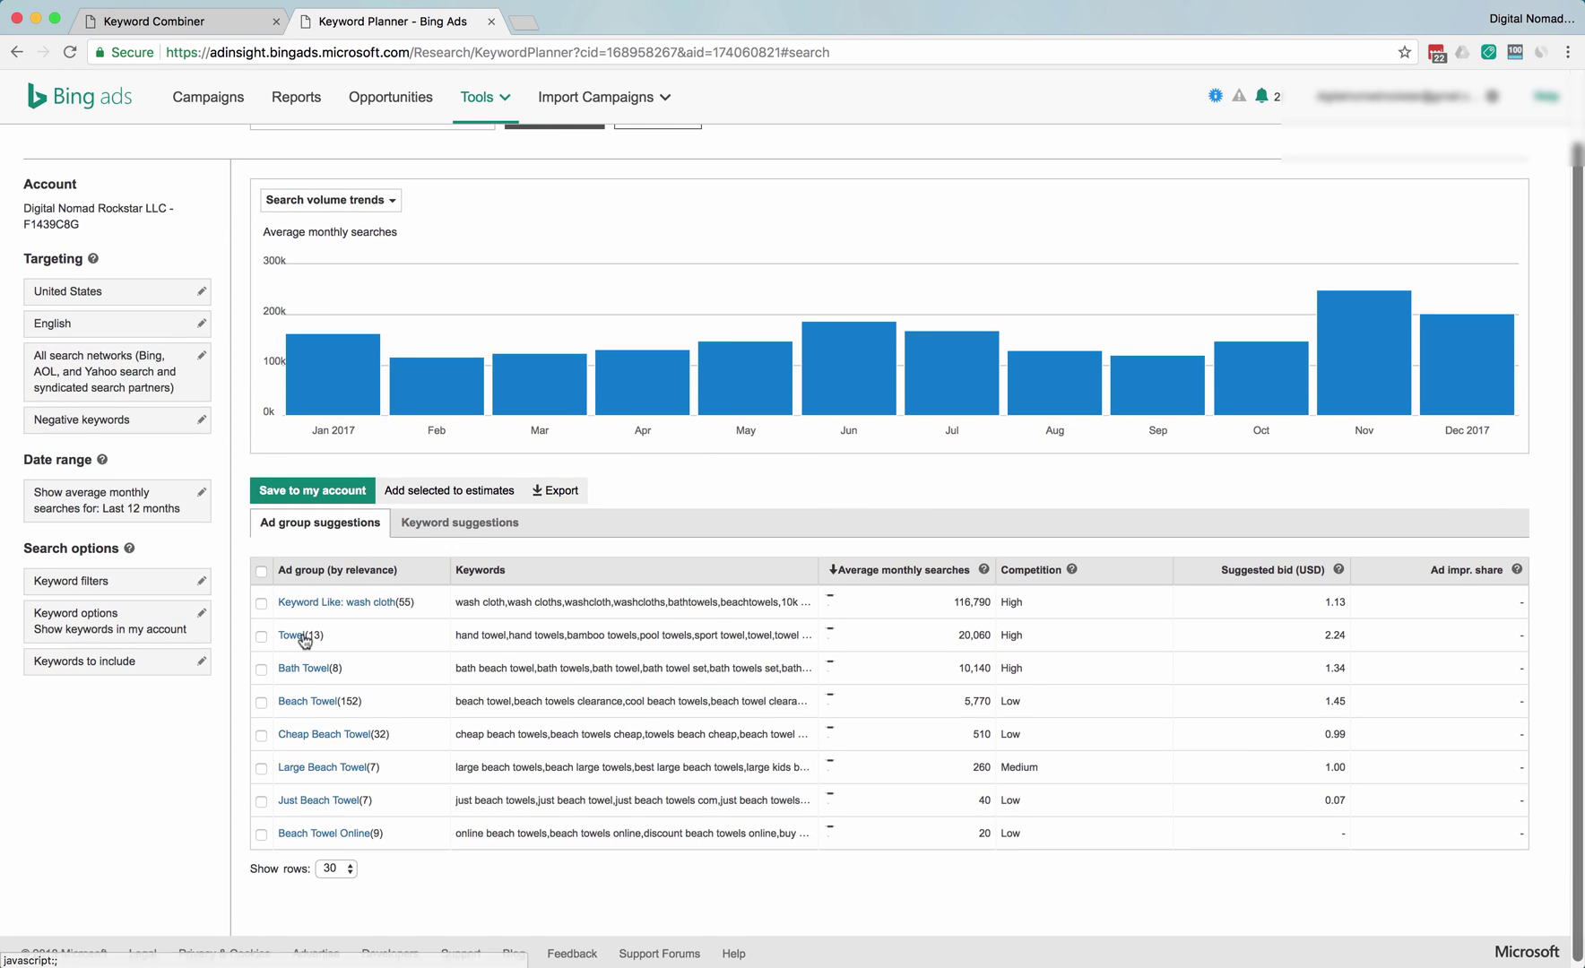
scroll(309, 718, "down", 1)
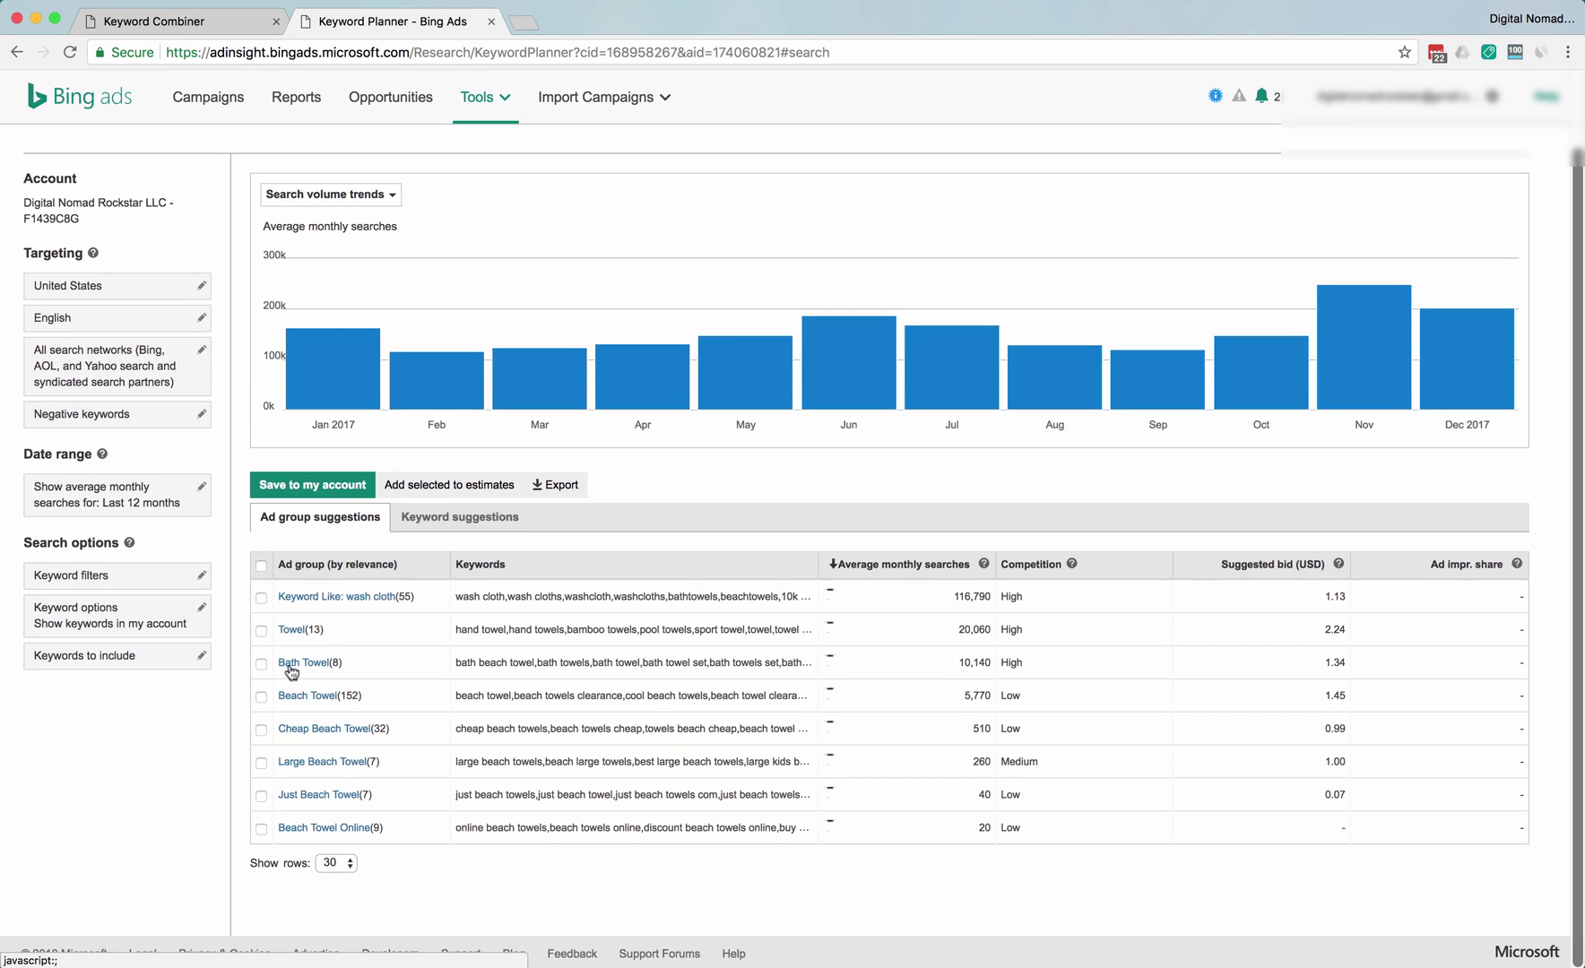
left_click(316, 695)
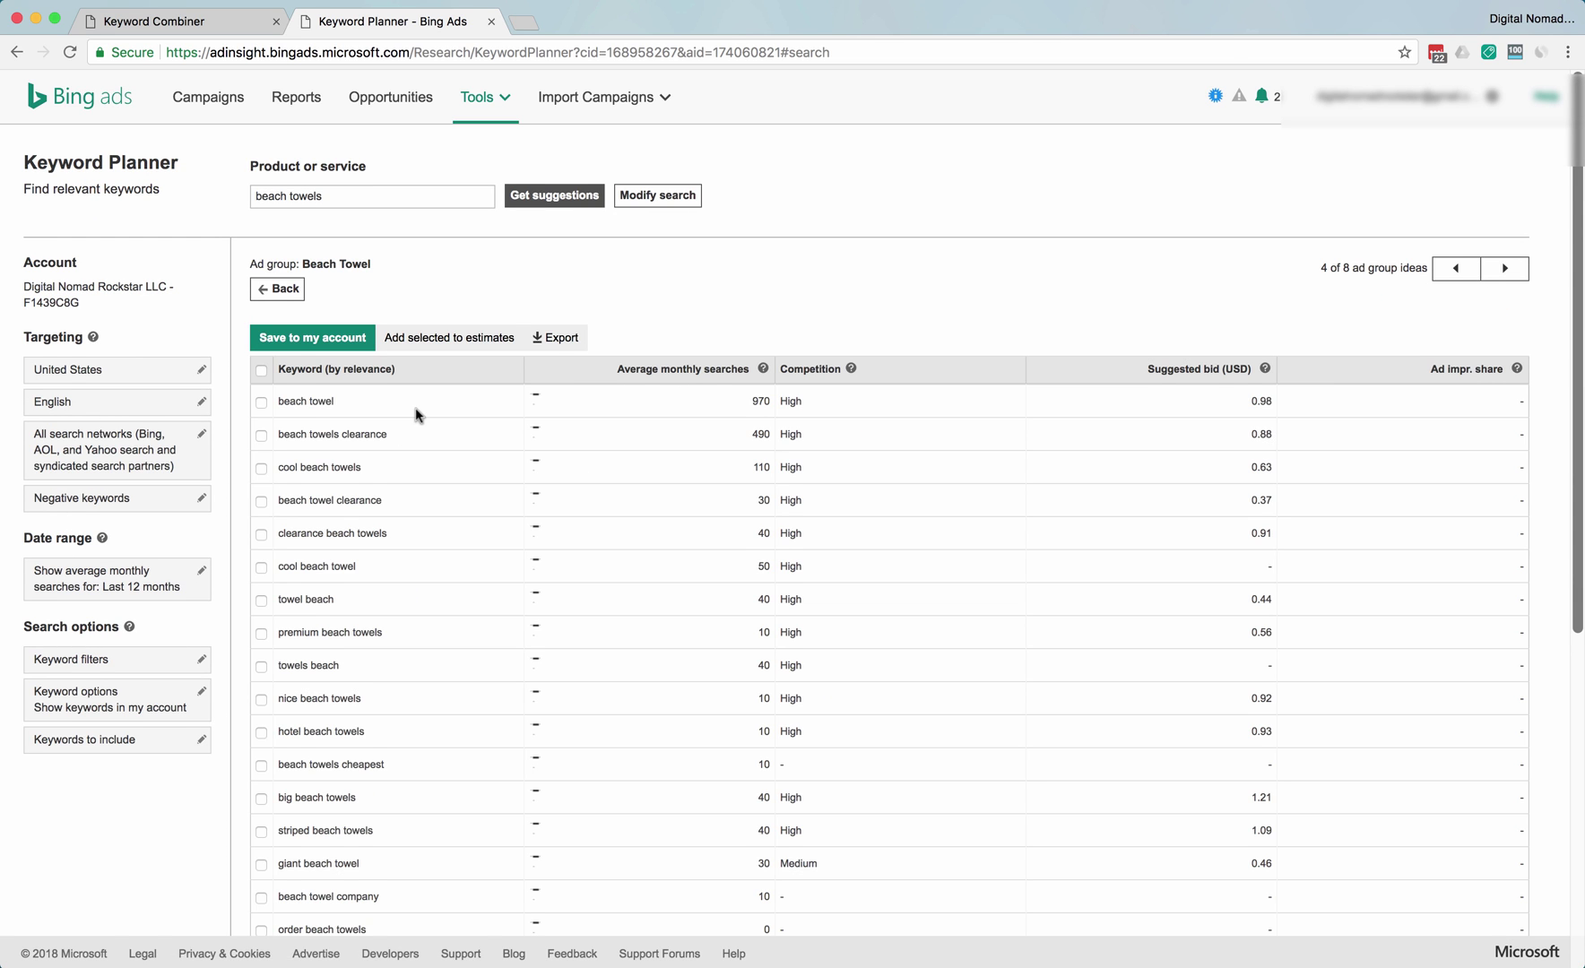
left_click(289, 288)
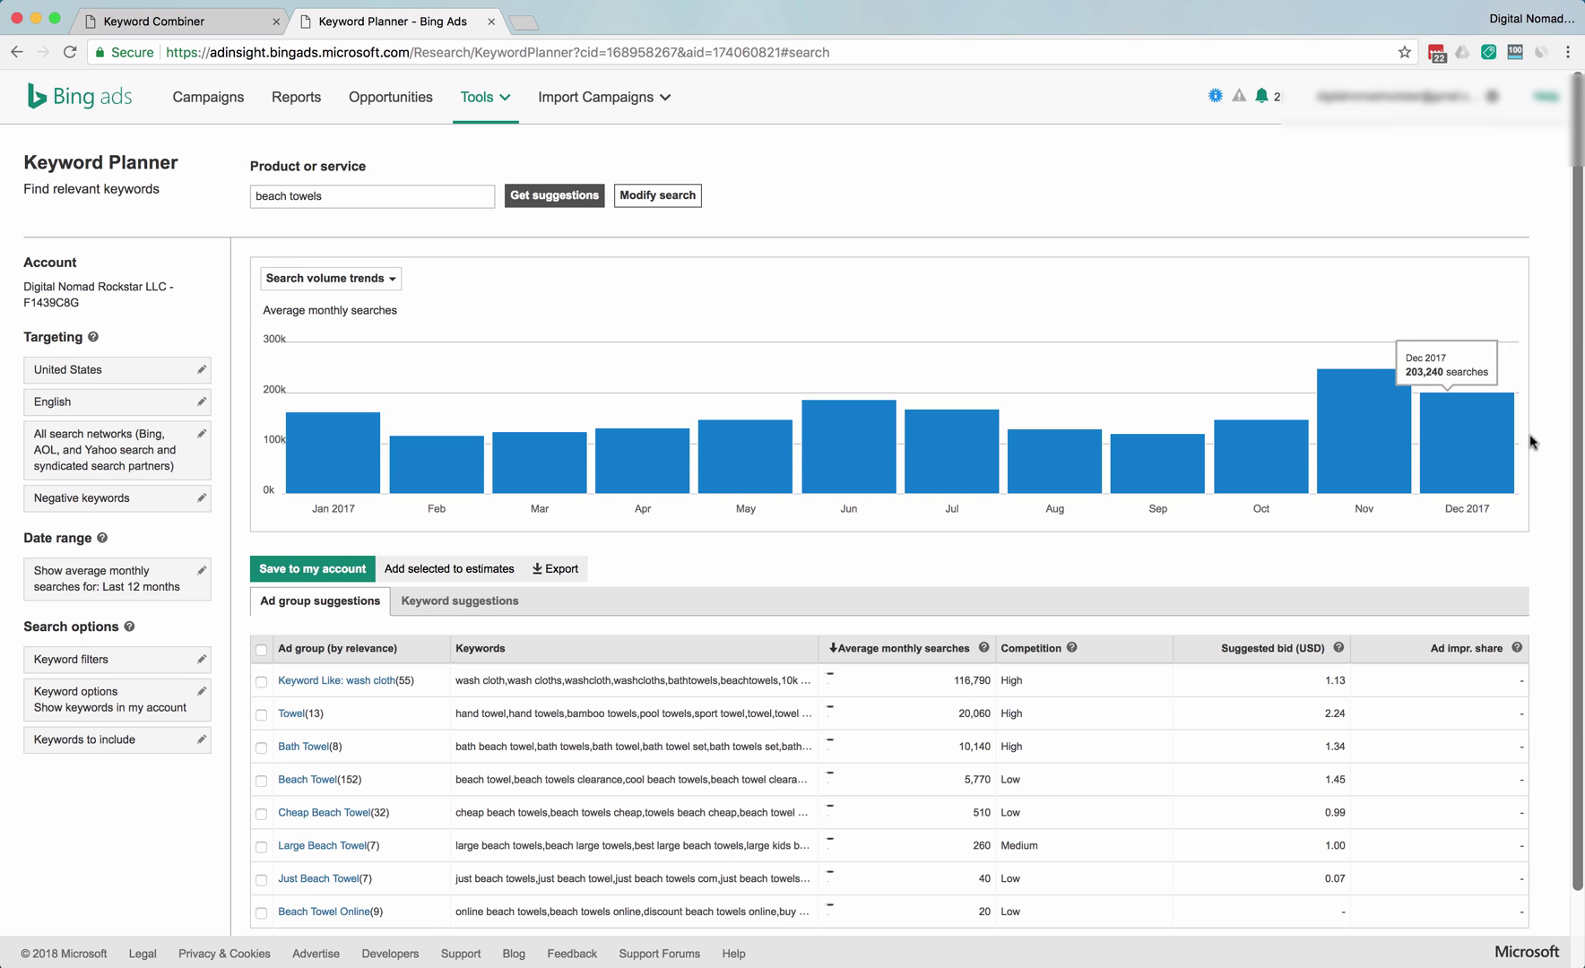
scroll(512, 492, "down", 2)
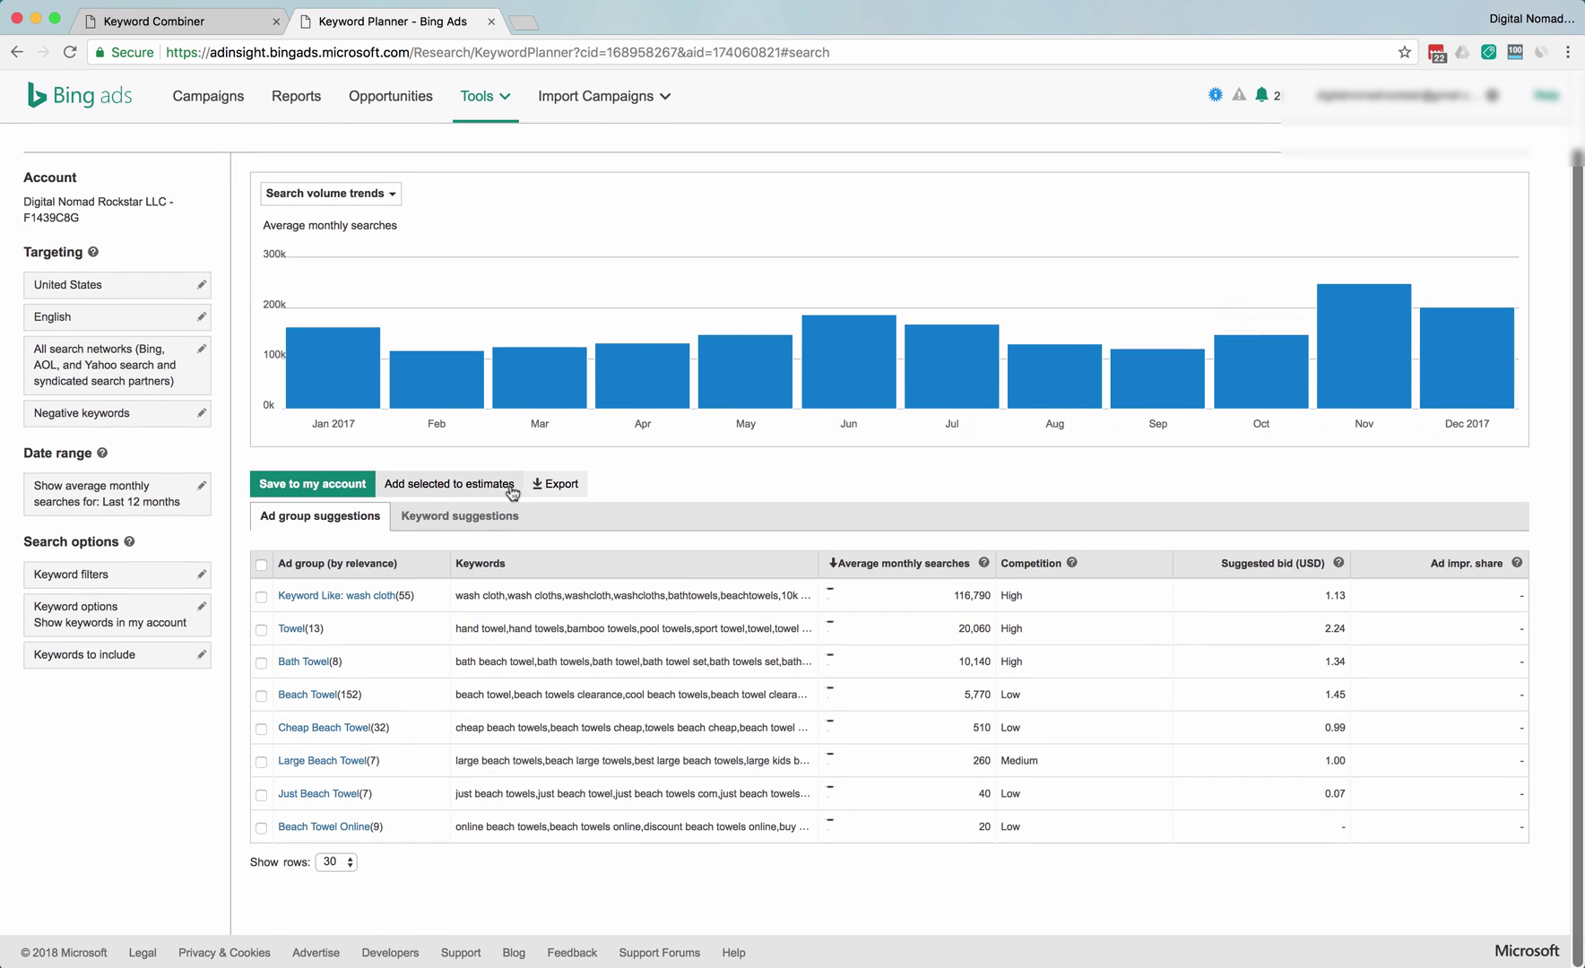
Sort the beach towels keyword suggestions by average monthly searches.
left_click(452, 515)
scroll(594, 511, "down", 5)
scroll(542, 428, "up", 1)
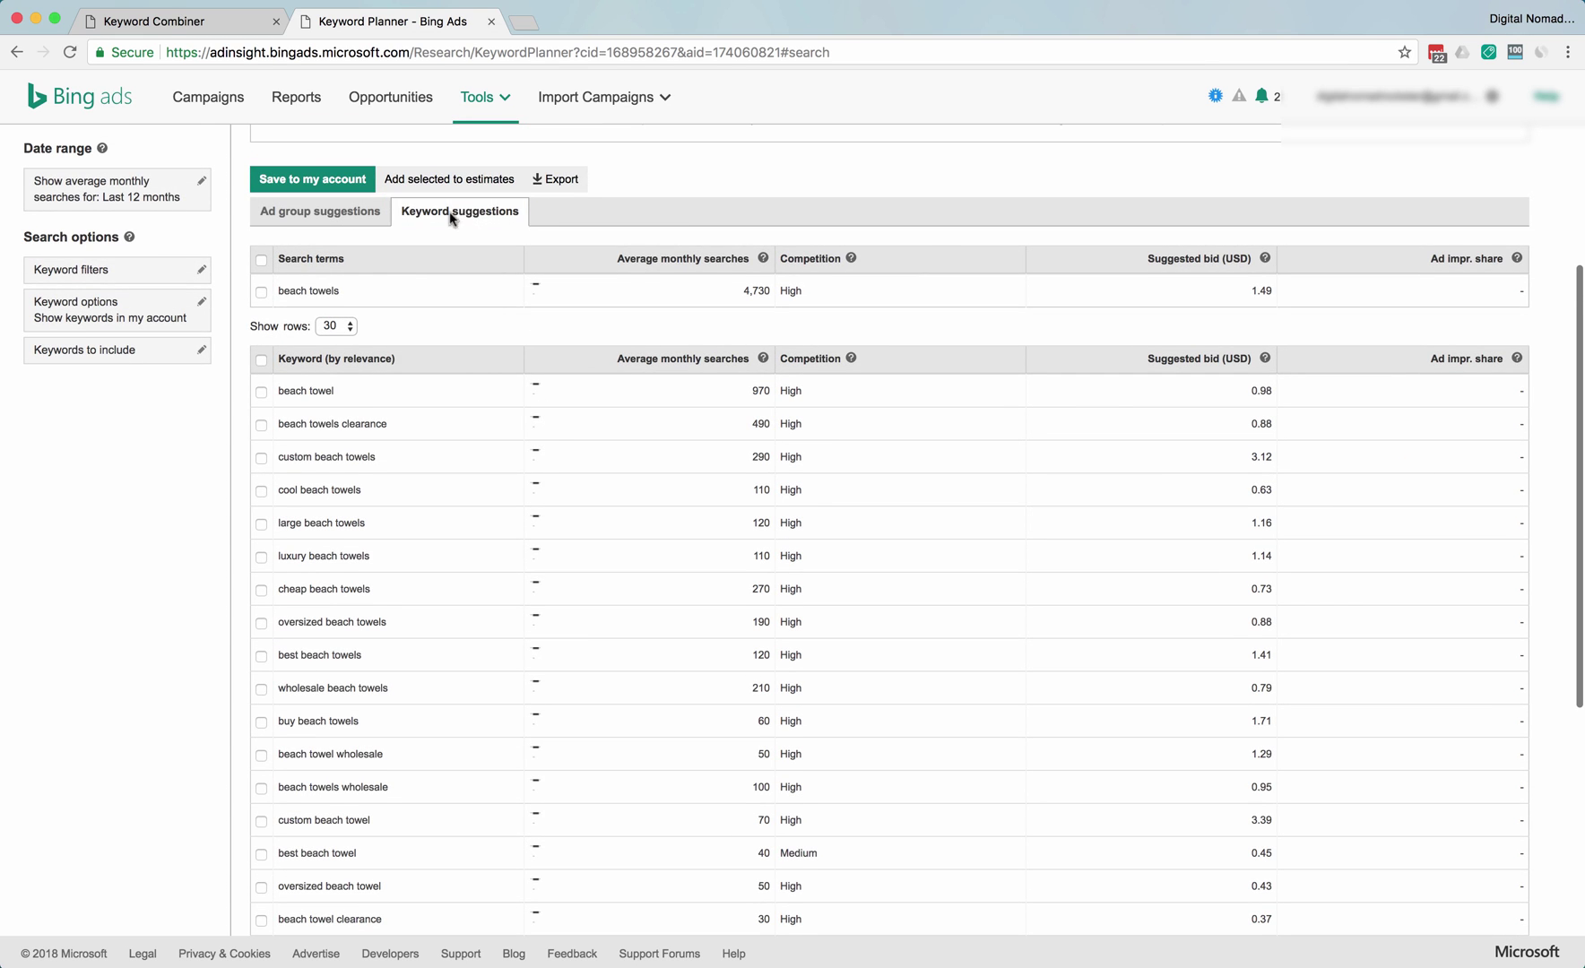
left_click(683, 261)
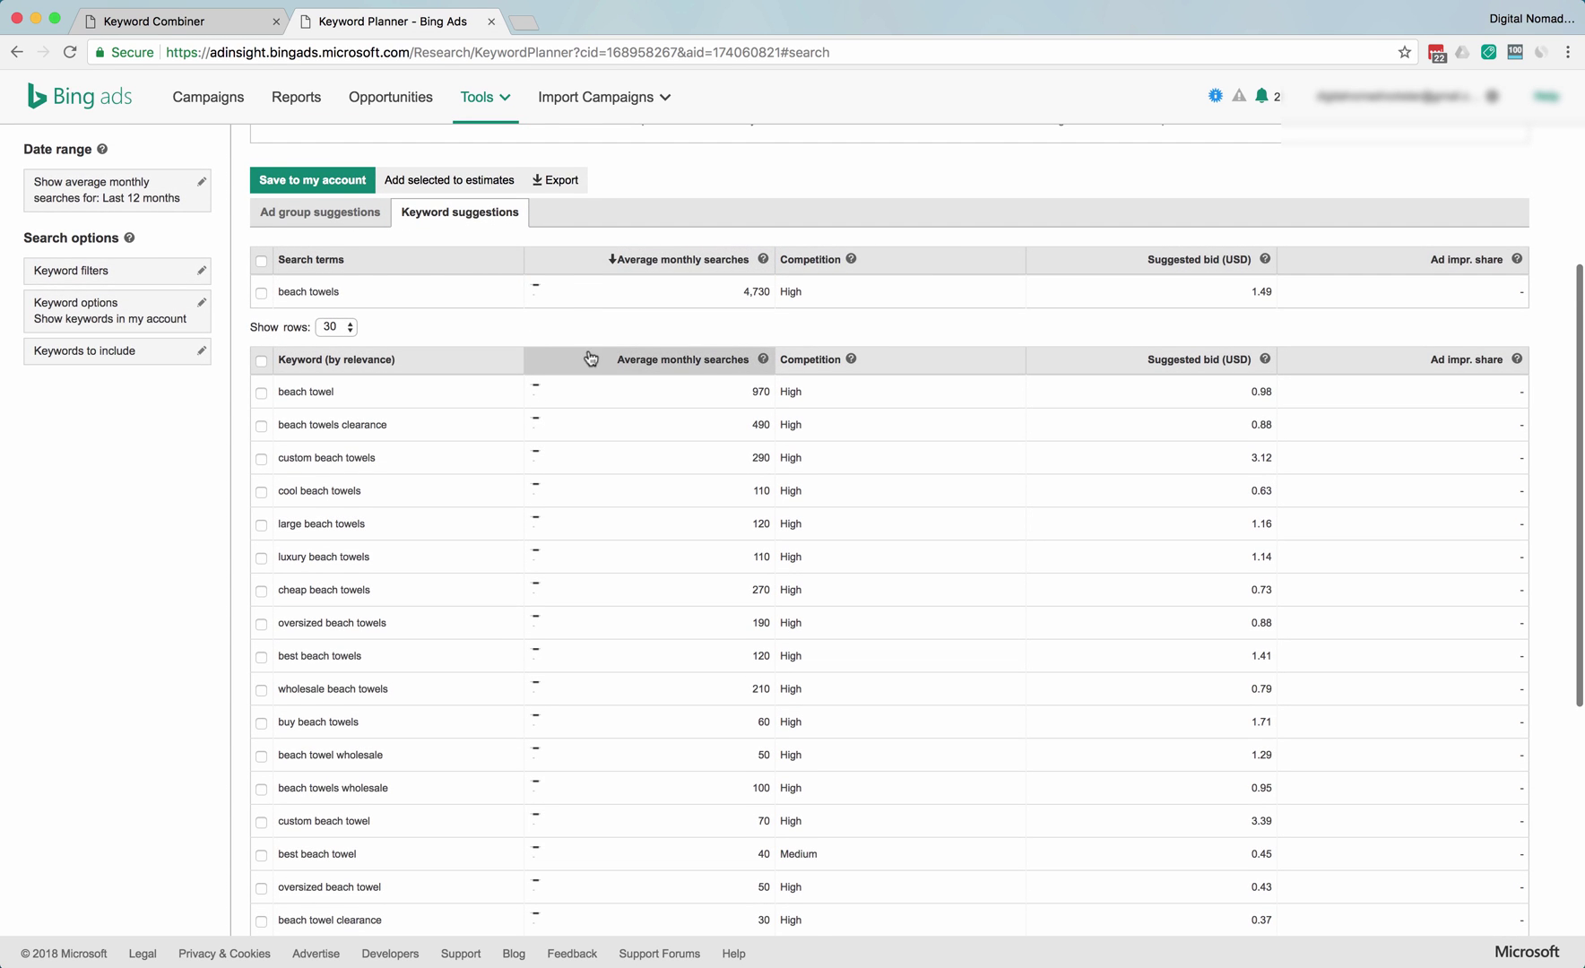
scroll(494, 305, "up", 1)
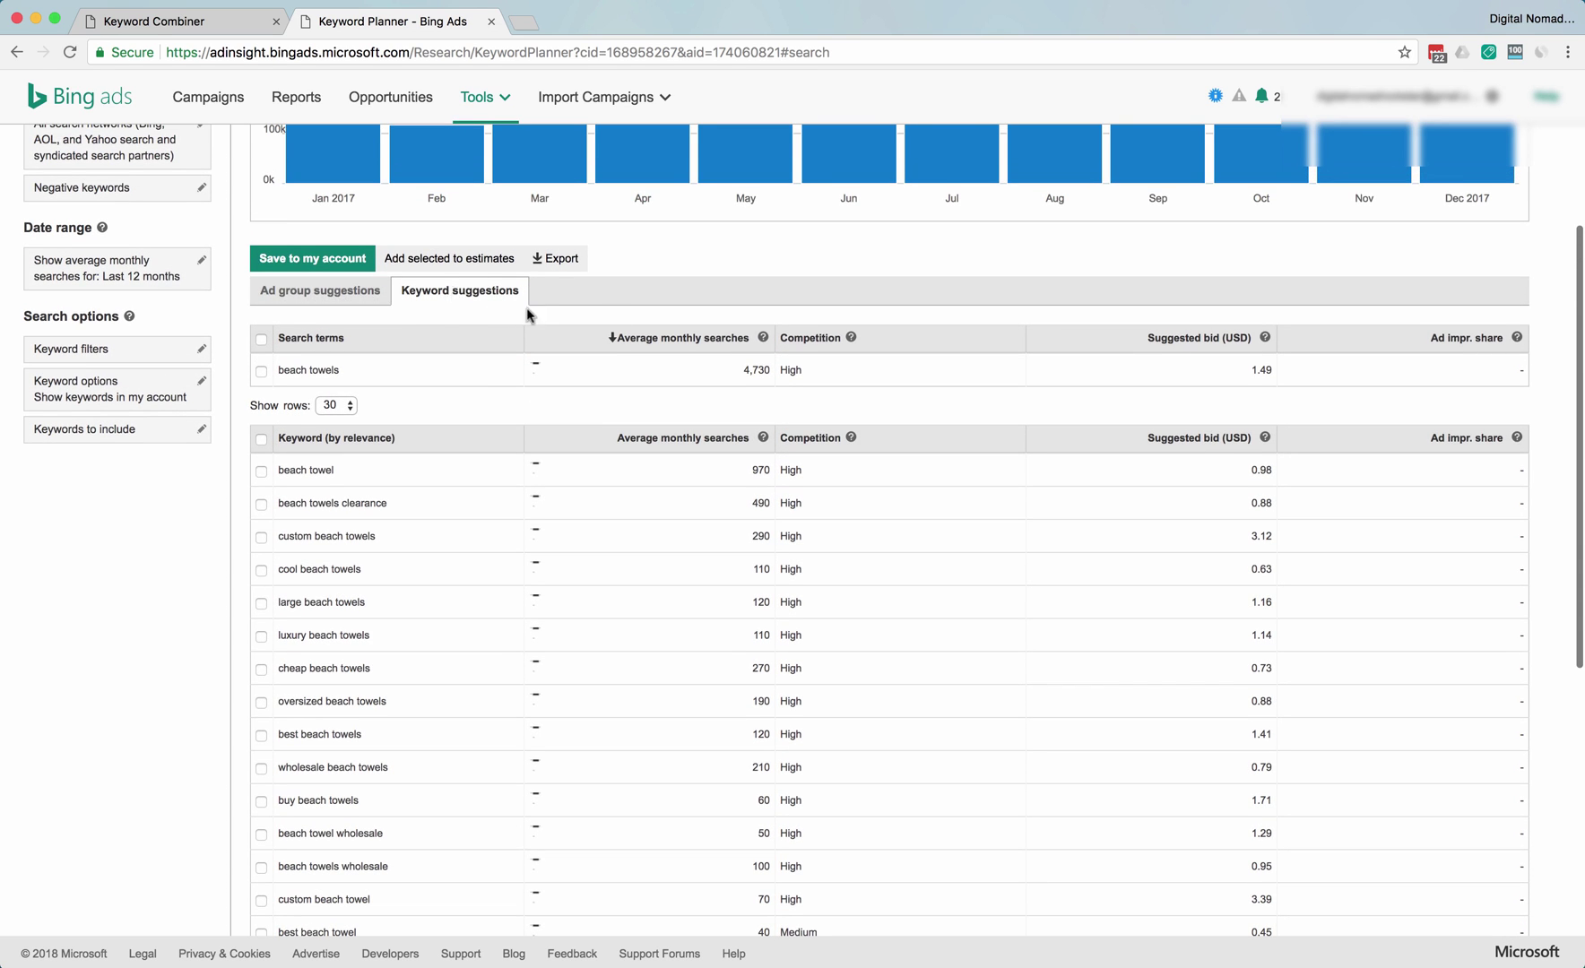
left_click(683, 437)
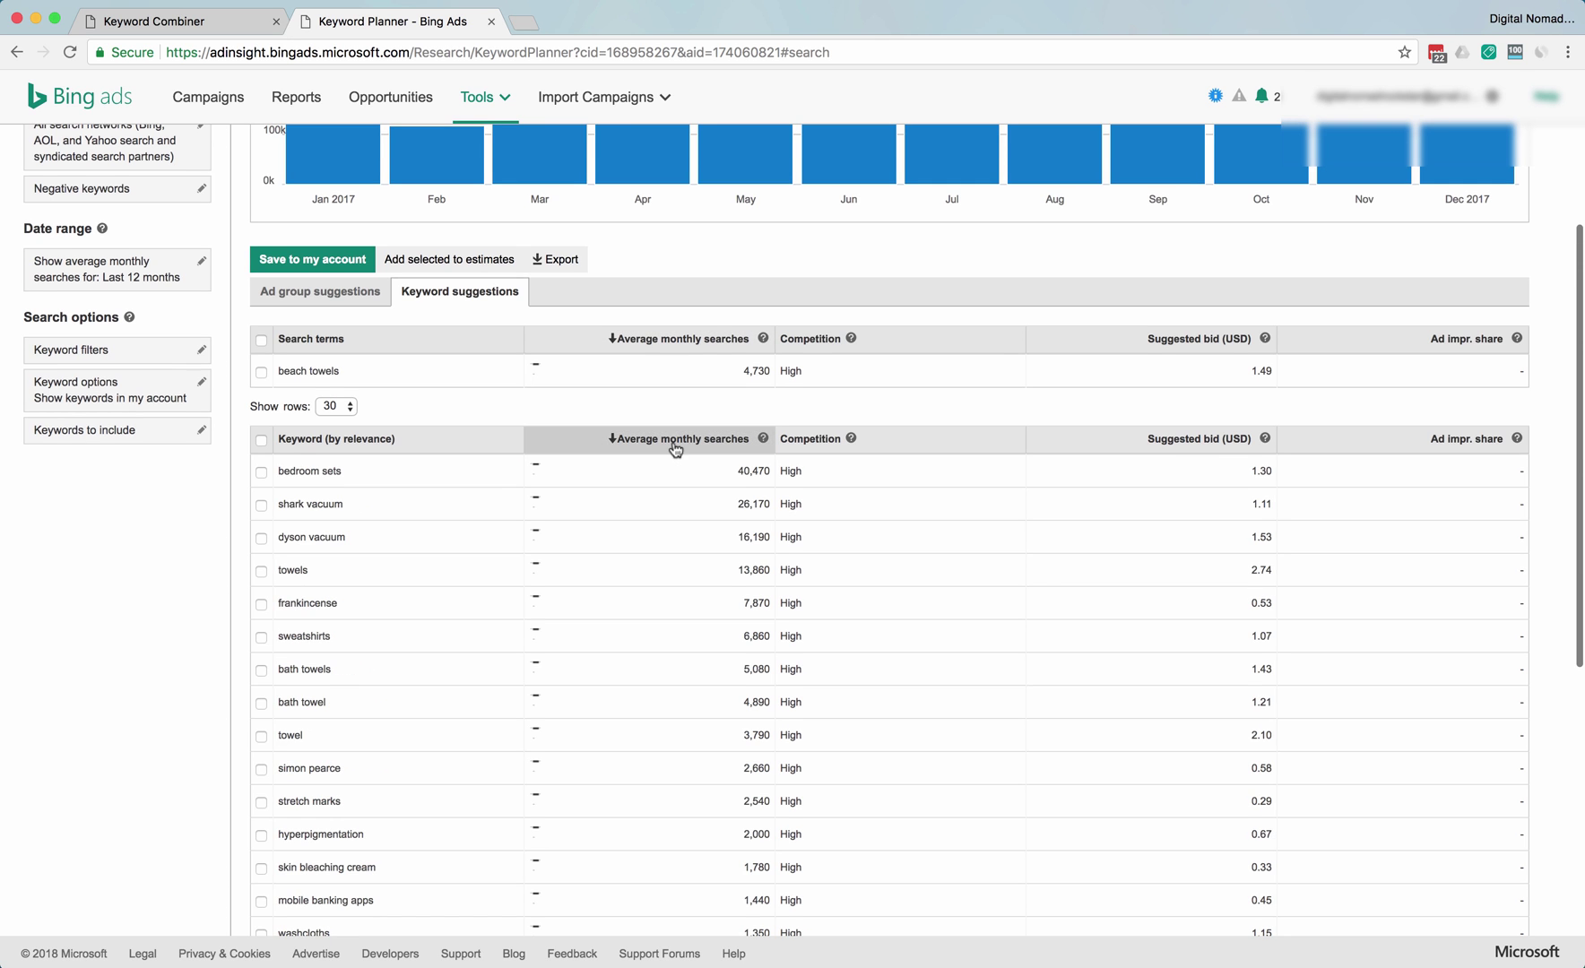
Review the sorted keyword list, then return to the ad group suggestions.
scroll(668, 453, "down", 2)
scroll(638, 259, "up", 2)
scroll(681, 403, "down", 3)
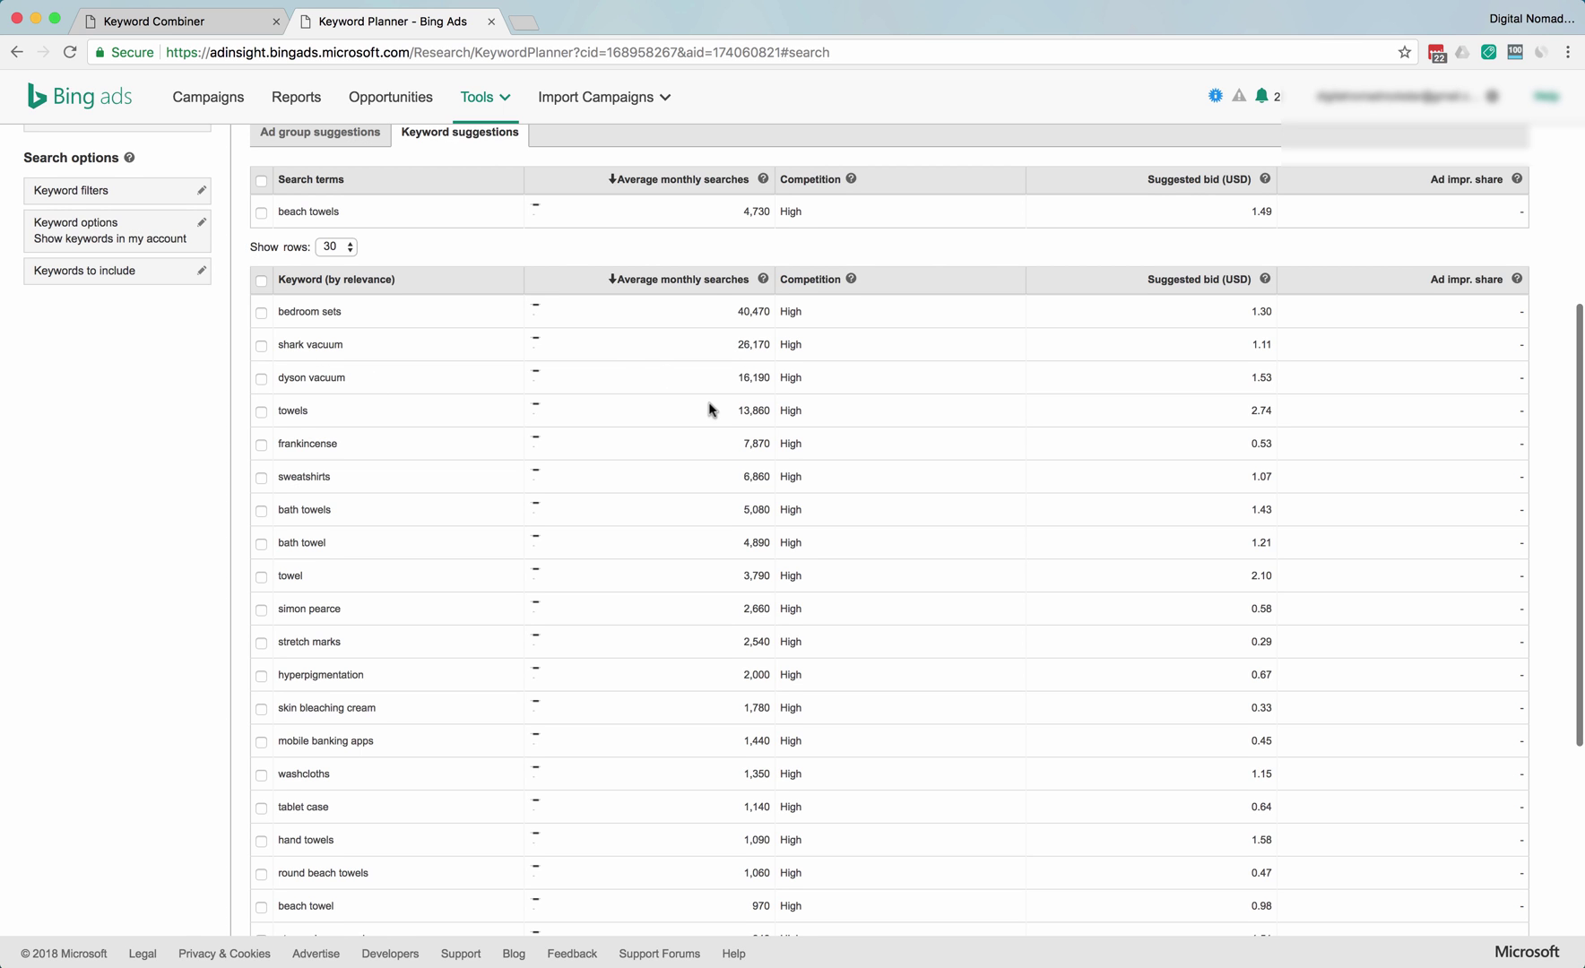
scroll(709, 410, "down", 3)
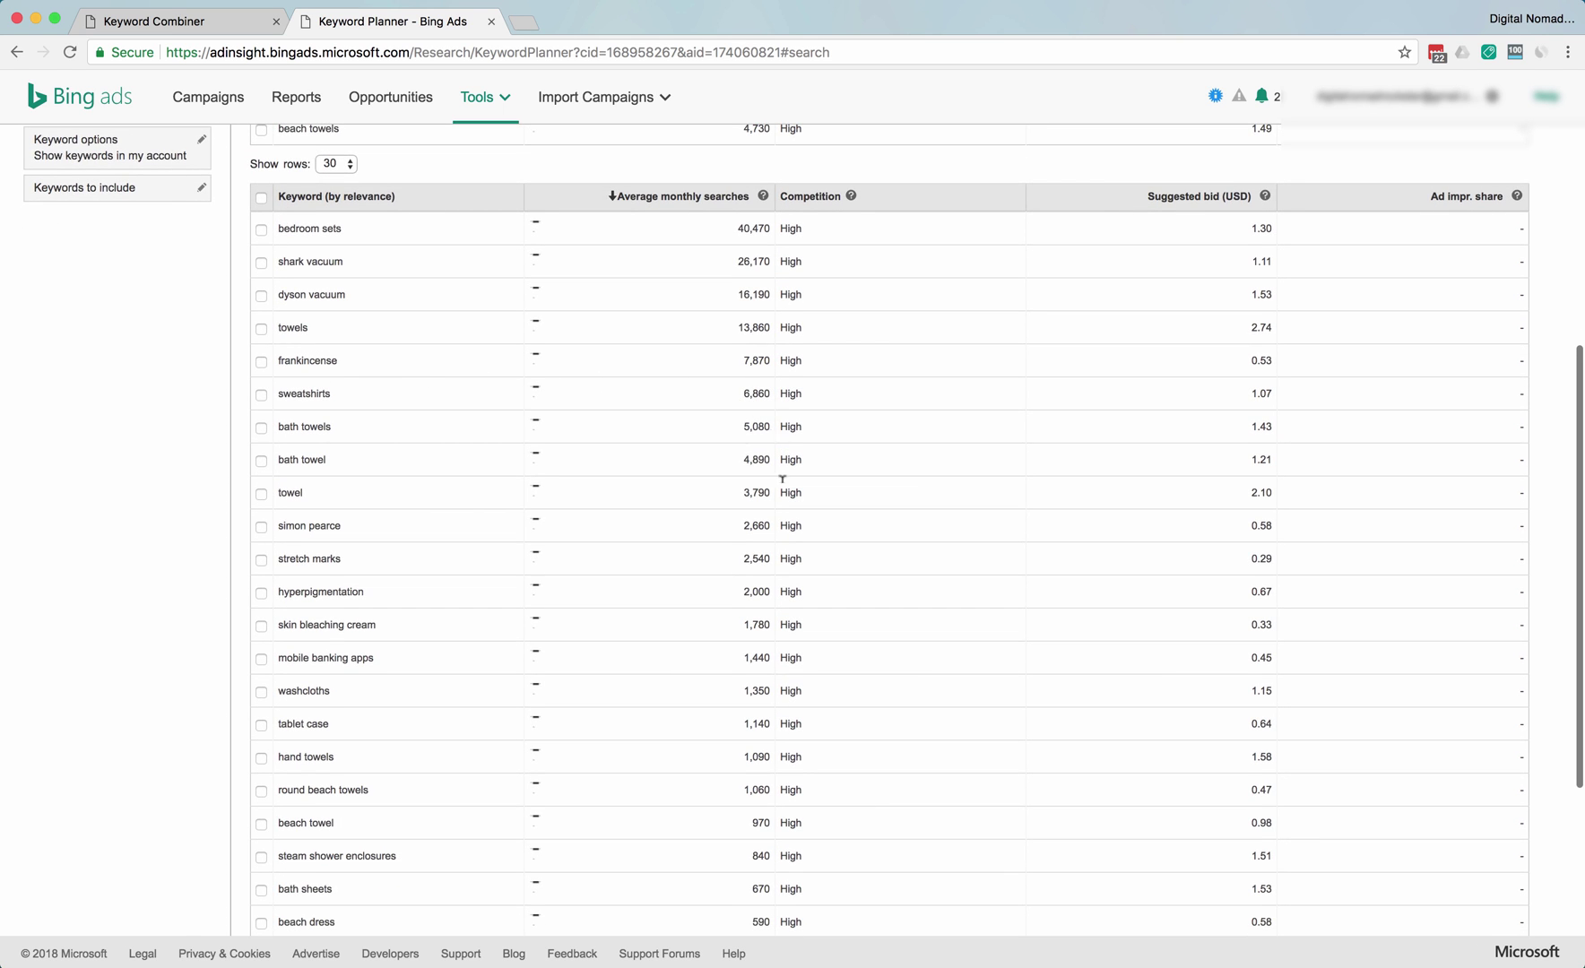
scroll(782, 489, "down", 10)
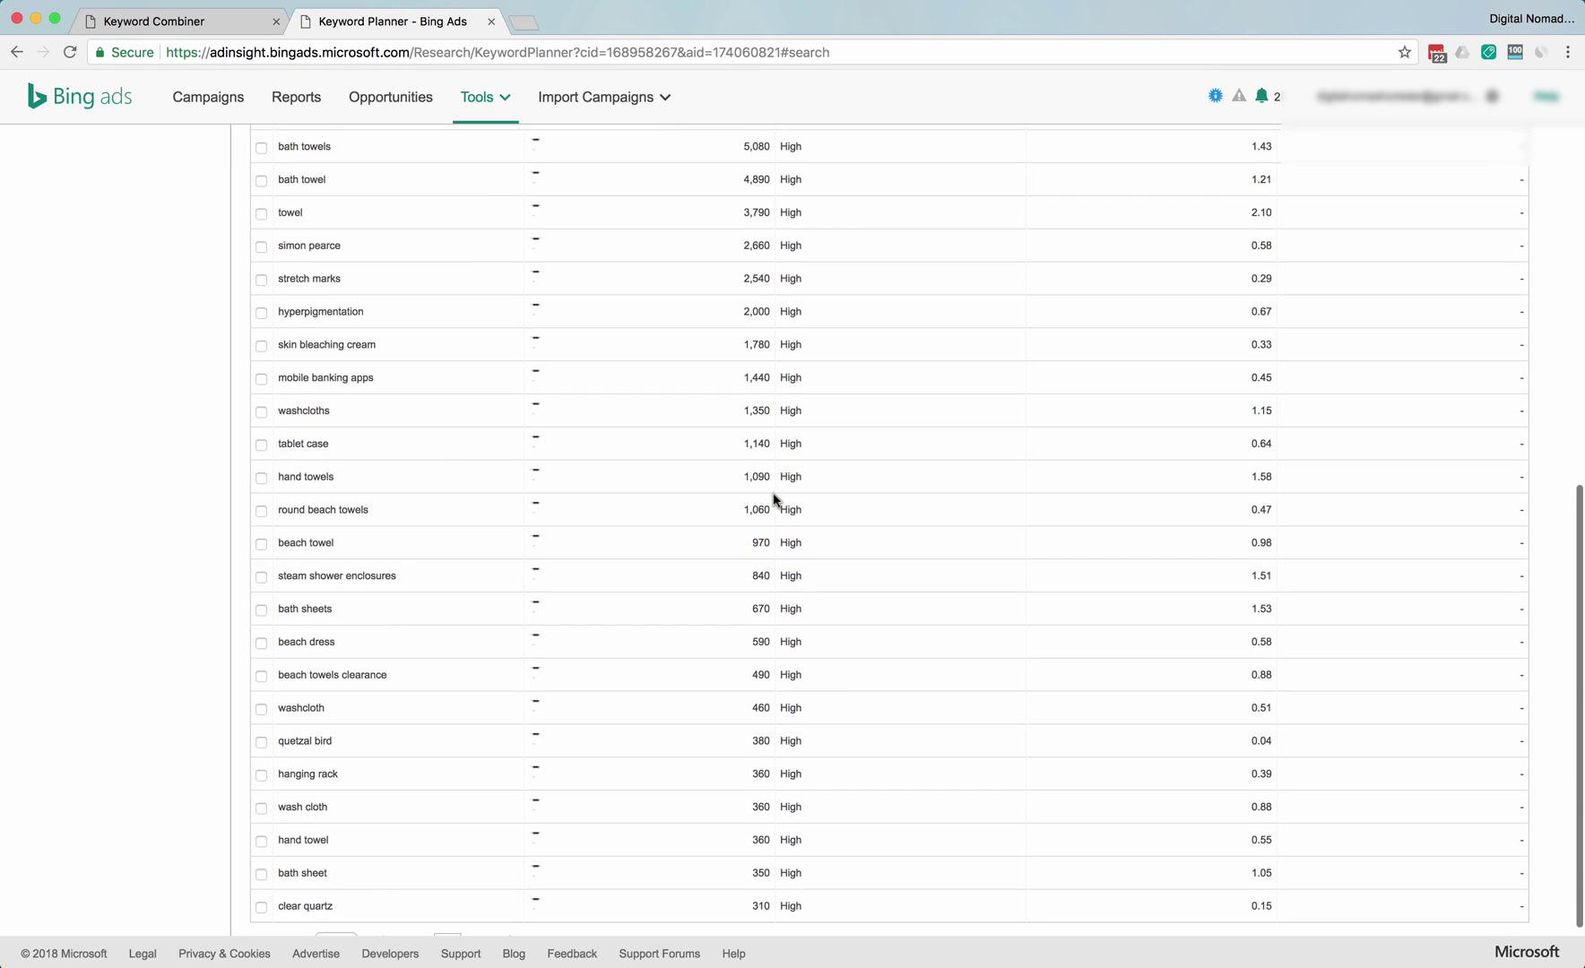
scroll(775, 499, "up", 12)
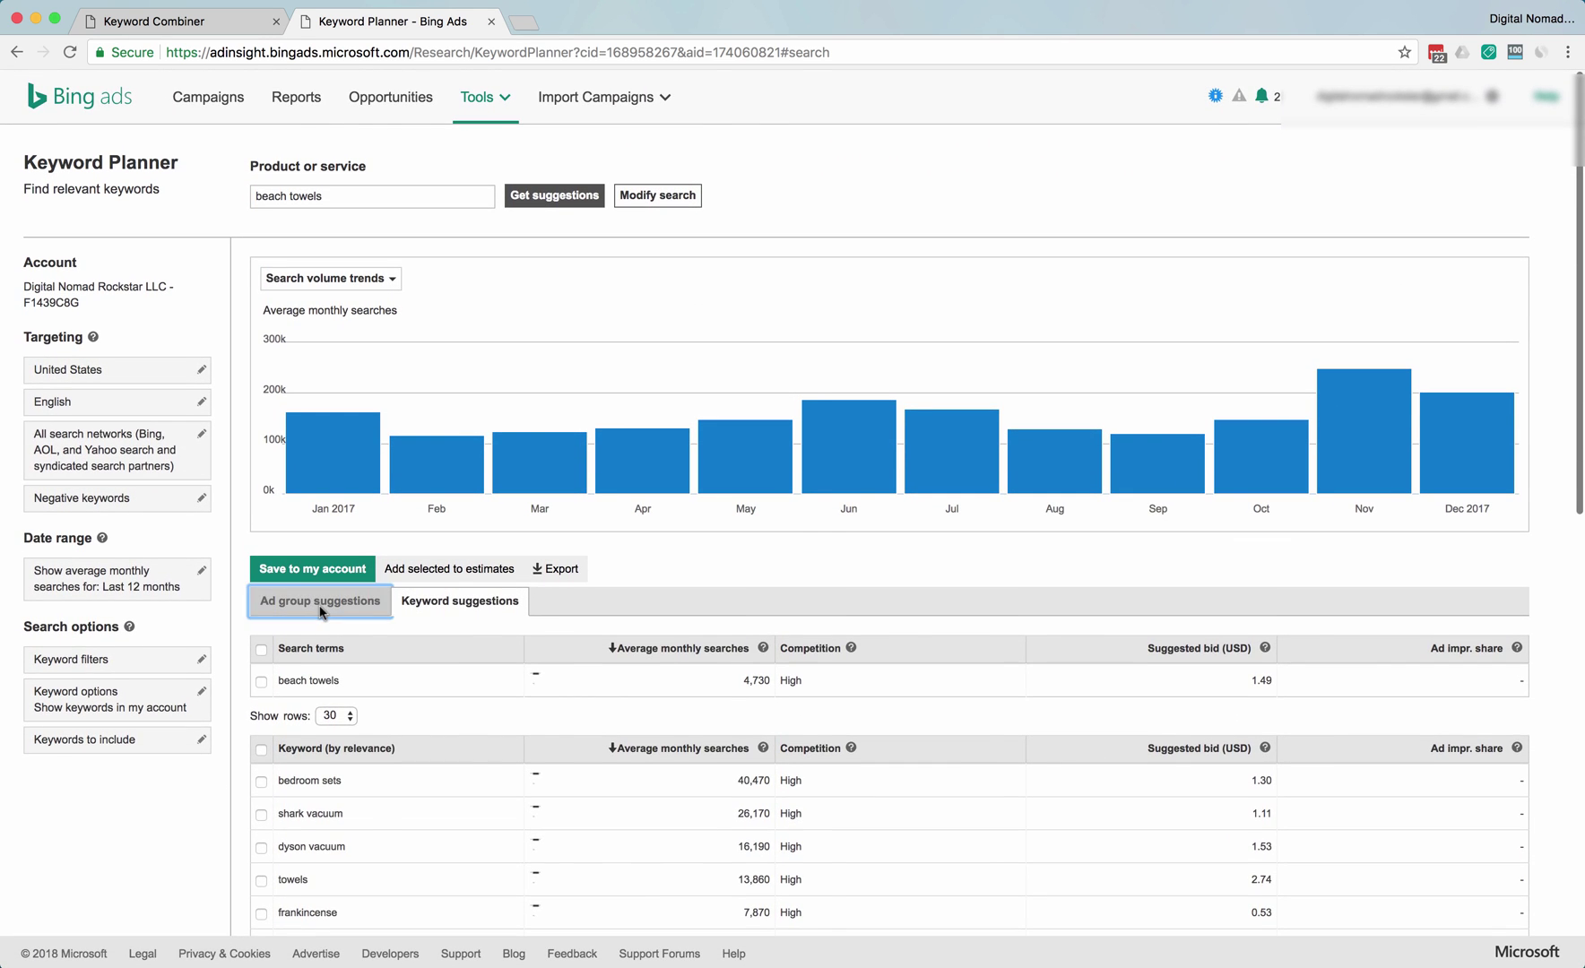
left_click(320, 608)
scroll(538, 601, "down", 2)
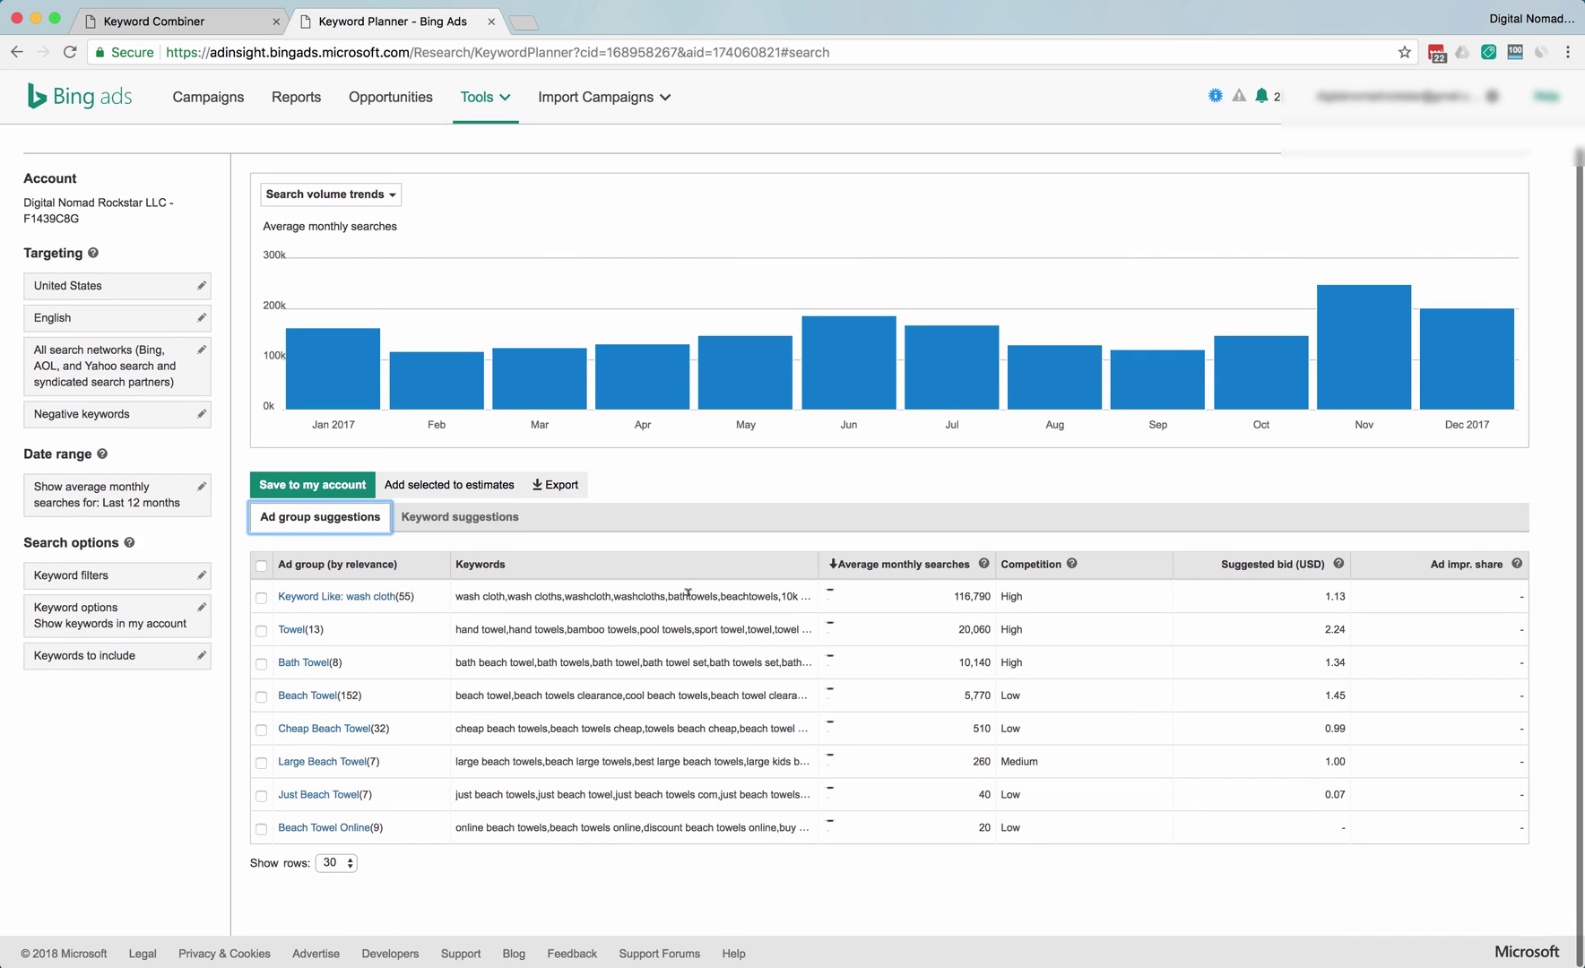
Replace 'beach towels' with 'candy bars' and search for new suggestions.
scroll(687, 594, "up", 2)
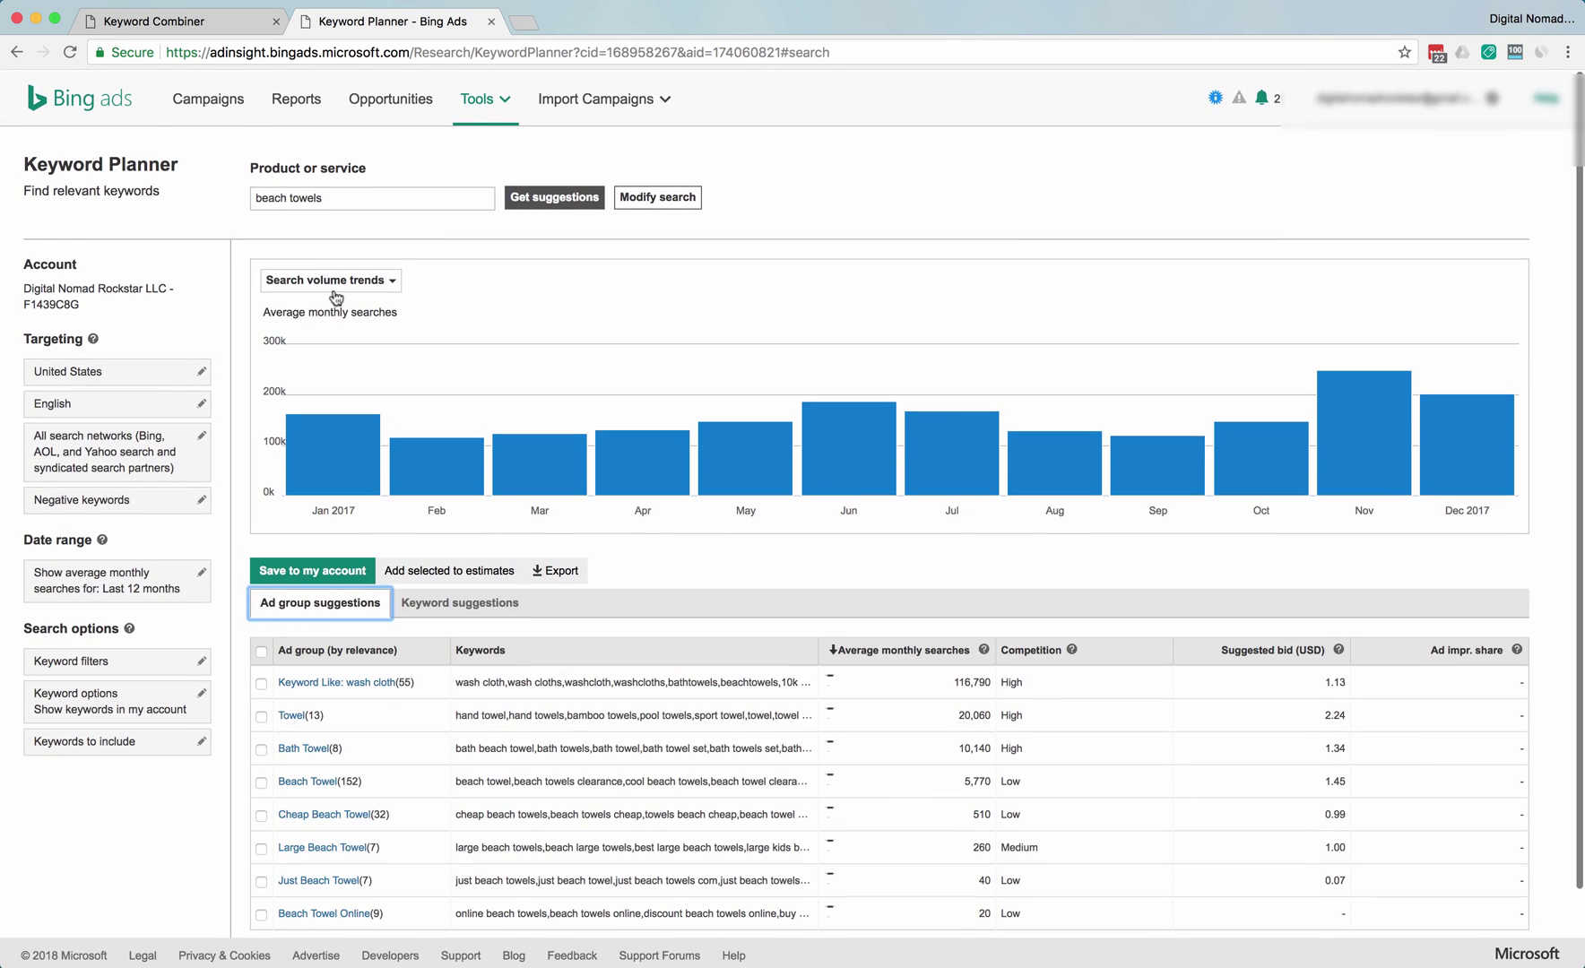
triple_click(358, 193)
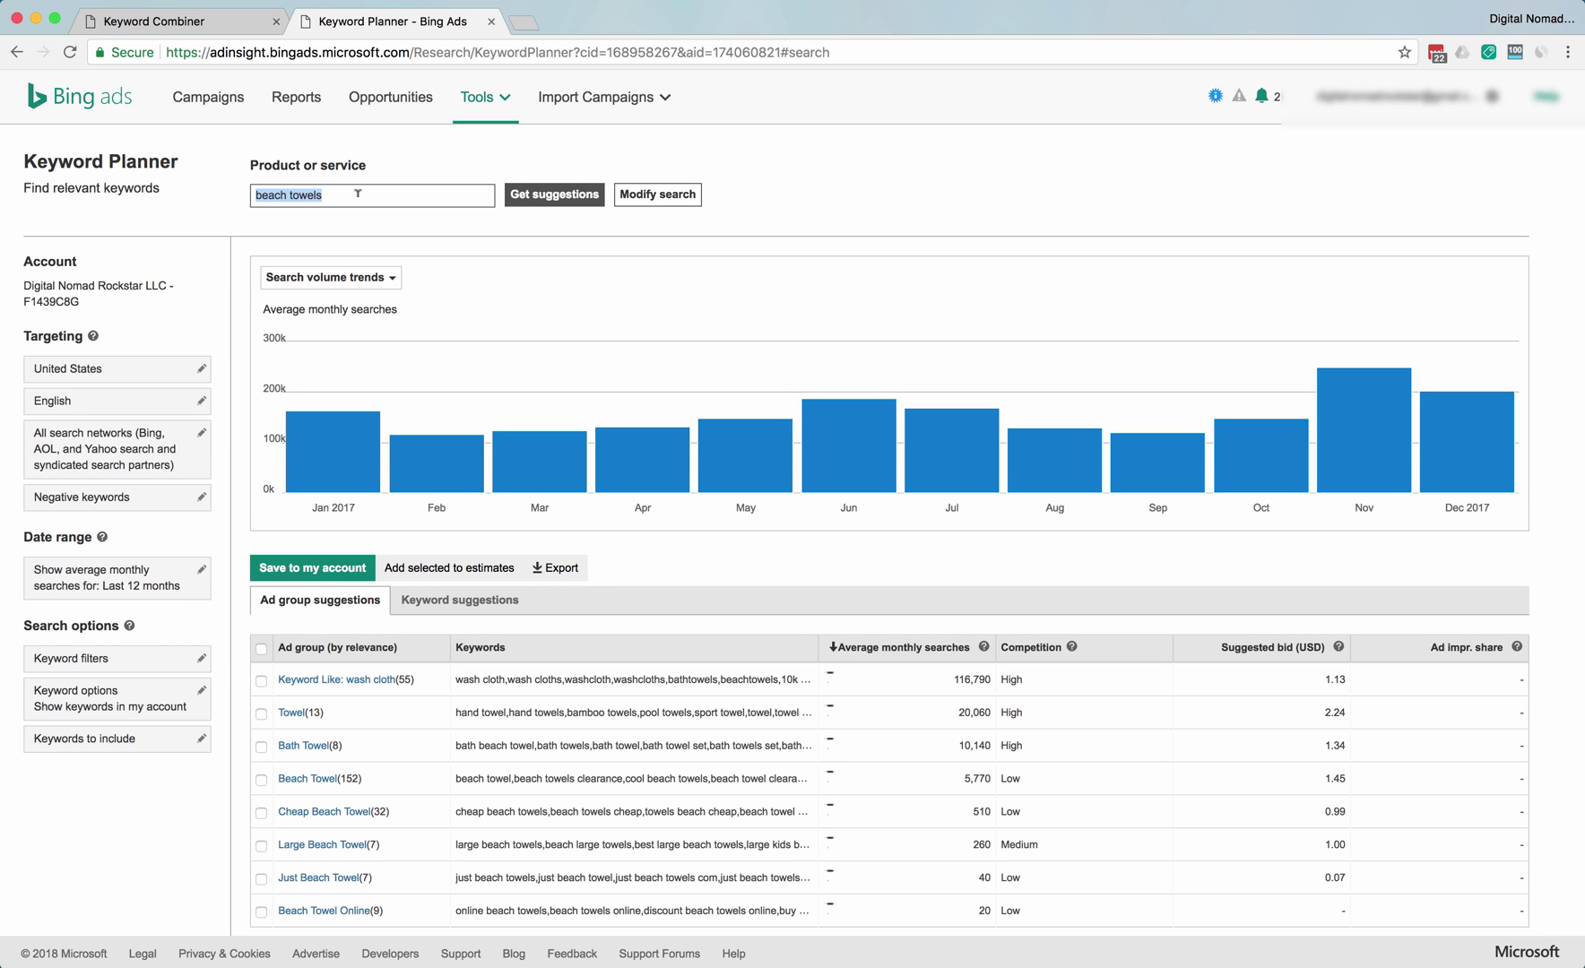
type("candy bars")
key("Return")
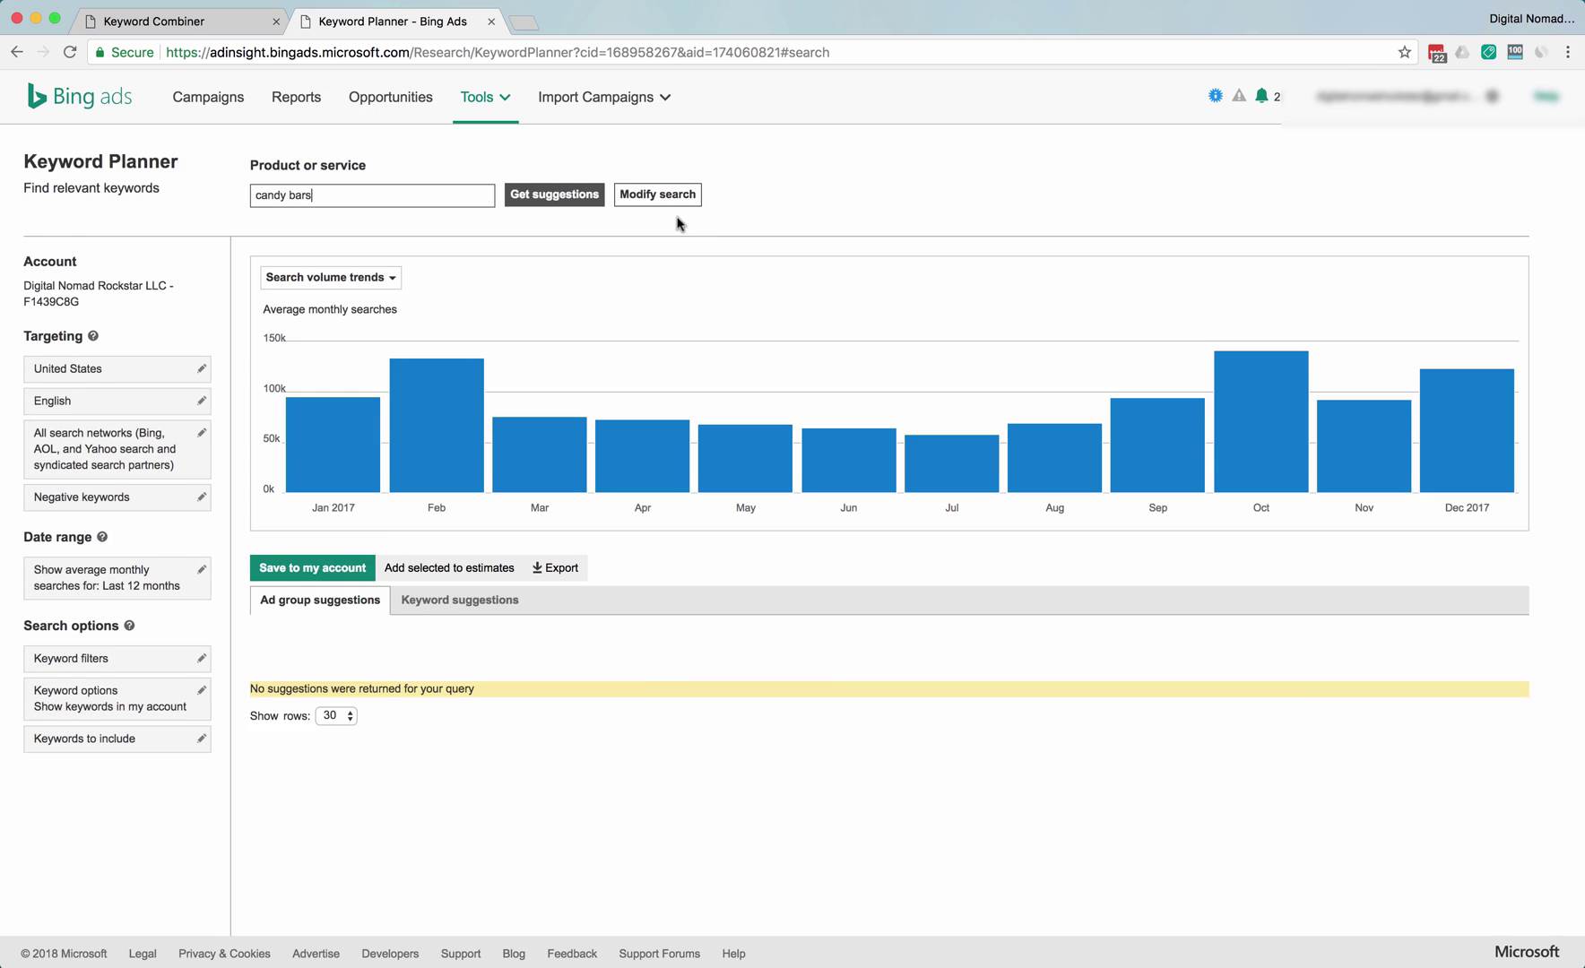
View the Candy Bar ad group's keywords, then return to the ad group list.
scroll(537, 376, "down", 3)
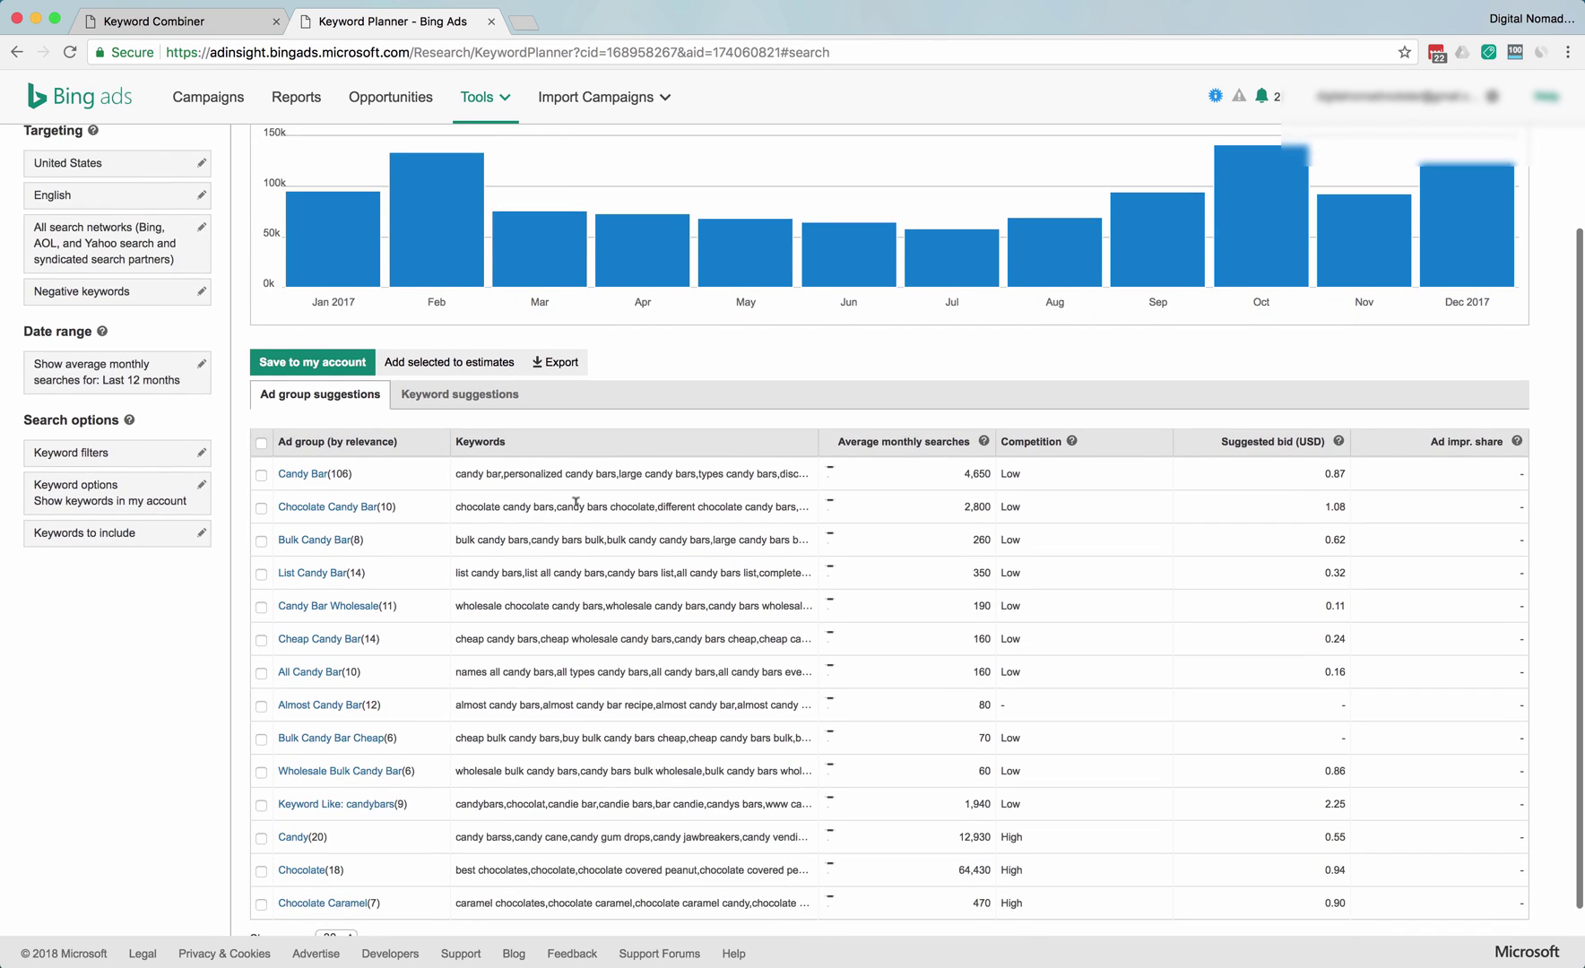
scroll(574, 502, "down", 1)
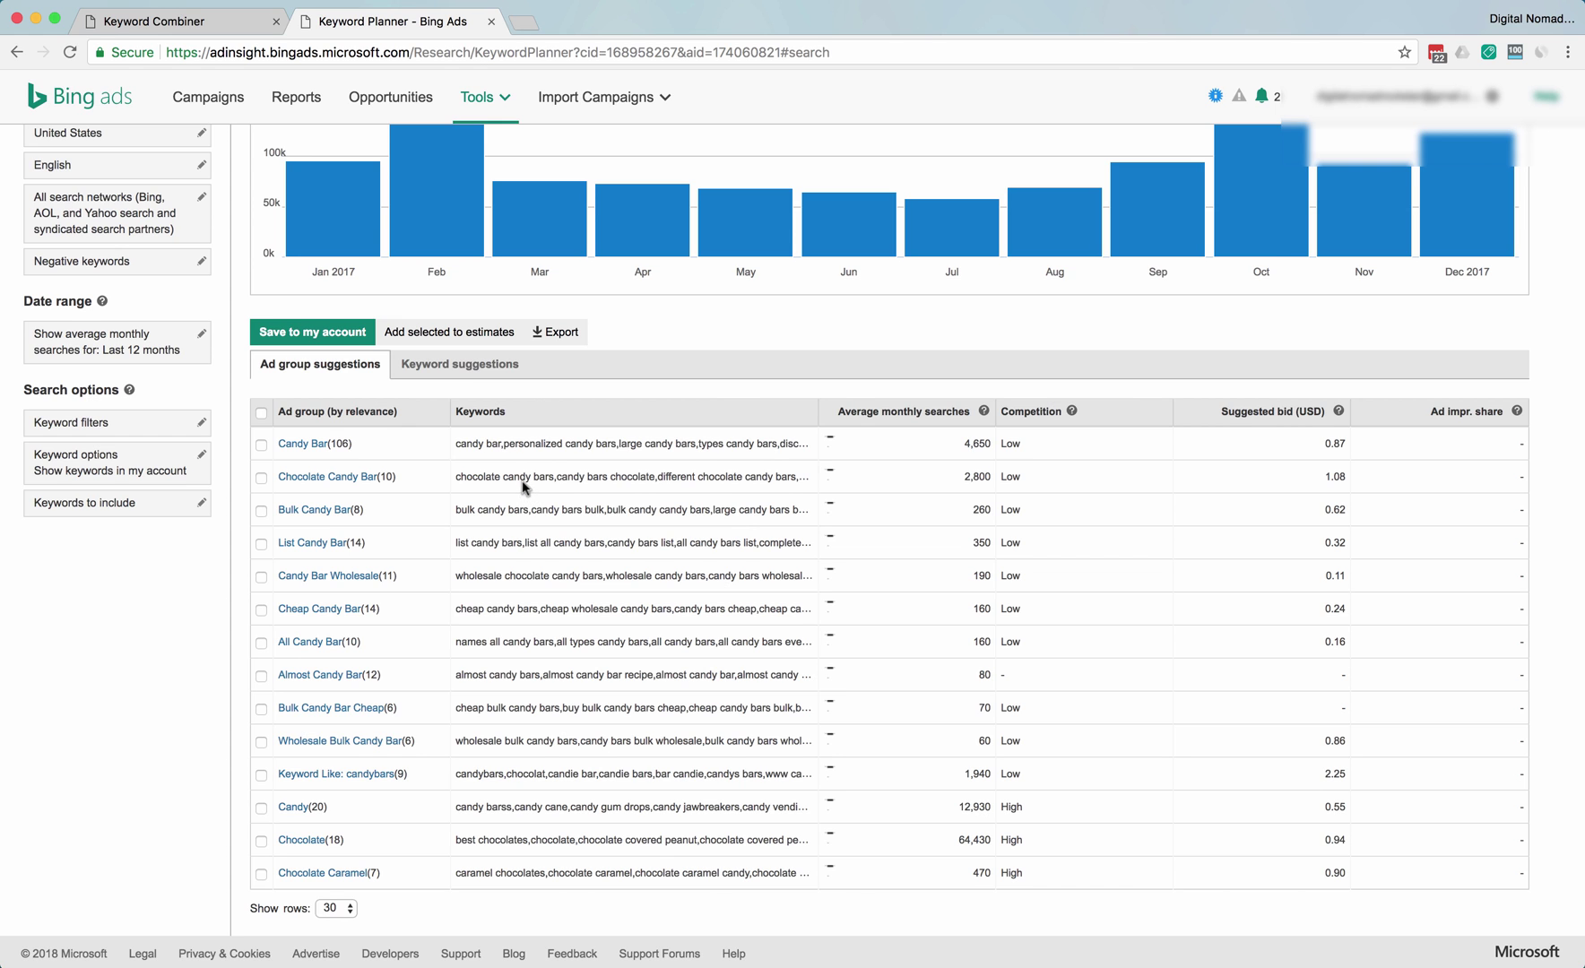
left_click(299, 444)
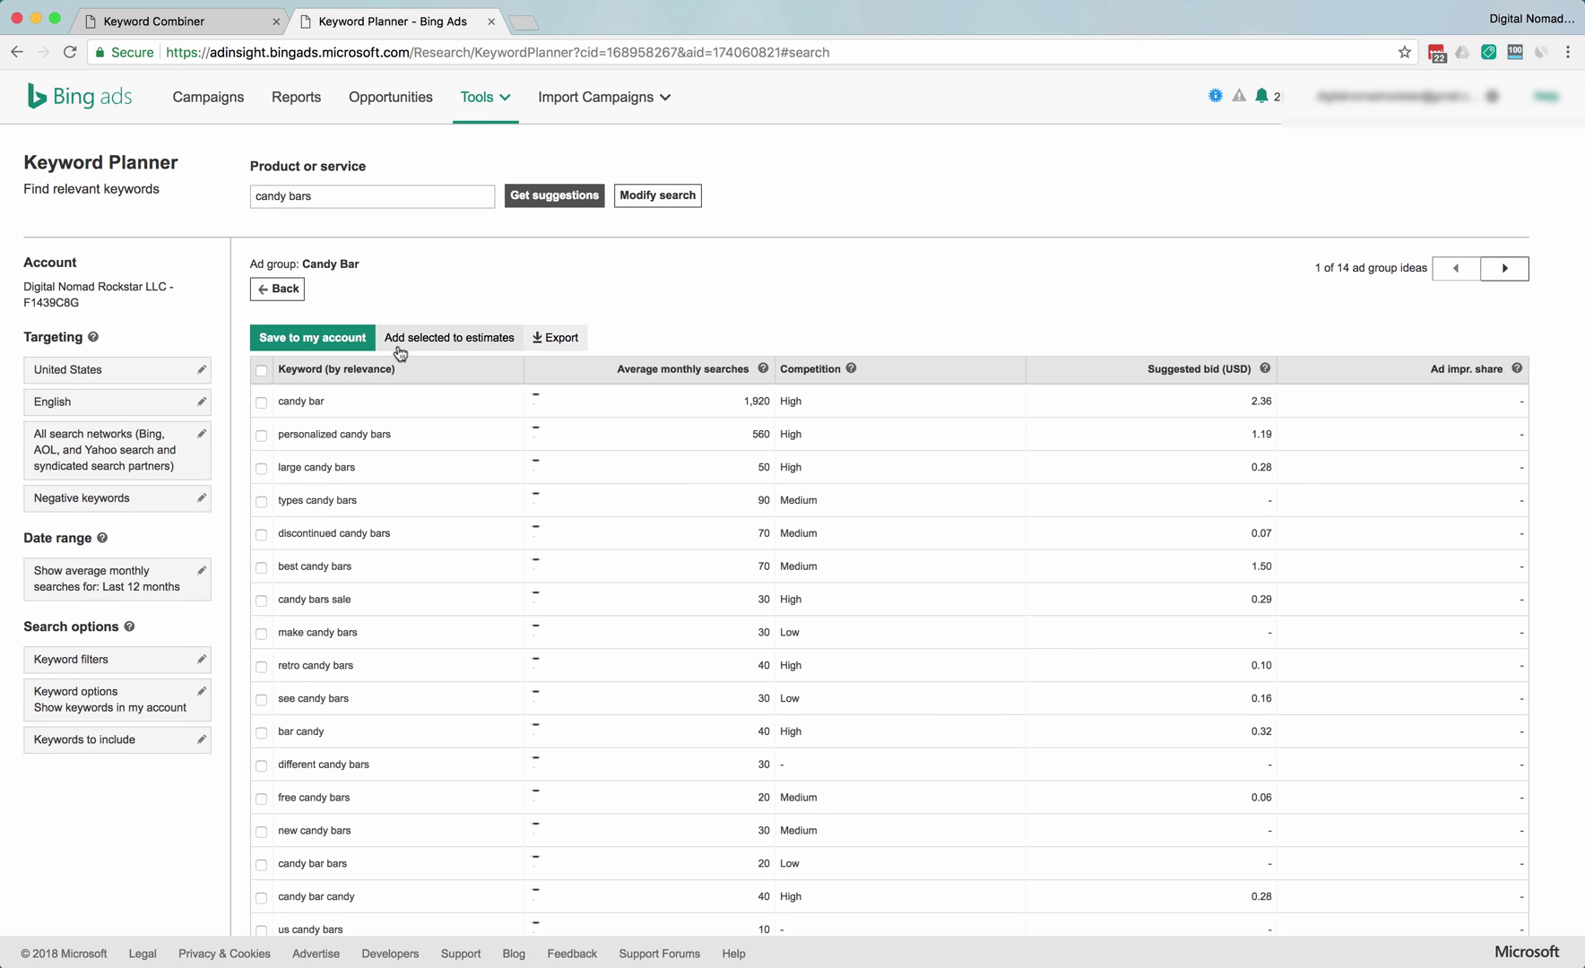
left_click(277, 289)
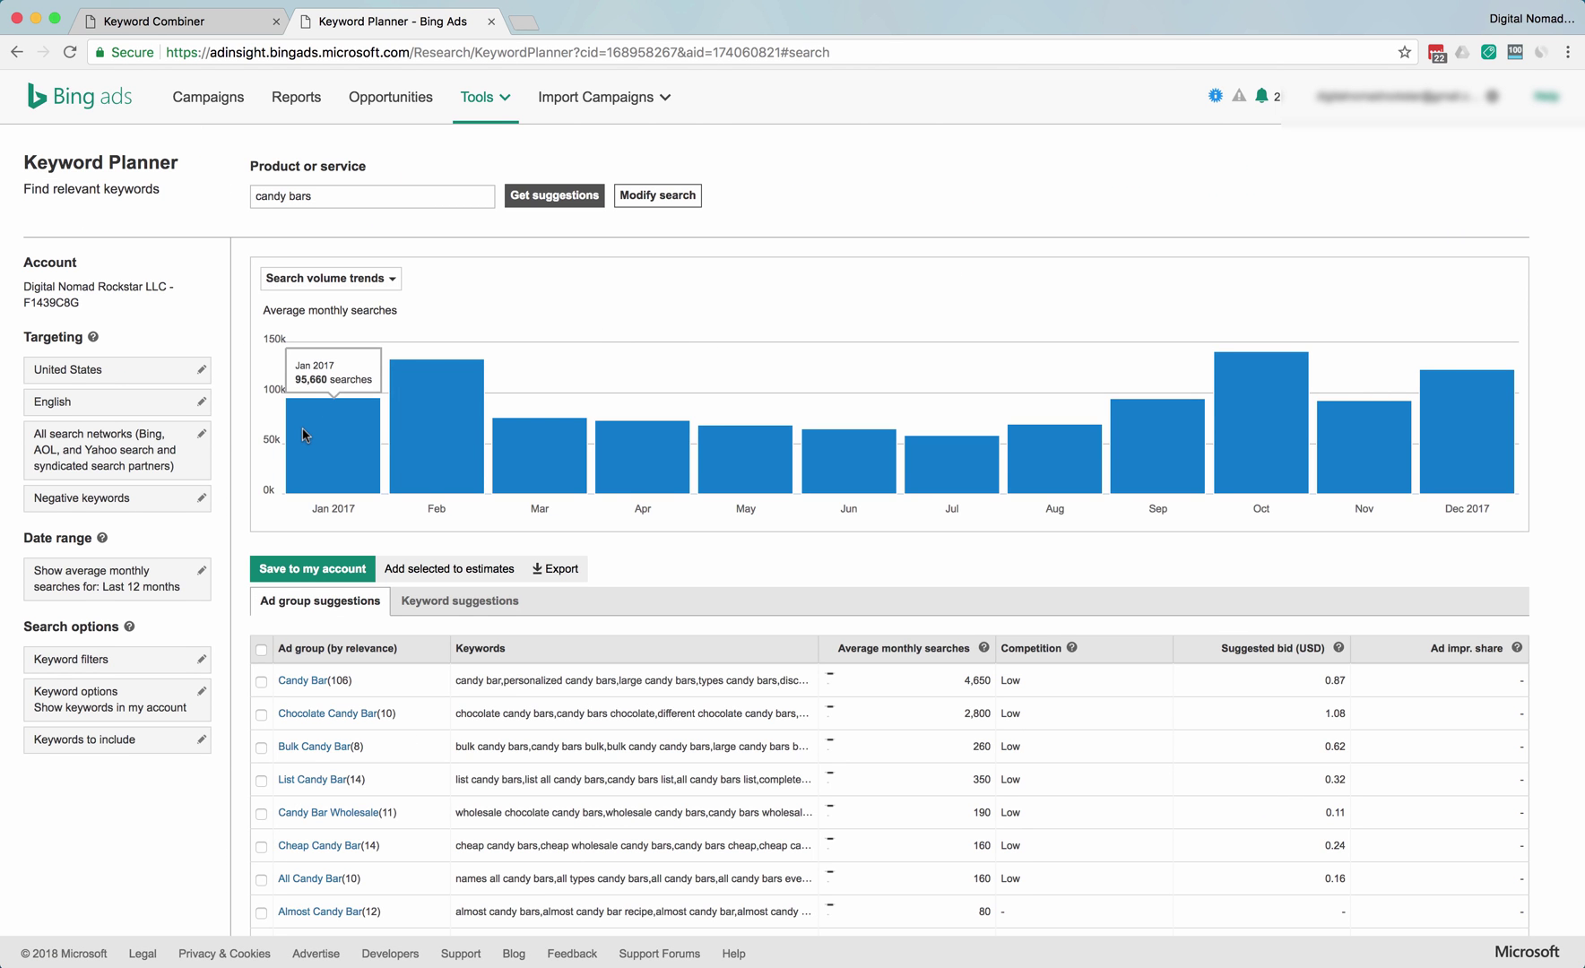
mouse_move(417, 432)
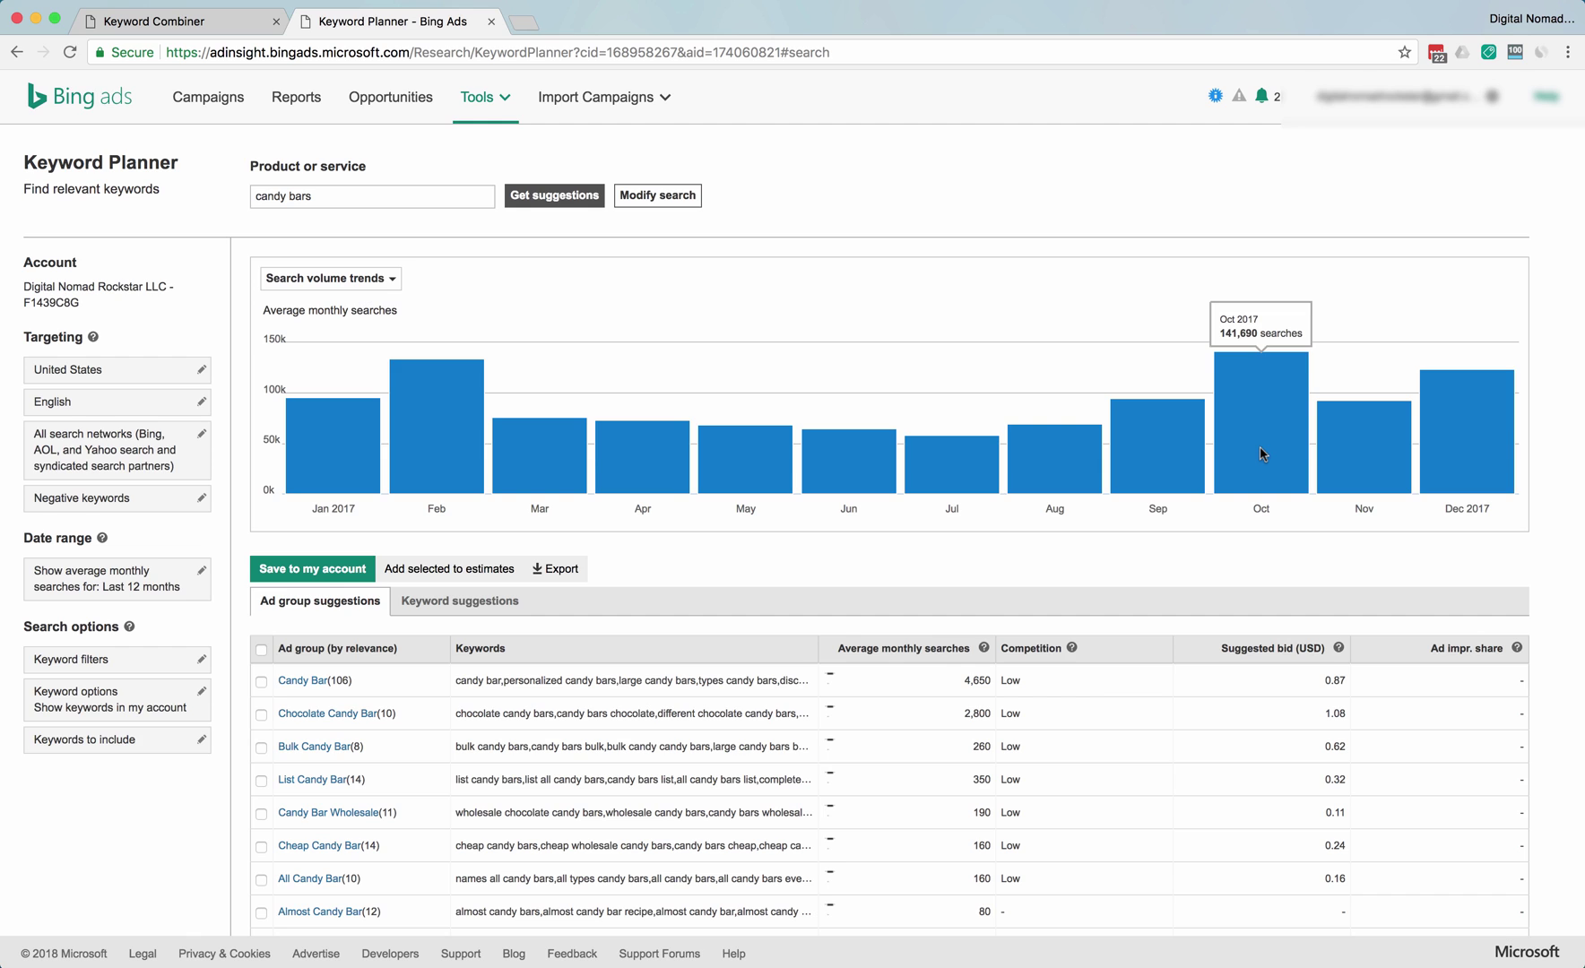
mouse_move(1369, 460)
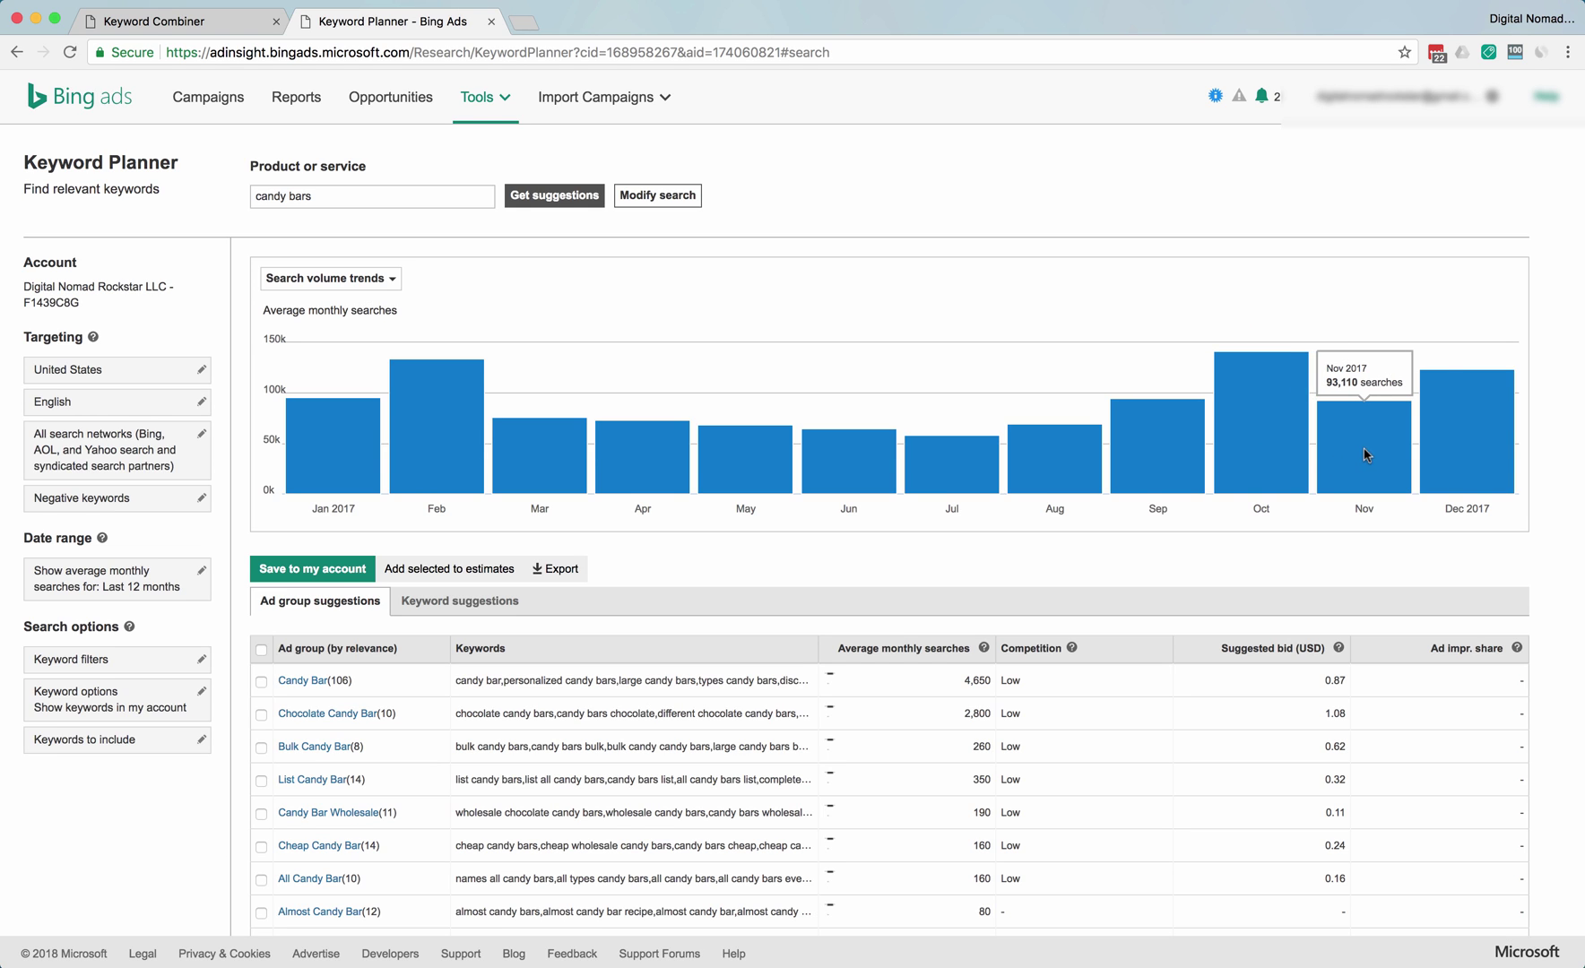
mouse_move(1478, 443)
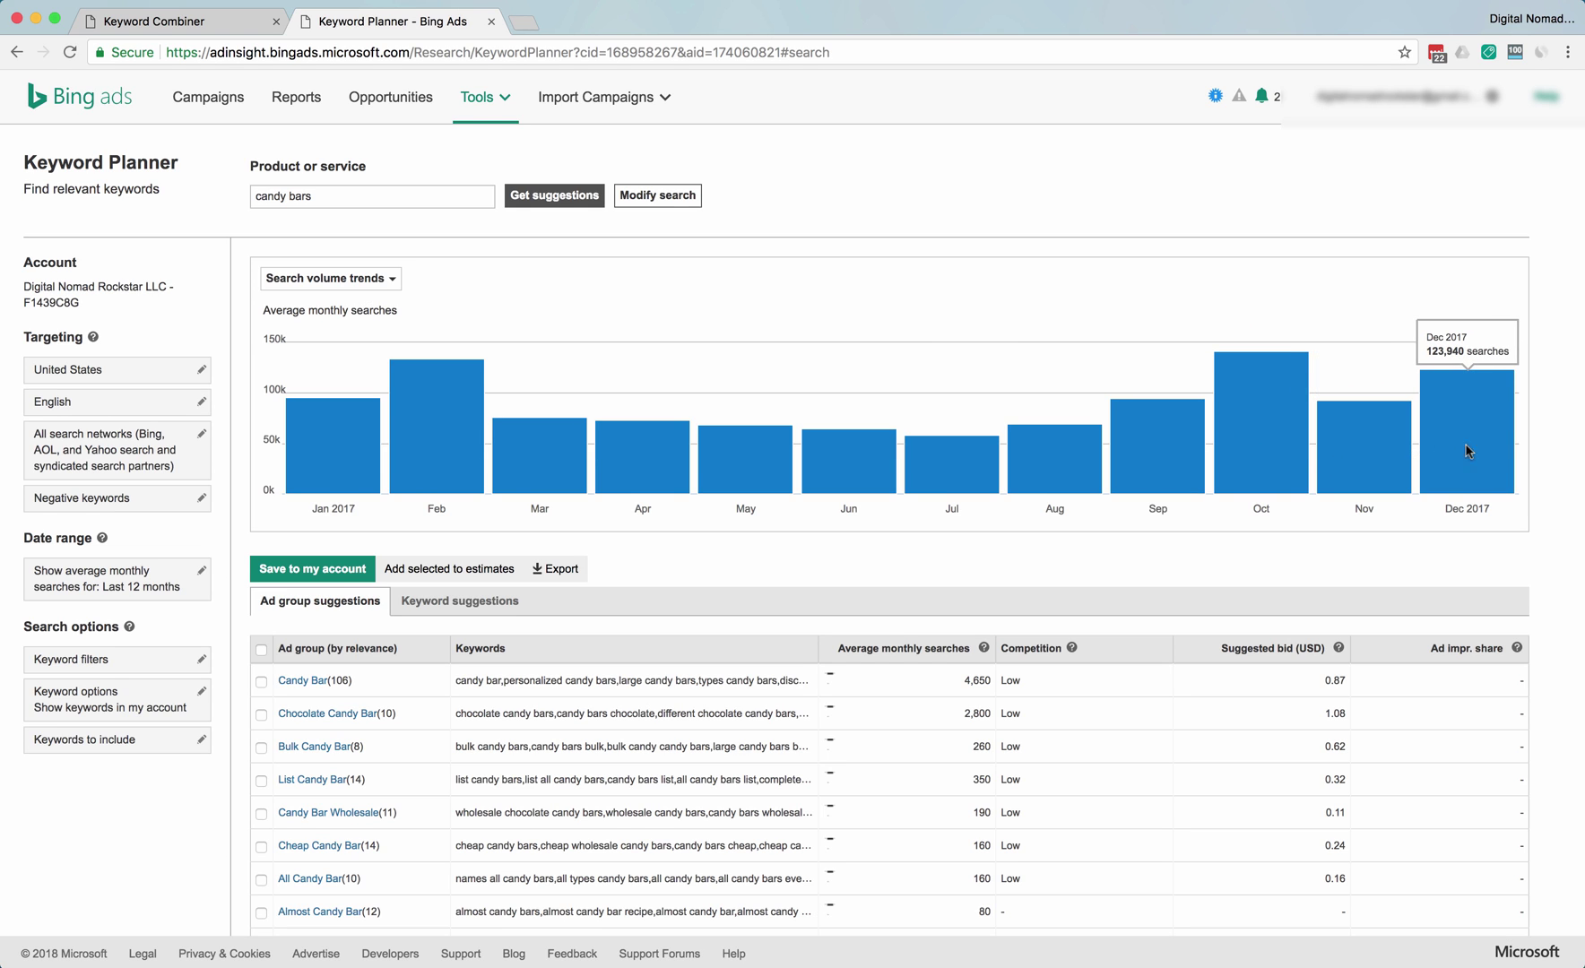
scroll(714, 516, "down", 2)
scroll(681, 456, "down", 5)
scroll(602, 479, "up", 7)
scroll(627, 319, "down", 1)
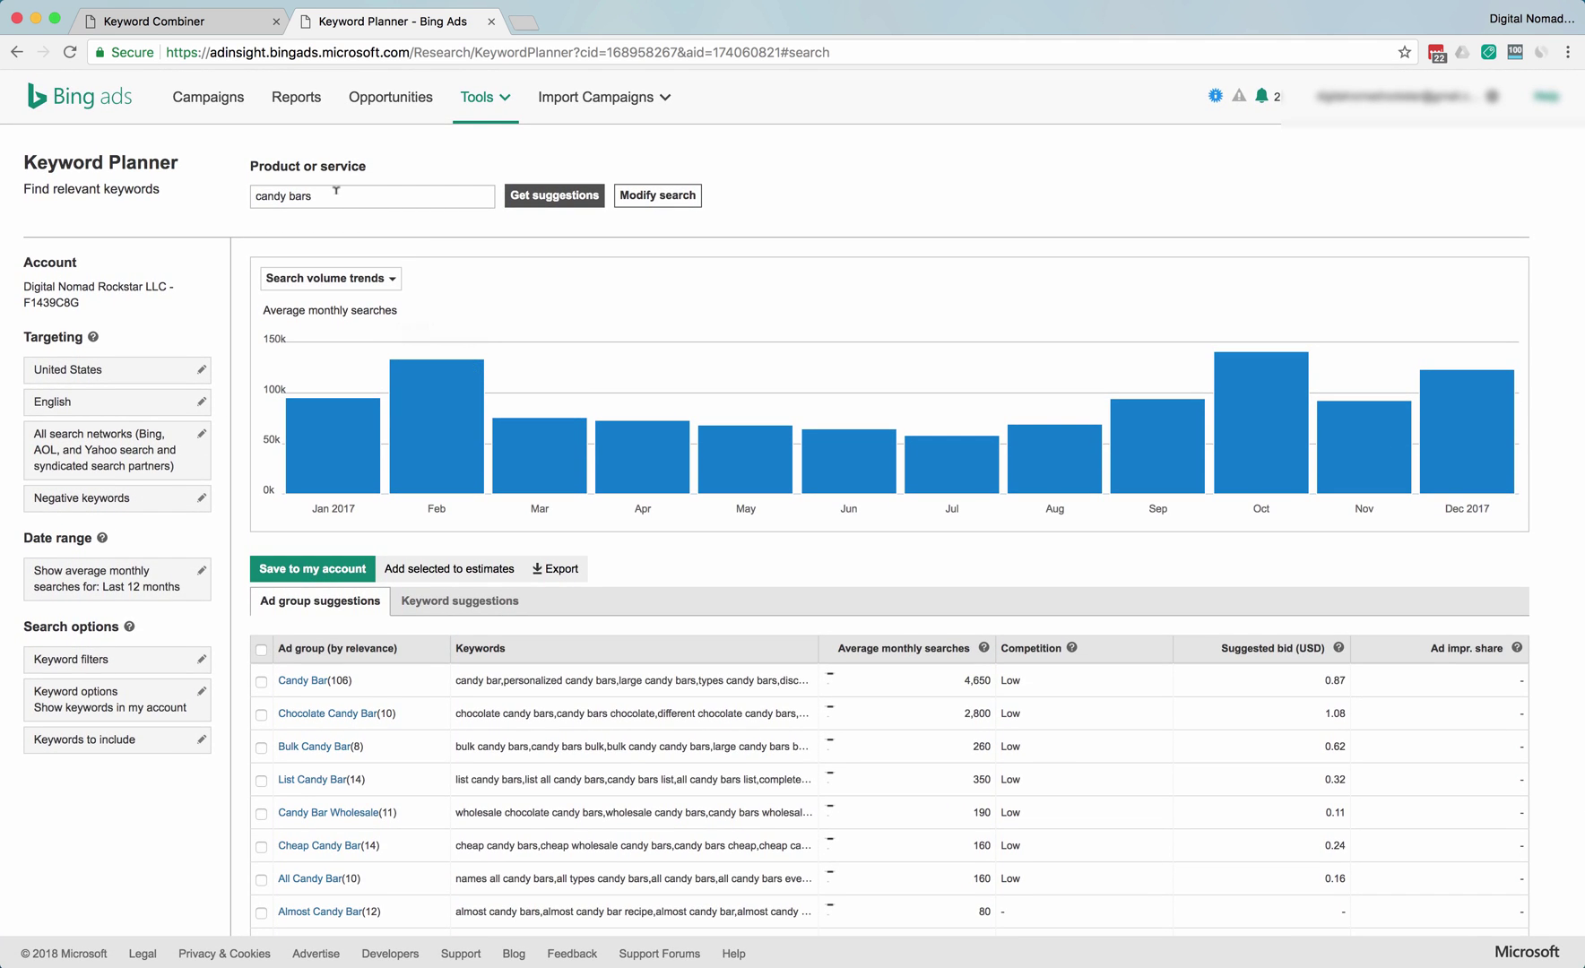
scroll(619, 444, "down", 5)
scroll(731, 441, "down", 2)
scroll(740, 442, "down", 1)
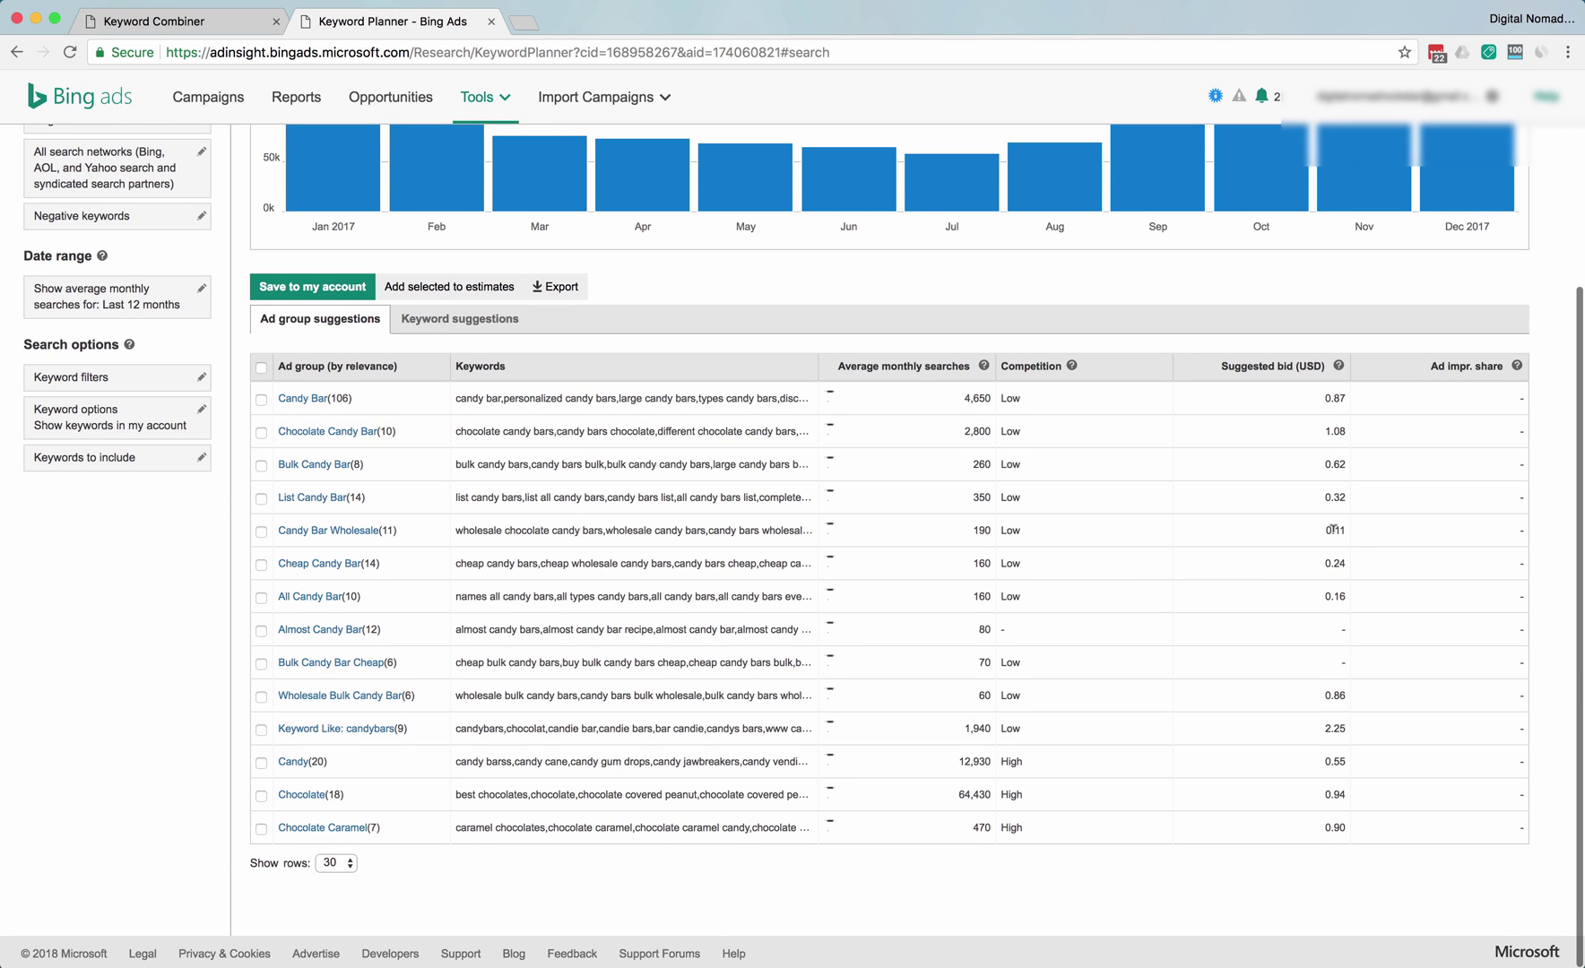
left_click_drag(1327, 532, 1345, 529)
left_click(341, 531)
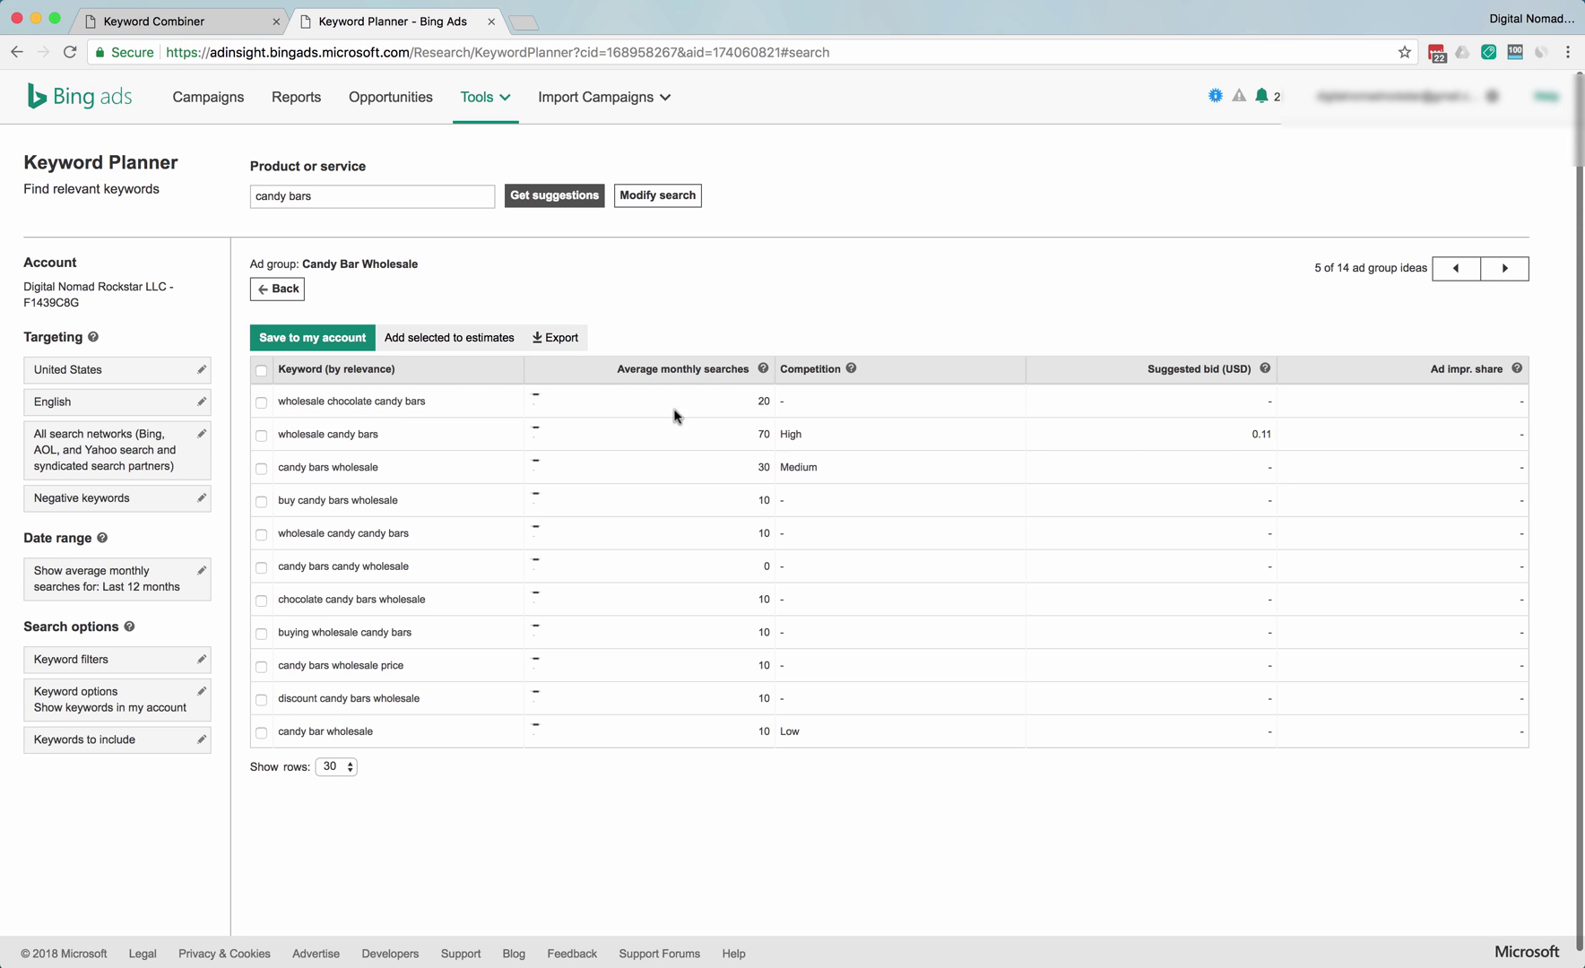
left_click(277, 288)
scroll(707, 584, "down", 5)
scroll(708, 584, "down", 1)
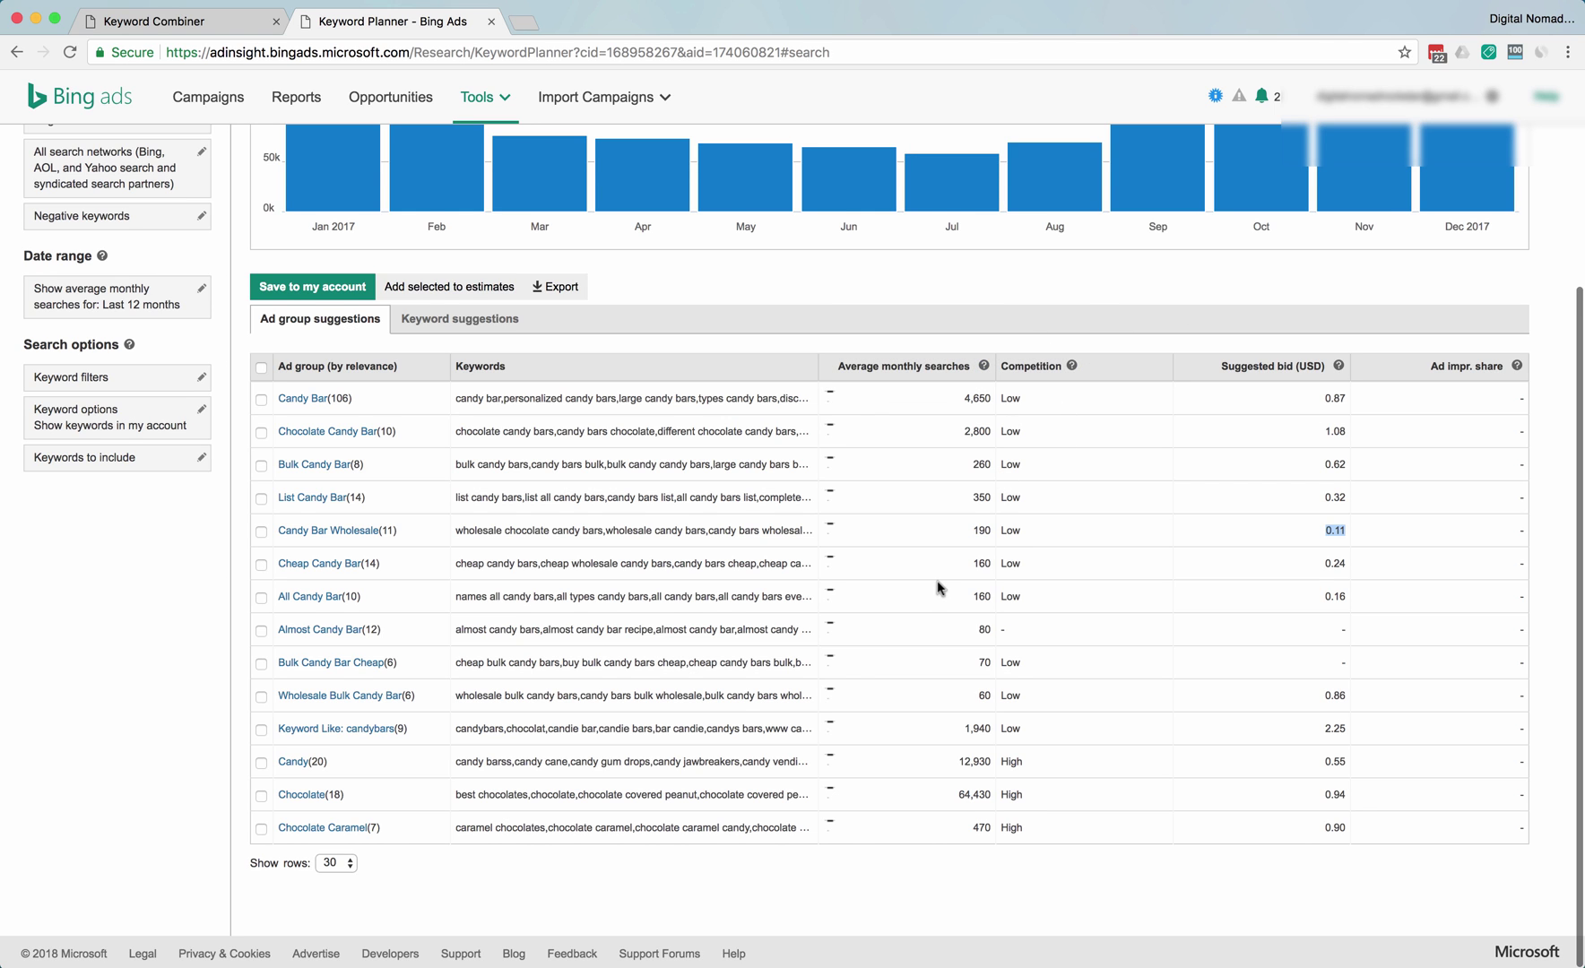
scroll(946, 561, "up", 2)
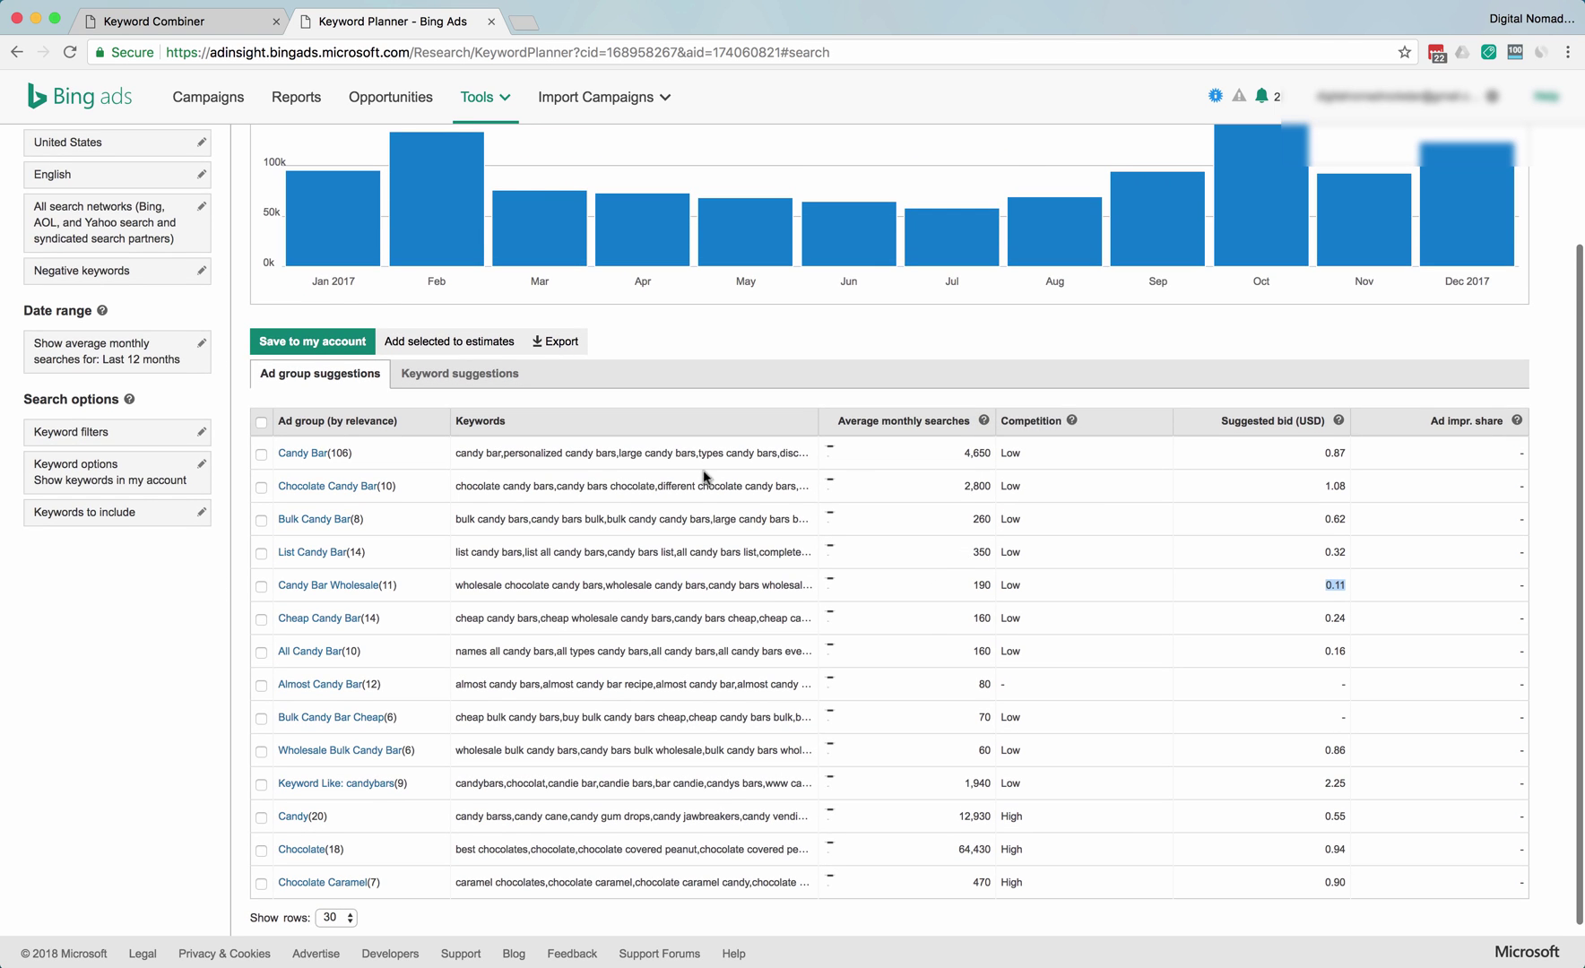
scroll(704, 476, "up", 4)
triple_click(313, 196)
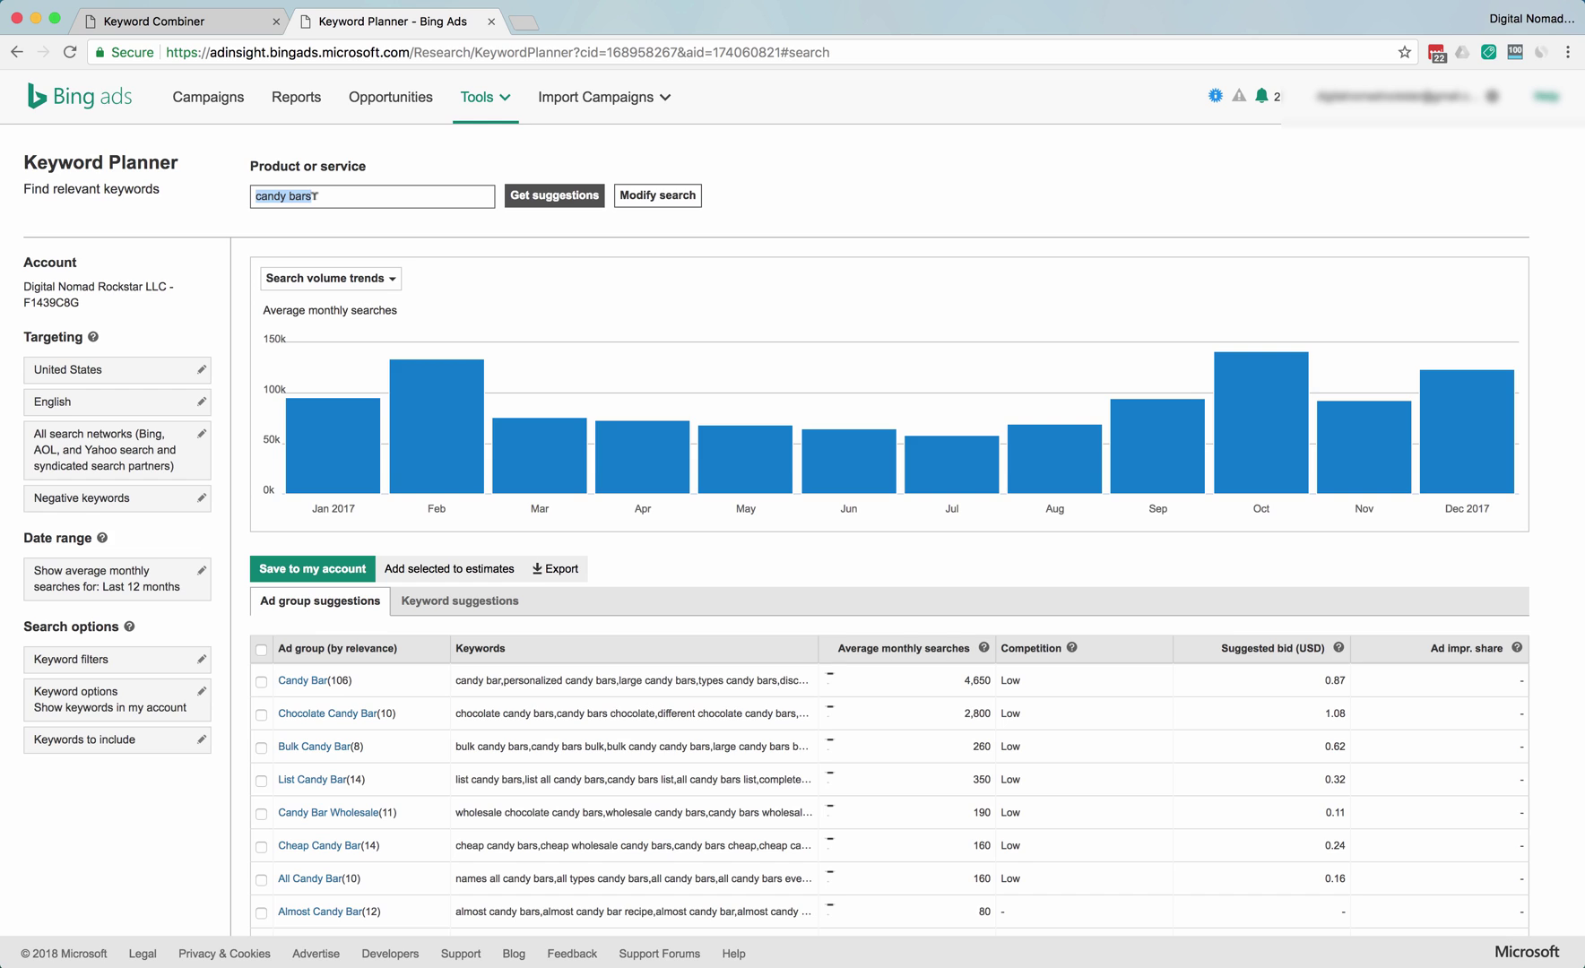
type("divorce lawye")
left_click(520, 199)
scroll(637, 484, "down", 4)
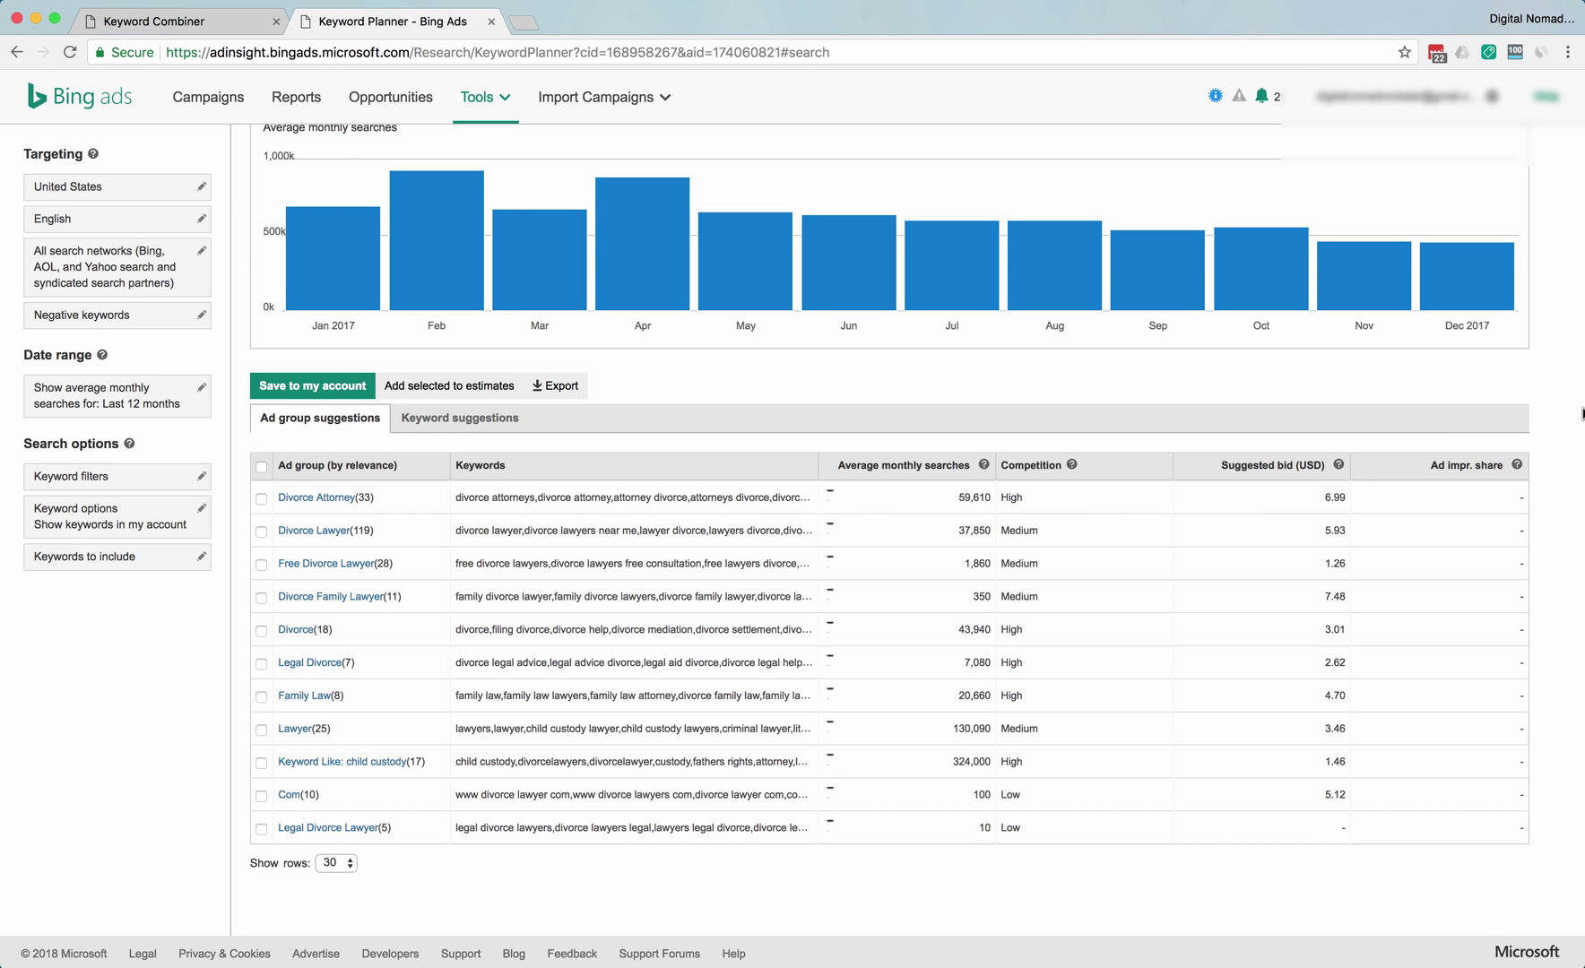
scroll(1317, 510, "up", 1)
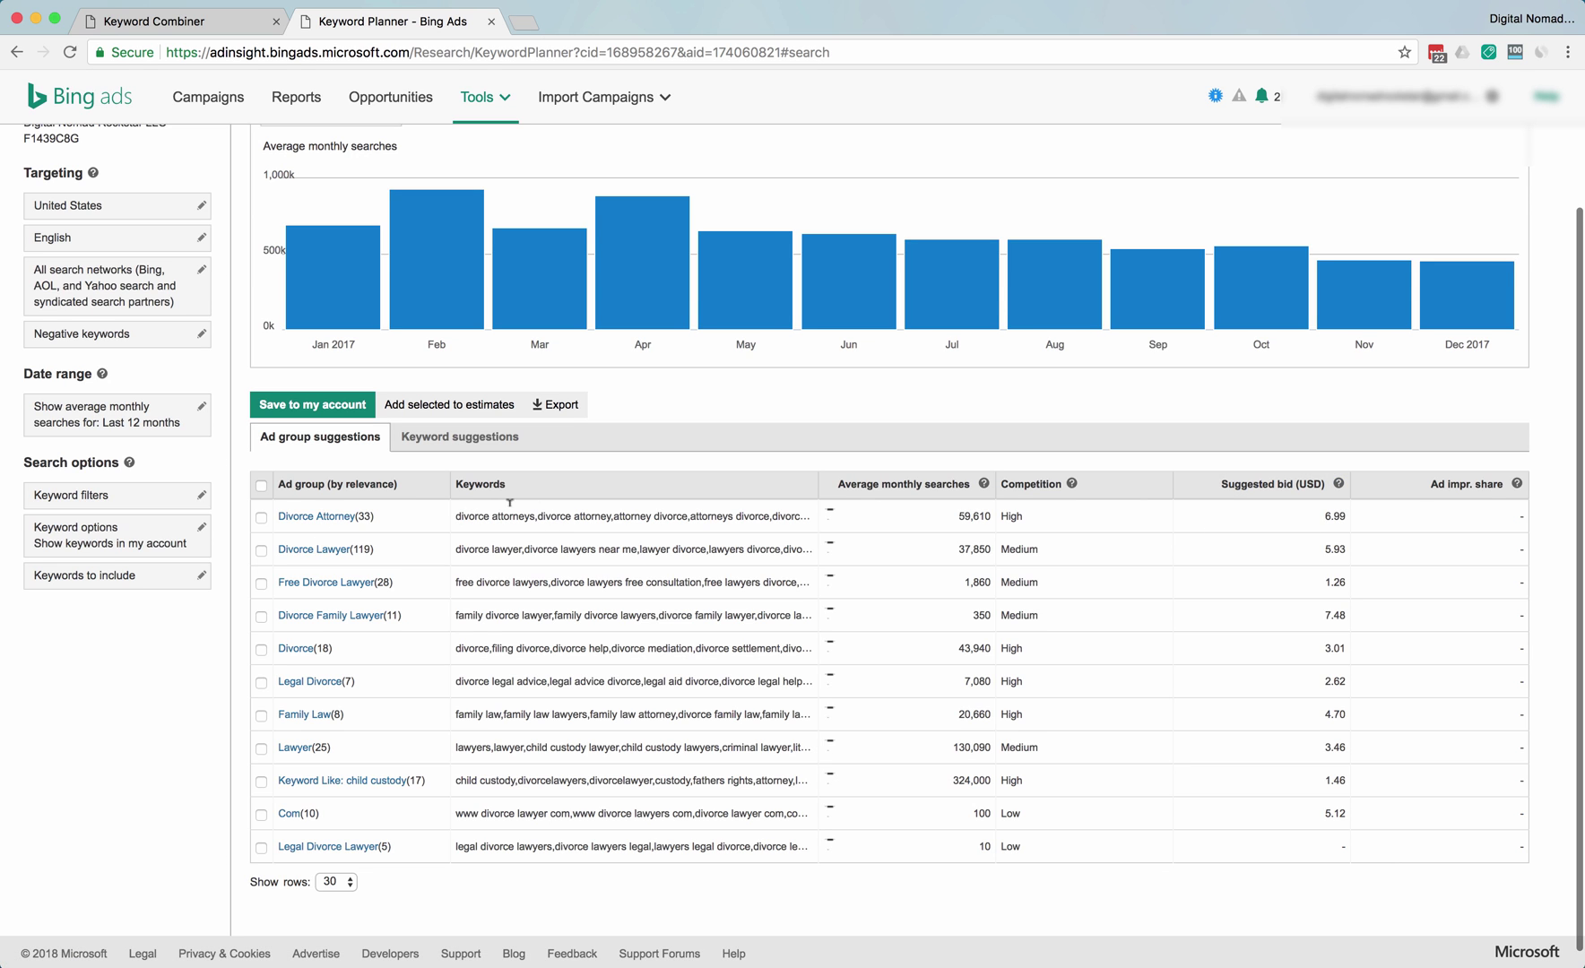
left_click(318, 517)
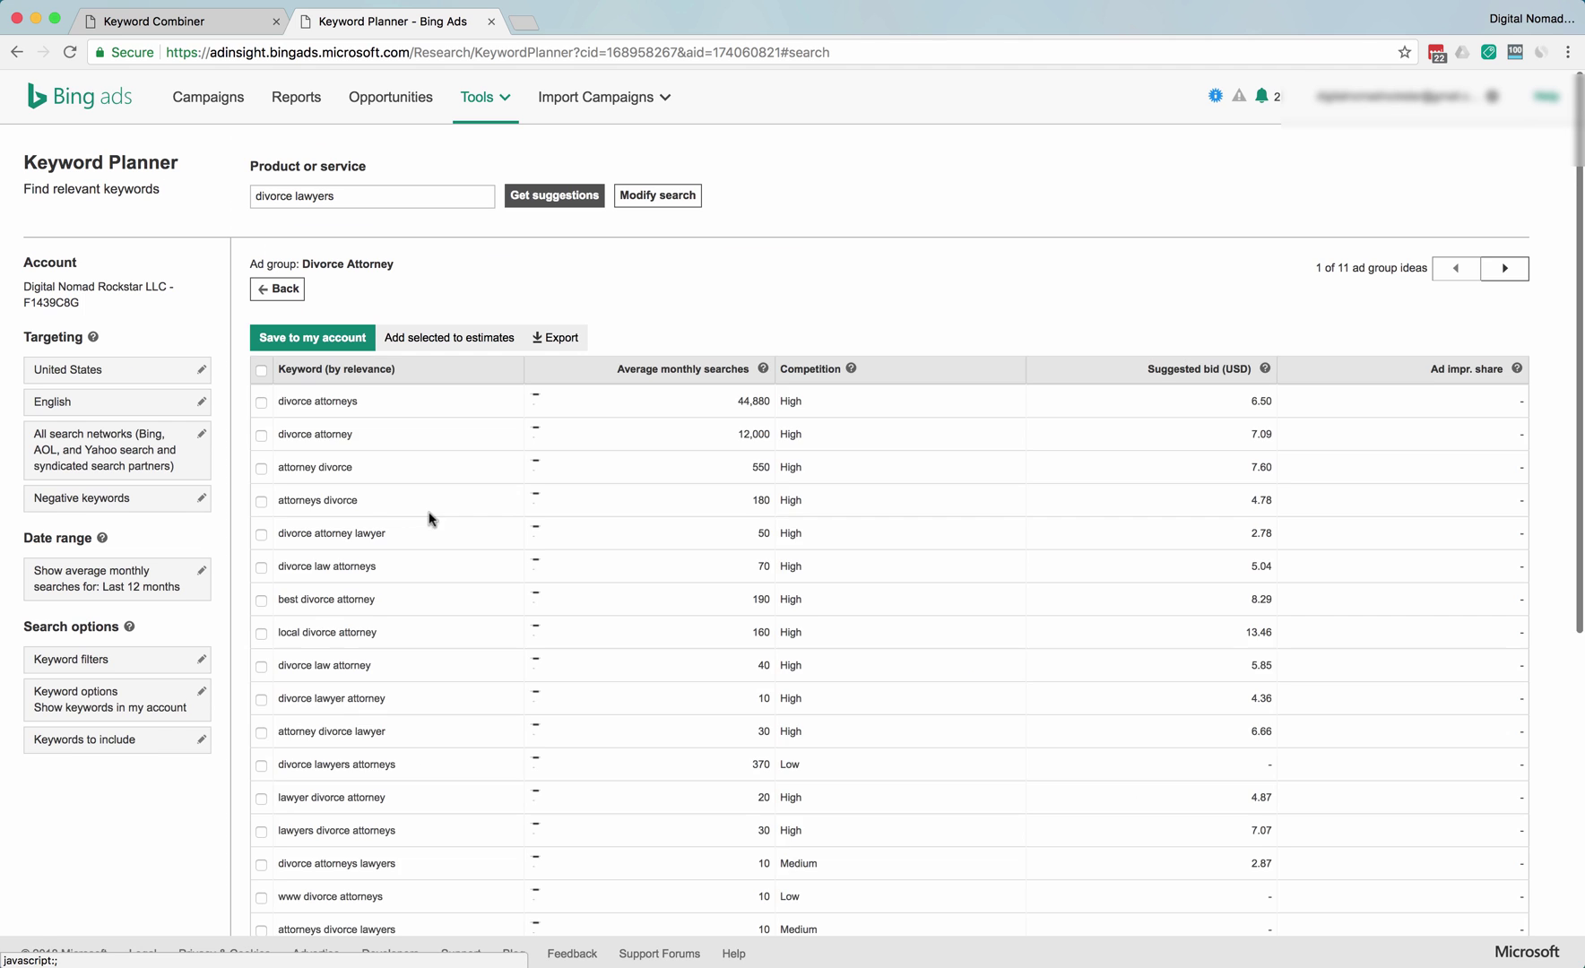
left_click(17, 52)
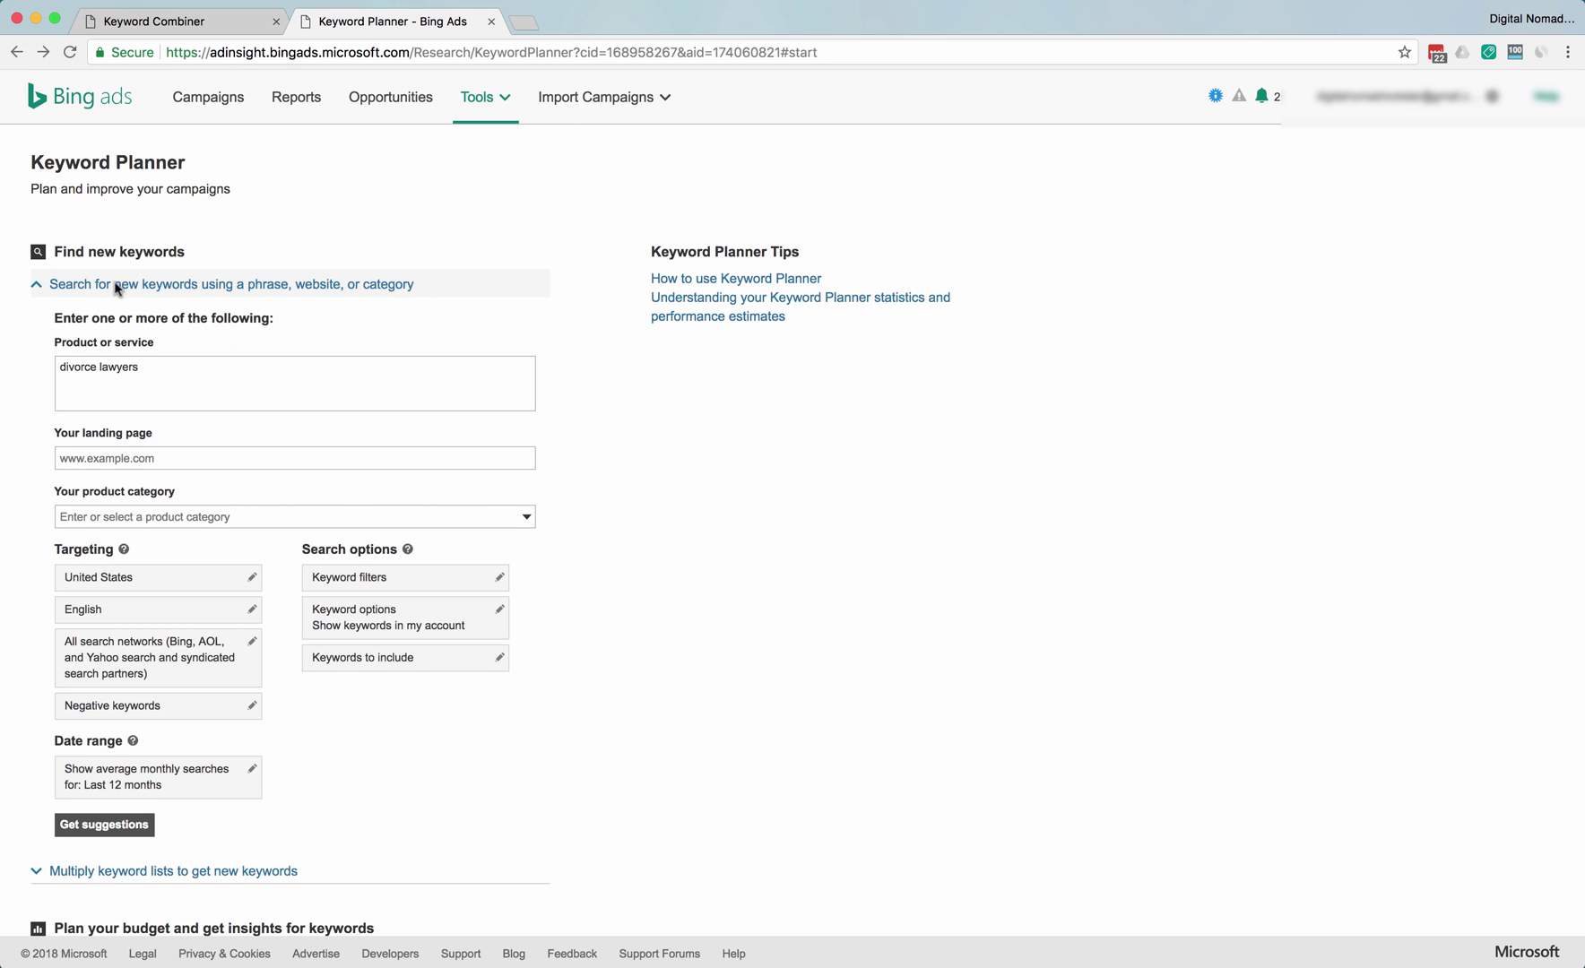
left_click(115, 823)
mouse_move(441, 439)
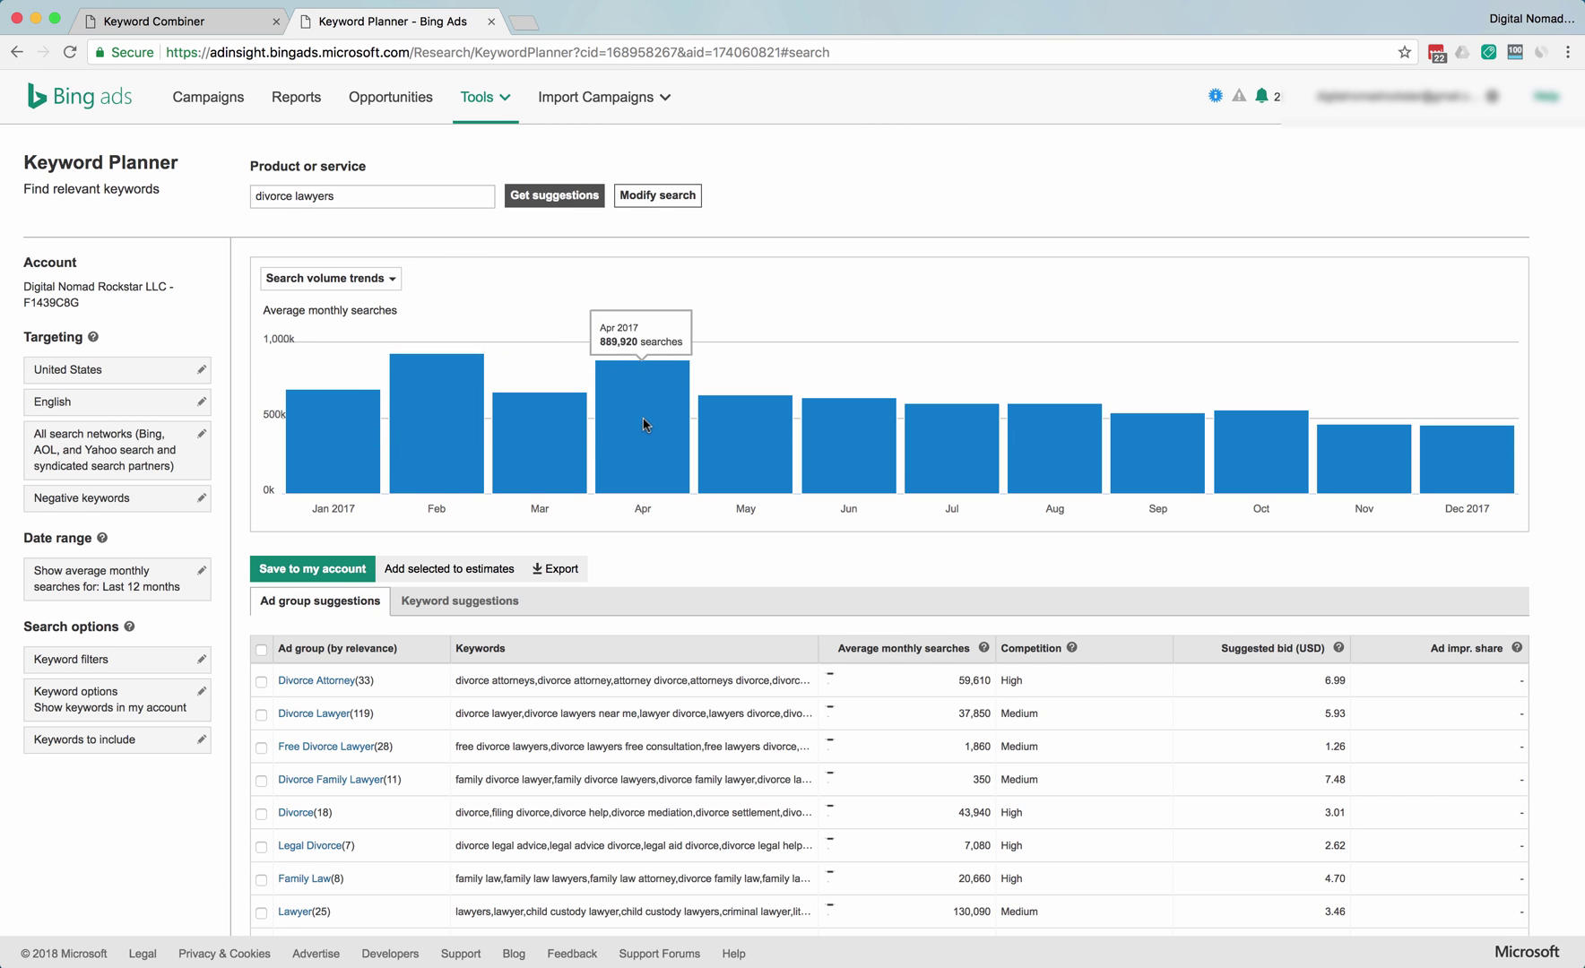
mouse_move(304, 439)
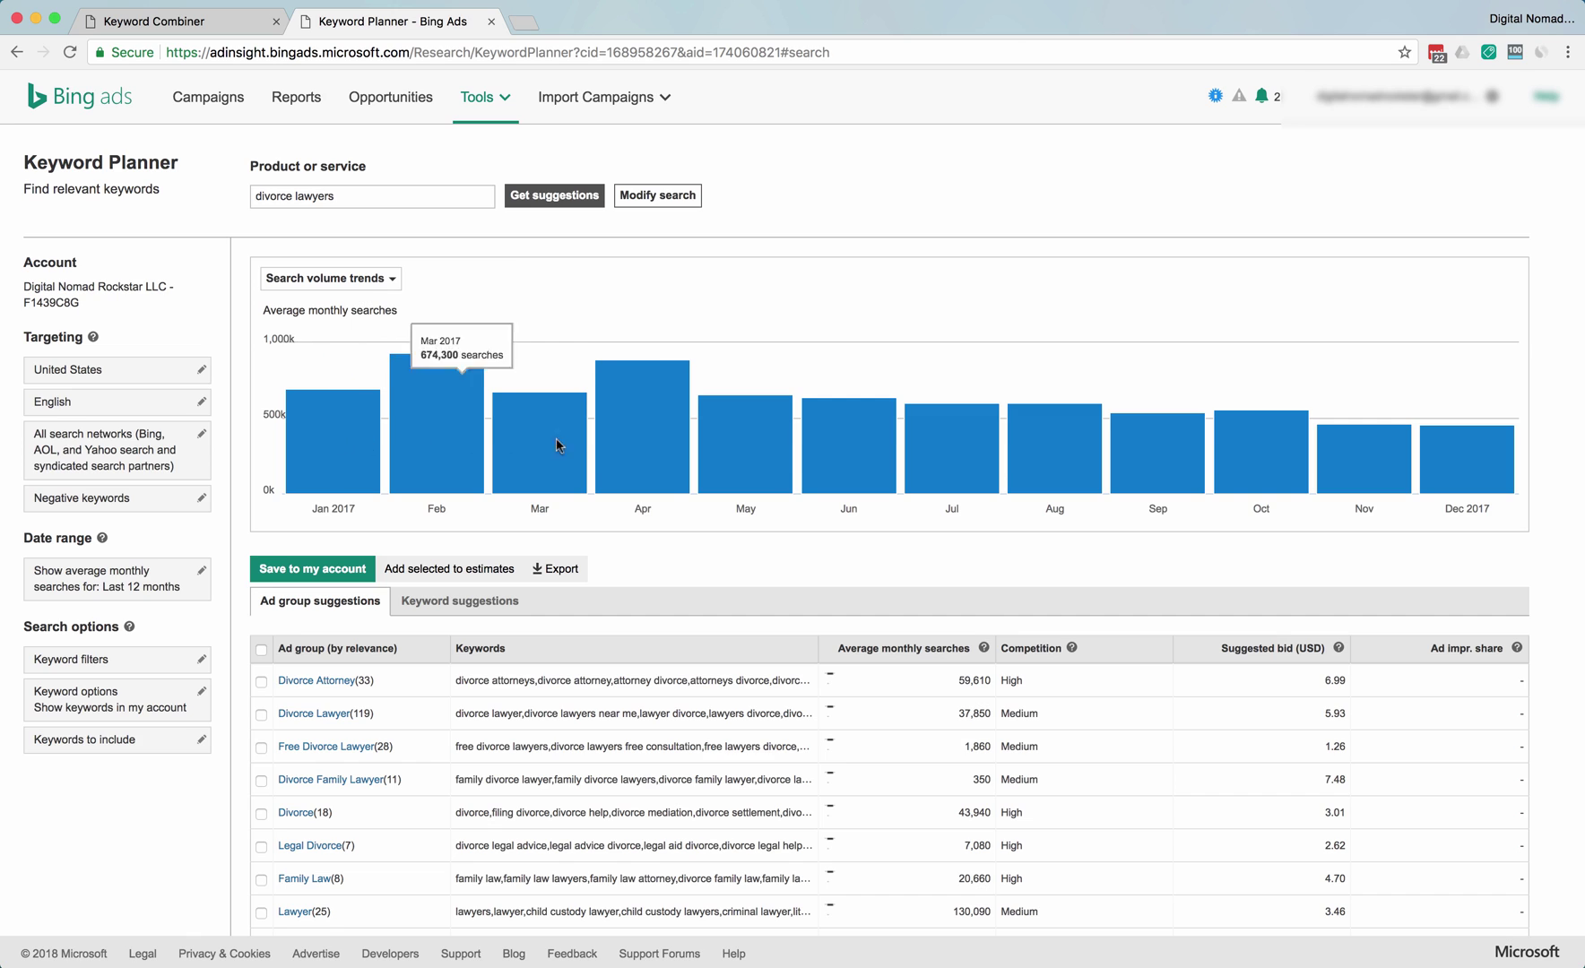
mouse_move(610, 445)
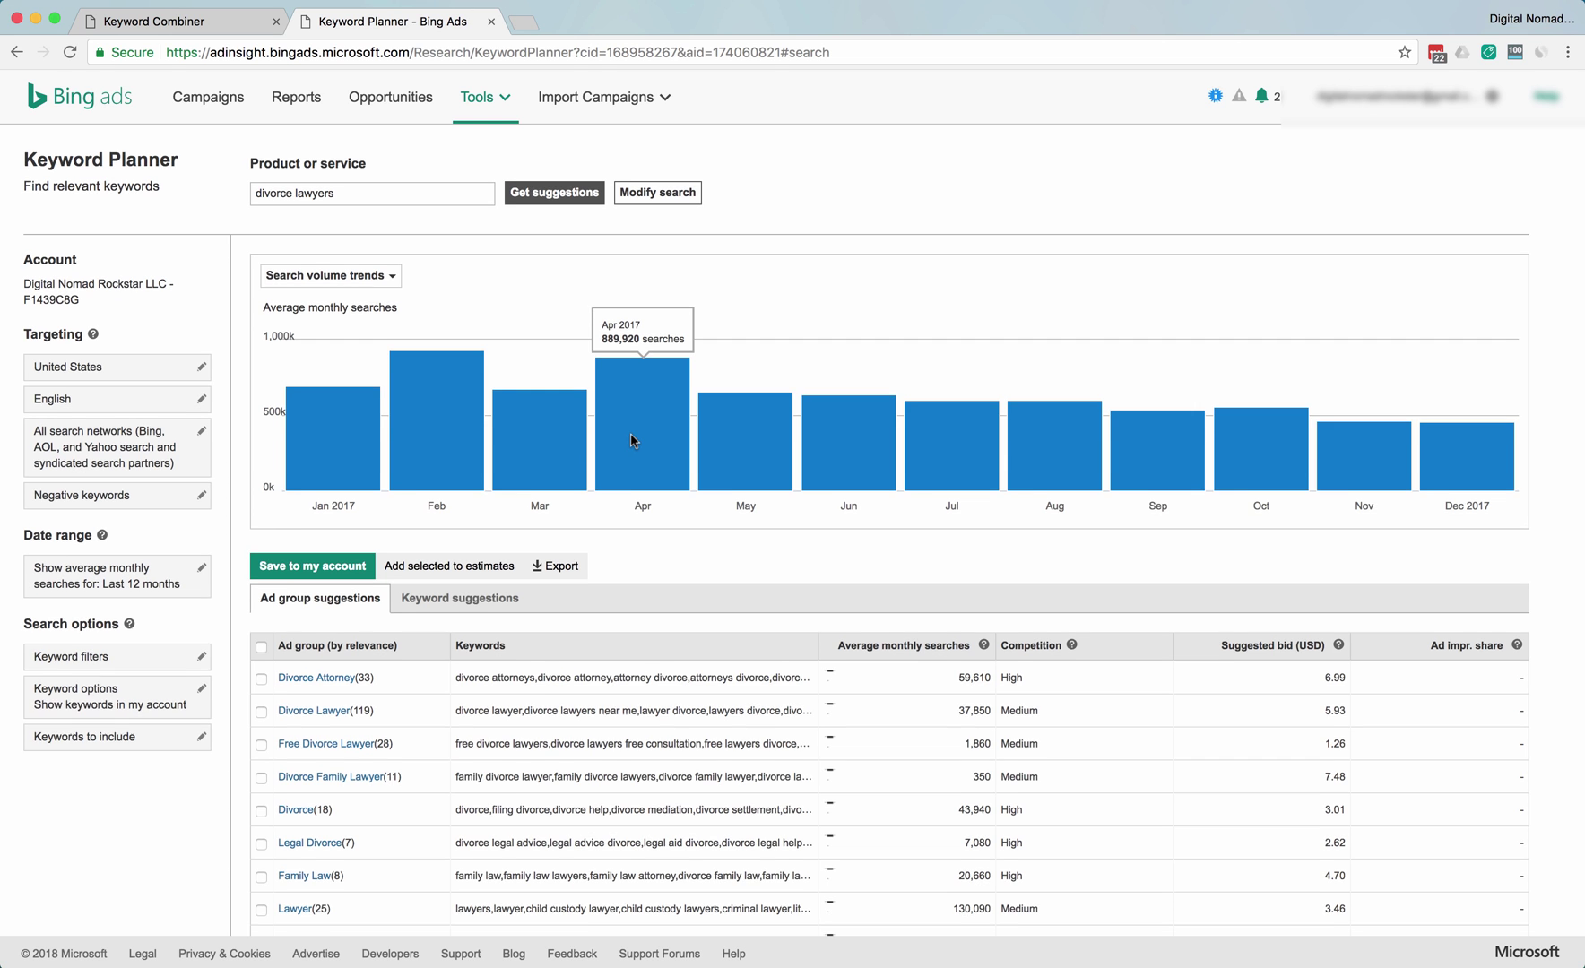
scroll(631, 439, "down", 2)
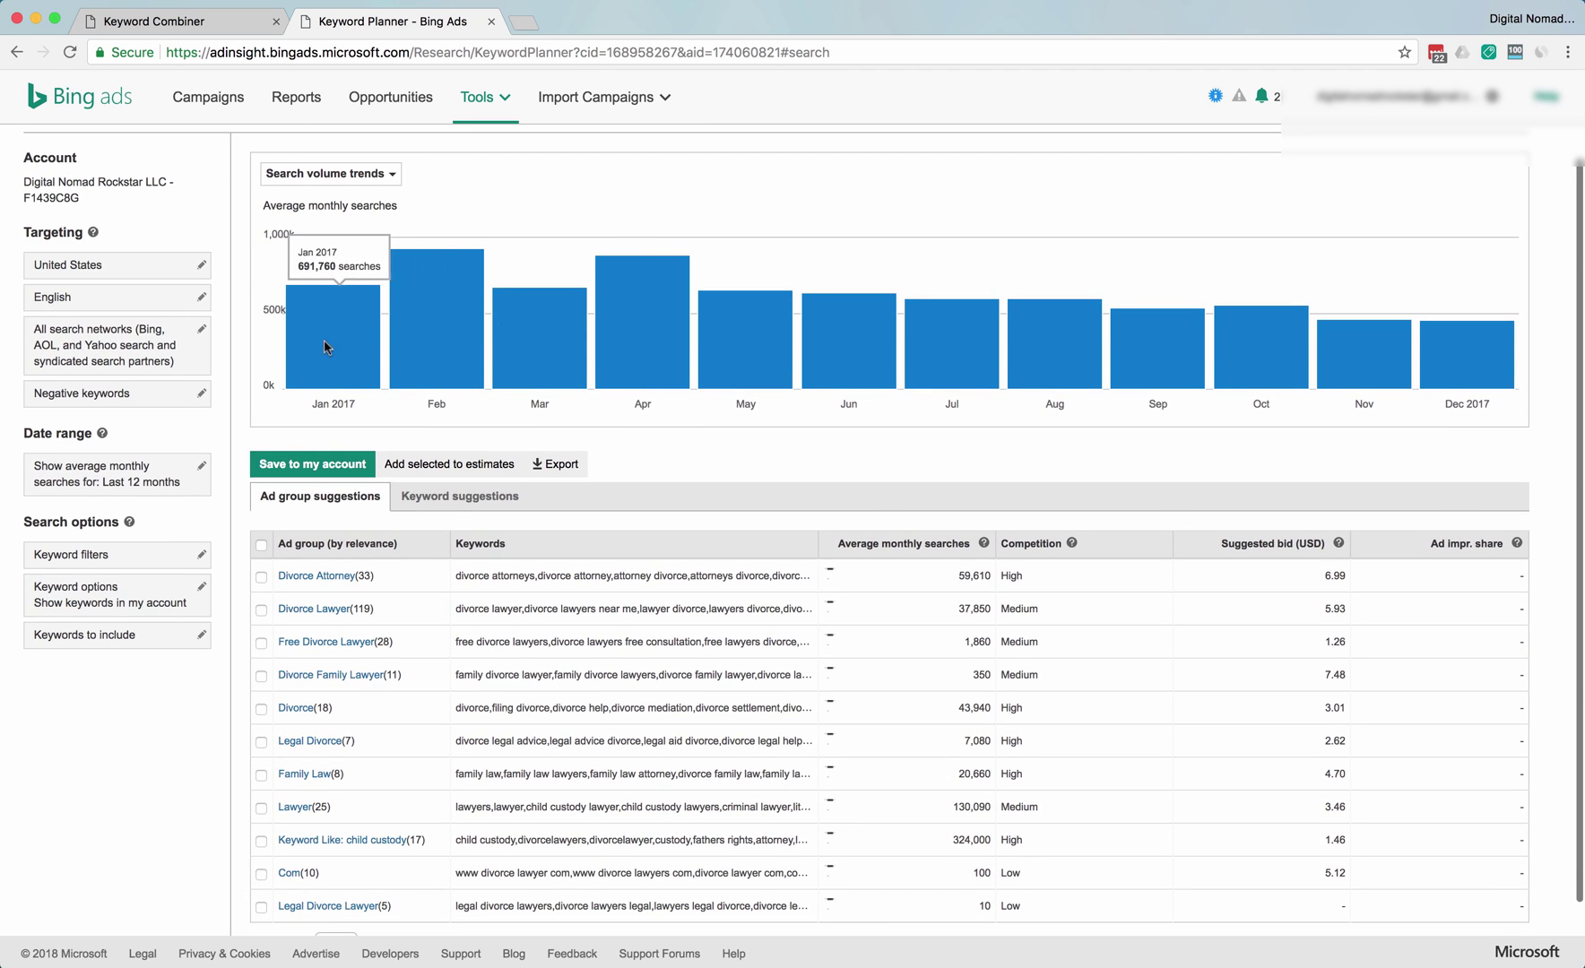
mouse_move(536, 343)
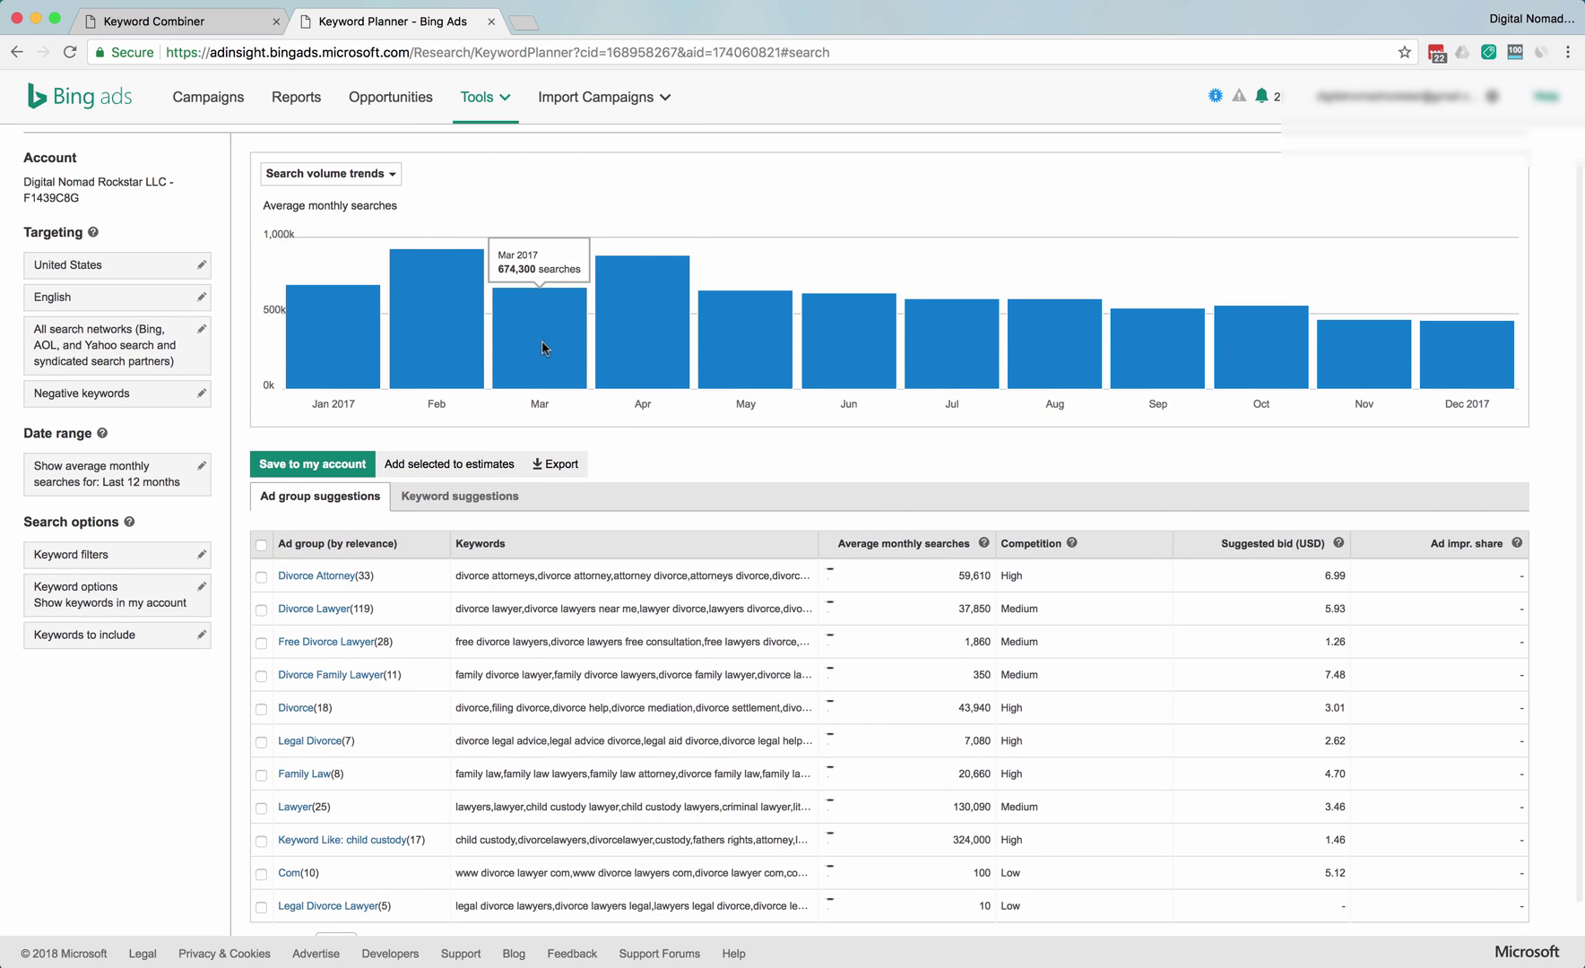
scroll(518, 347, "up", 1)
mouse_move(646, 377)
scroll(686, 388, "down", 1)
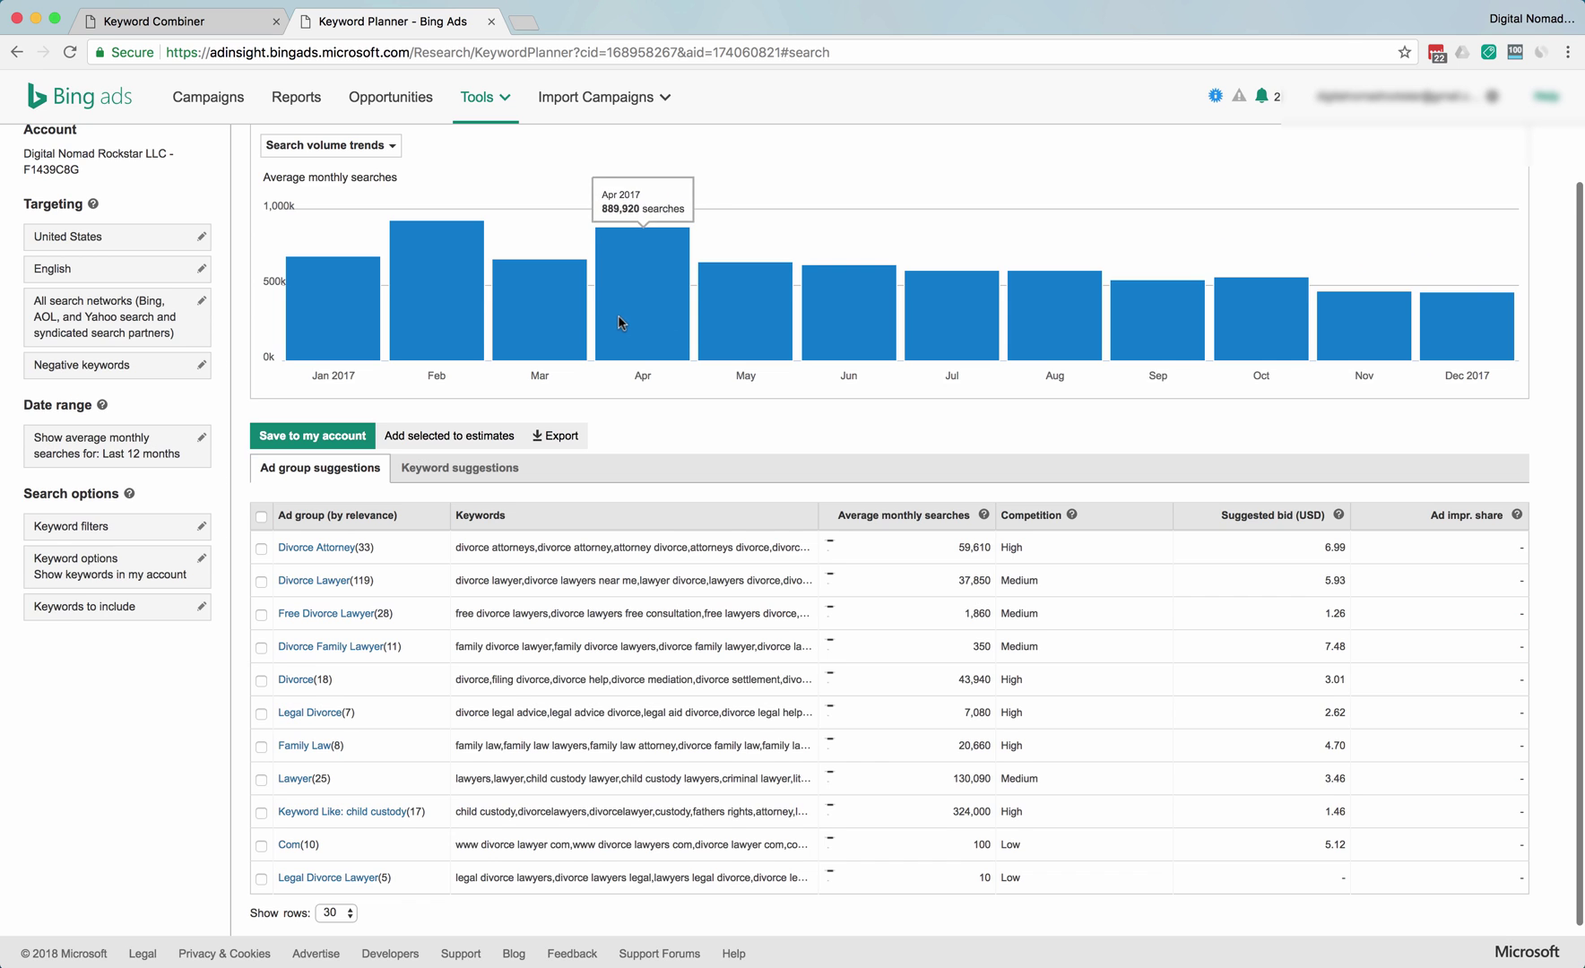
scroll(619, 309, "down", 1)
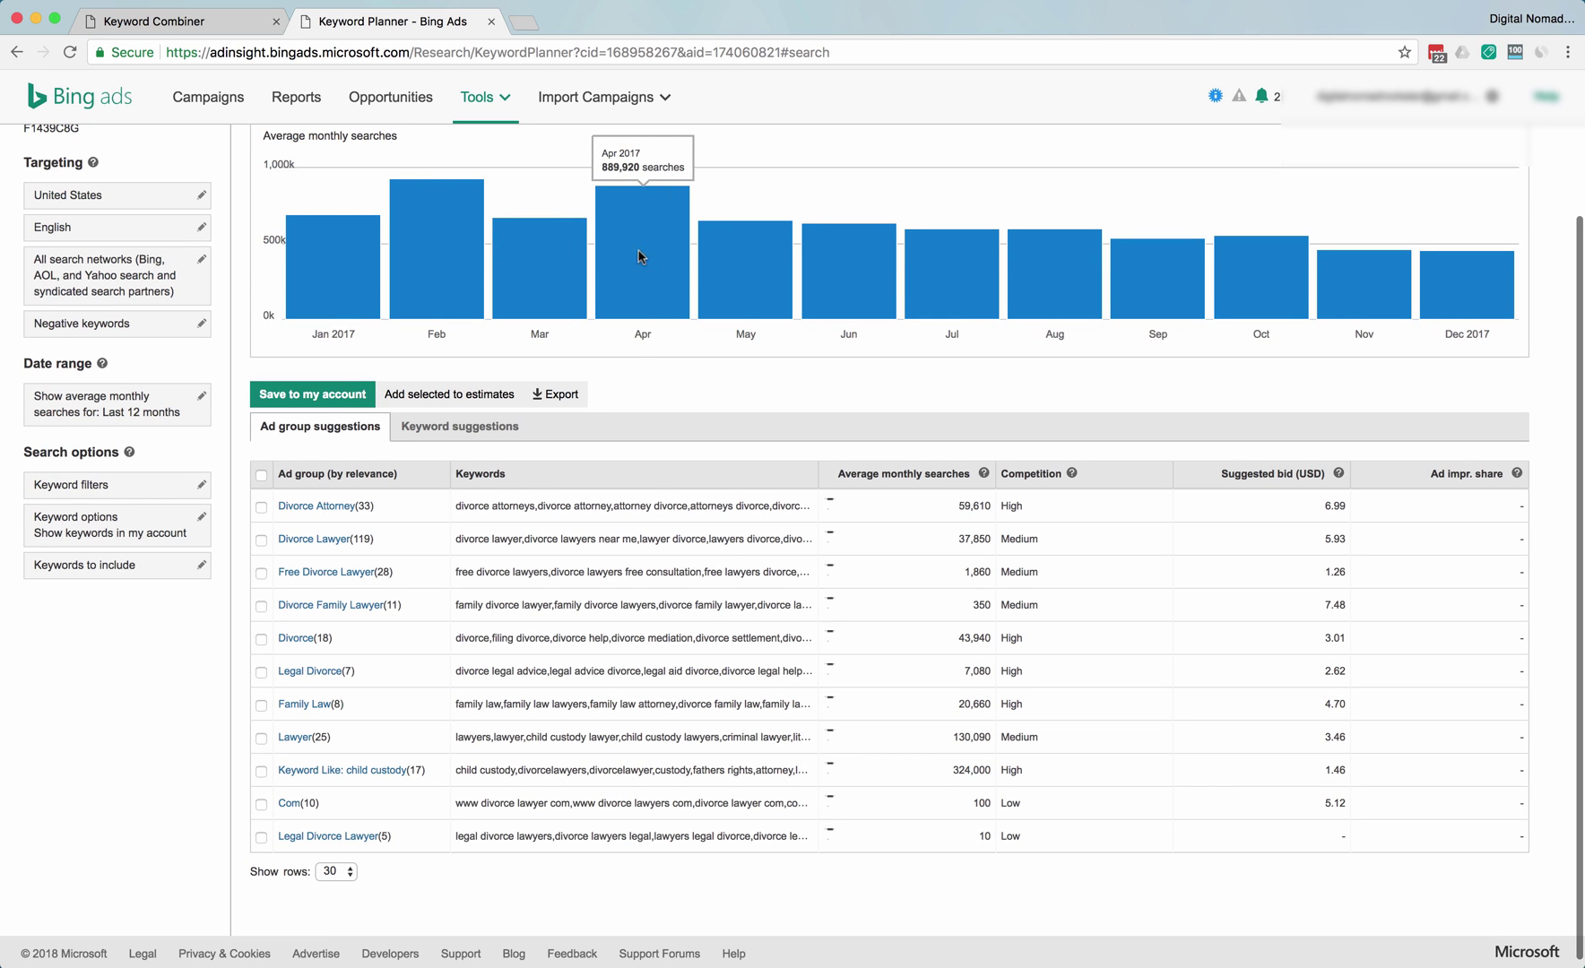
scroll(672, 276, "up", 2)
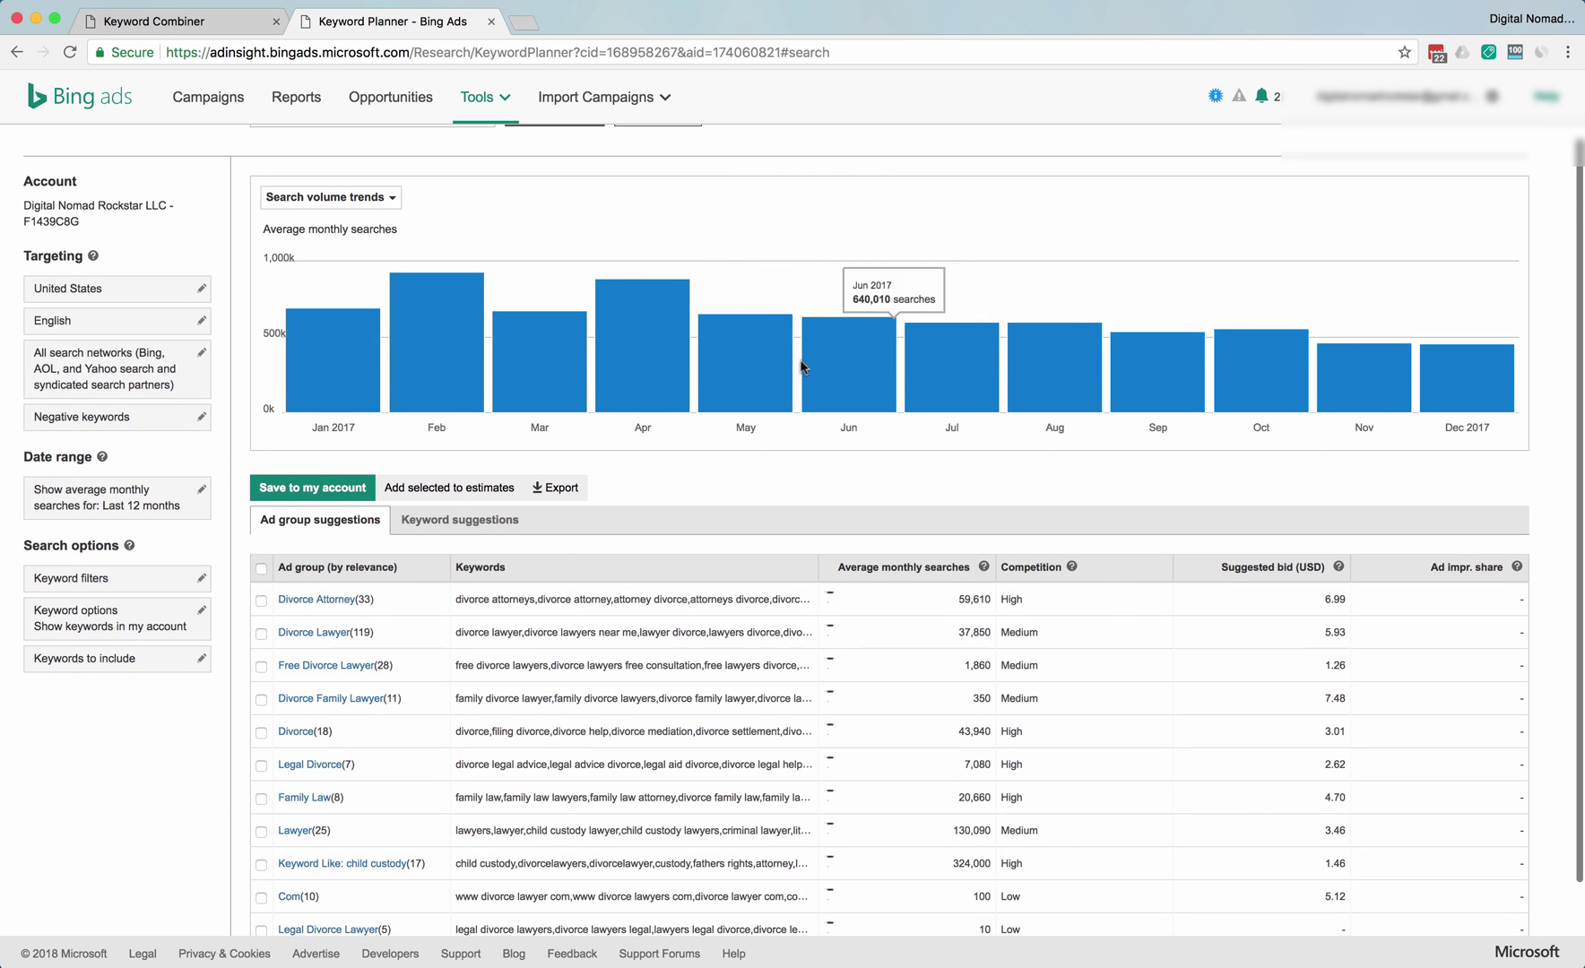
scroll(660, 359, "down", 2)
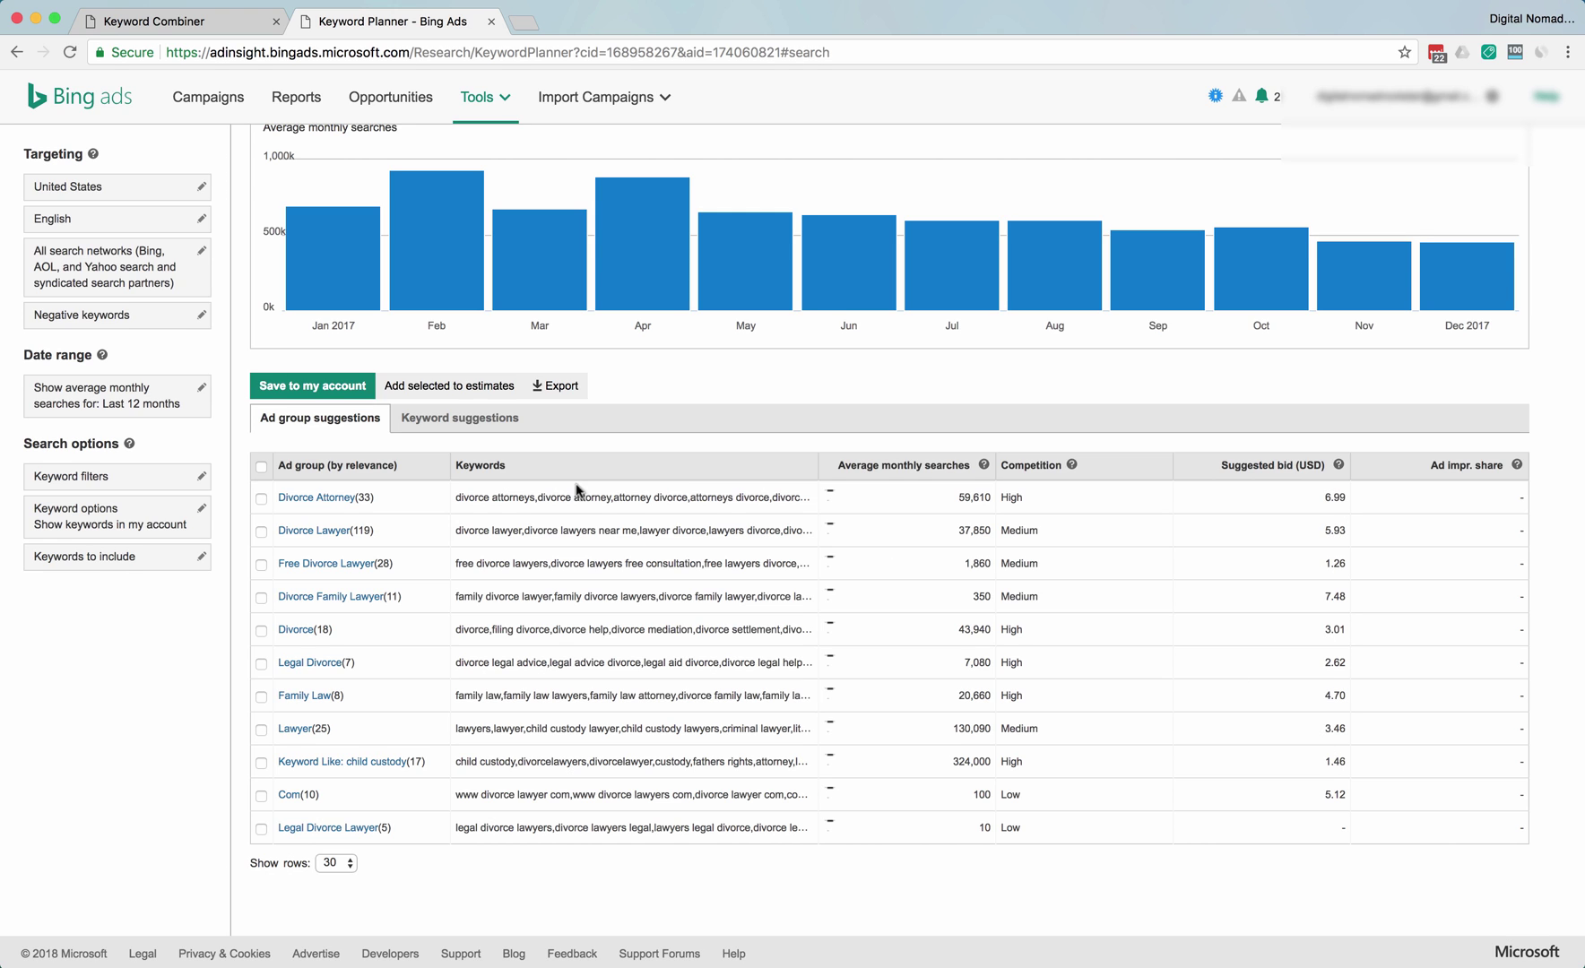
scroll(354, 489, "up", 3)
Search for 'weight loss' suggestions in place of divorce lawyers and browse the ad group ideas.
triple_click(350, 197)
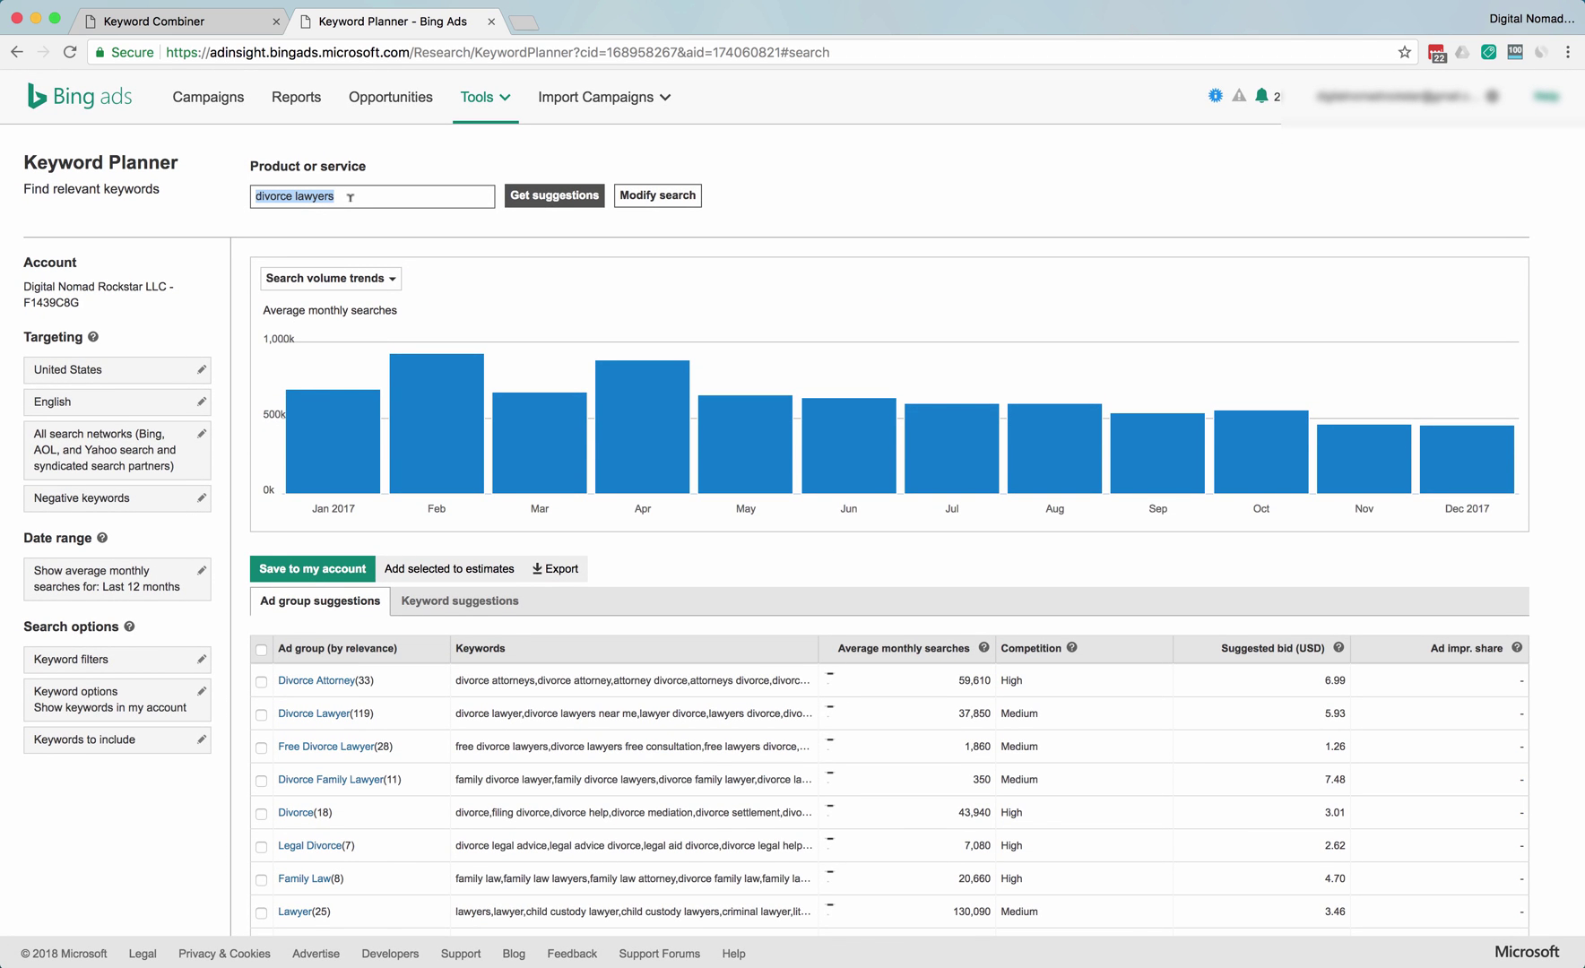
type("weight loss")
left_click(554, 196)
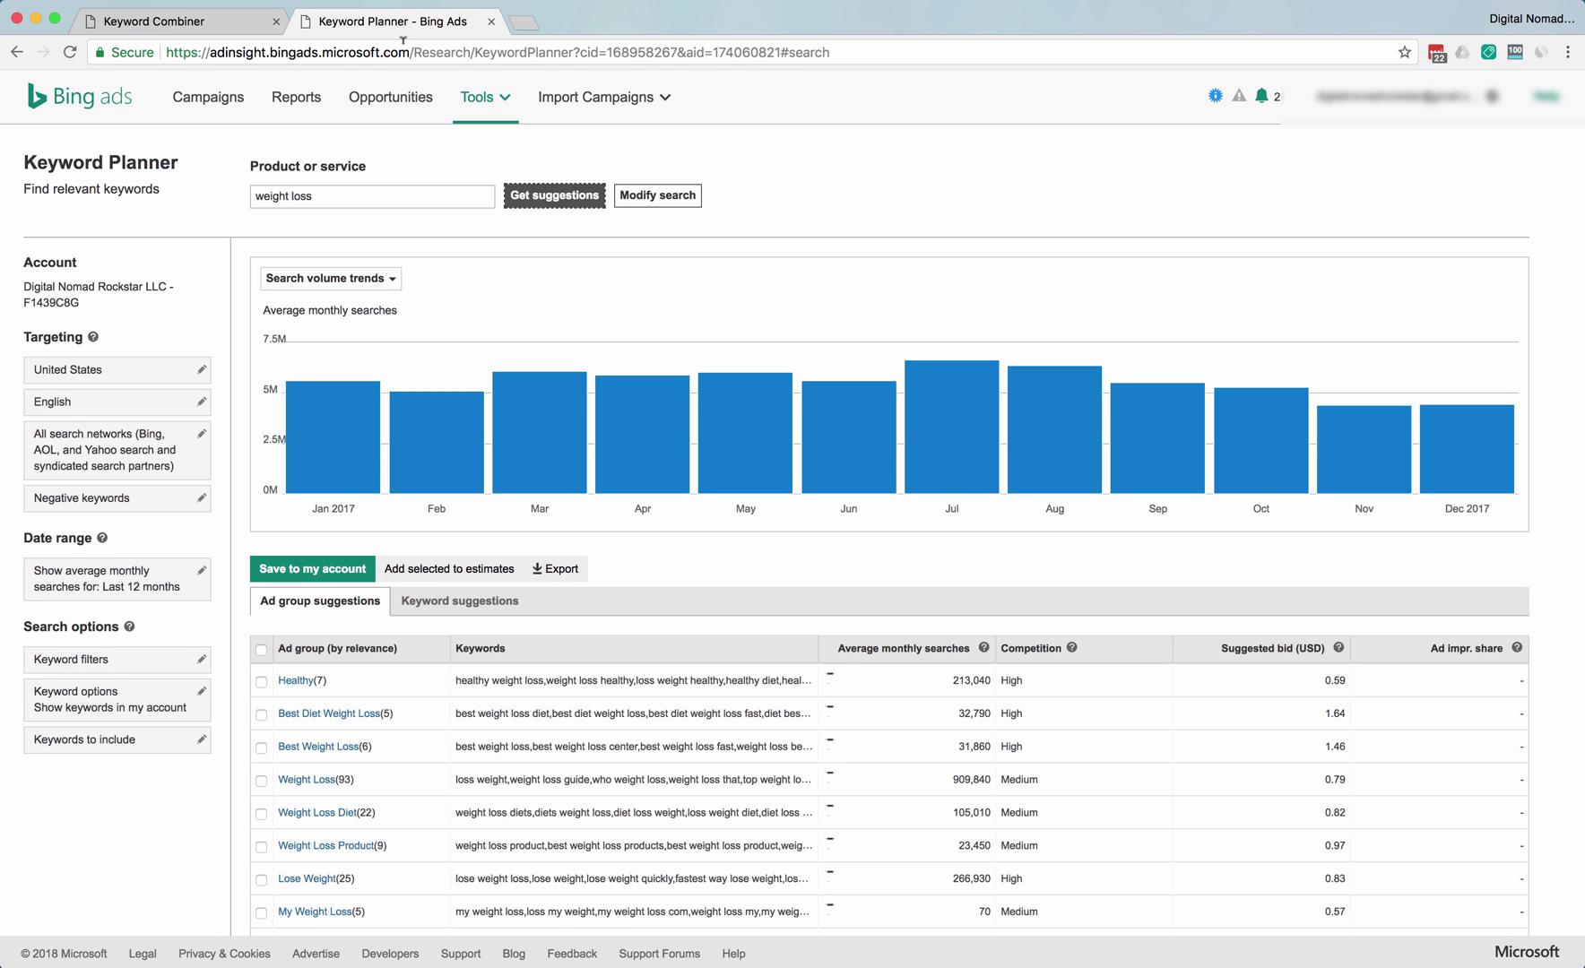
scroll(518, 294, "down", 5)
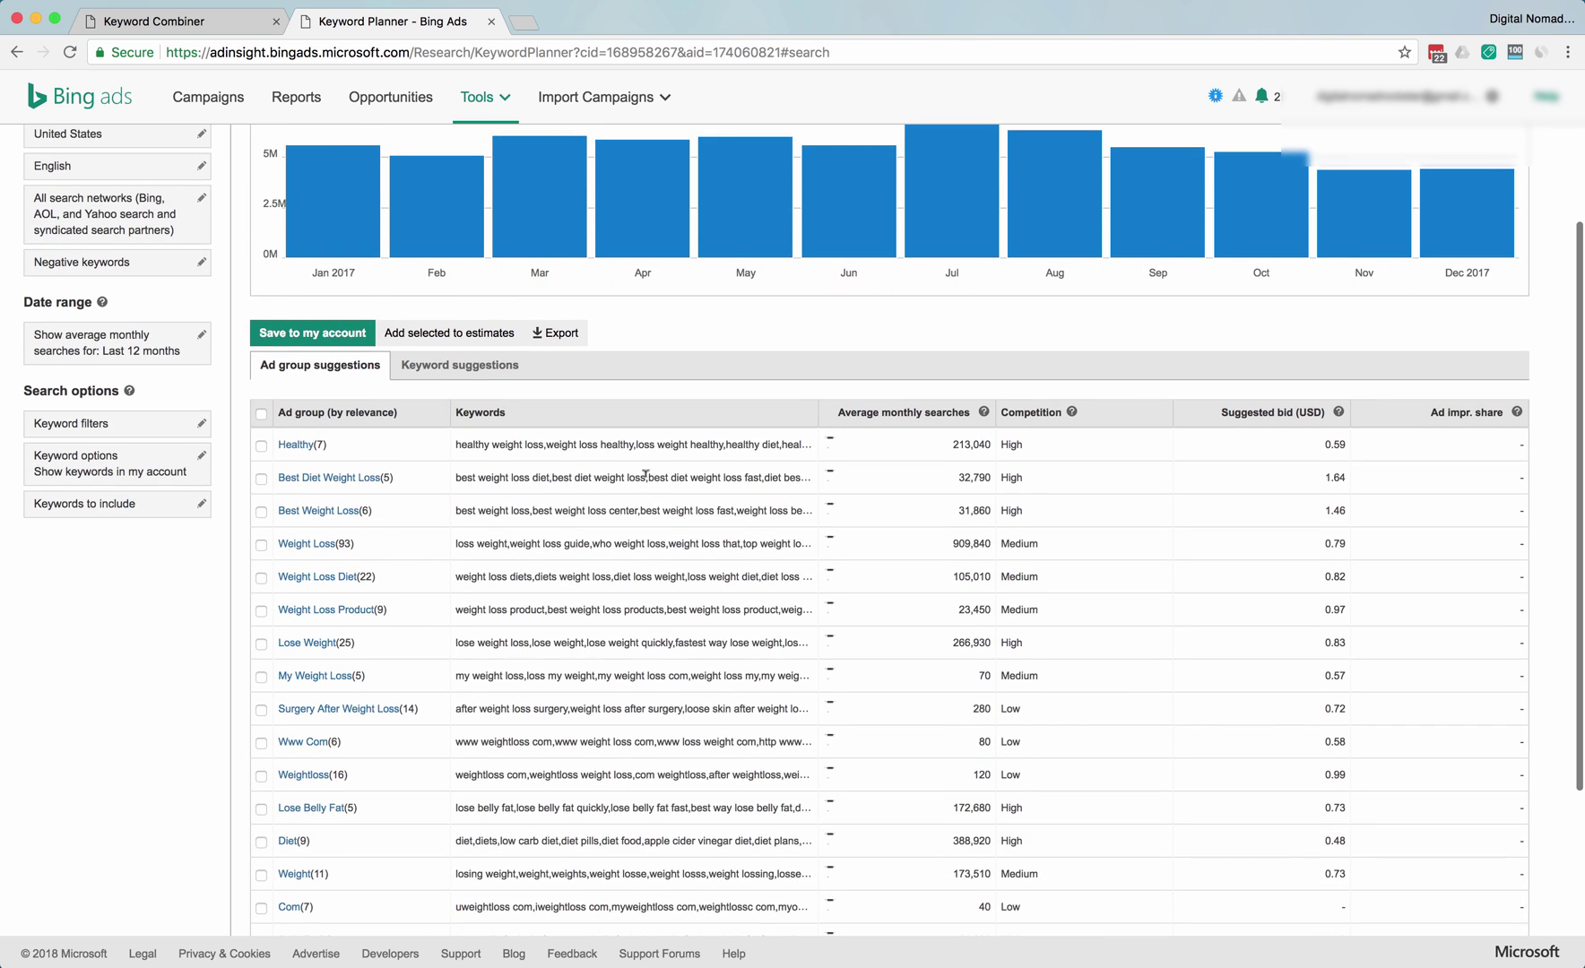
scroll(501, 464, "down", 1)
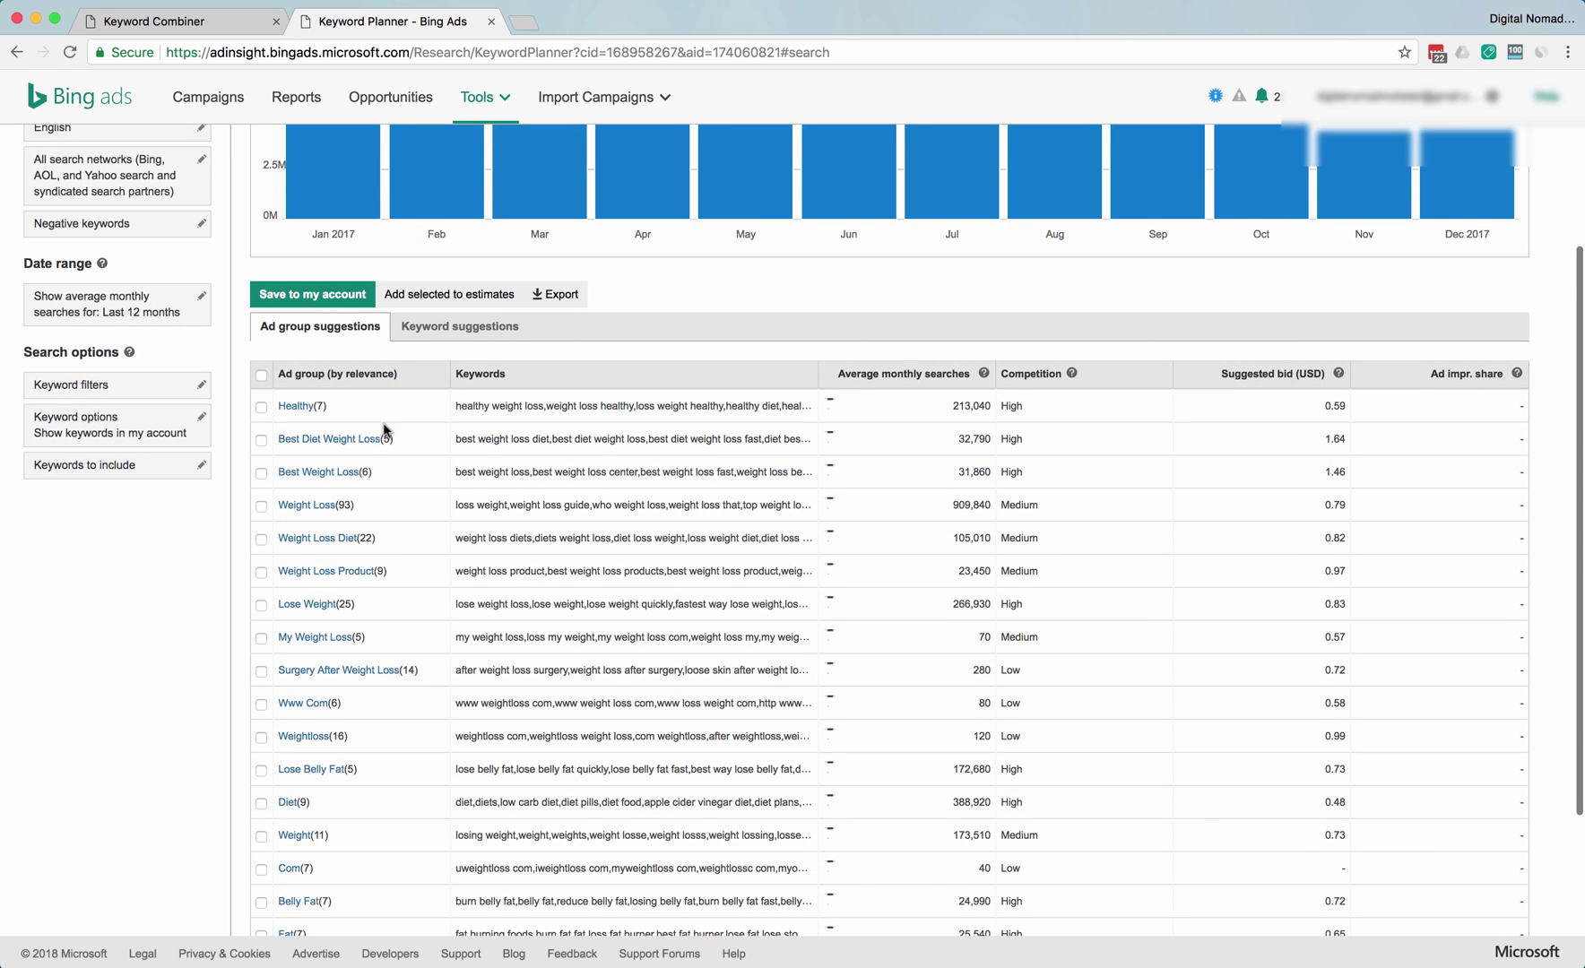
scroll(403, 386, "down", 2)
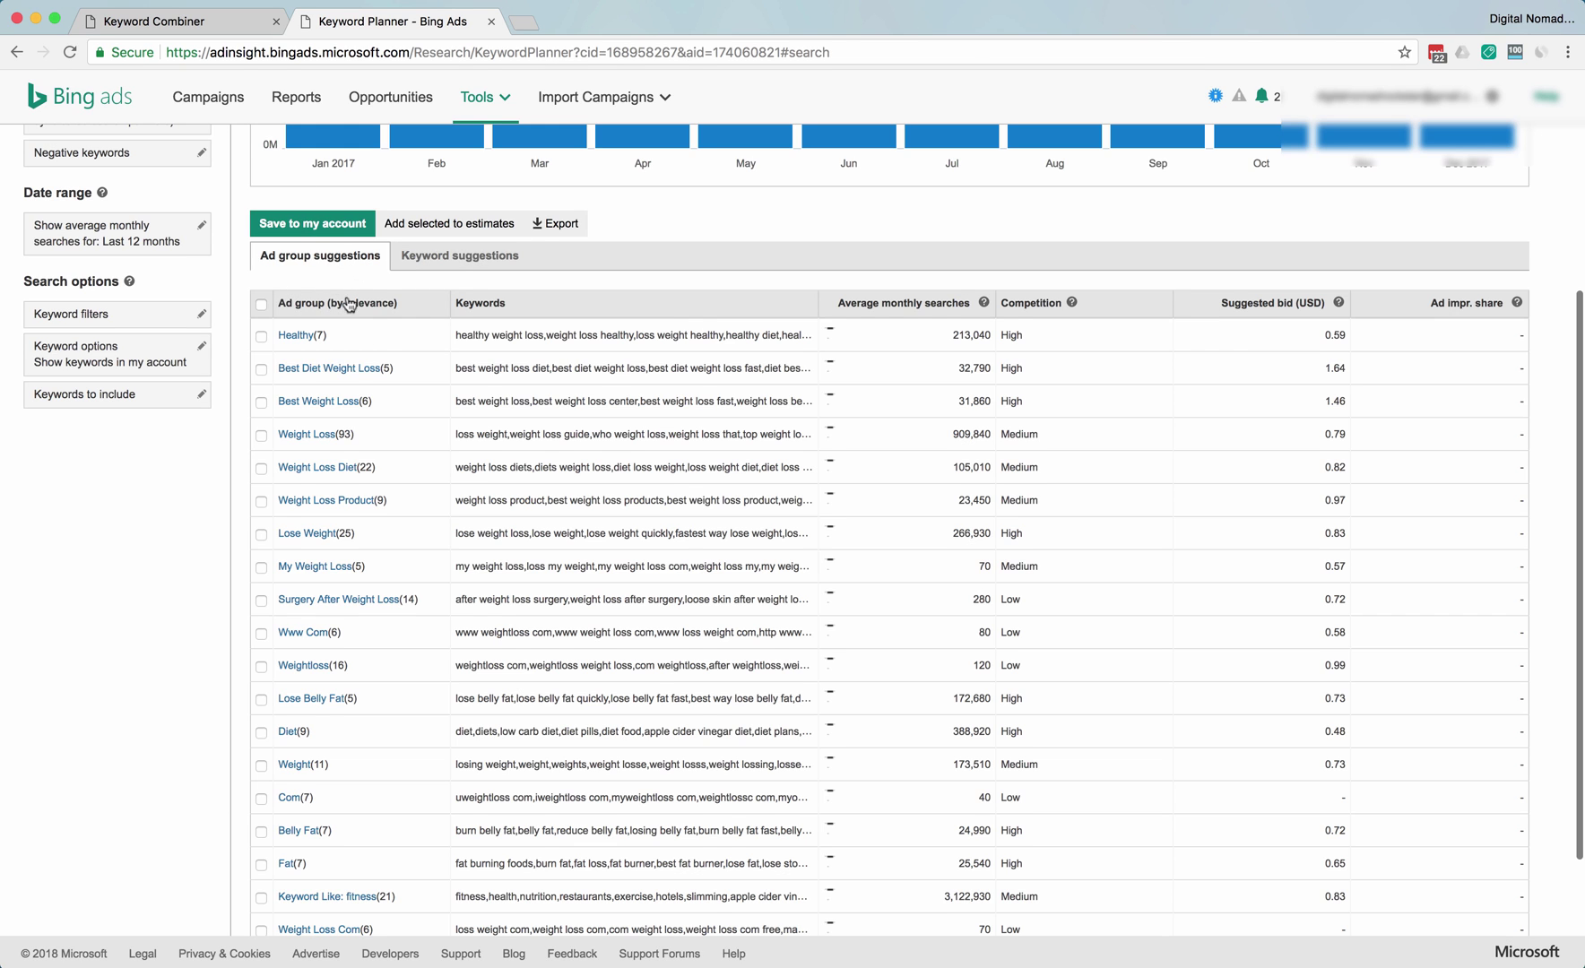
scroll(391, 361, "down", 1)
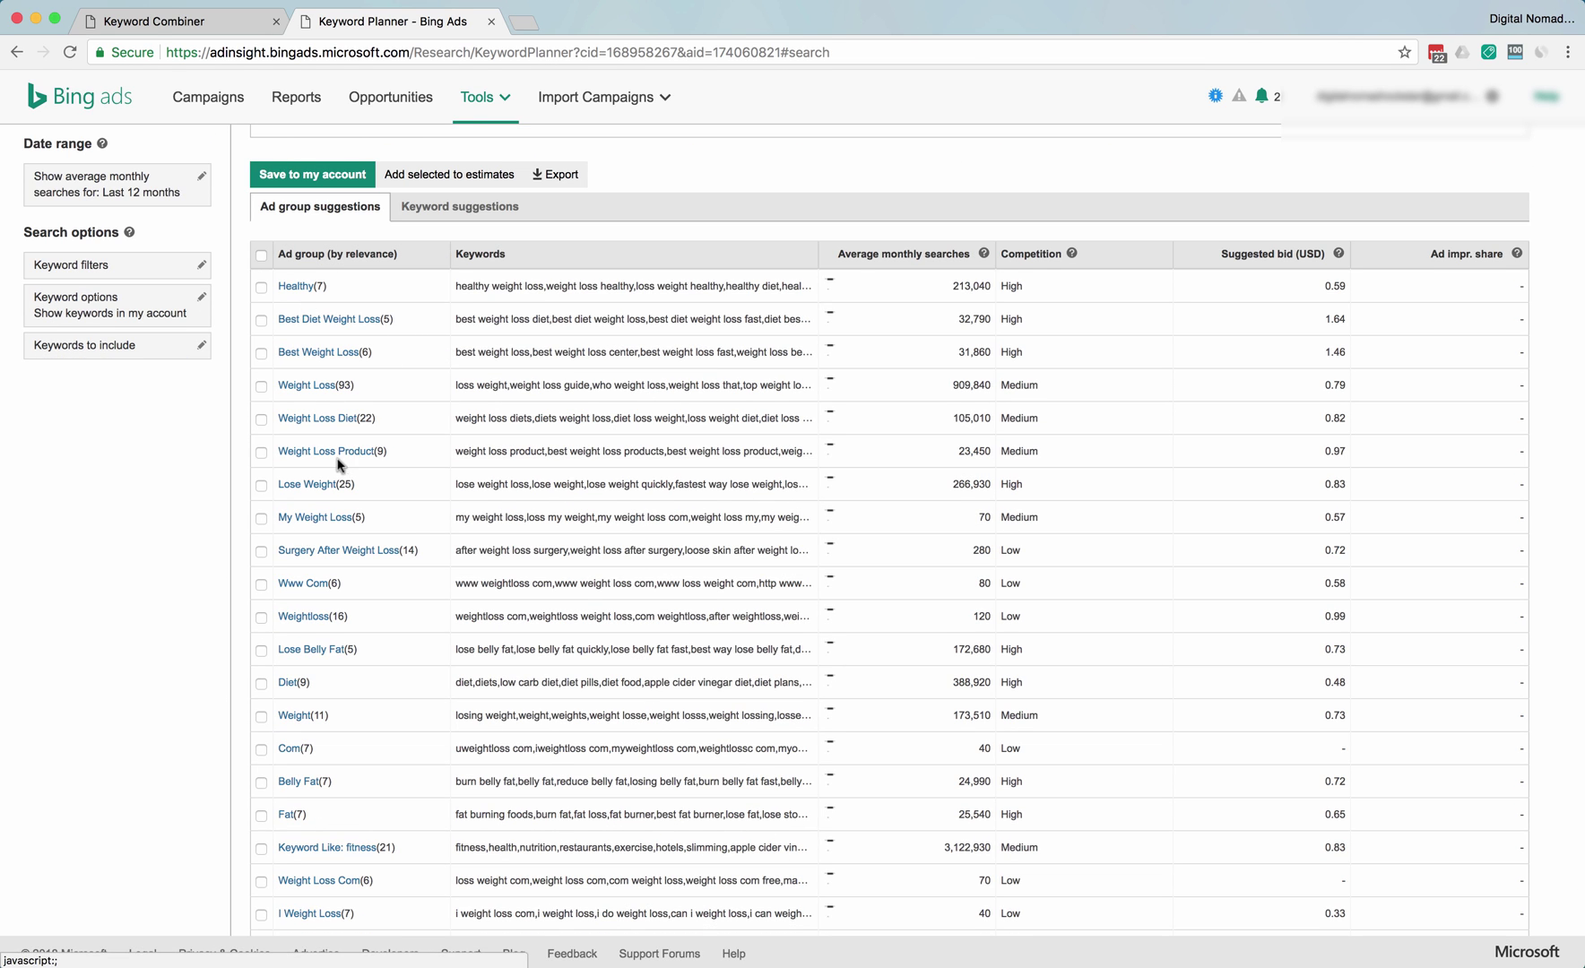
scroll(446, 463, "down", 1)
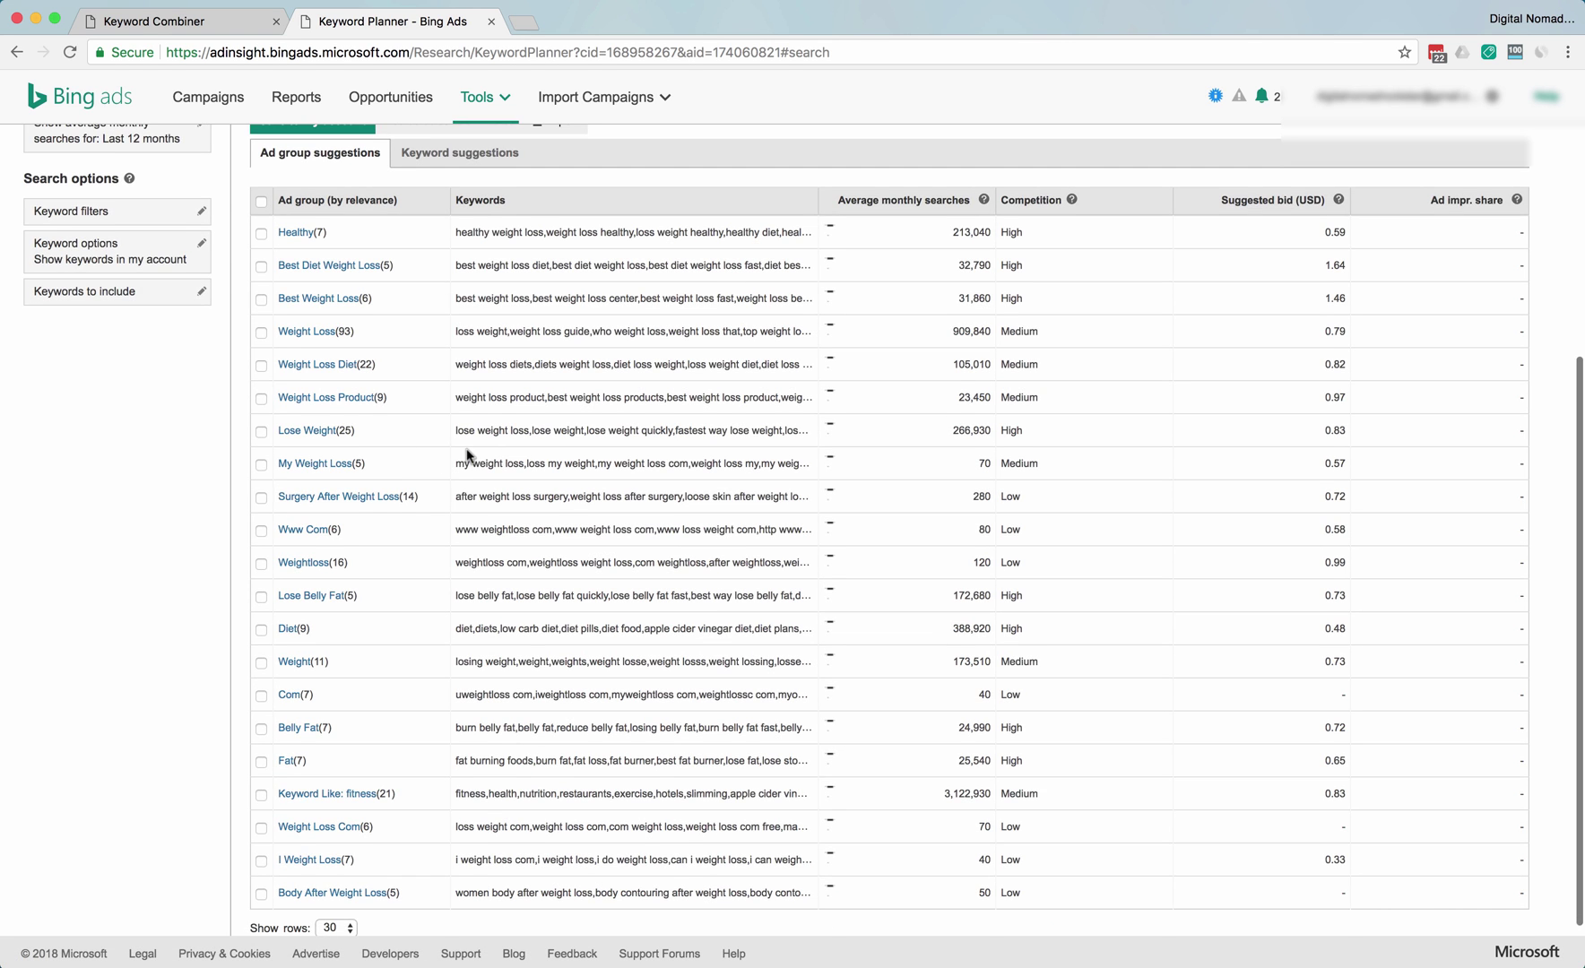
View the Lose Belly Fat ad group's keywords, then return to the weight loss ideas.
scroll(464, 458, "down", 1)
scroll(474, 395, "down", 1)
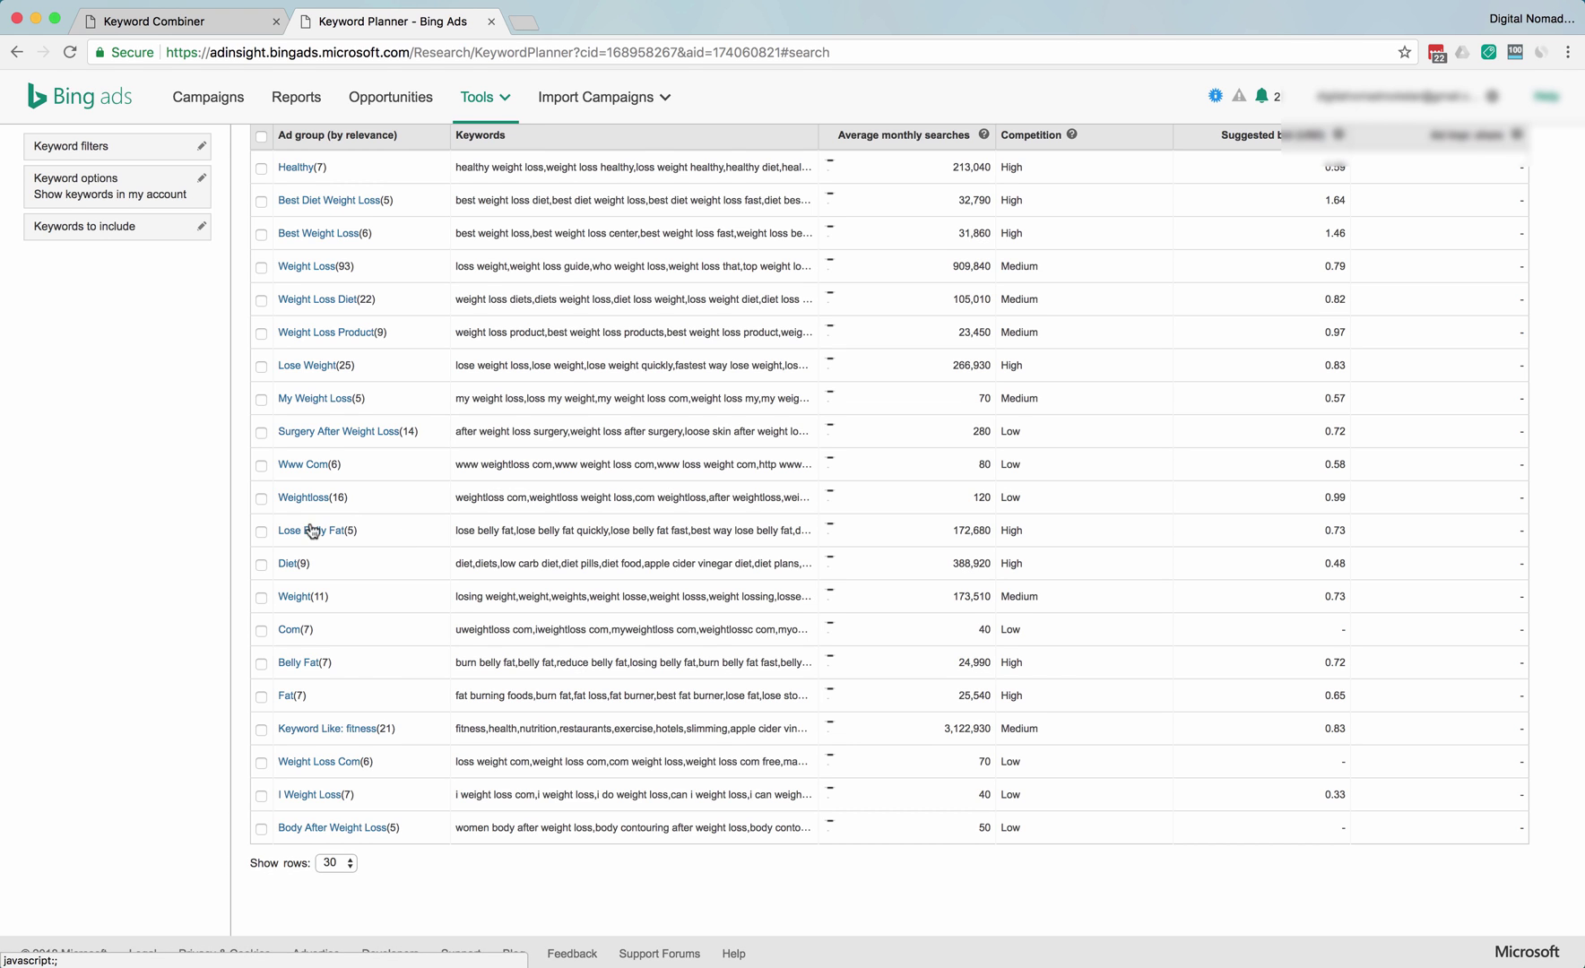
scroll(389, 648, "up", 1)
scroll(388, 647, "up", 1)
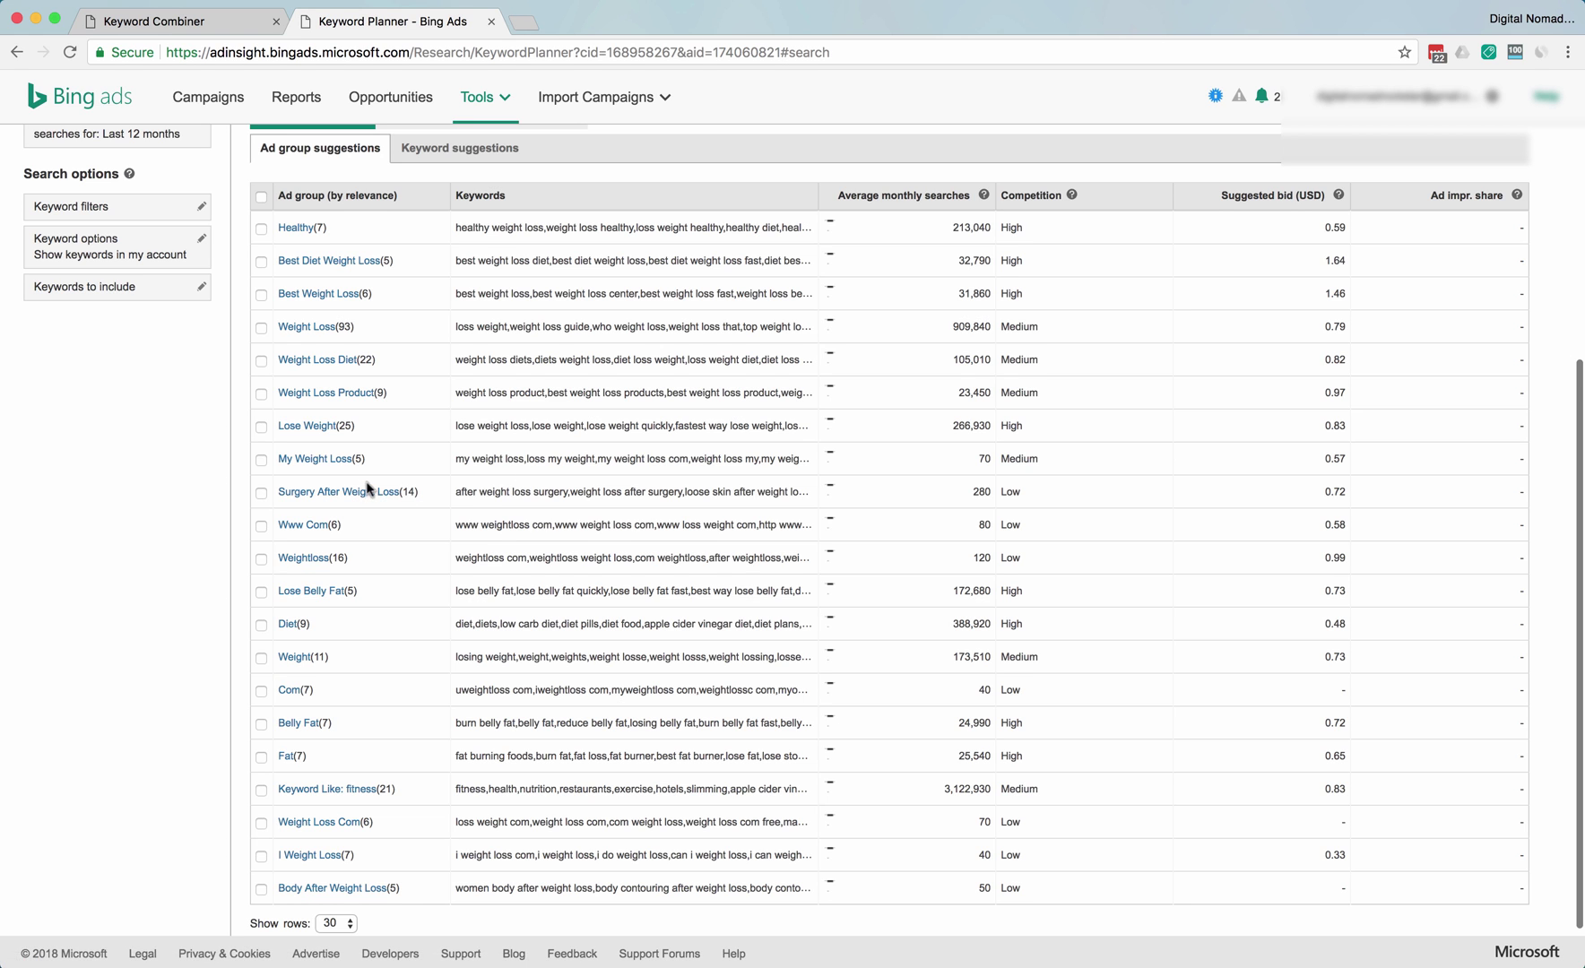
scroll(475, 508, "down", 2)
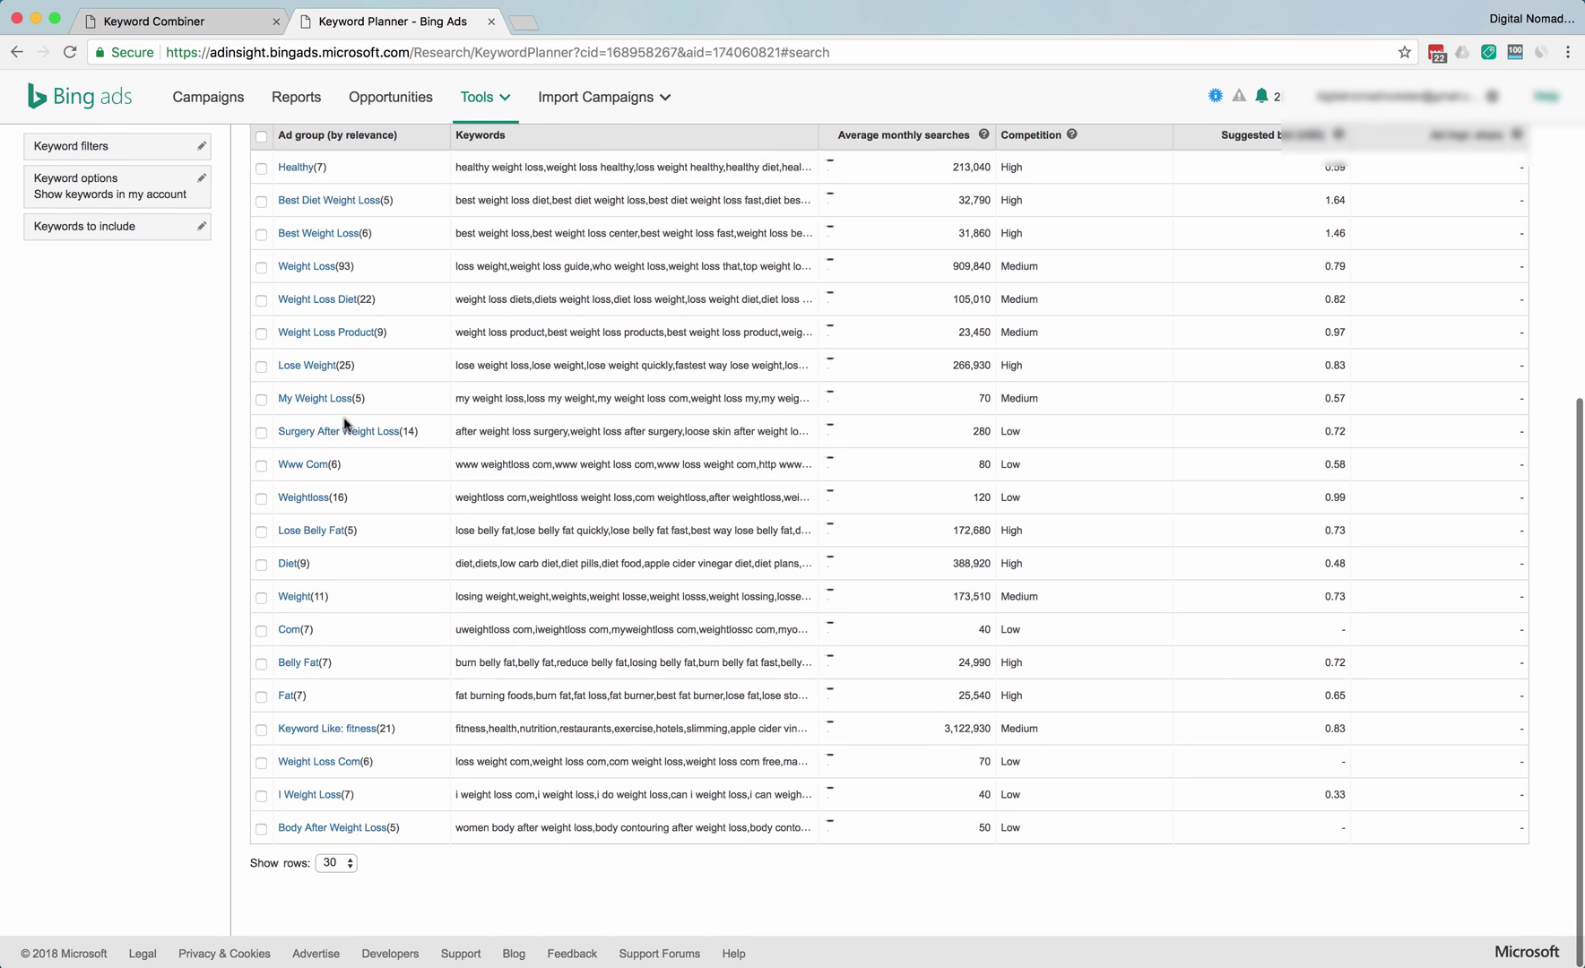
left_click(316, 531)
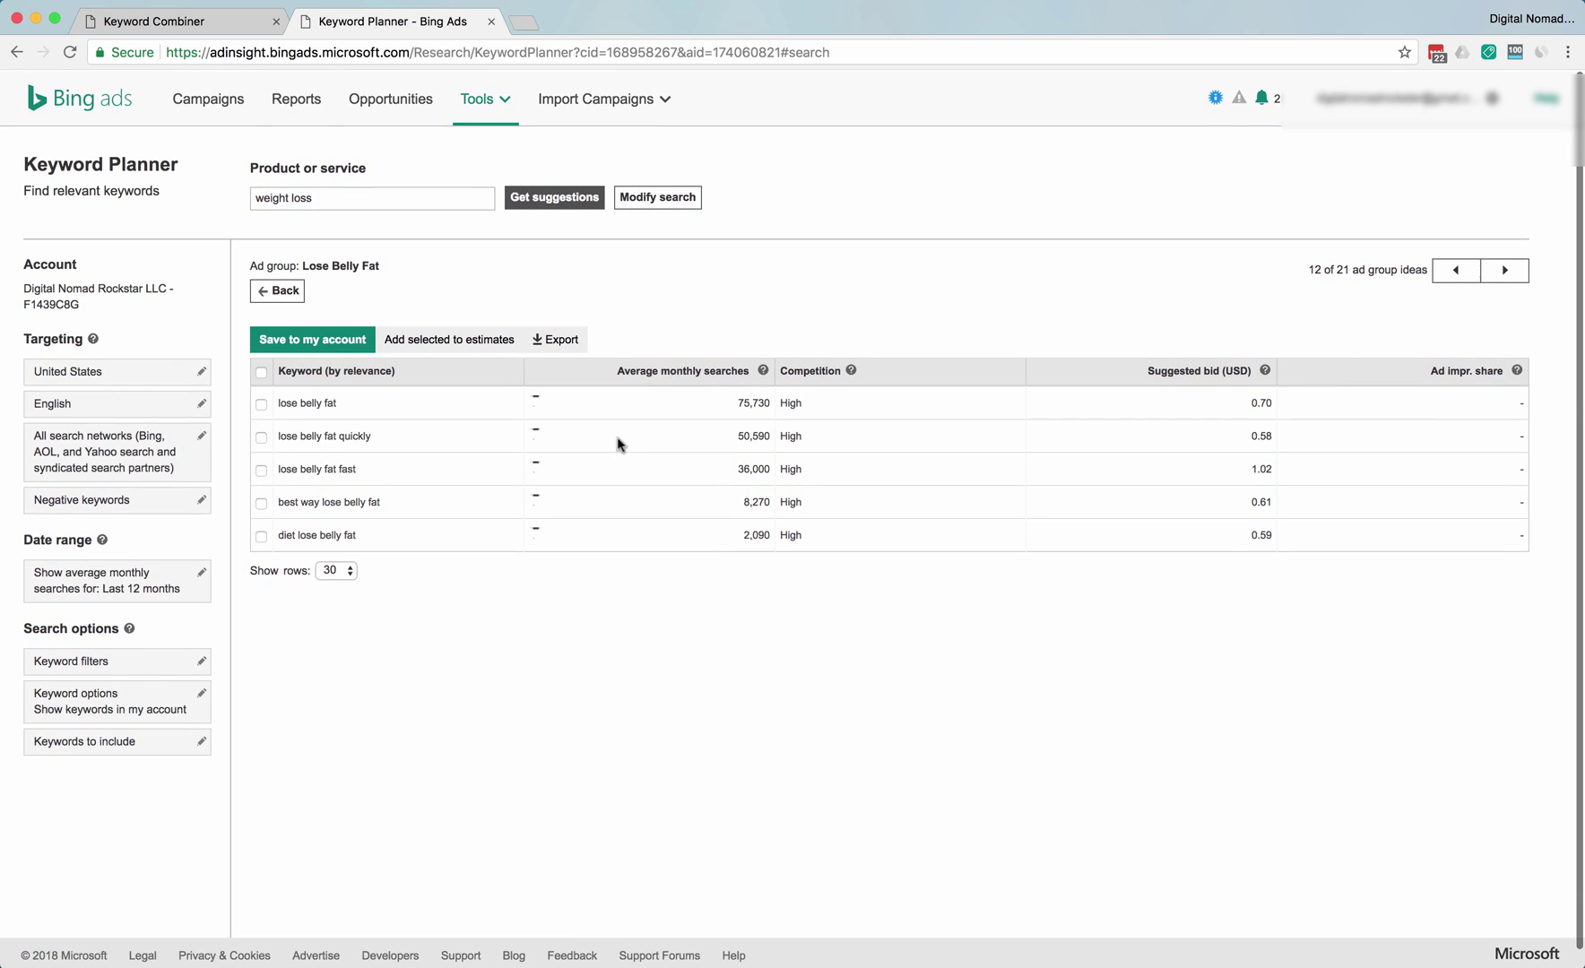
left_click(270, 290)
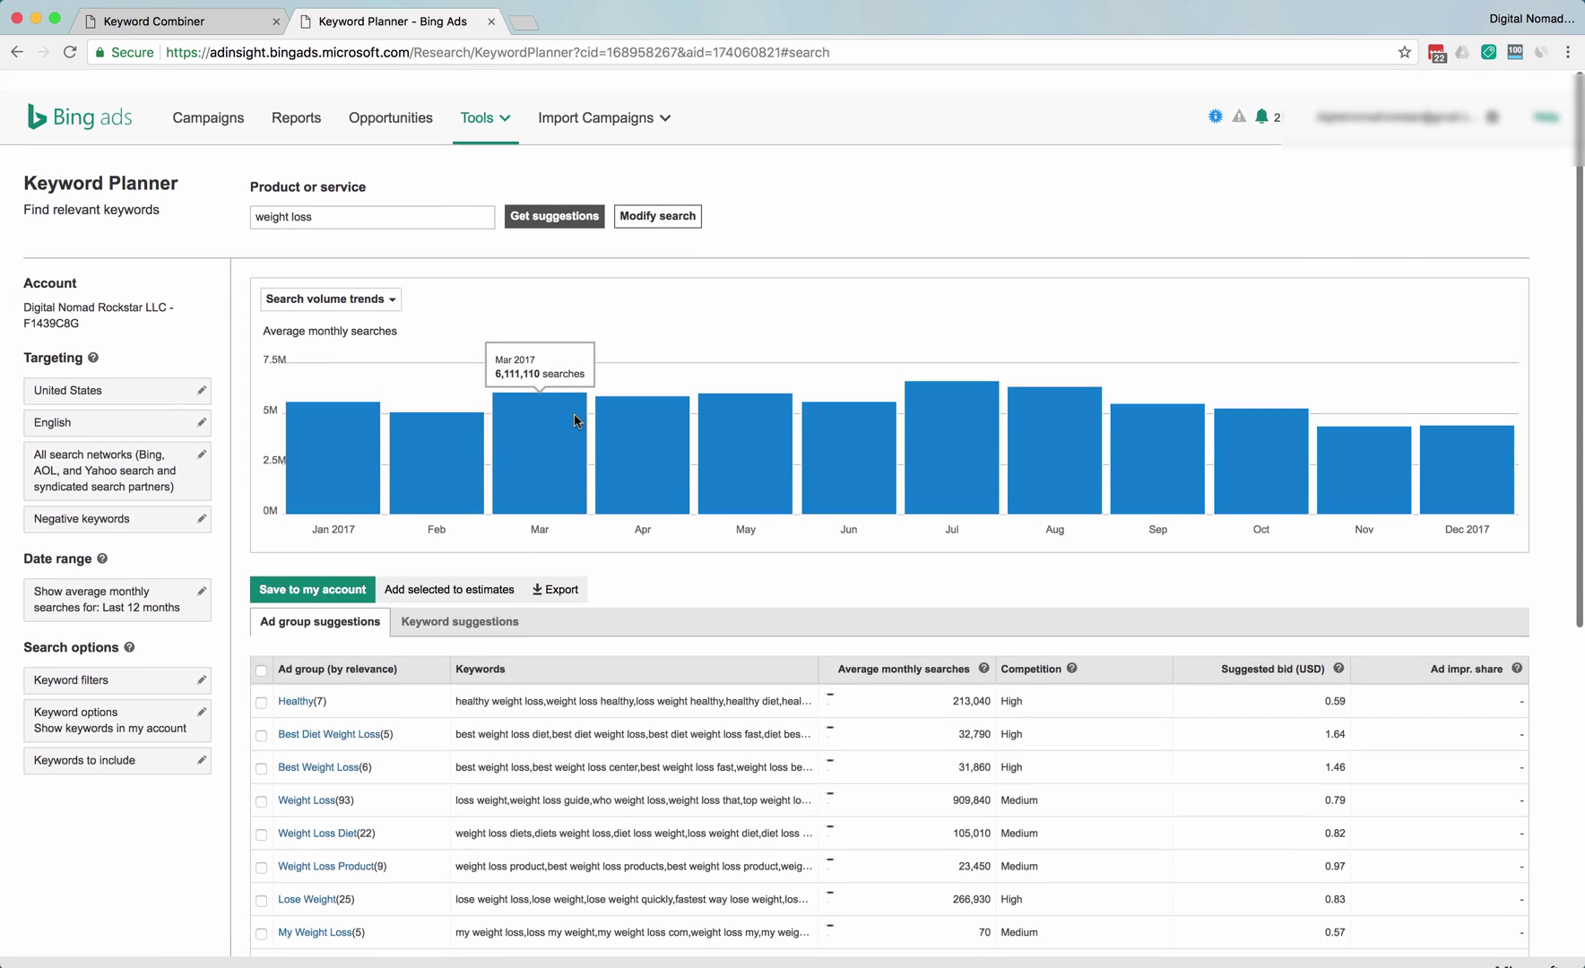
scroll(533, 444, "down", 2)
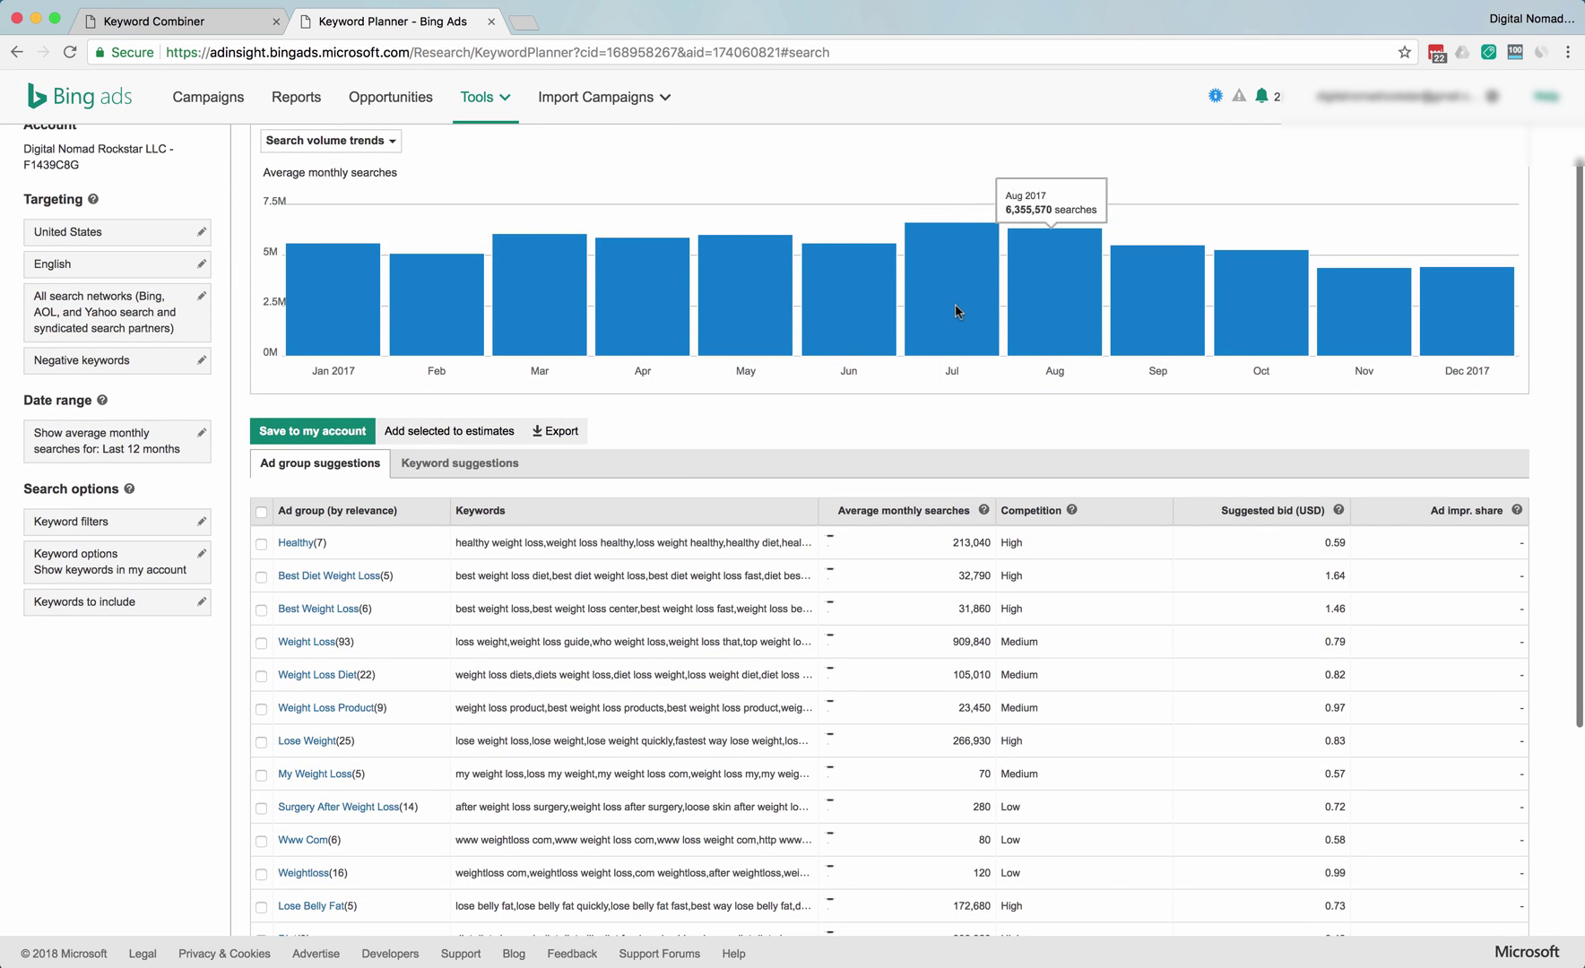
scroll(707, 396, "up", 2)
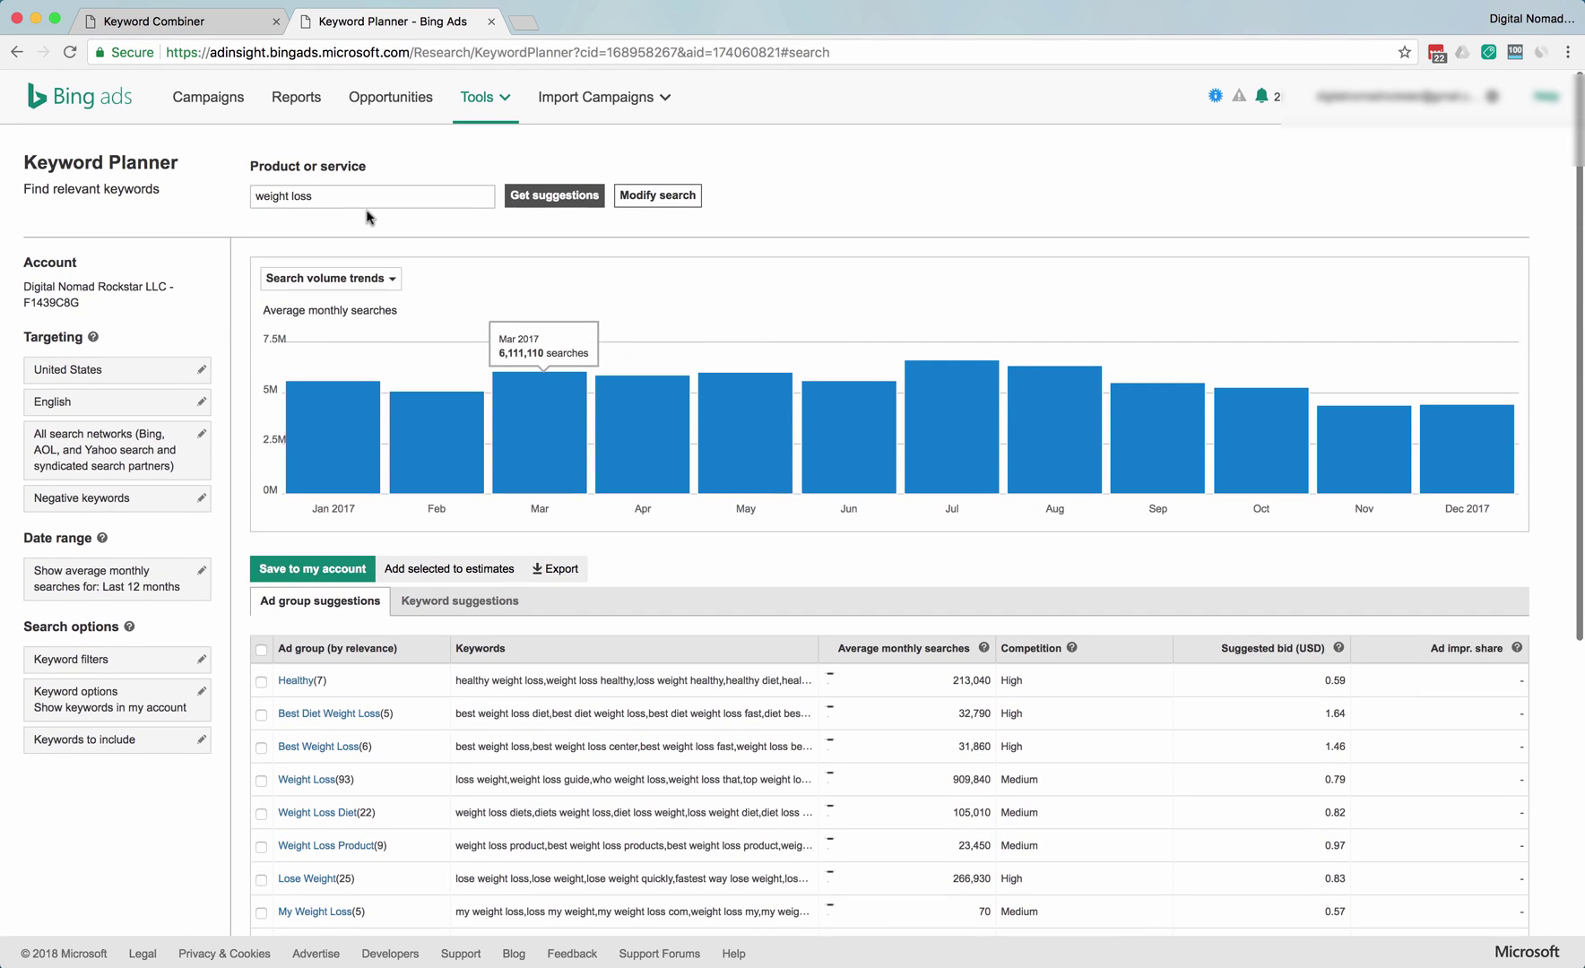
double_click(349, 196)
key("BackSpace")
key("super+a")
type("lose belly fat")
left_click(554, 198)
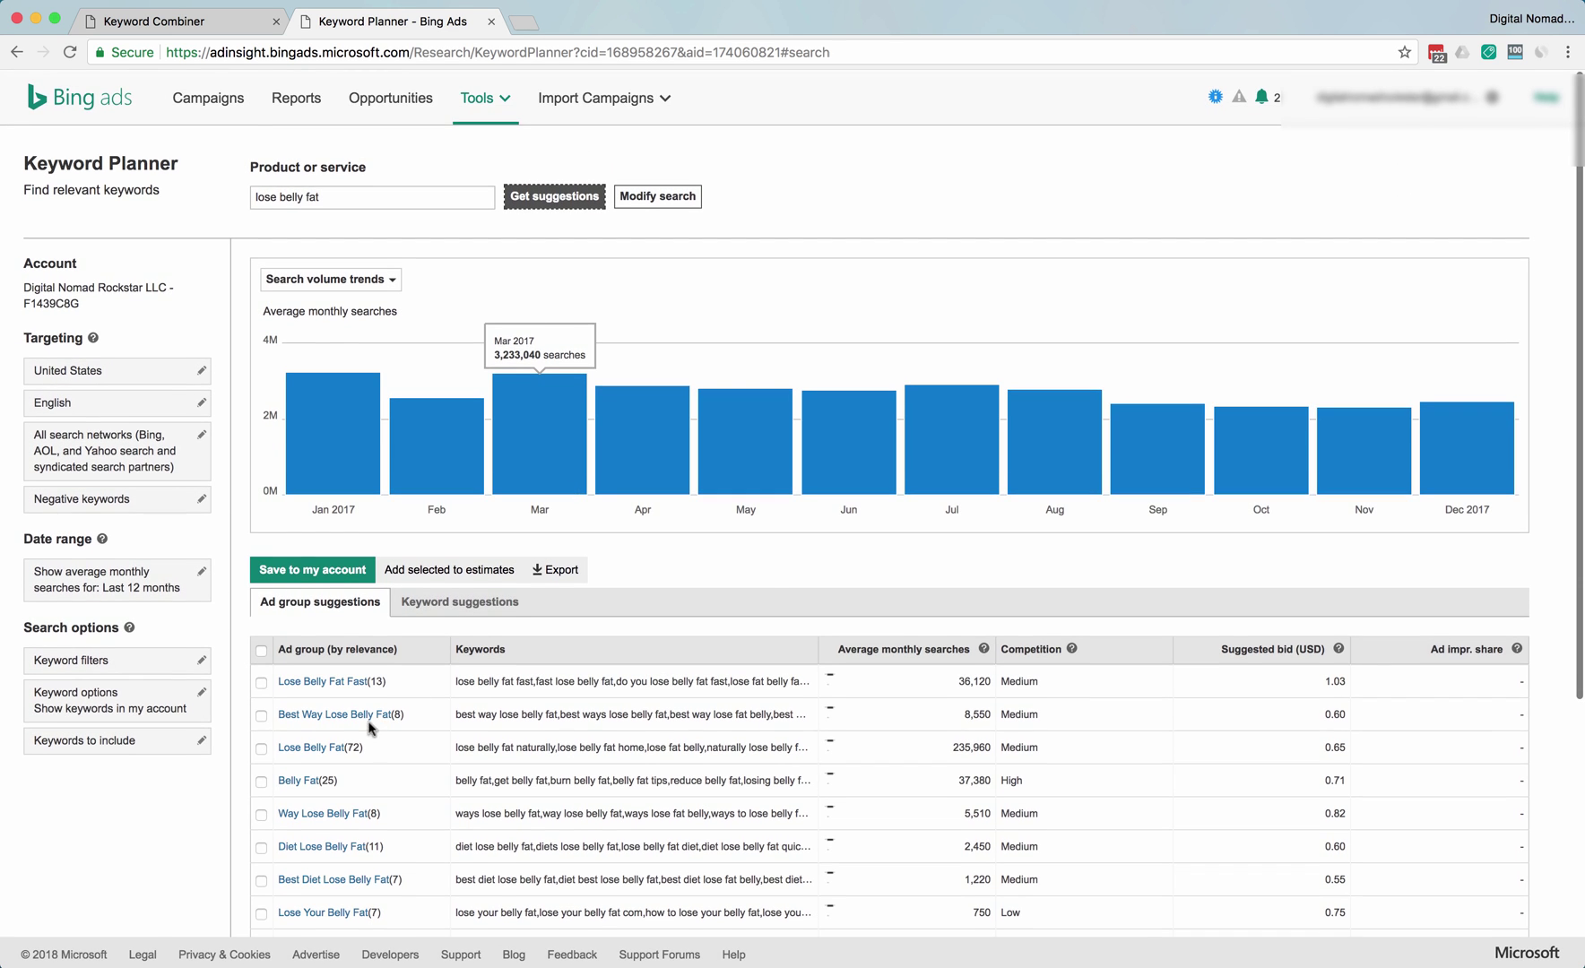
scroll(527, 708, "down", 2)
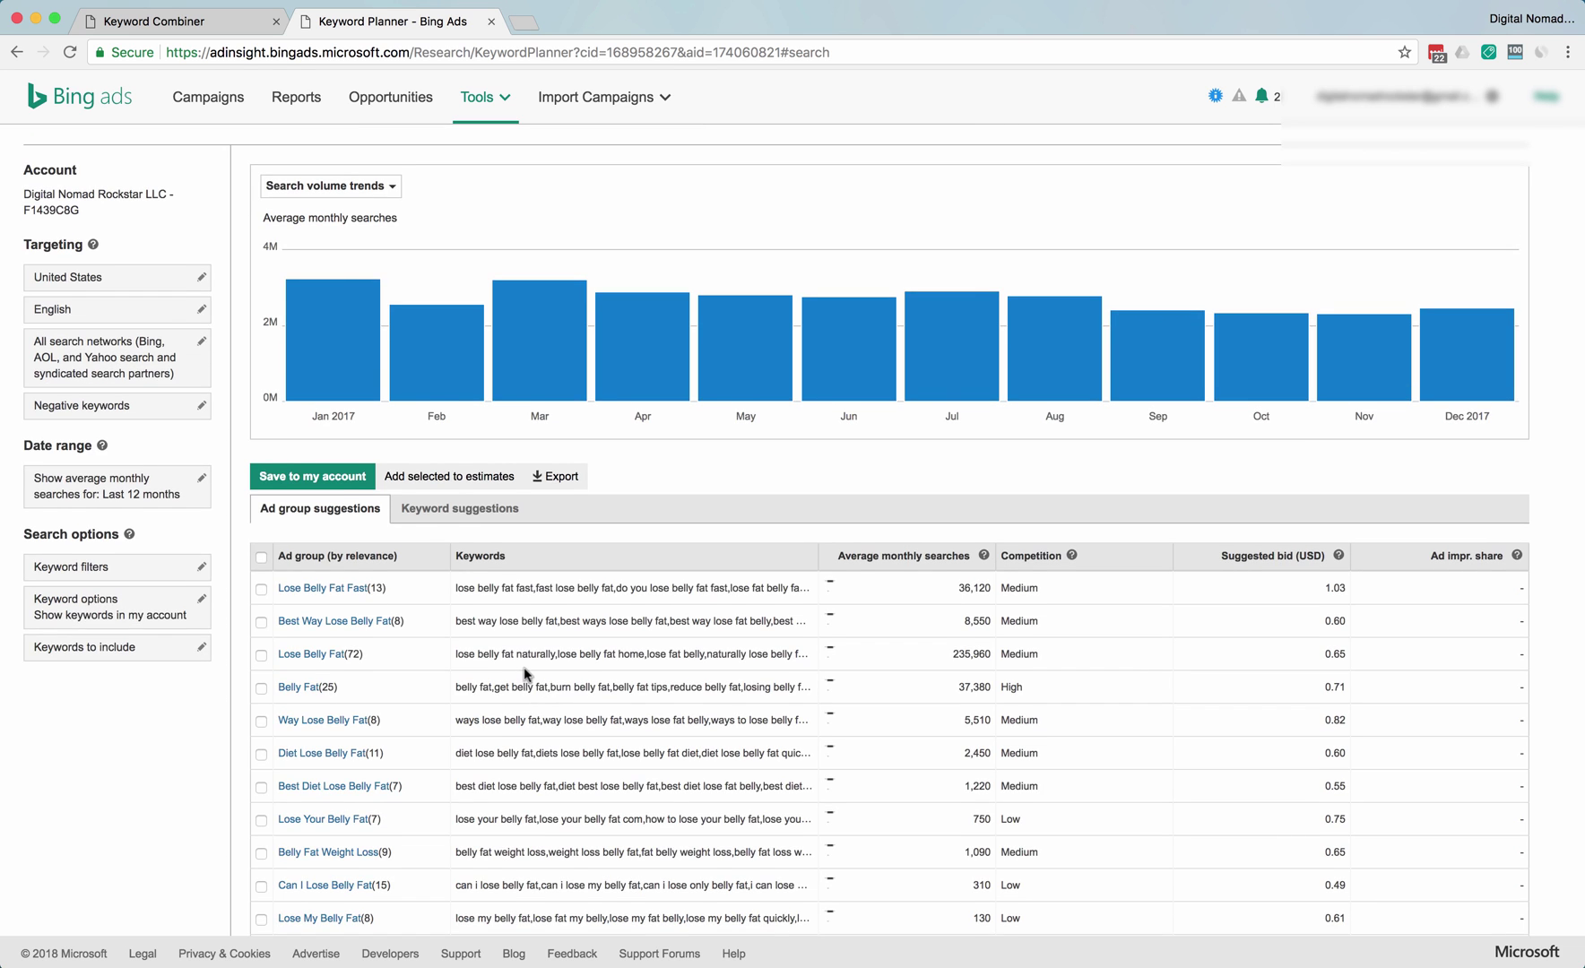
scroll(524, 672, "up", 1)
scroll(358, 648, "down", 1)
scroll(538, 632, "up", 2)
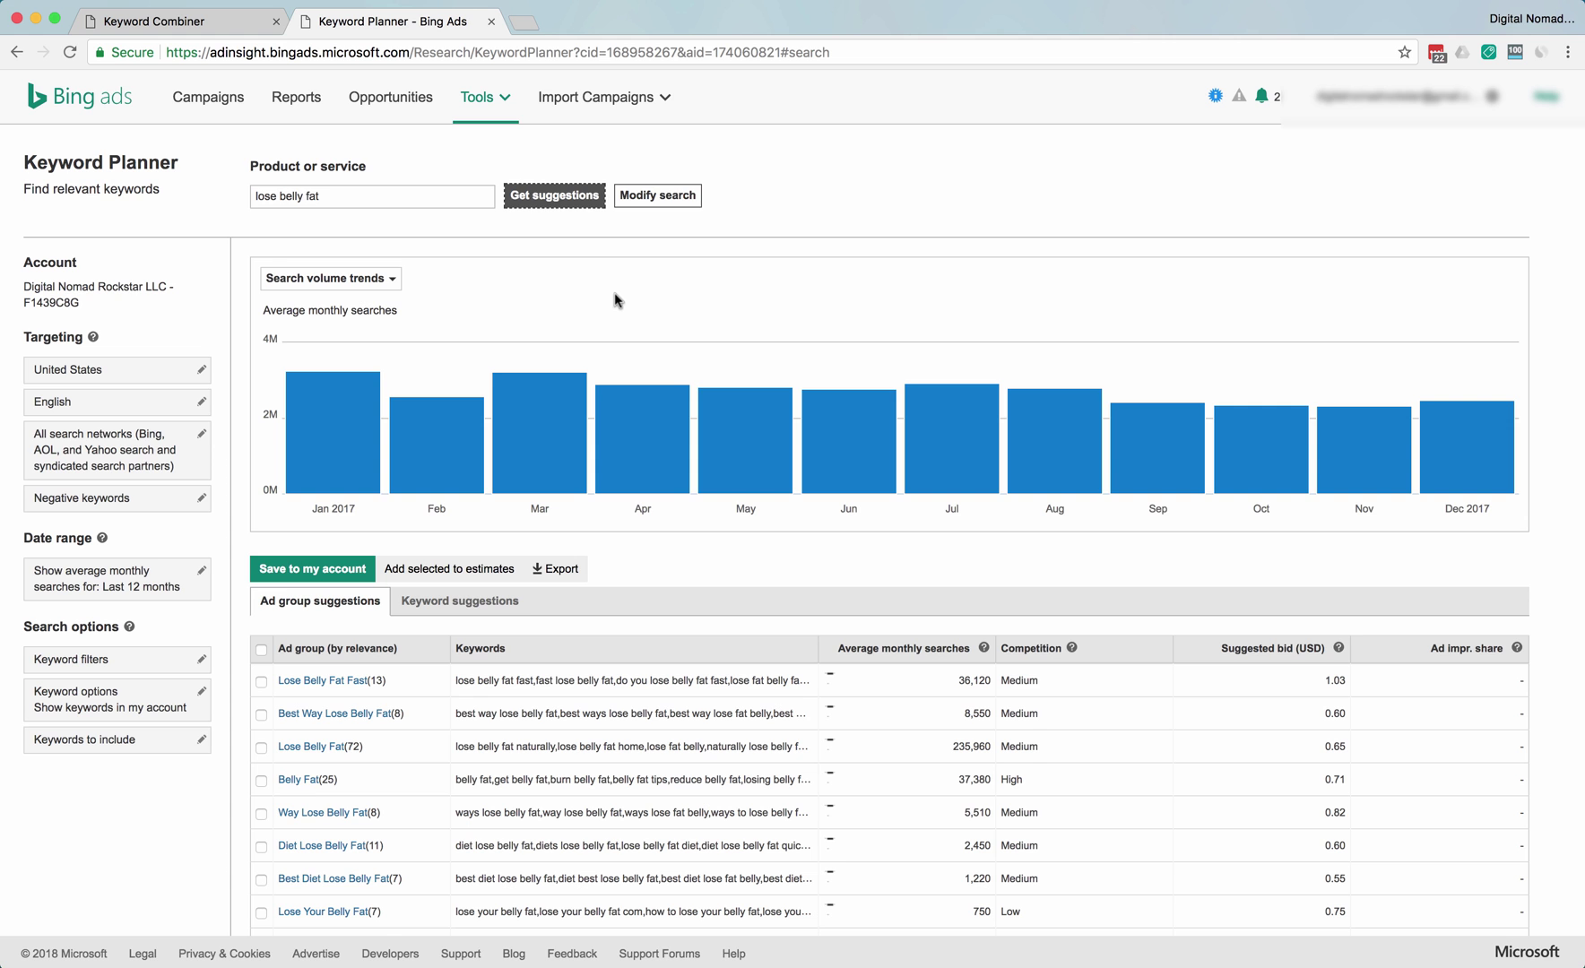
scroll(616, 300, "down", 3)
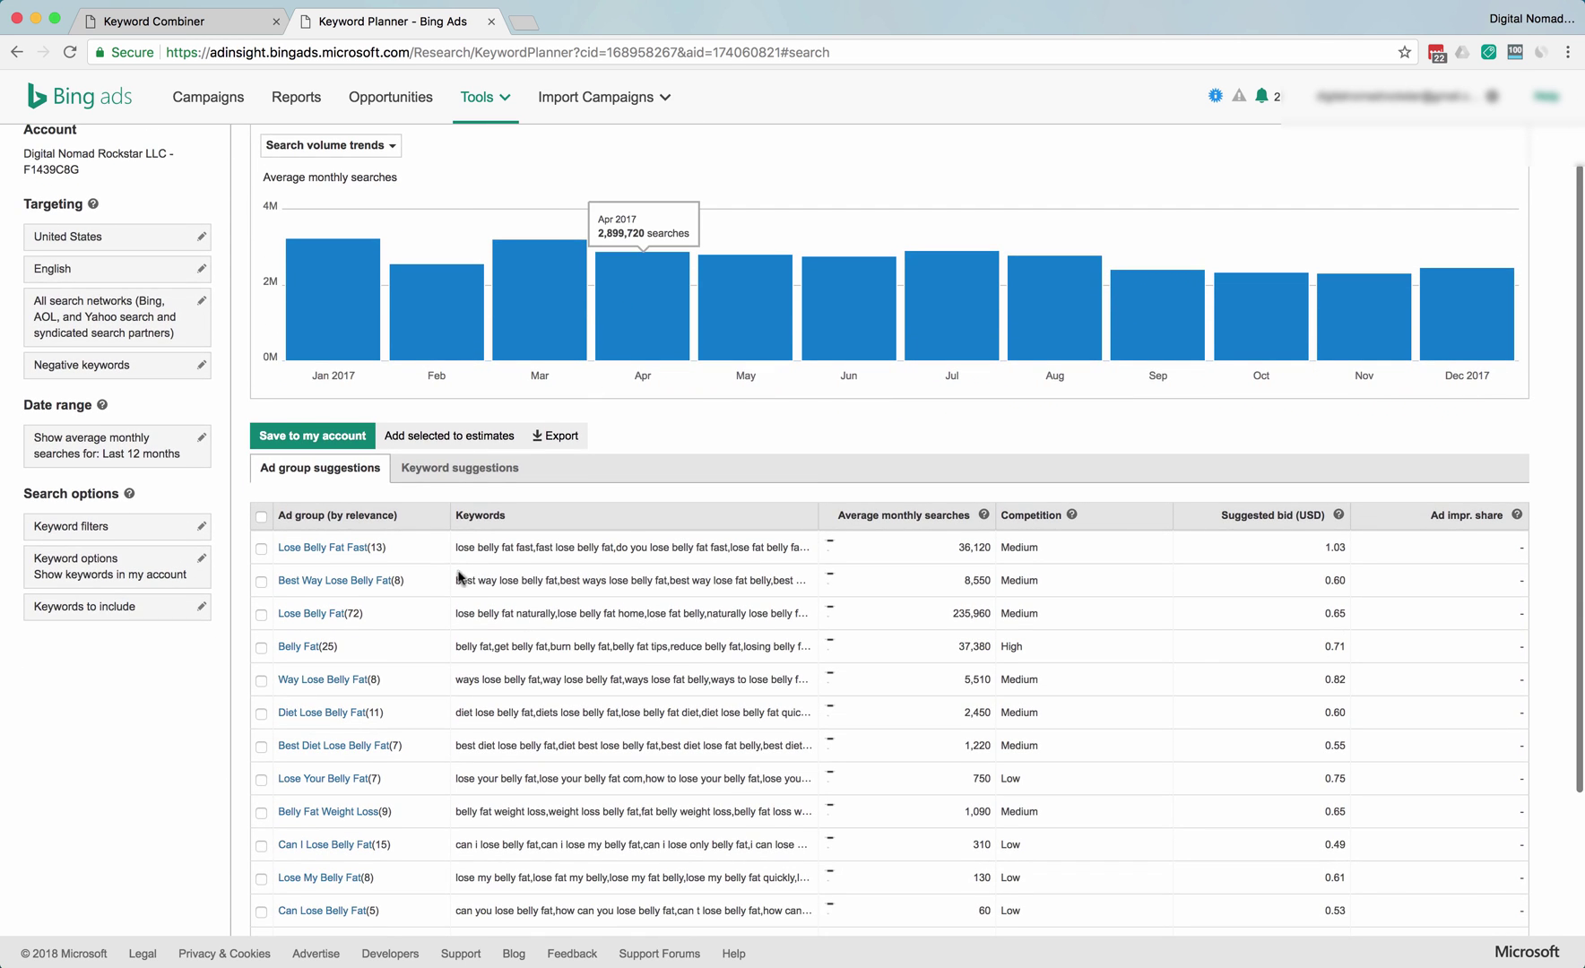
scroll(445, 294, "up", 3)
scroll(522, 376, "down", 5)
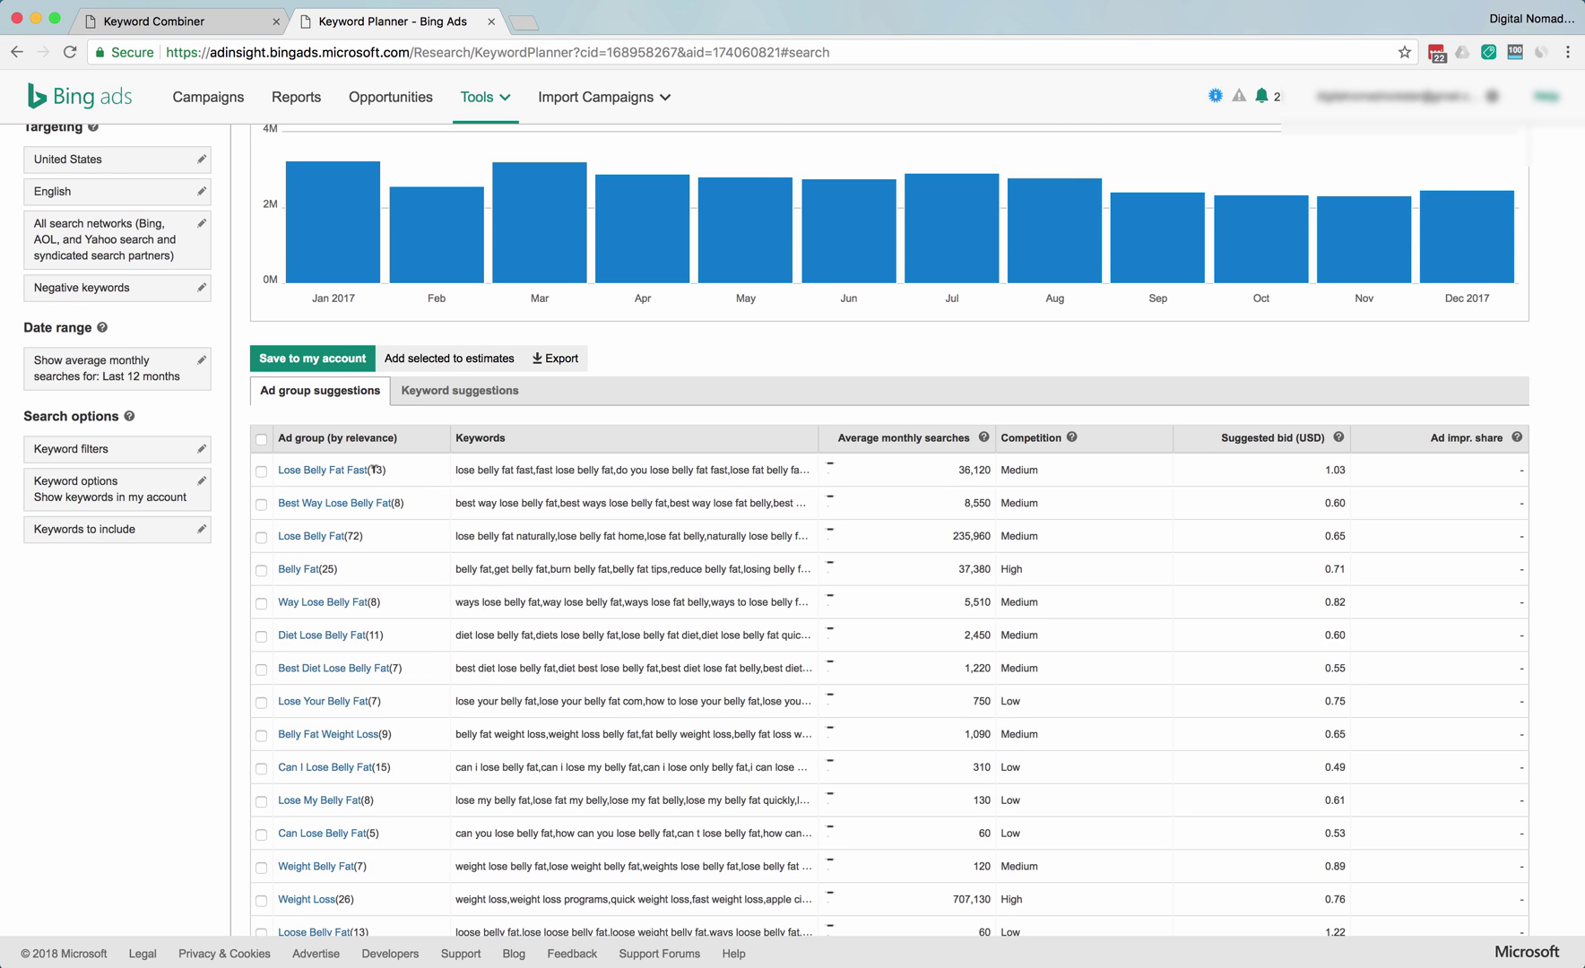
scroll(428, 389, "up", 1)
scroll(617, 465, "down", 2)
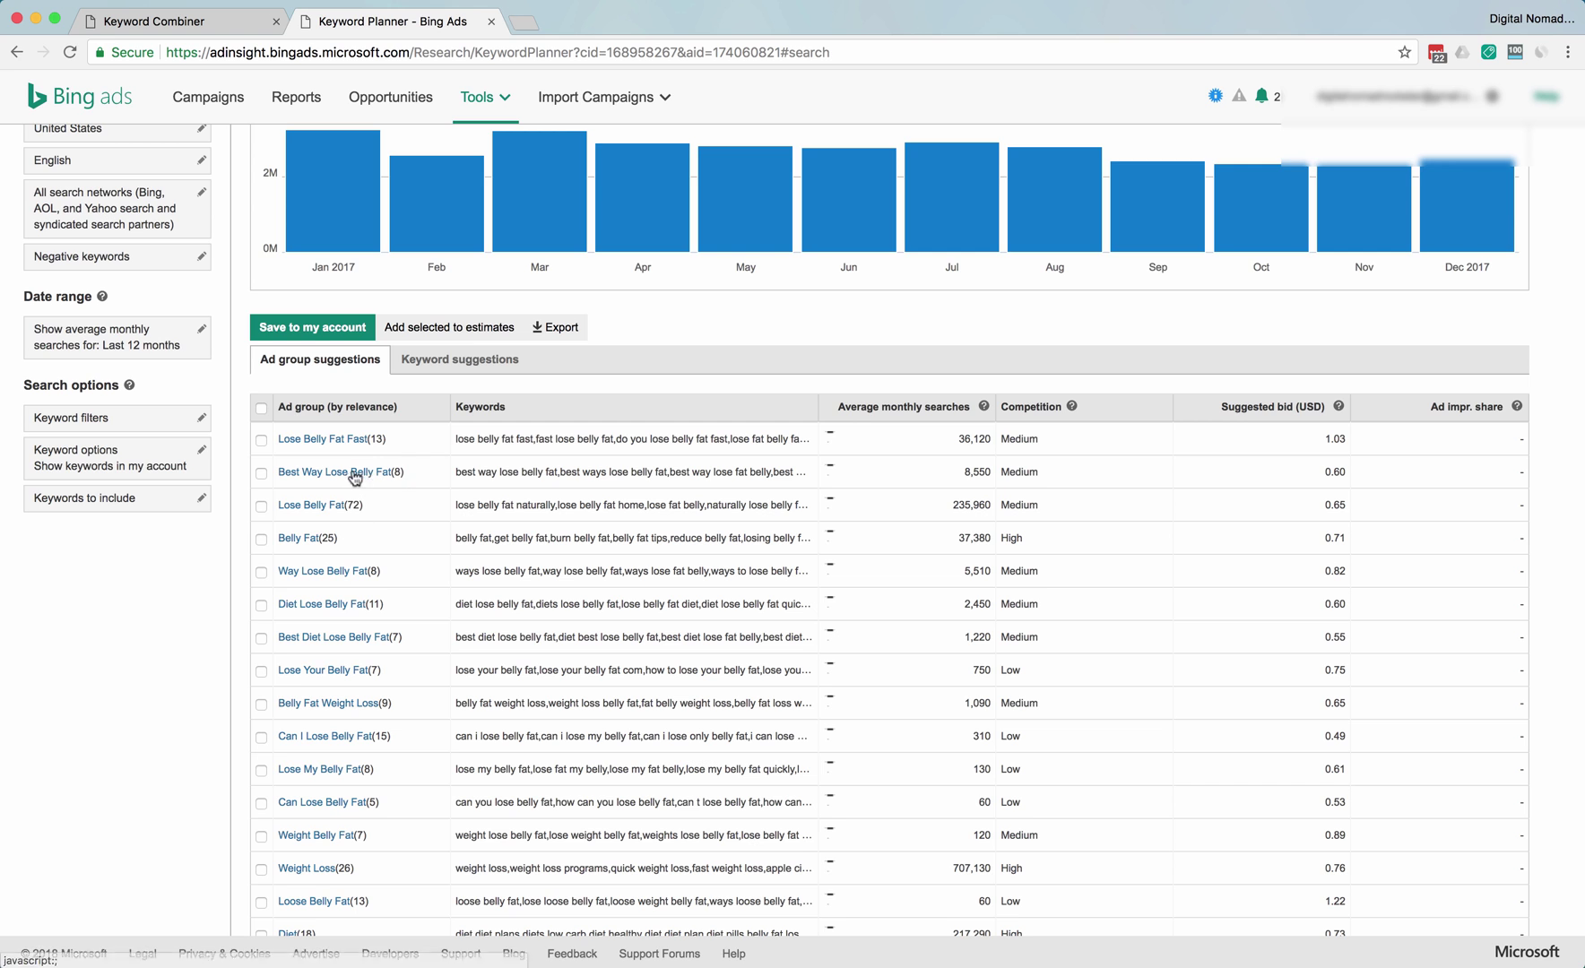
scroll(453, 474, "down", 2)
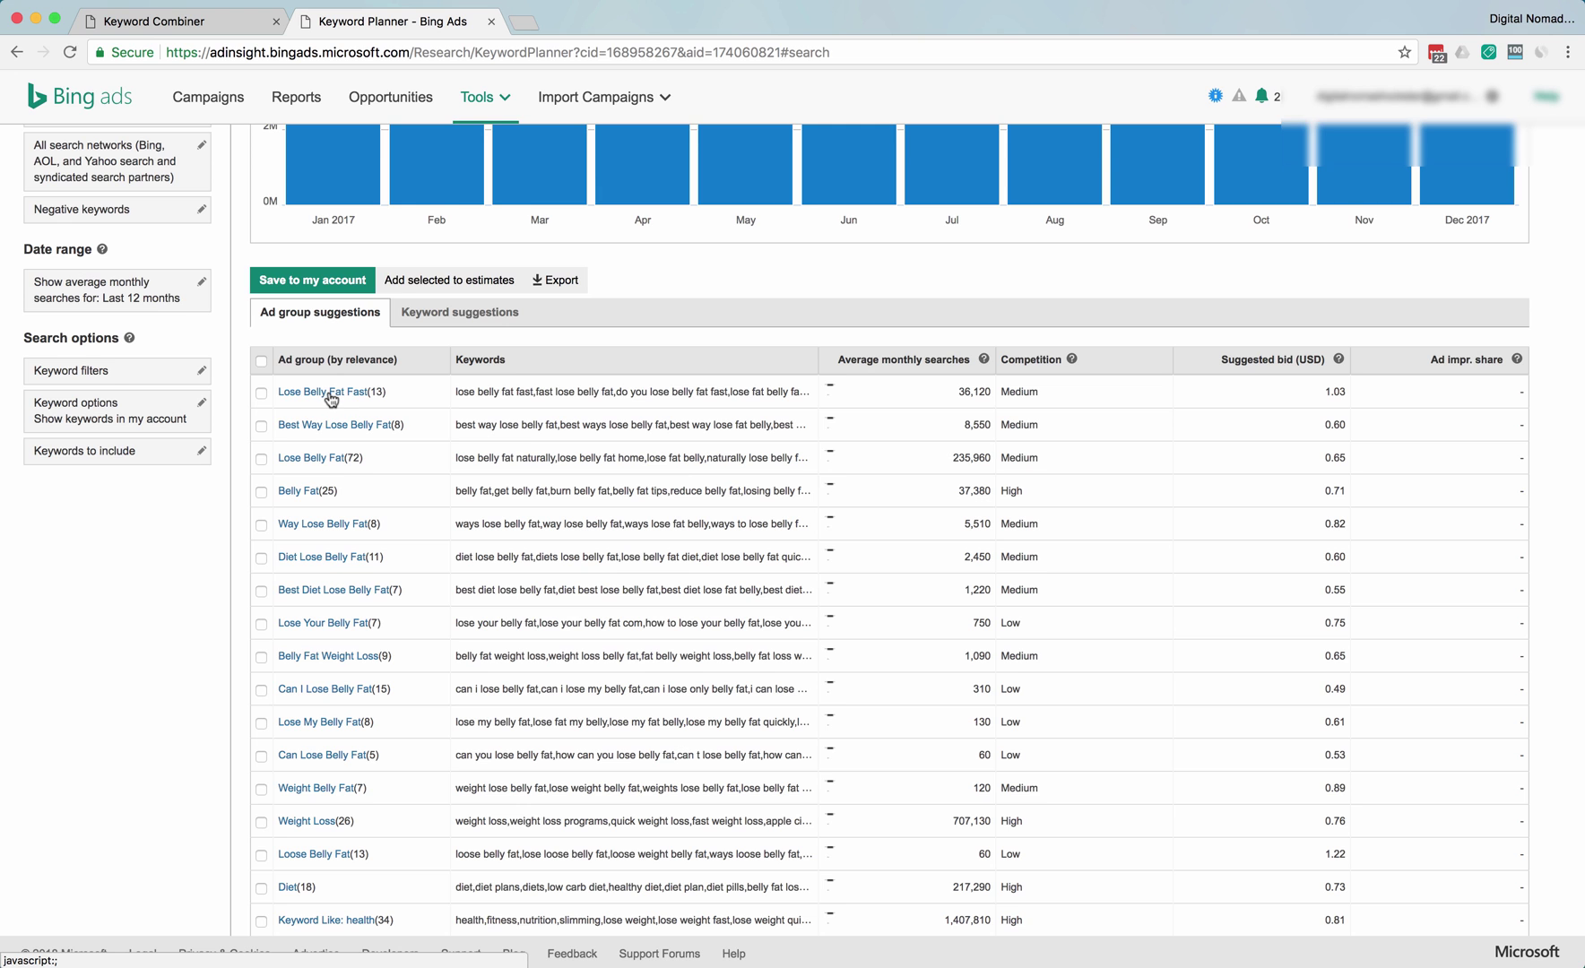
left_click(334, 398)
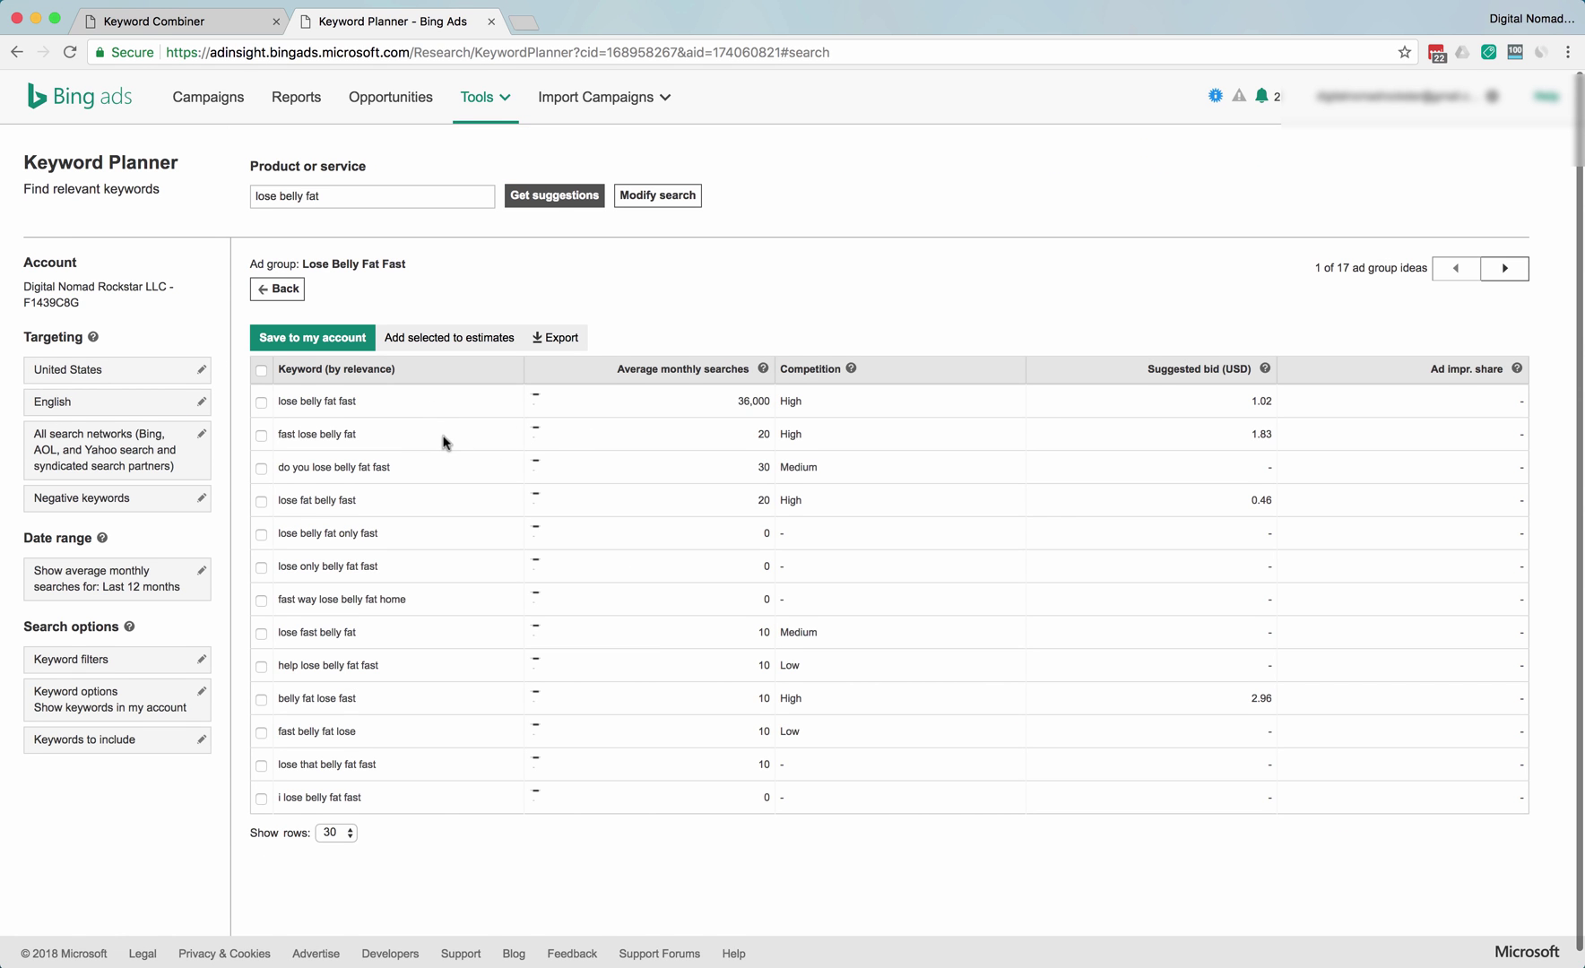
scroll(728, 410, "down", 1)
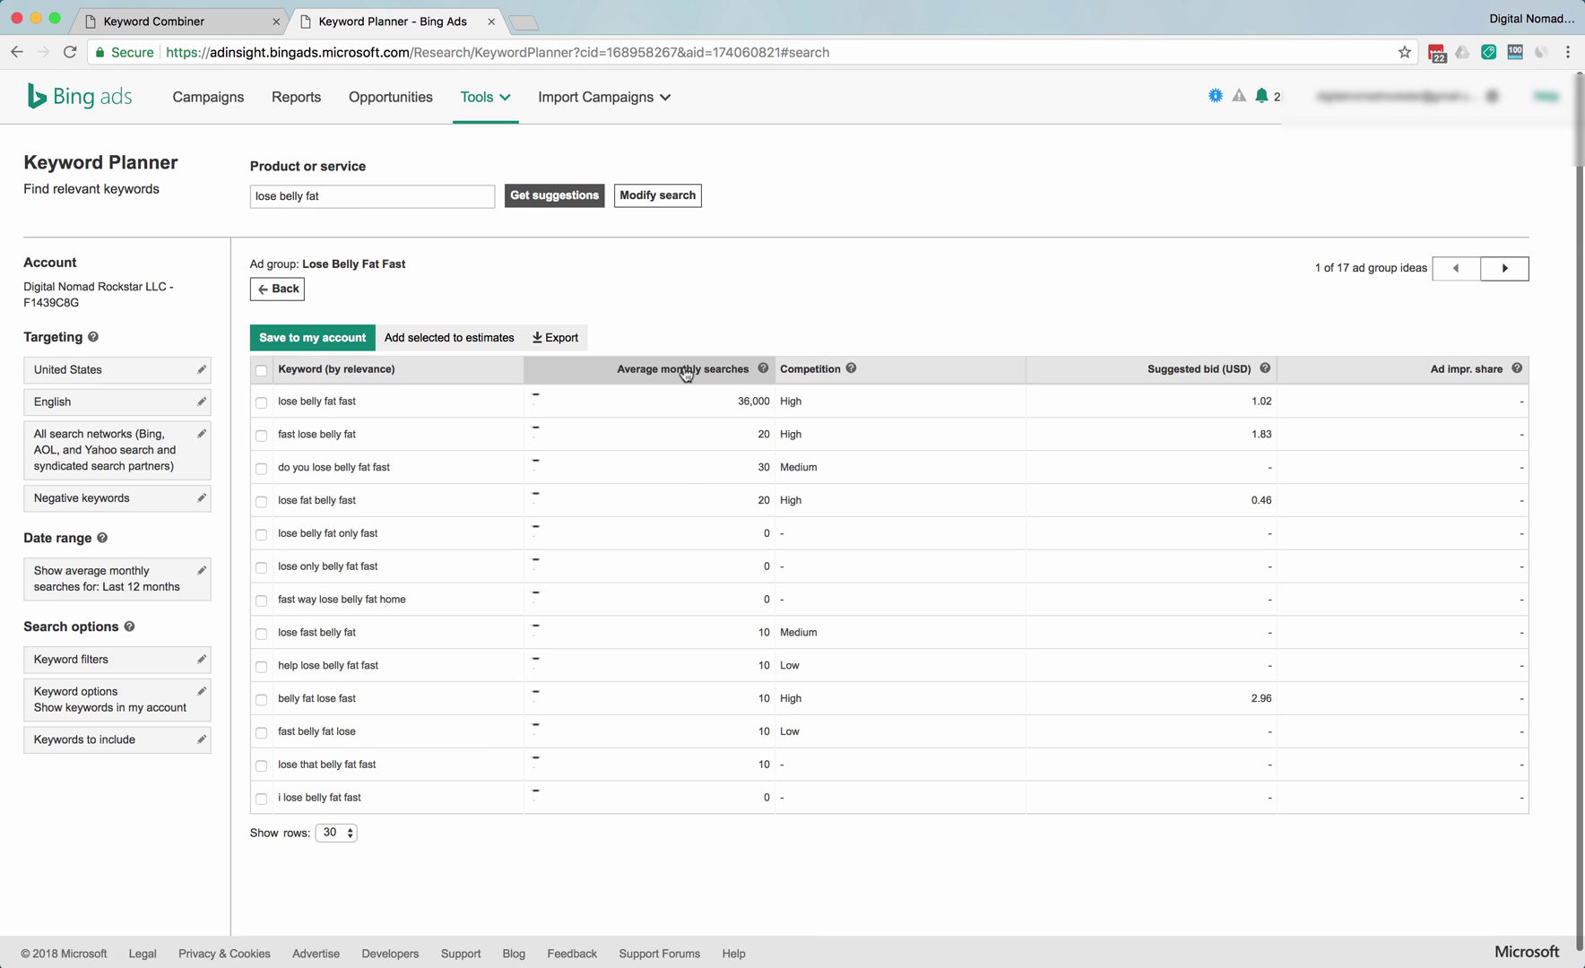
left_click(273, 289)
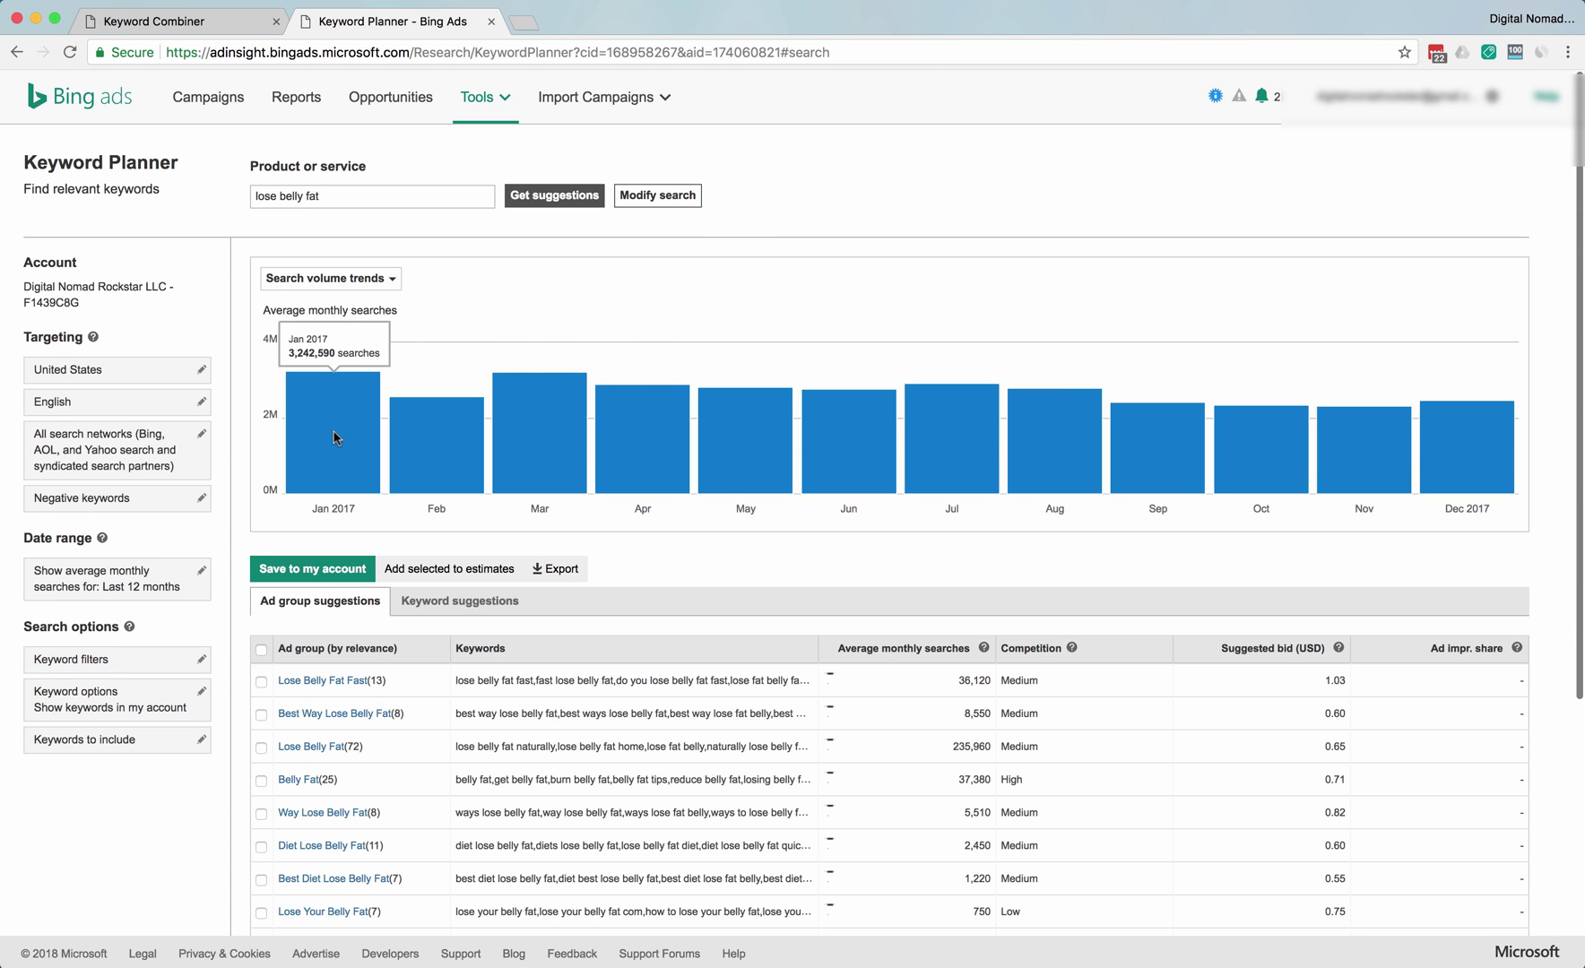
mouse_move(552, 438)
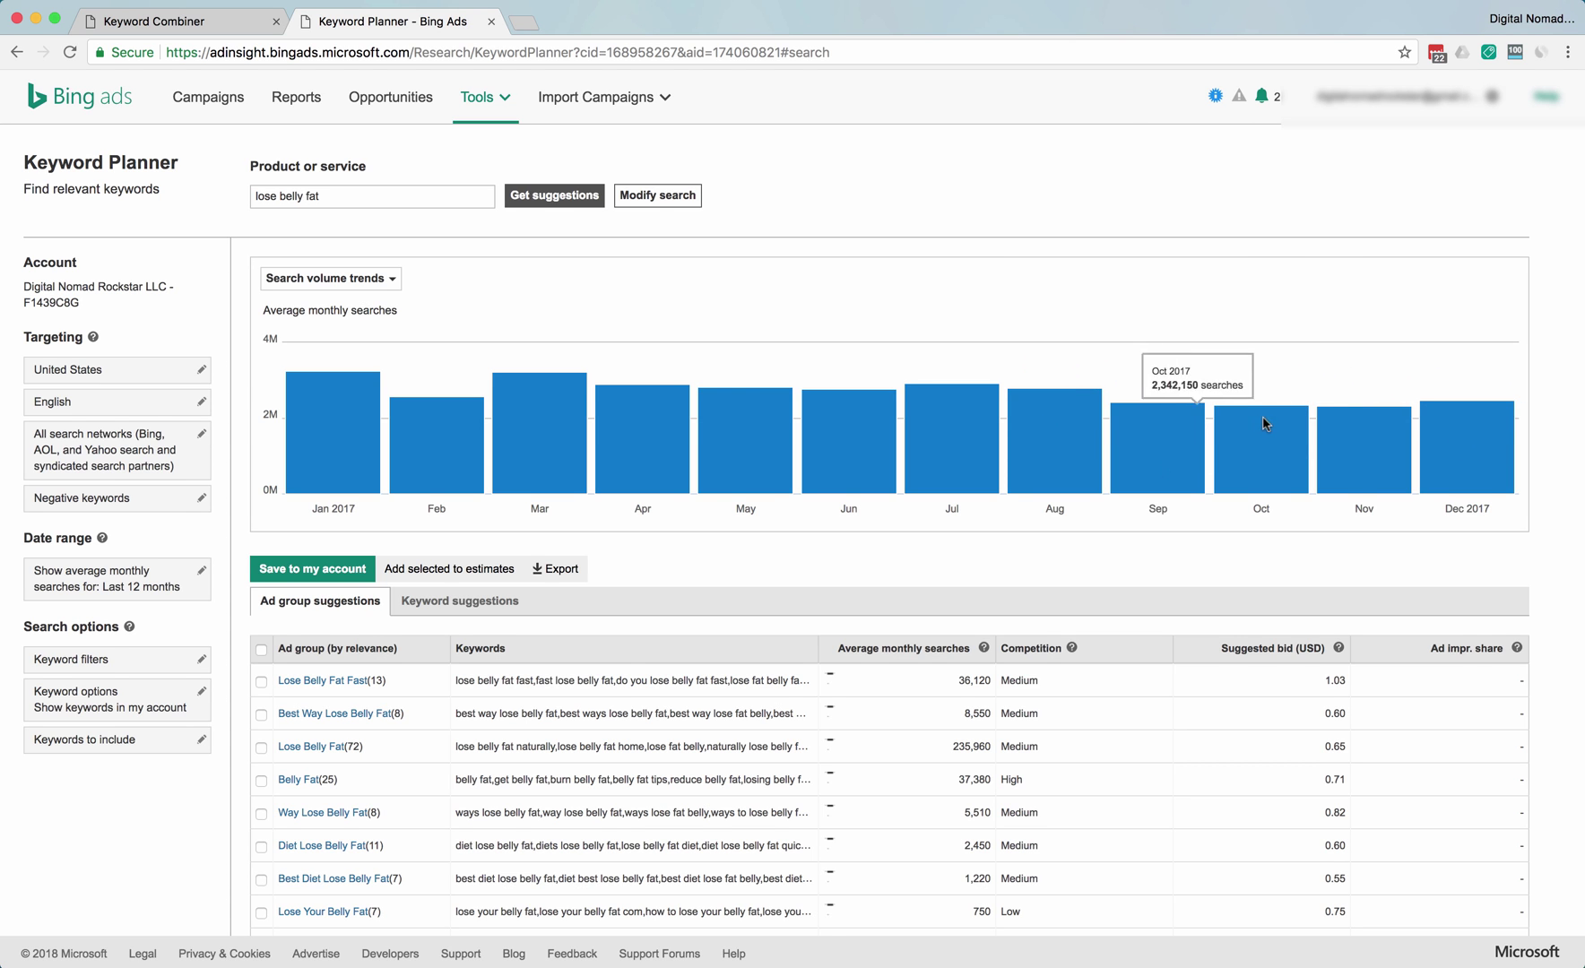
scroll(1043, 355, "down", 1)
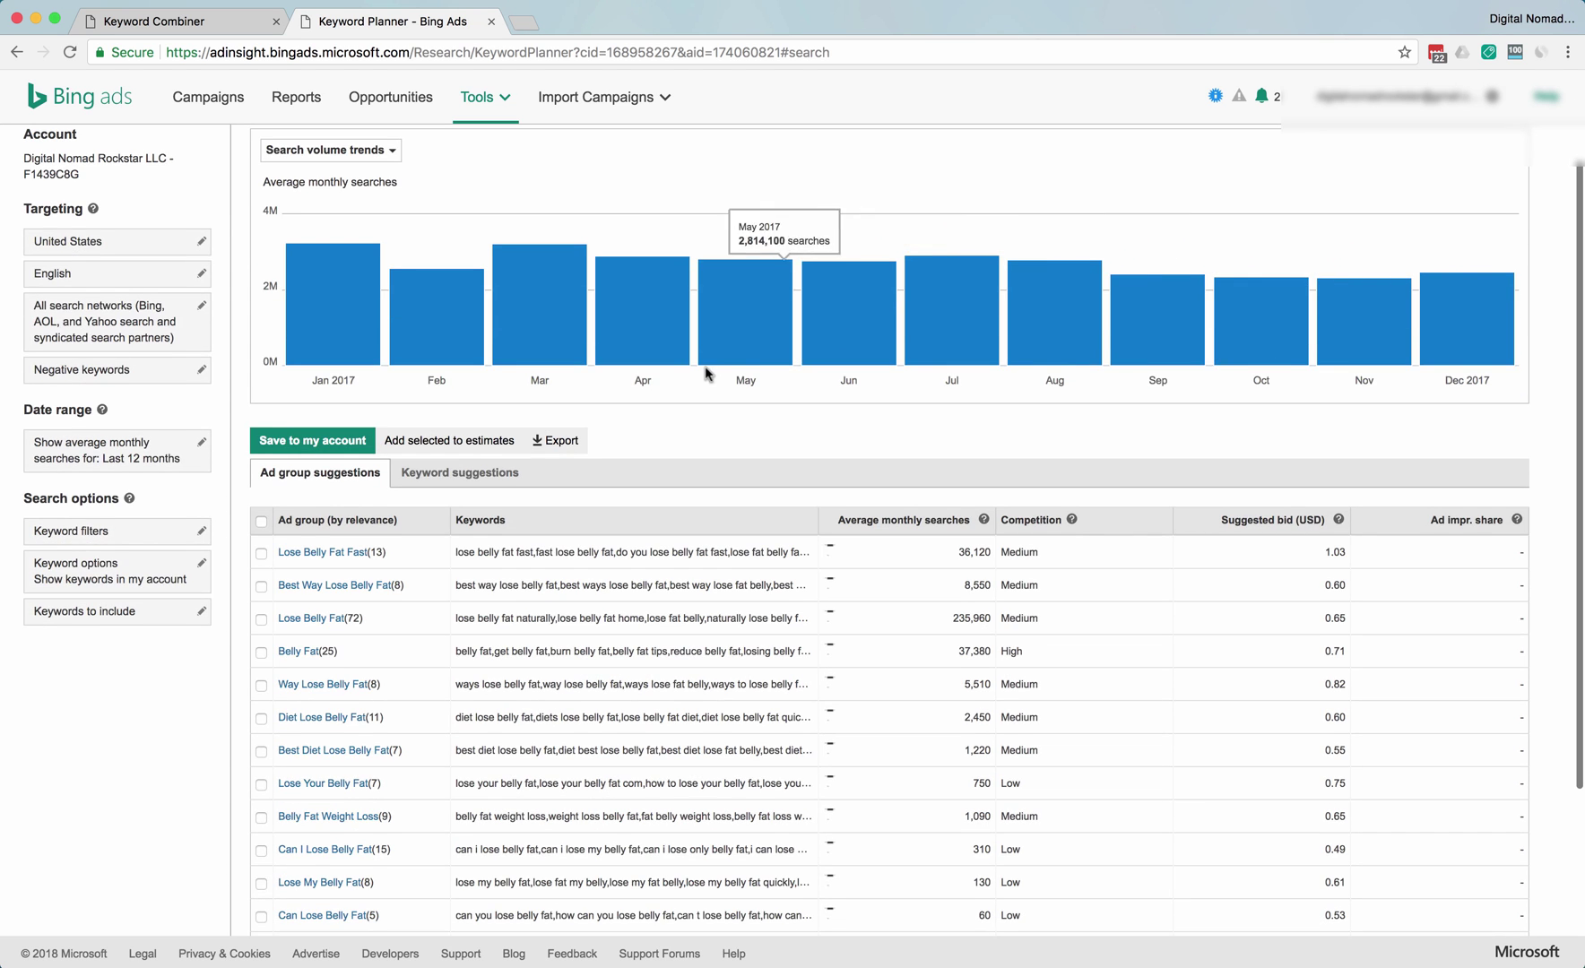
scroll(704, 368, "down", 5)
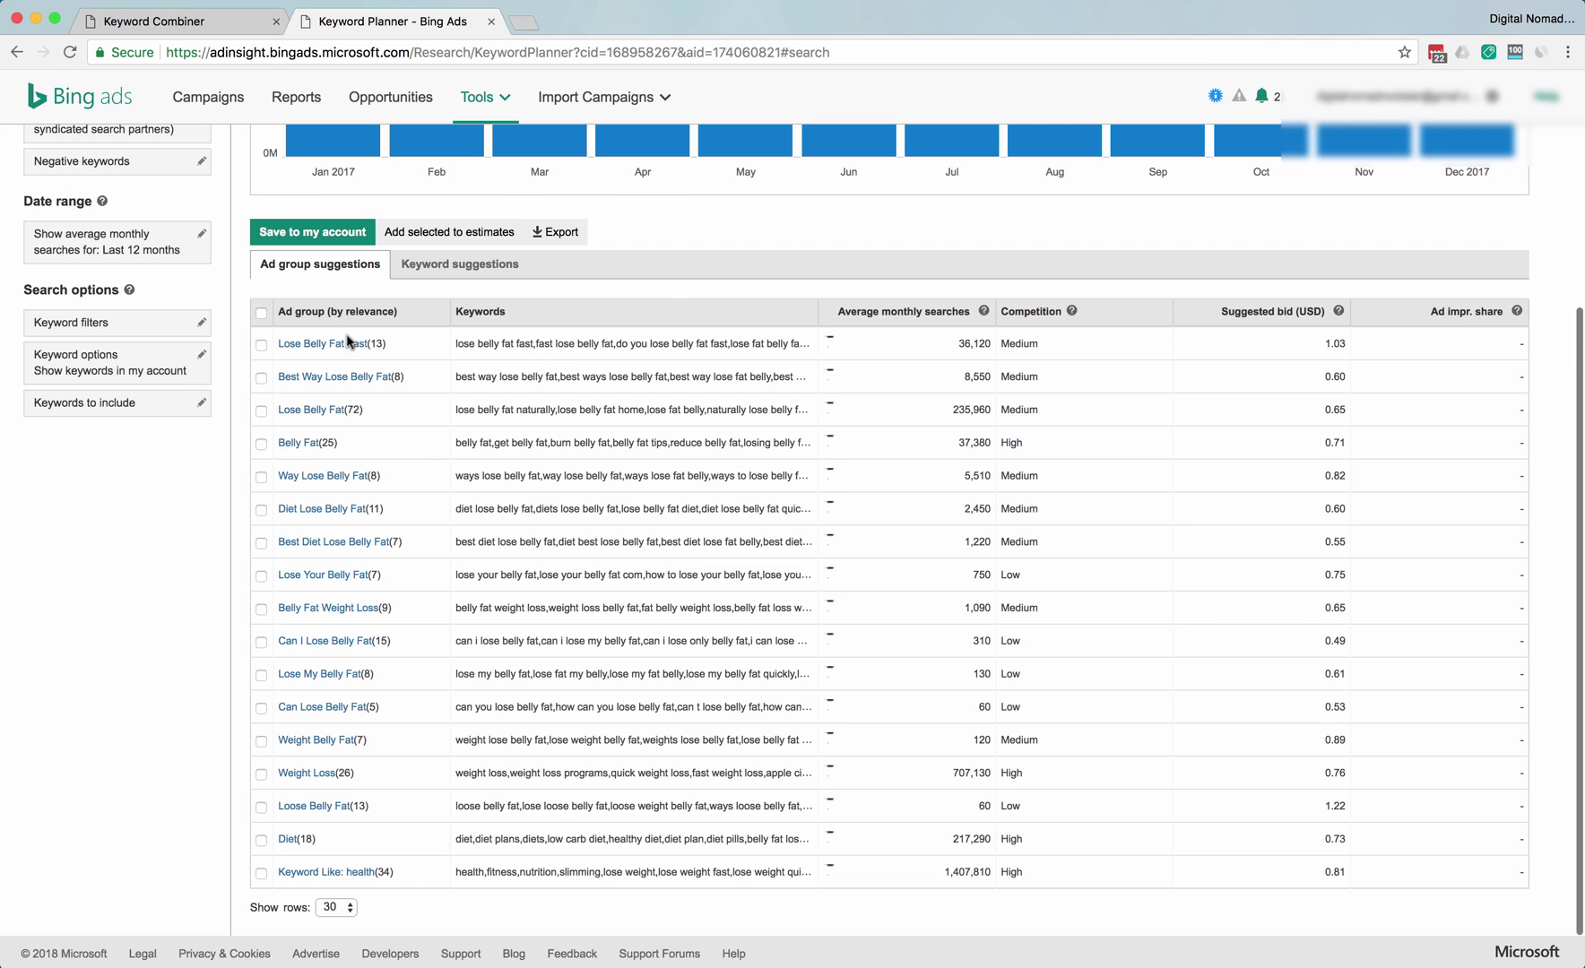
left_click(336, 345)
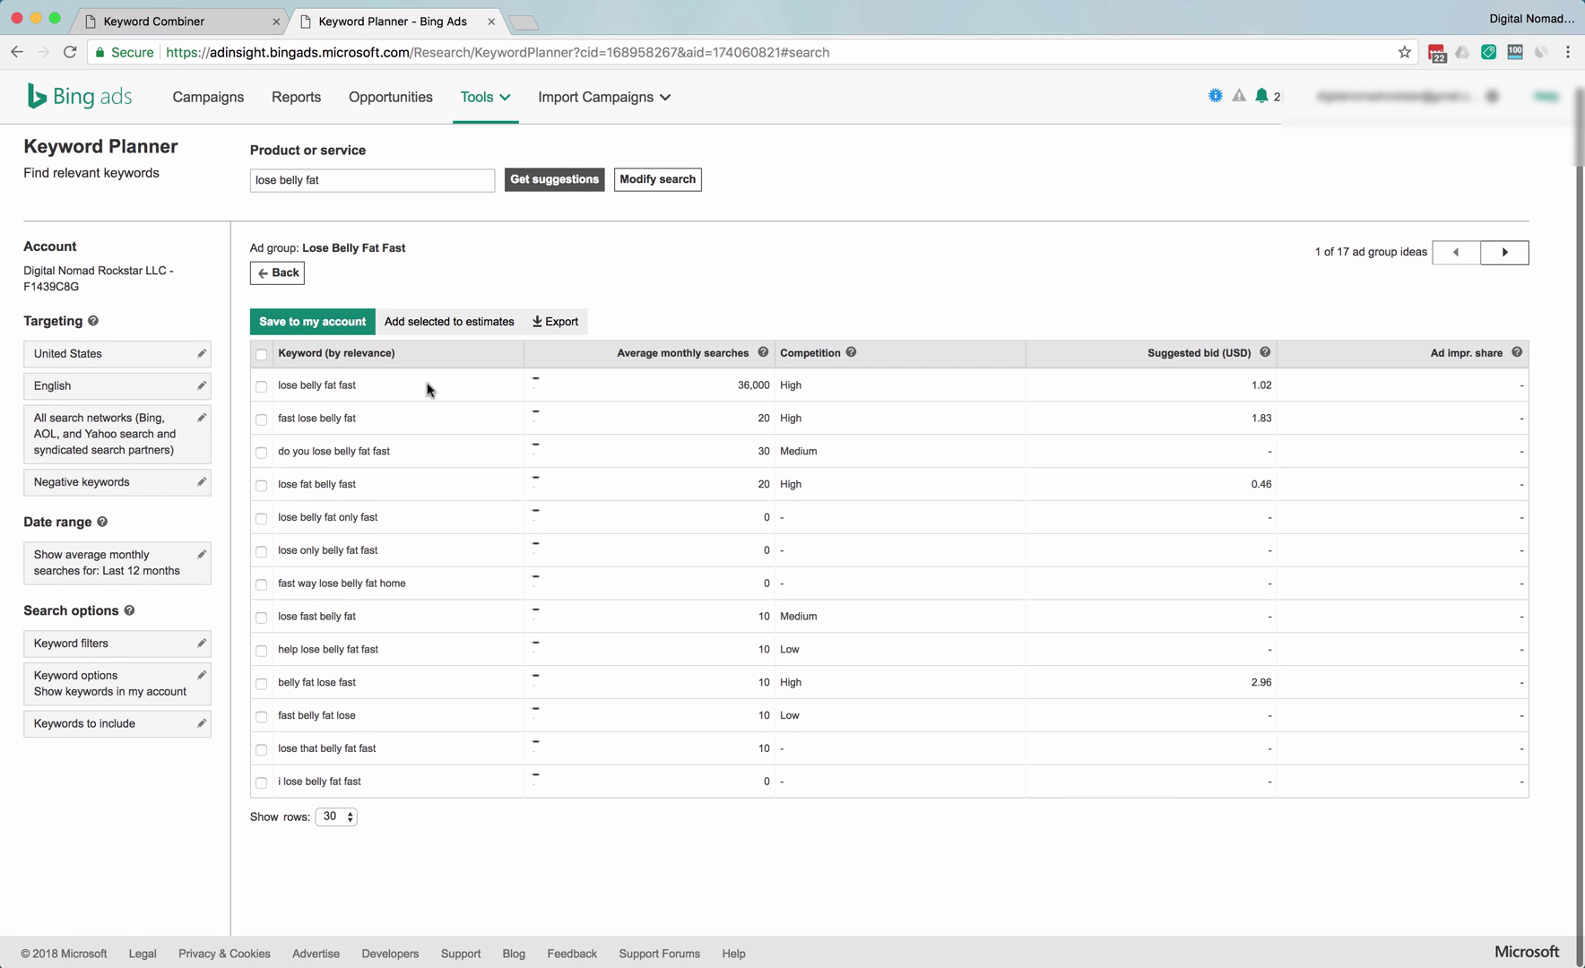
left_click_drag(739, 381, 769, 384)
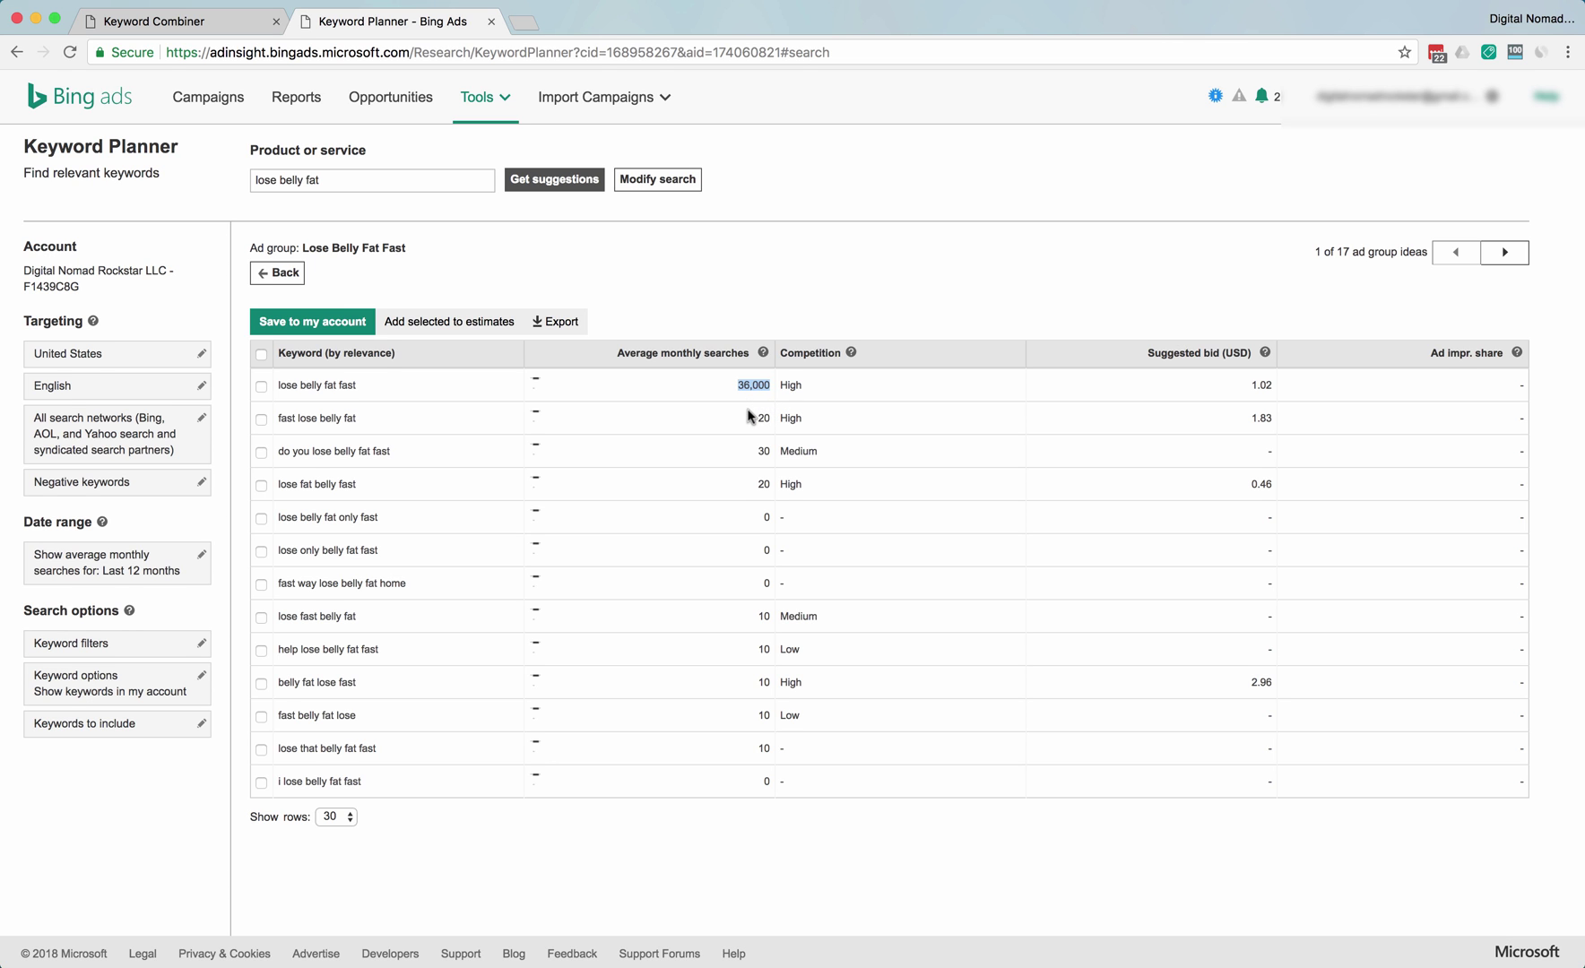
scroll(757, 415, "down", 1)
scroll(758, 415, "up", 1)
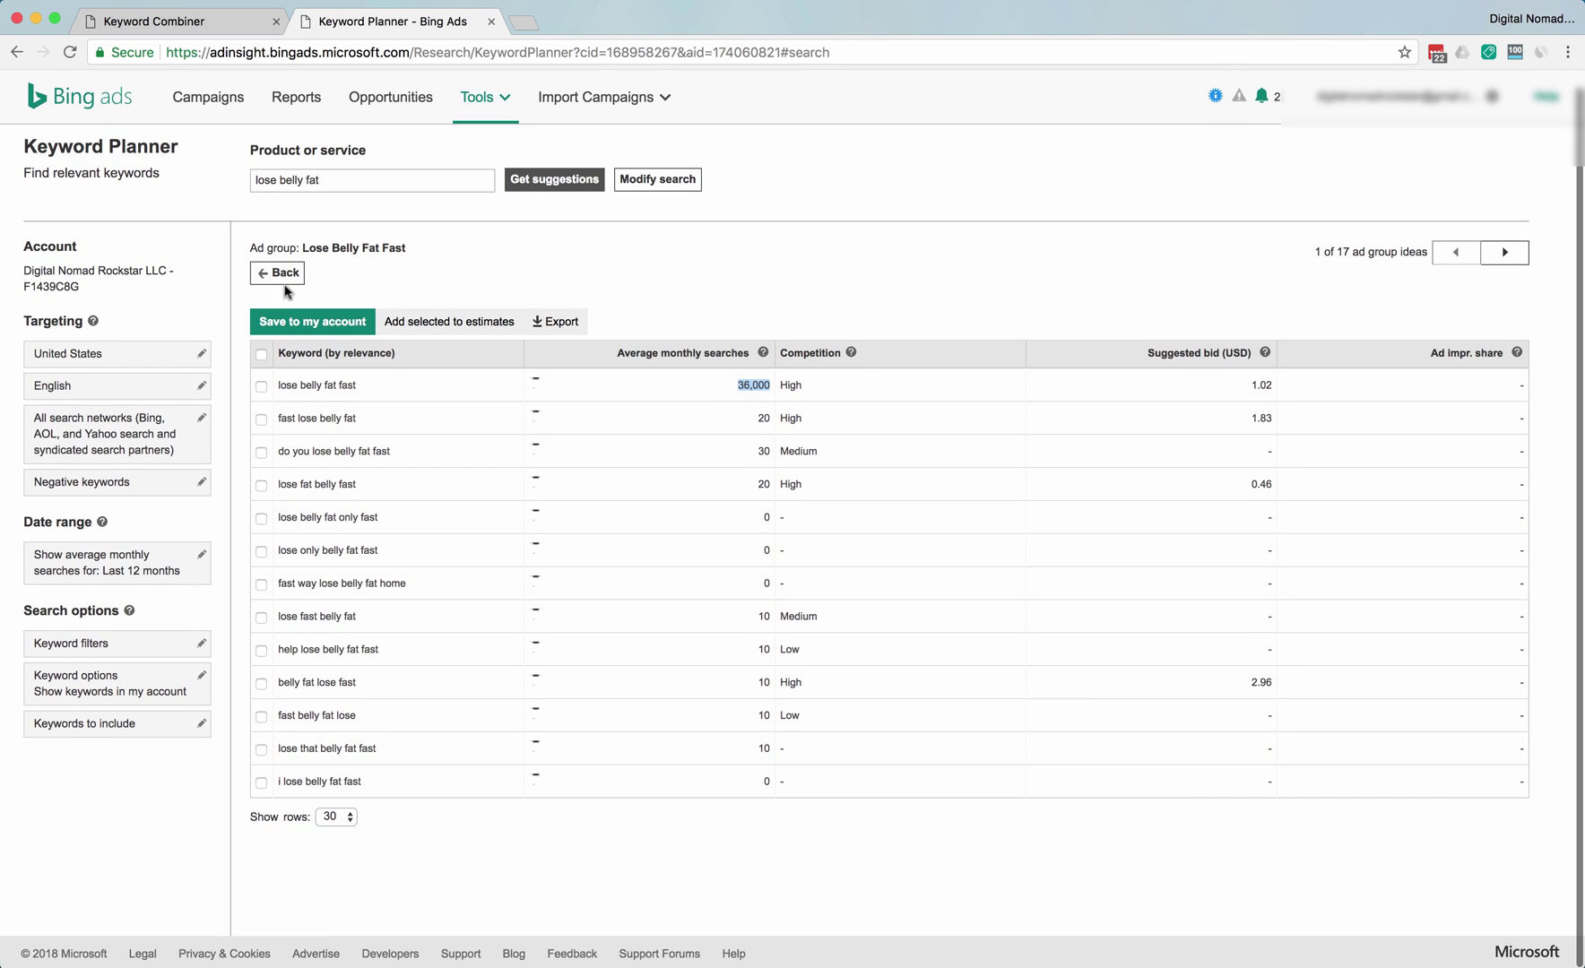
Open the Lose Belly Fat ad group and rank its keywords by monthly searches, descending.
left_click(264, 274)
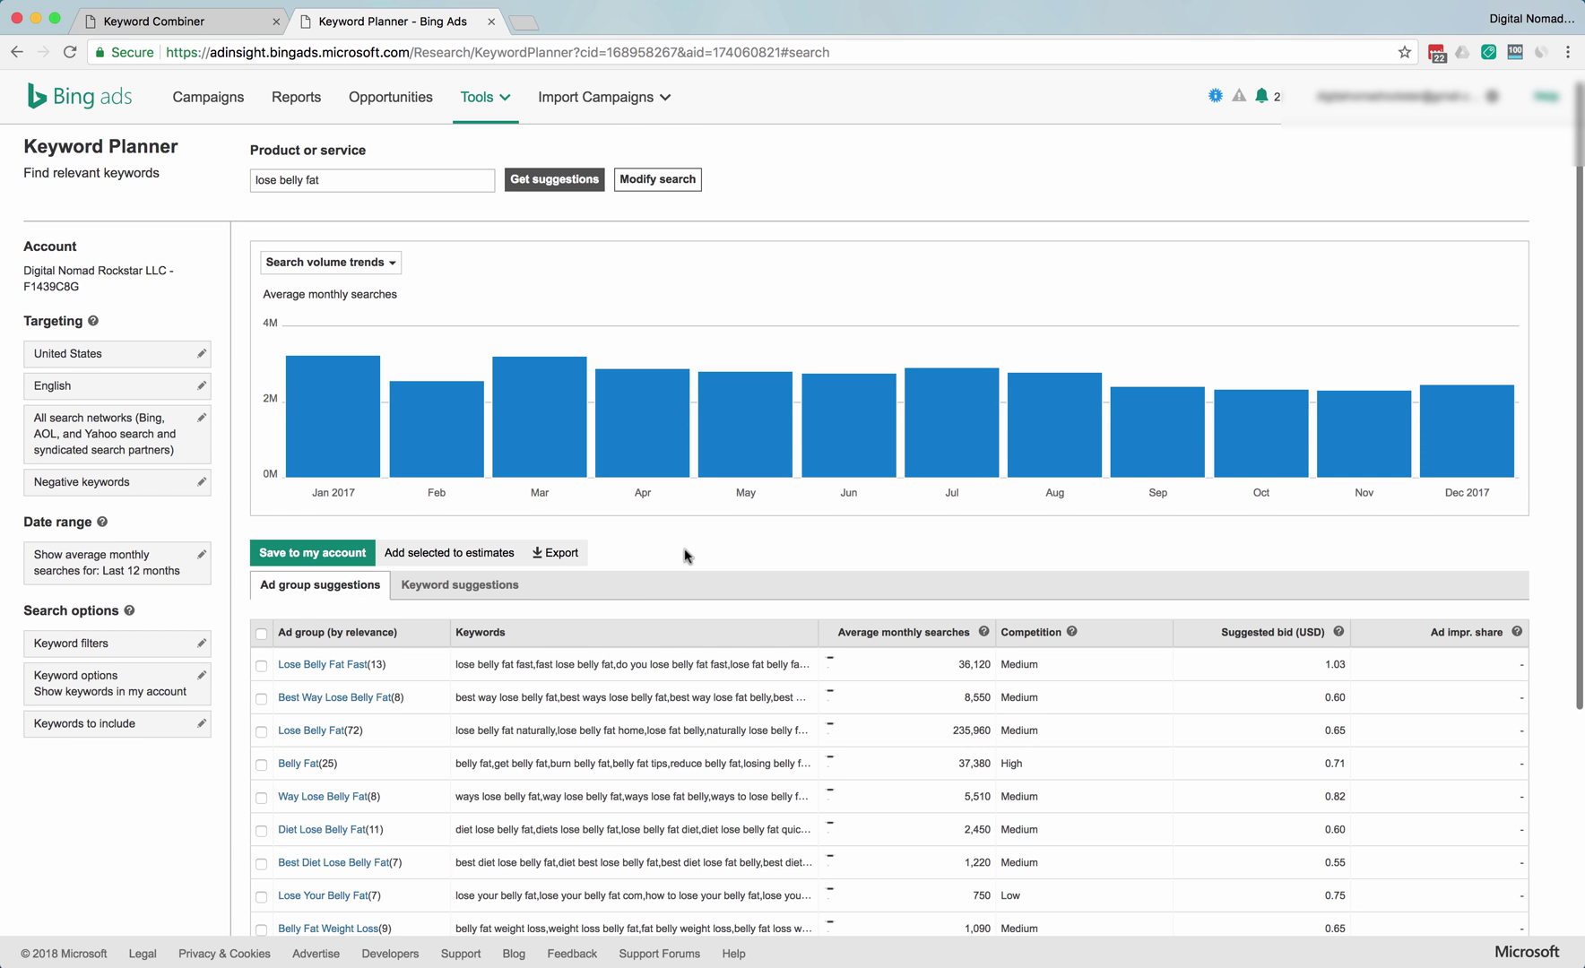
scroll(636, 565, "down", 3)
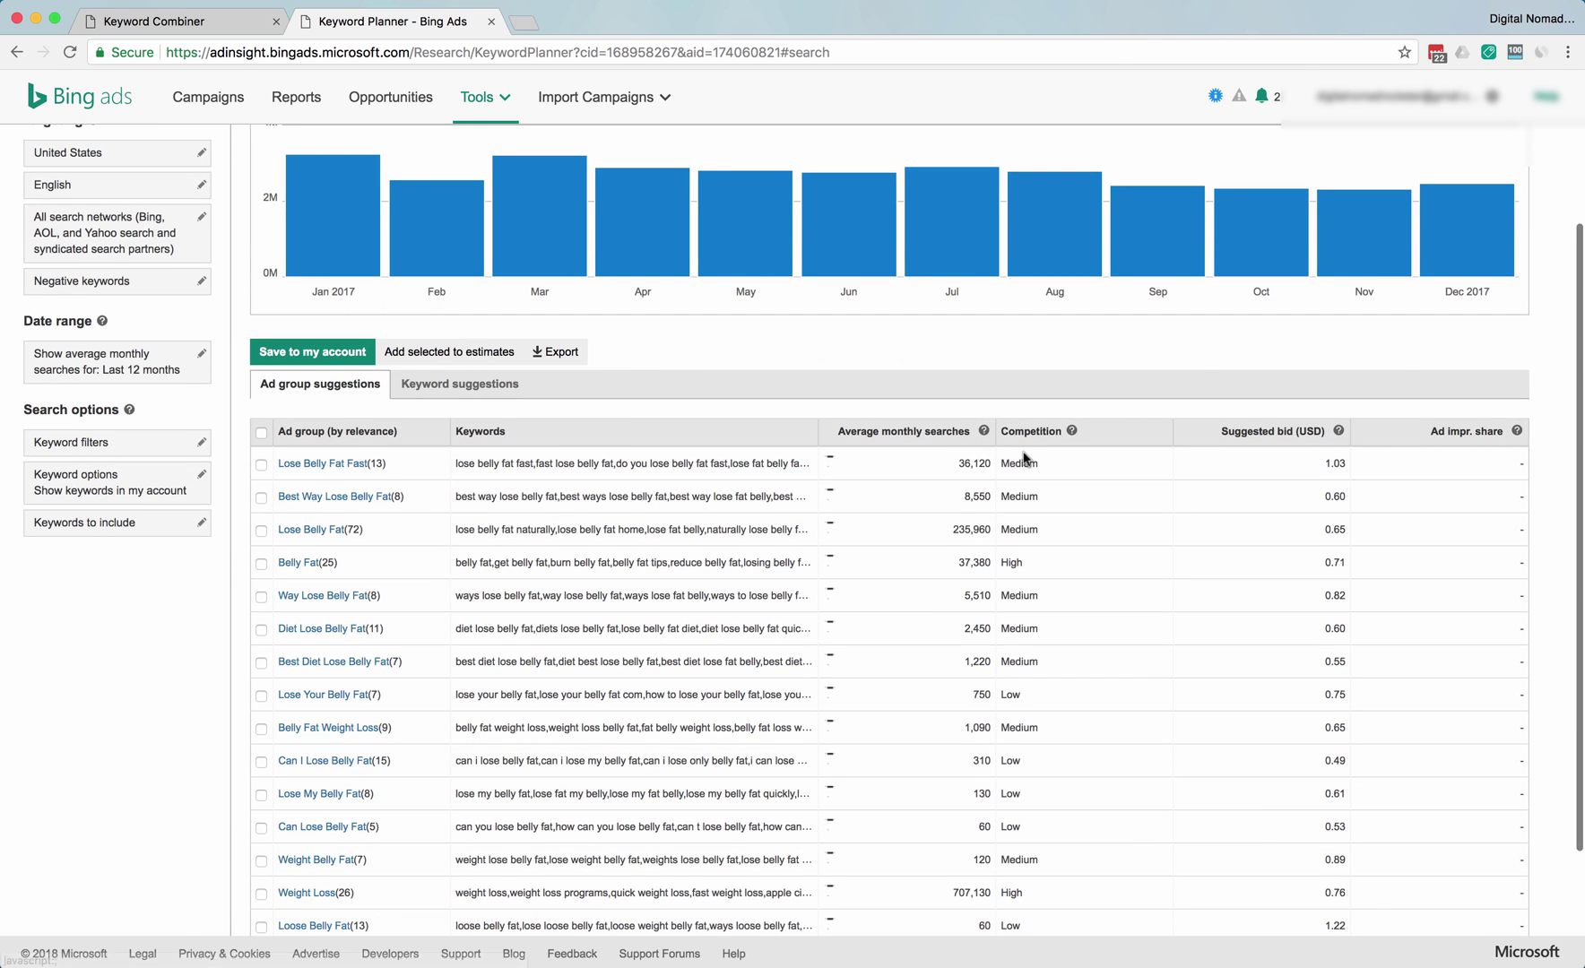
left_click(341, 530)
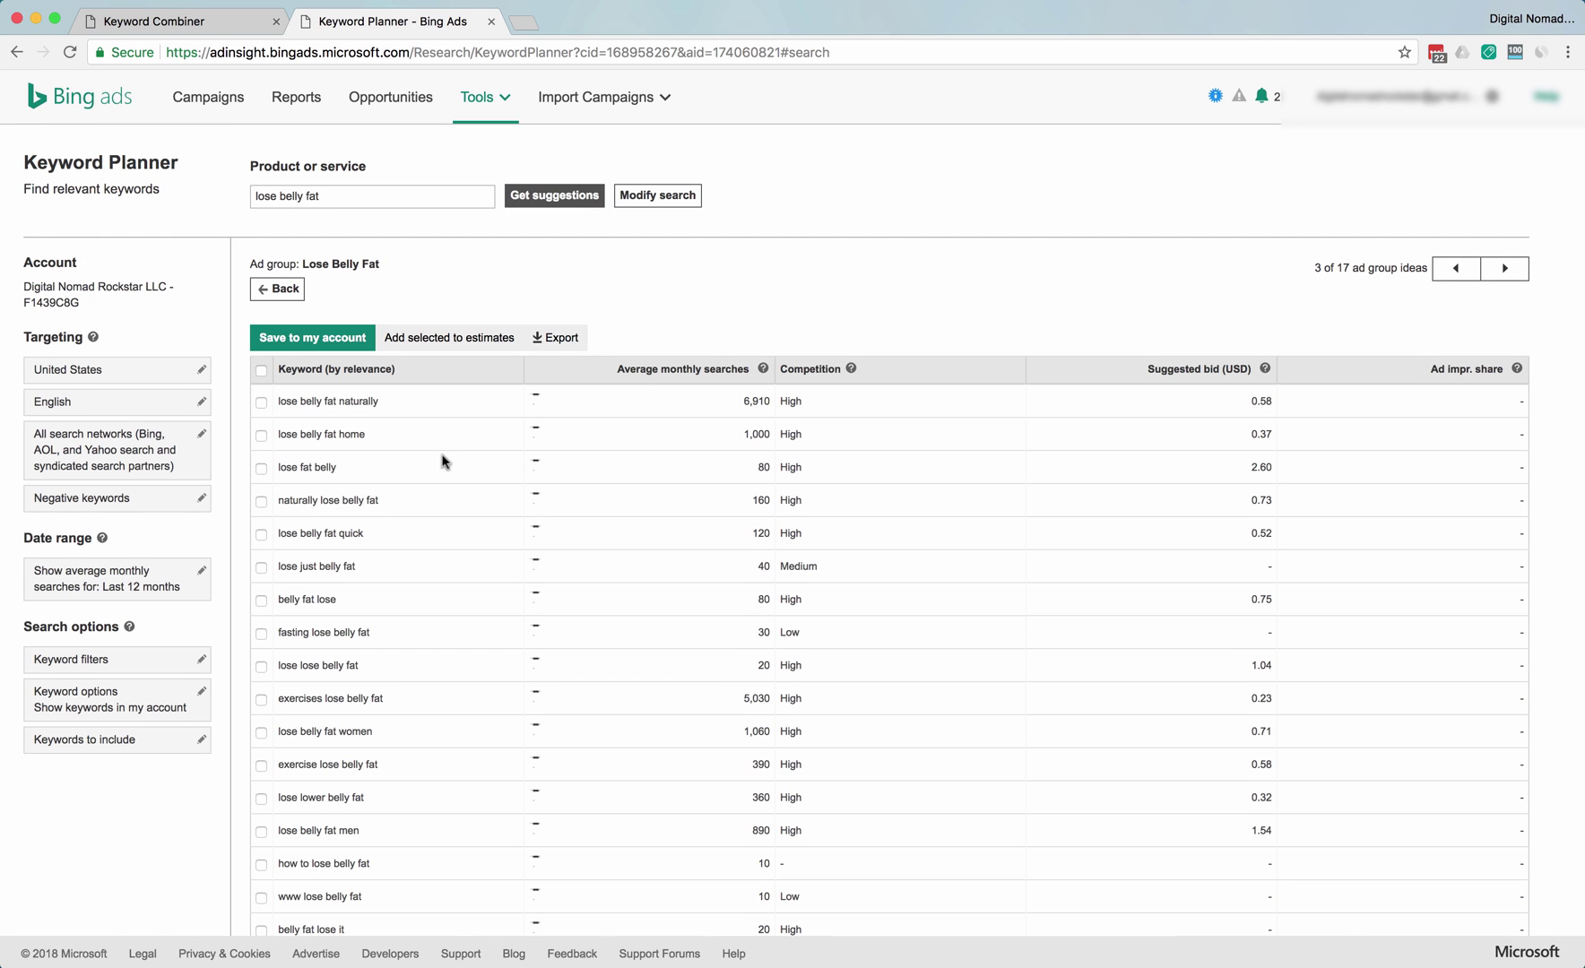
left_click(677, 372)
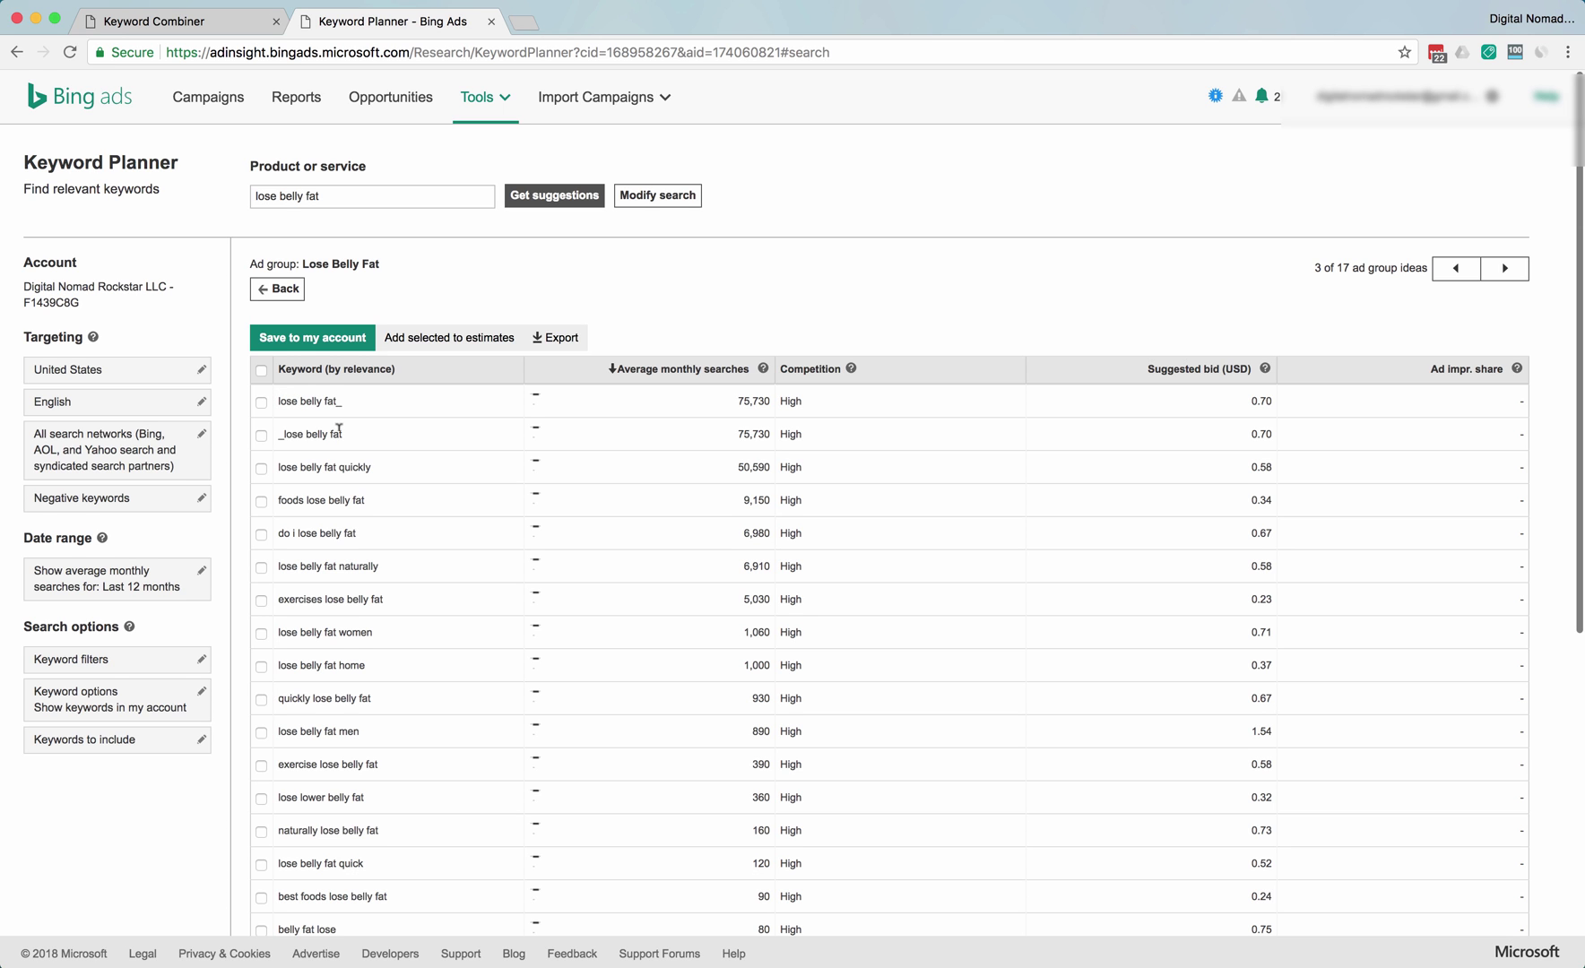
Scroll the ranked keywords and highlight 'lose belly fat quickly'.
scroll(340, 430, "down", 2)
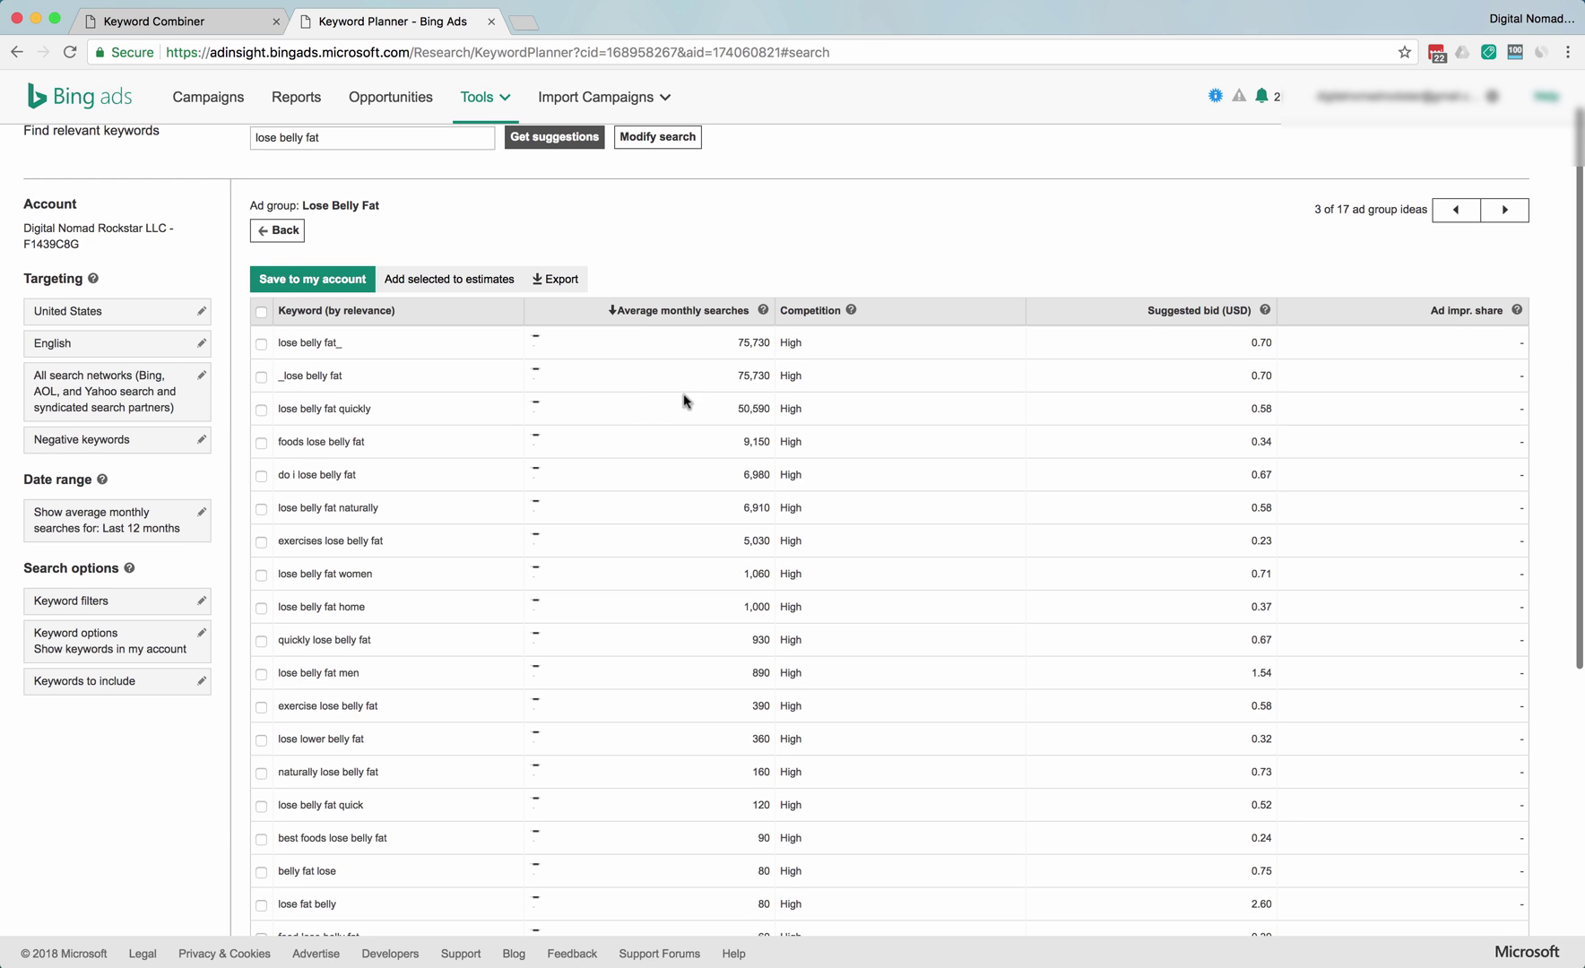
mouse_move(367, 406)
left_mouse_down()
mouse_move(277, 410)
mouse_move(375, 417)
left_mouse_up()
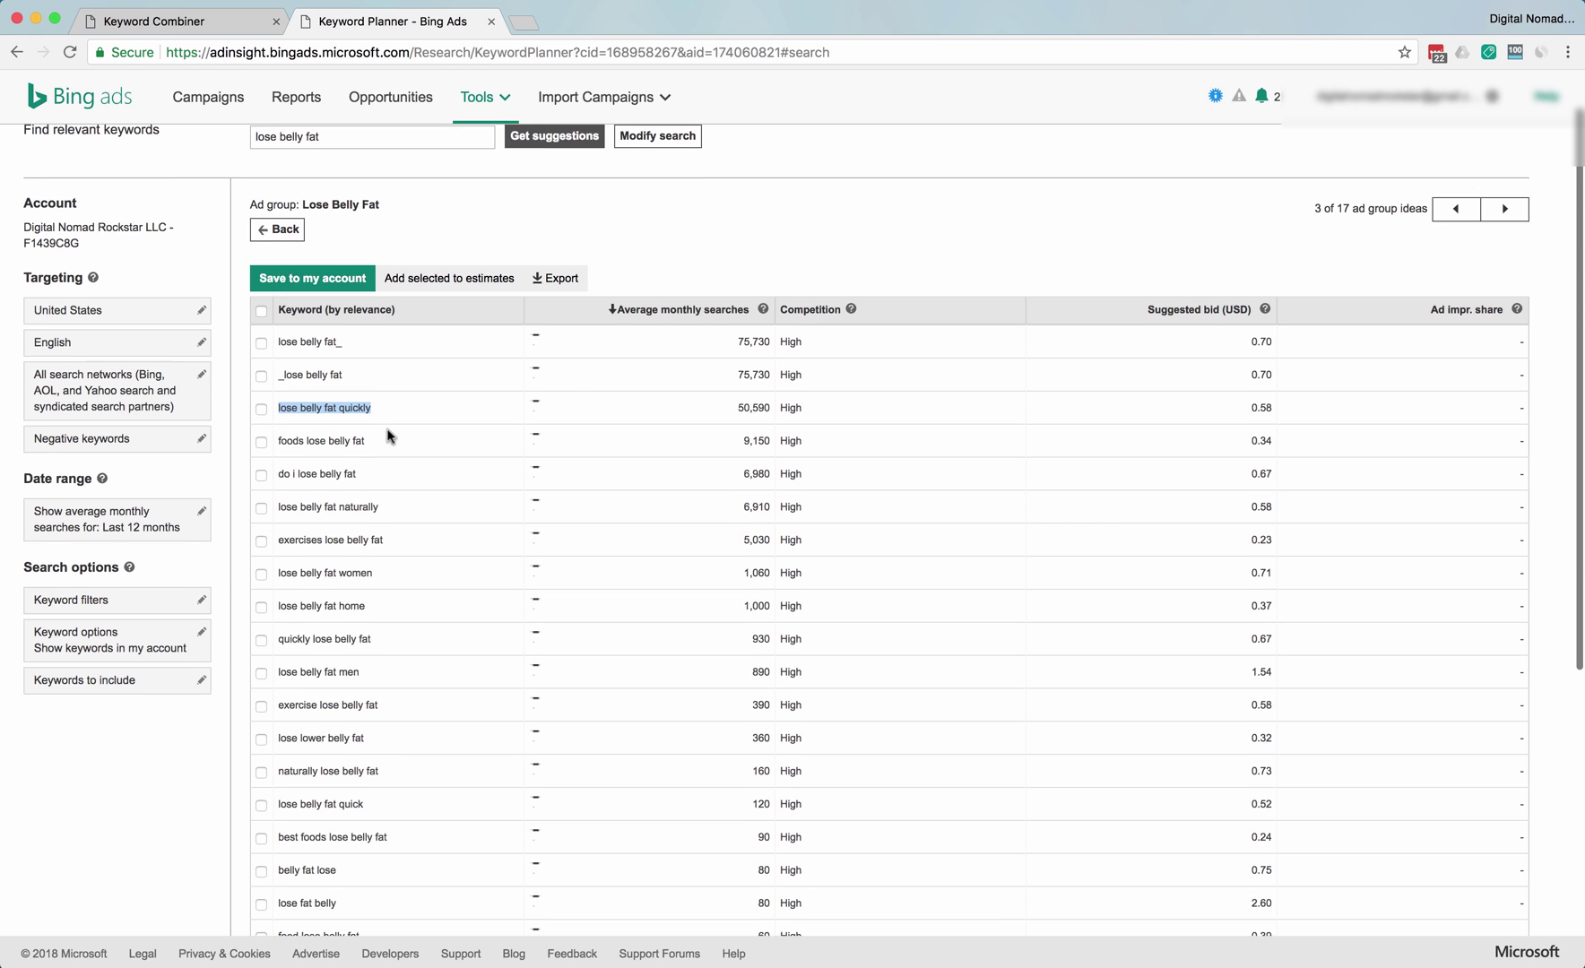
scroll(397, 436, "down", 1)
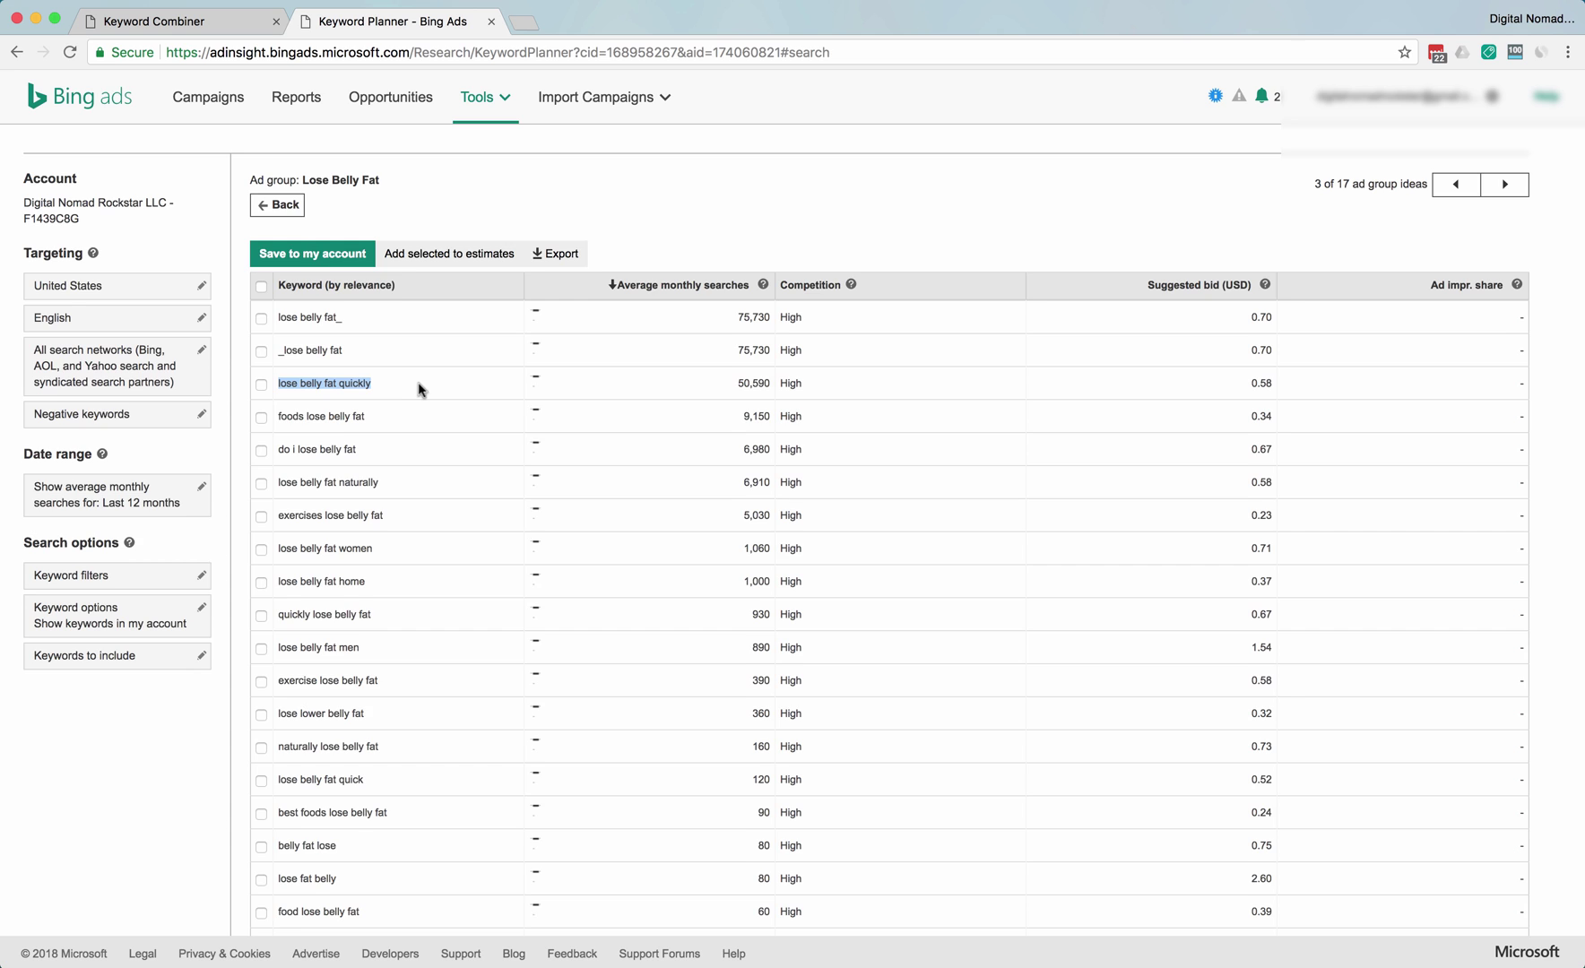
scroll(419, 388, "down", 1)
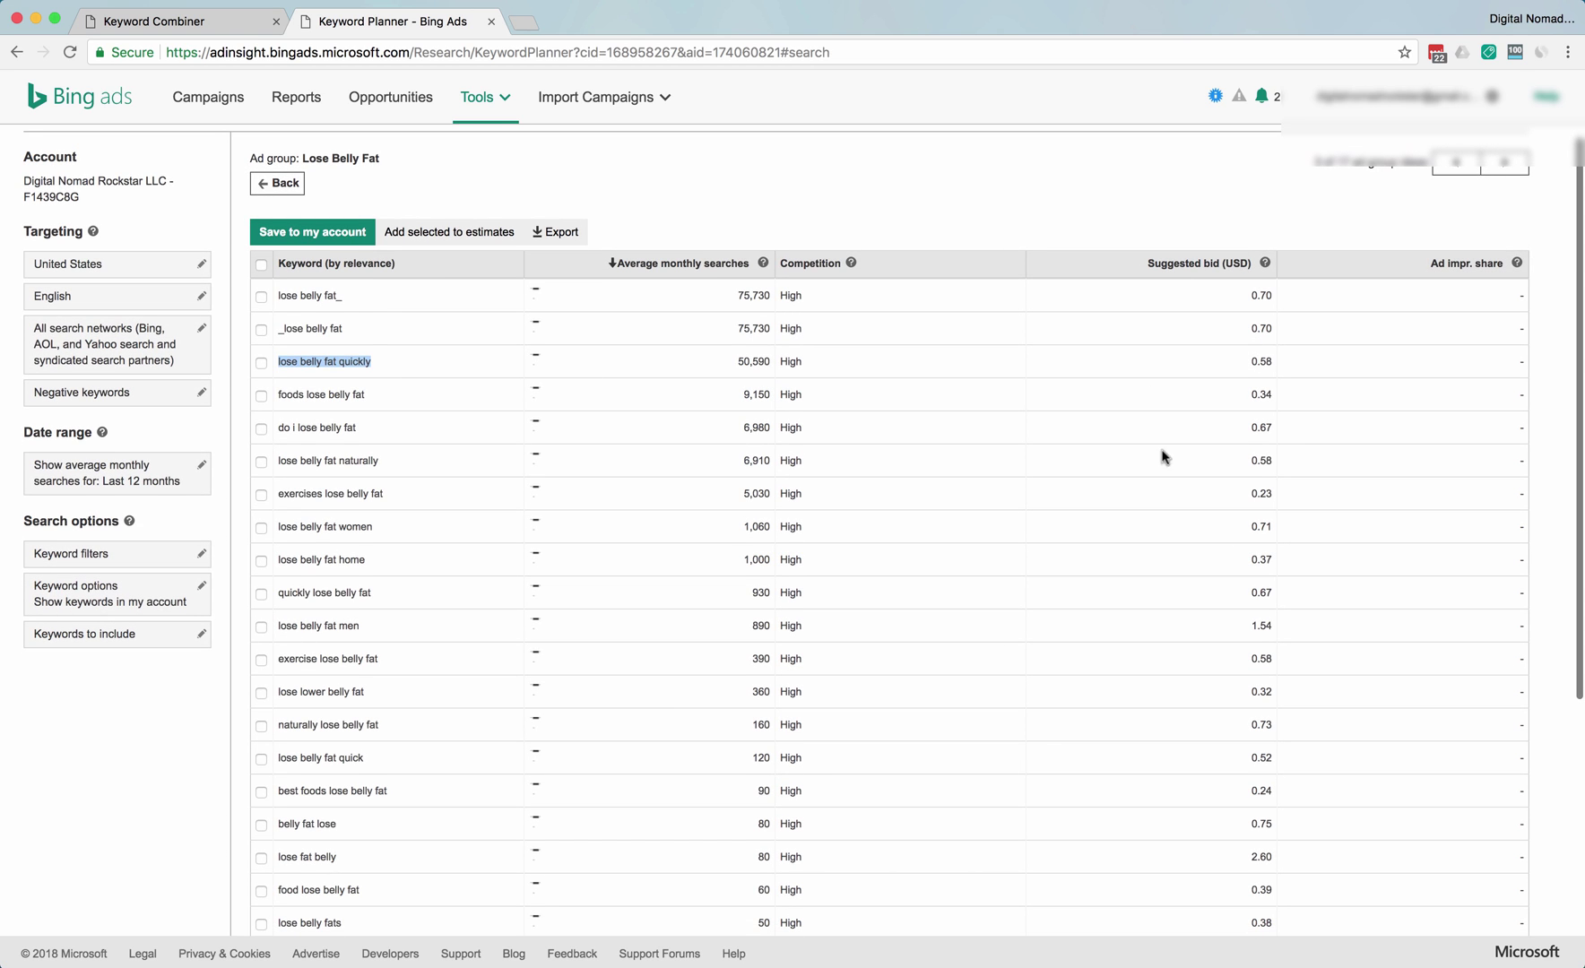
scroll(338, 394, "down", 1)
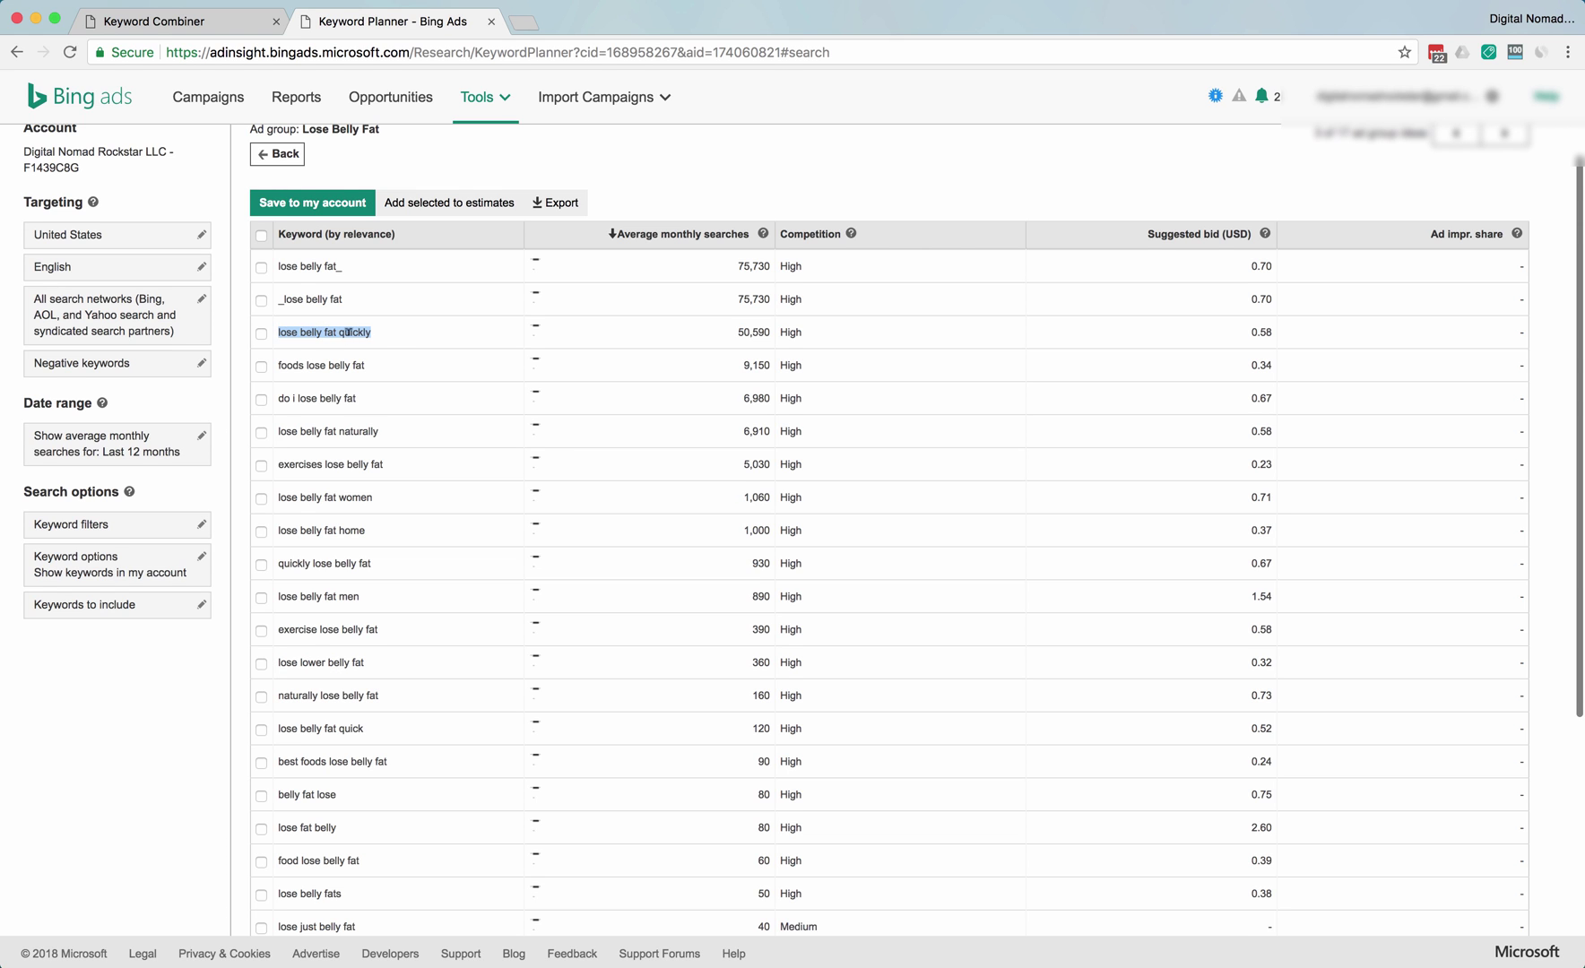
scroll(320, 353, "down", 1)
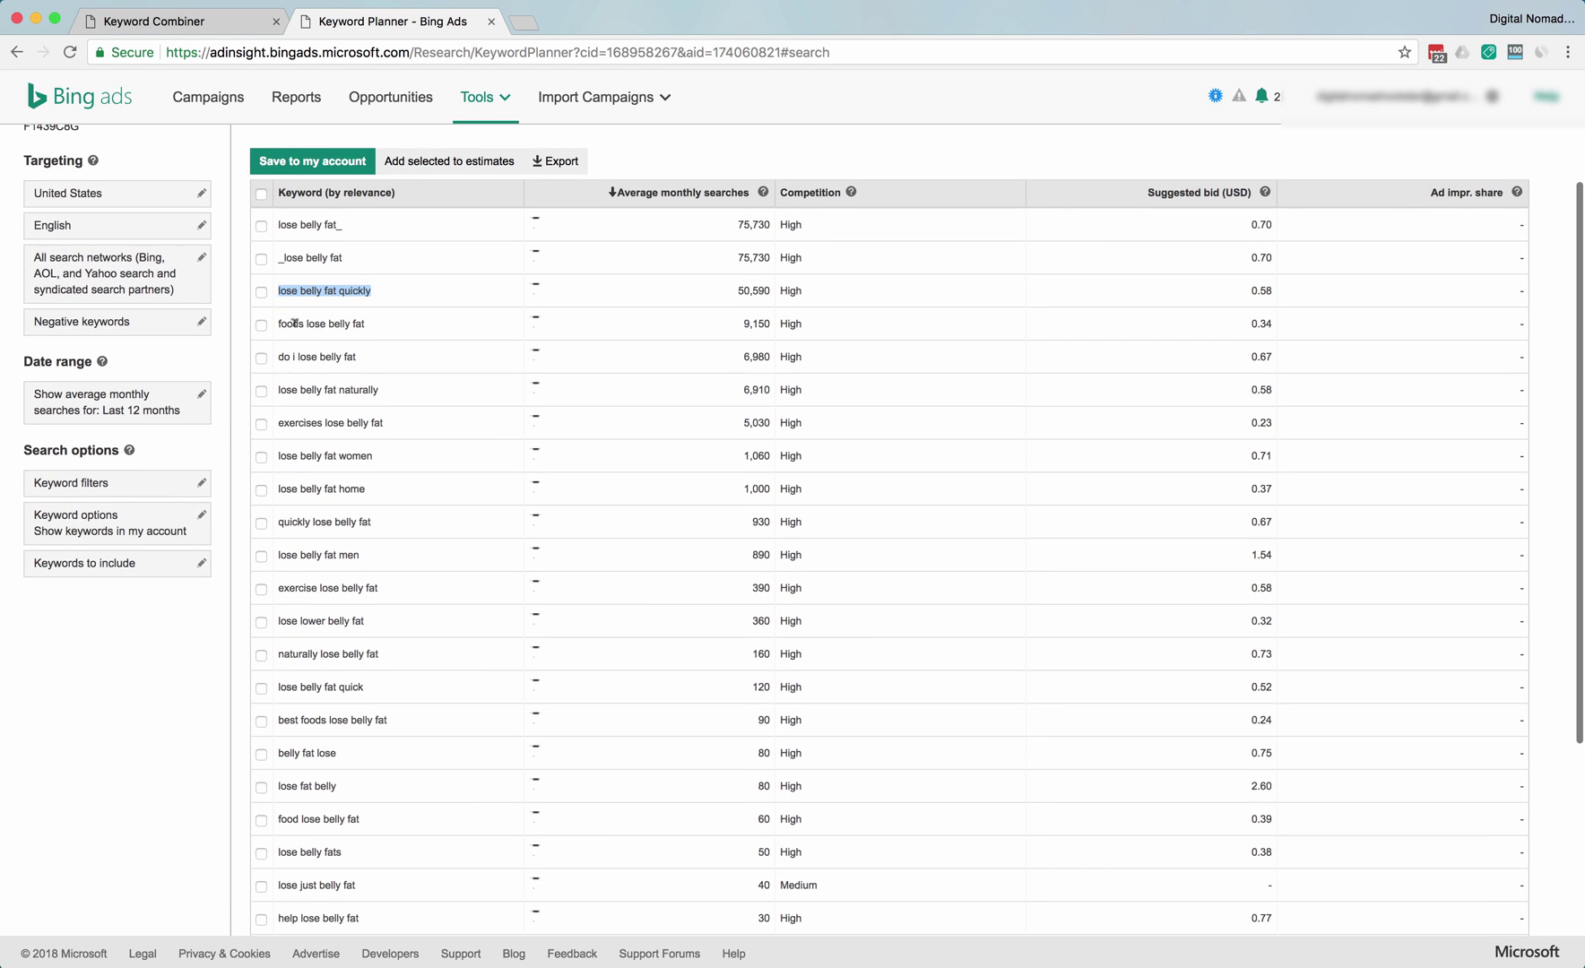
scroll(295, 323, "down", 1)
Highlight the 'foods lose belly fat' keyword, then the top keyword in the list.
left_click_drag(278, 270, 379, 277)
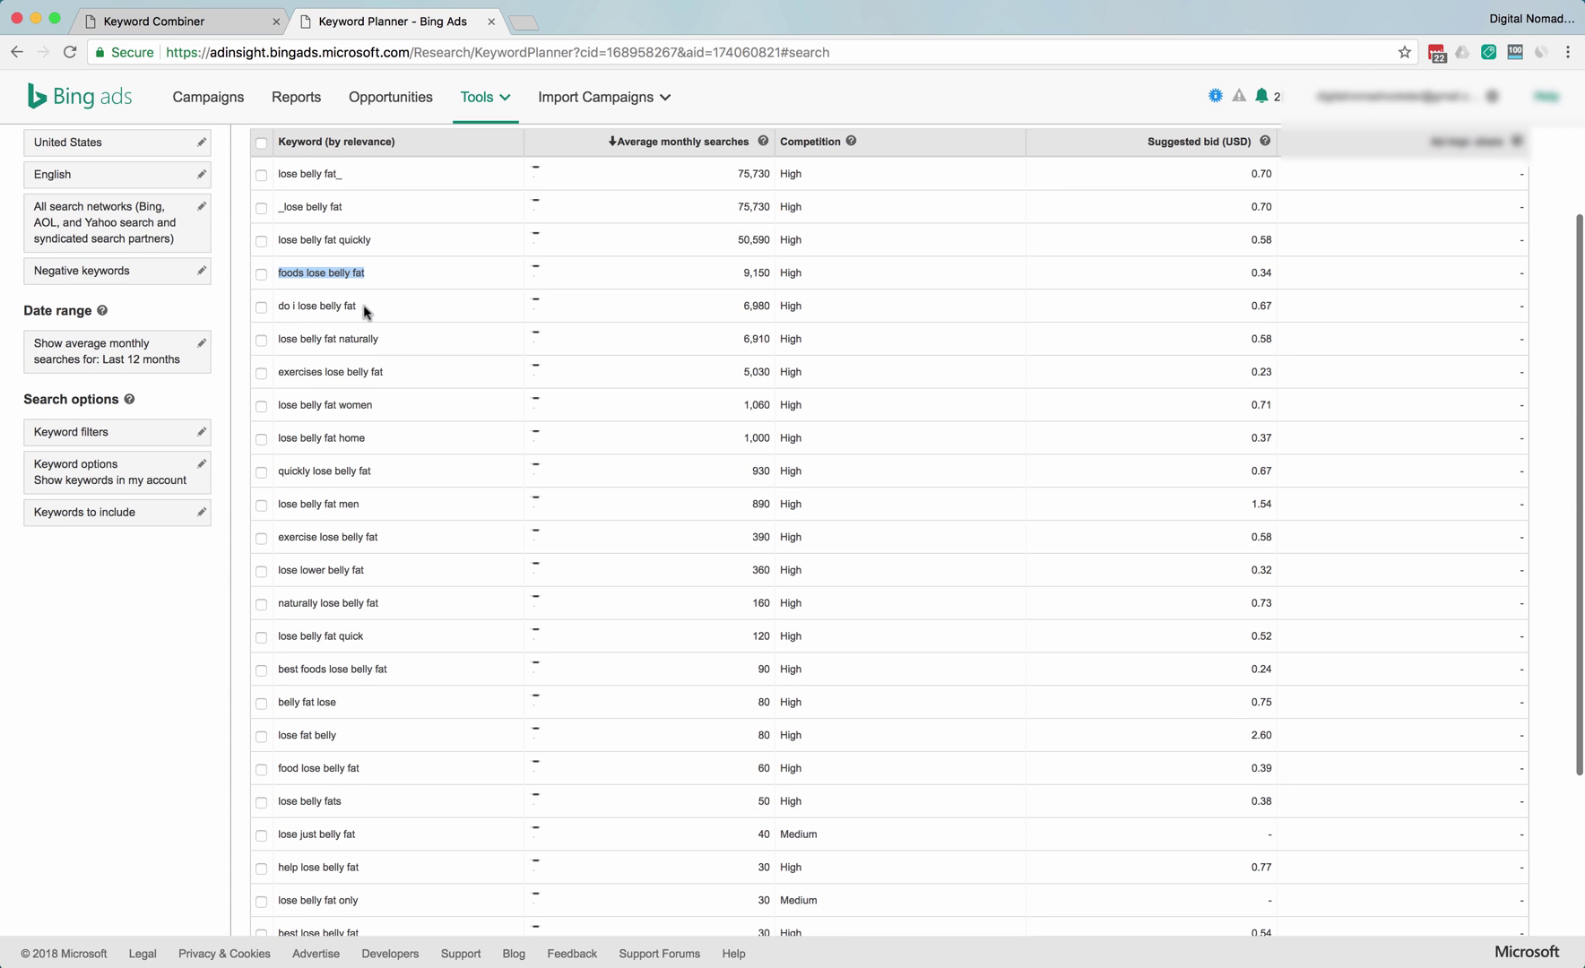
left_click_drag(360, 308, 315, 307)
left_click(318, 330)
scroll(319, 345, "down", 5)
scroll(320, 350, "up", 5)
scroll(320, 353, "up", 5)
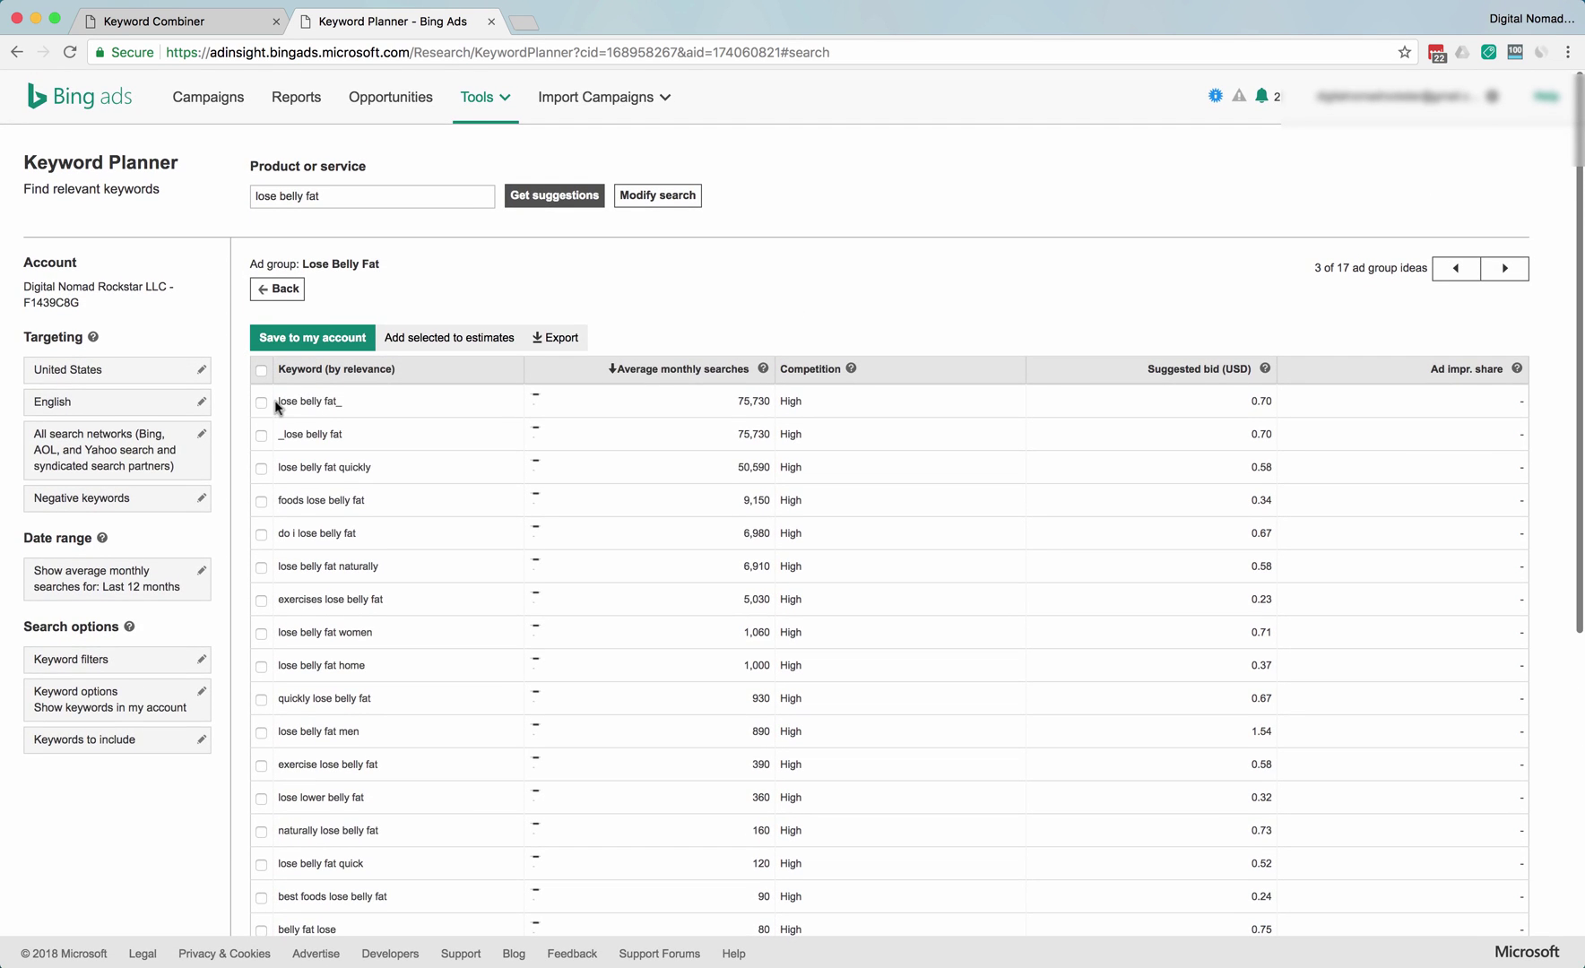
left_click_drag(277, 406, 344, 402)
scroll(377, 412, "down", 2)
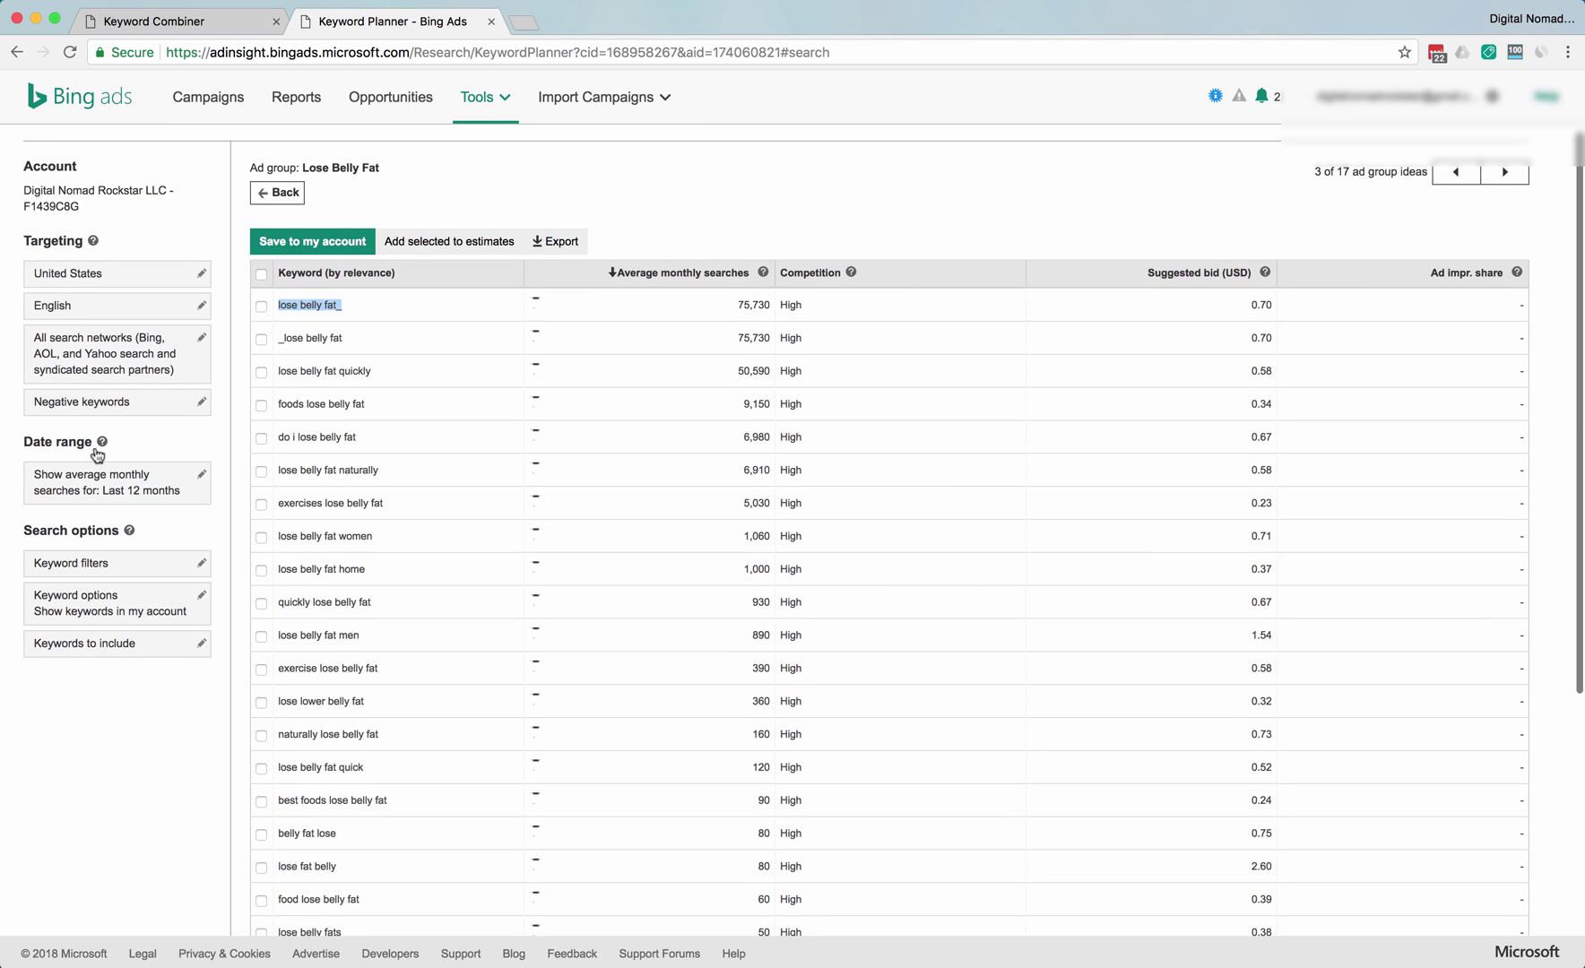
scroll(317, 450, "up", 2)
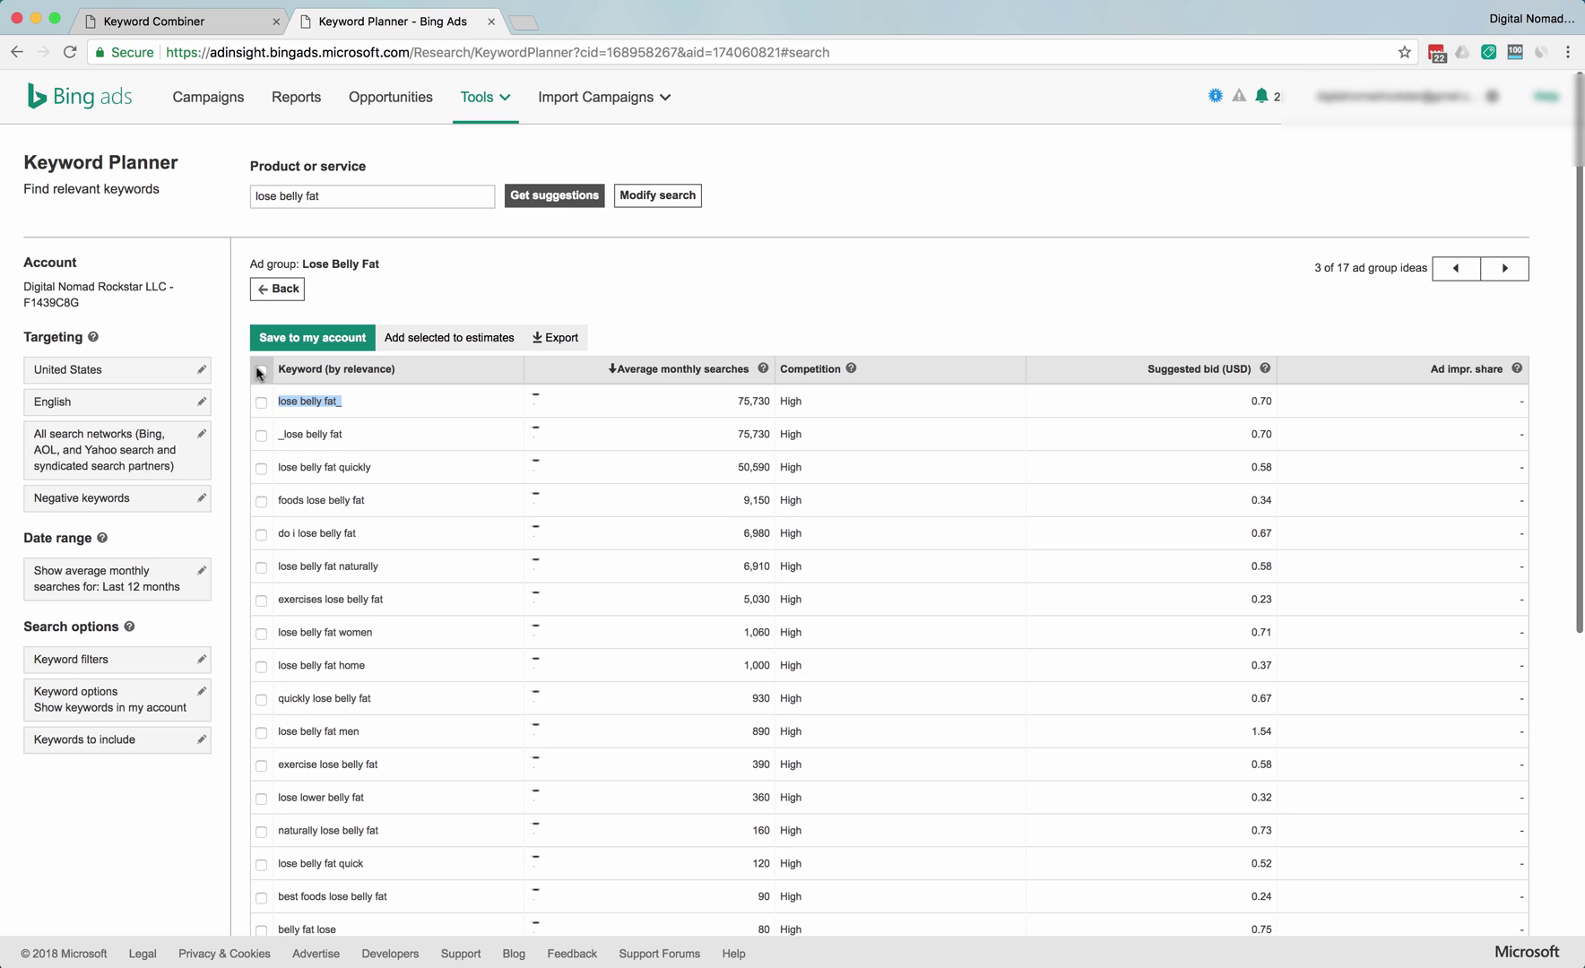
Tick the select-all checkbox to check every Lose Belly Fat keyword on the page.
left_click(262, 368)
scroll(347, 453, "down", 6)
scroll(349, 448, "up", 6)
scroll(328, 457, "down", 6)
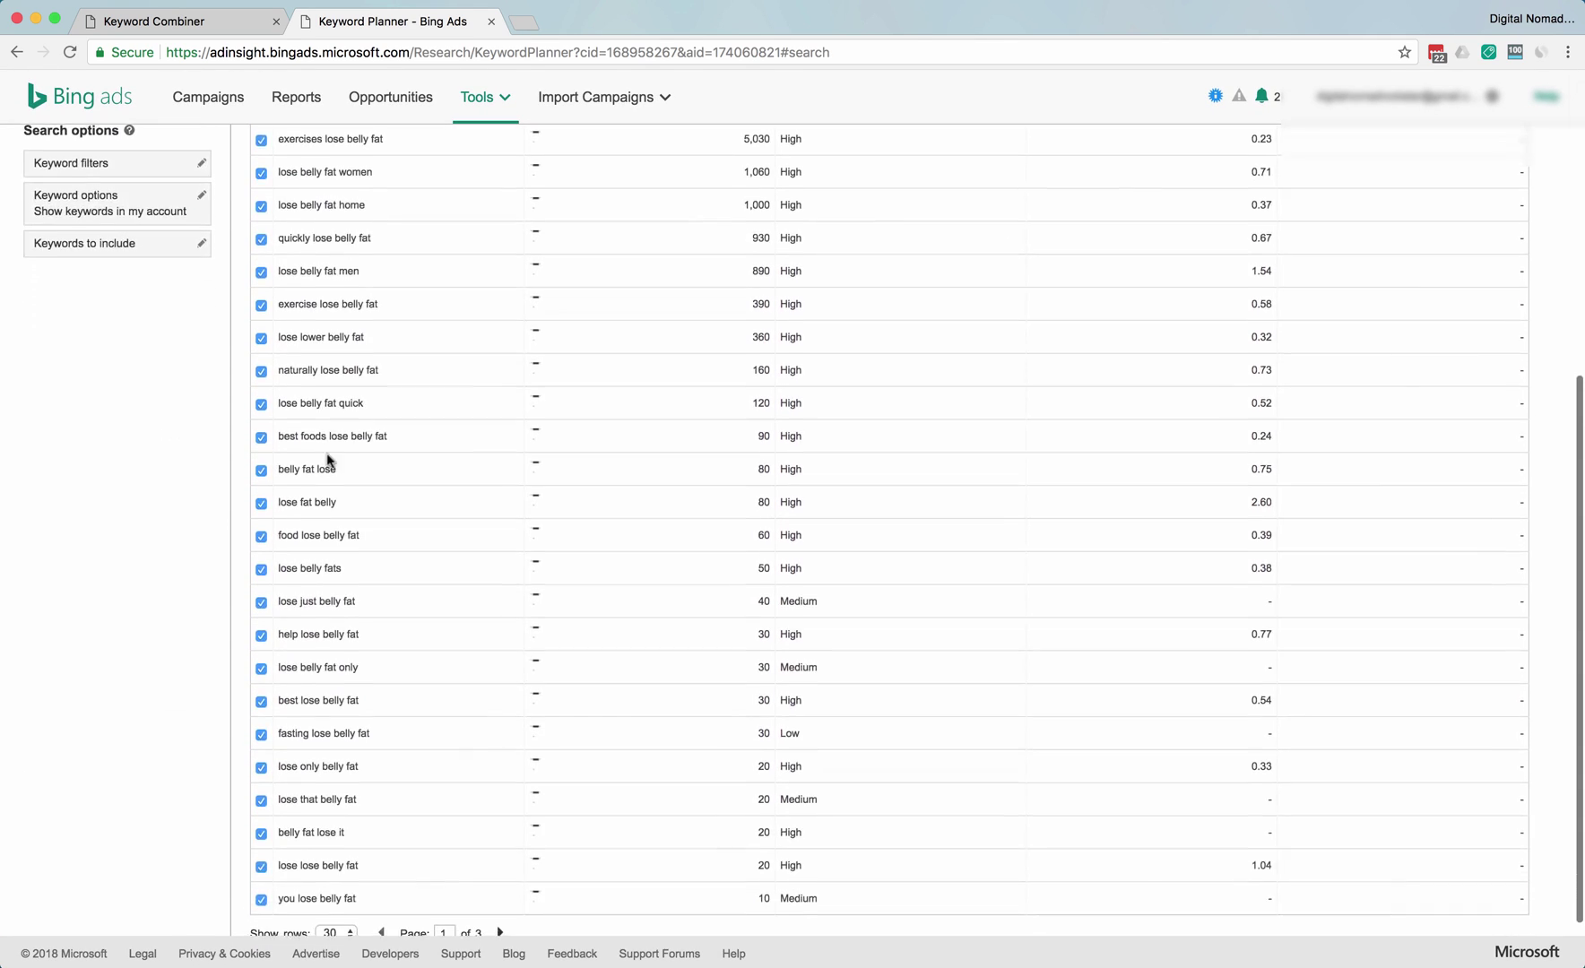
scroll(330, 456, "up", 7)
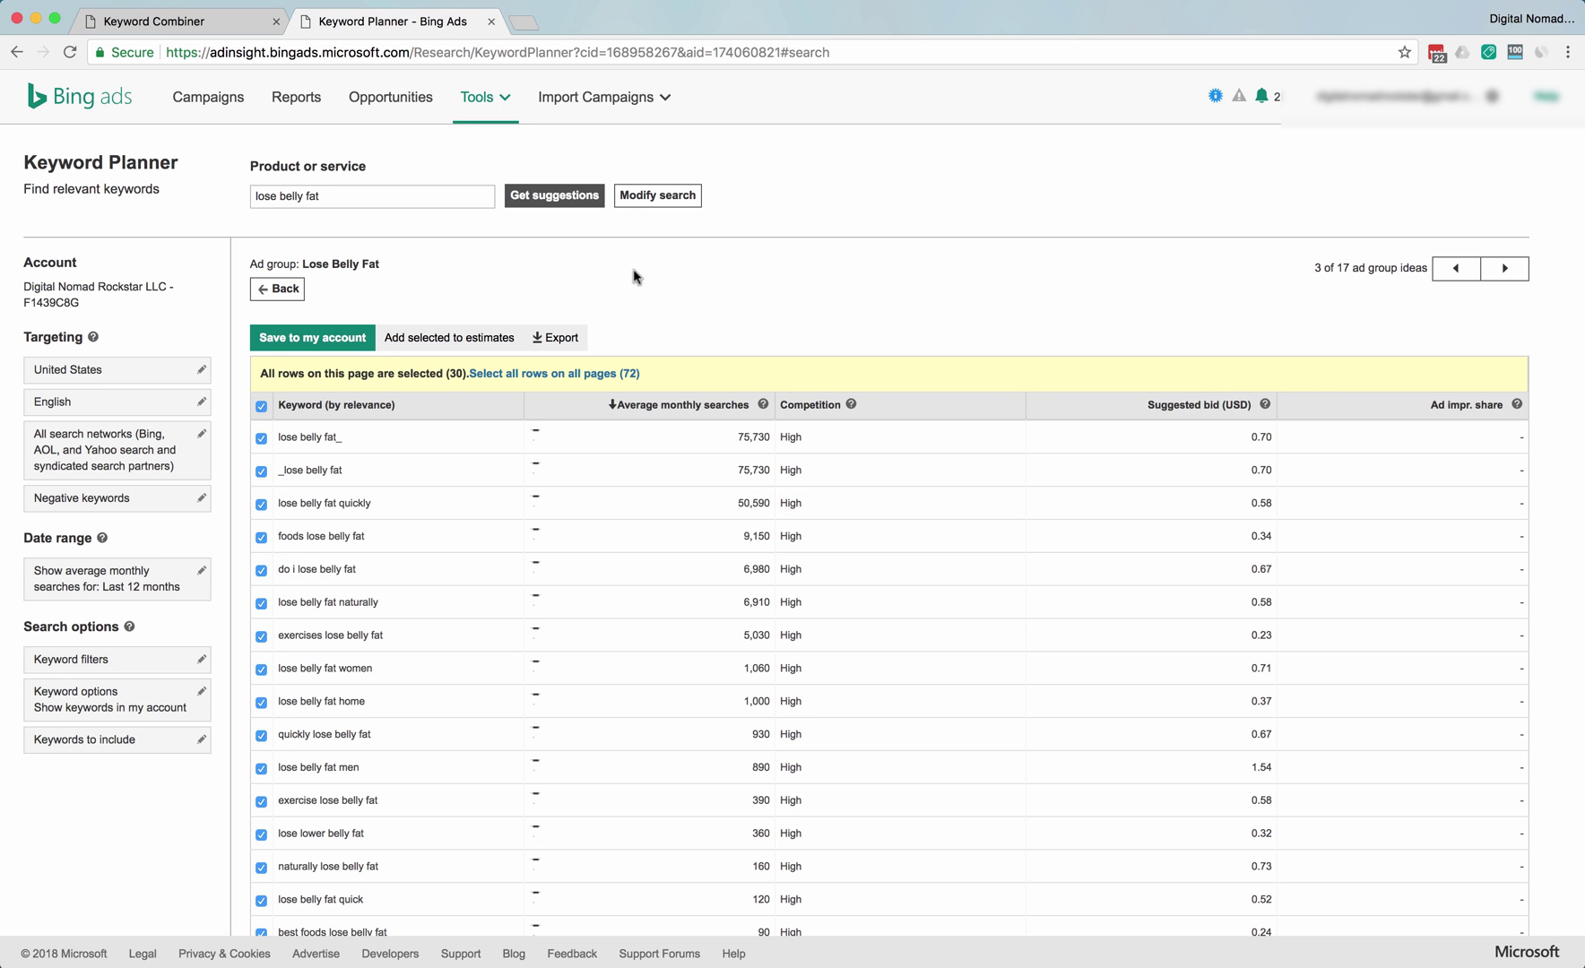
scroll(435, 395, "down", 3)
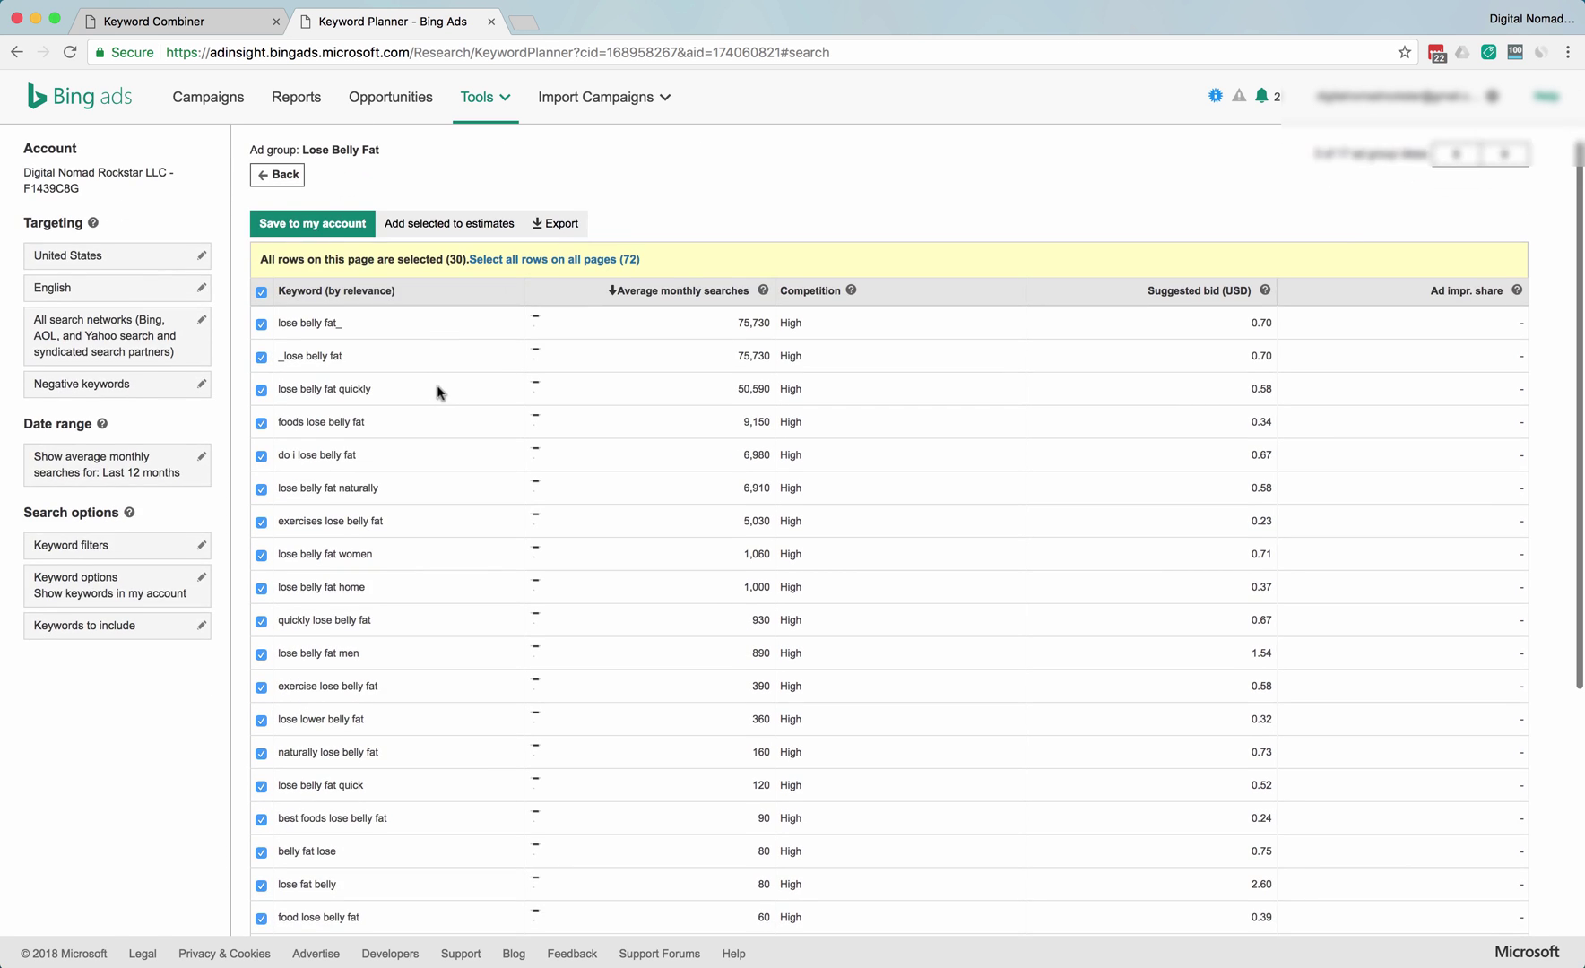
scroll(448, 390, "up", 3)
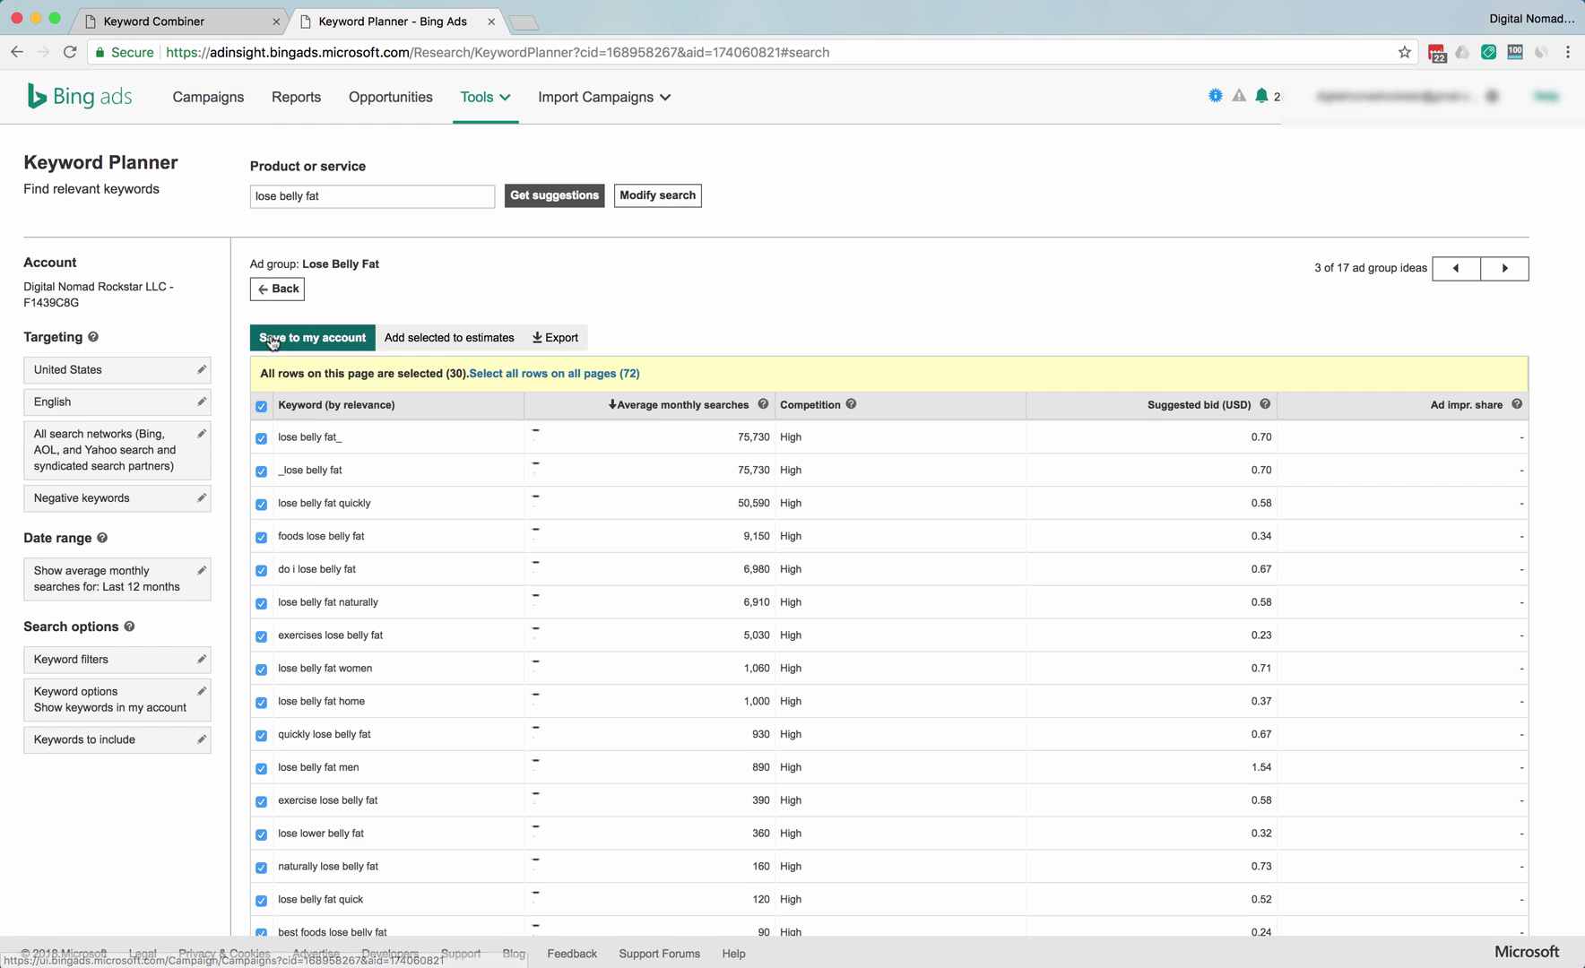
Reopen the Lose Belly Fat ad group and select all its keyword rows again.
left_click(283, 290)
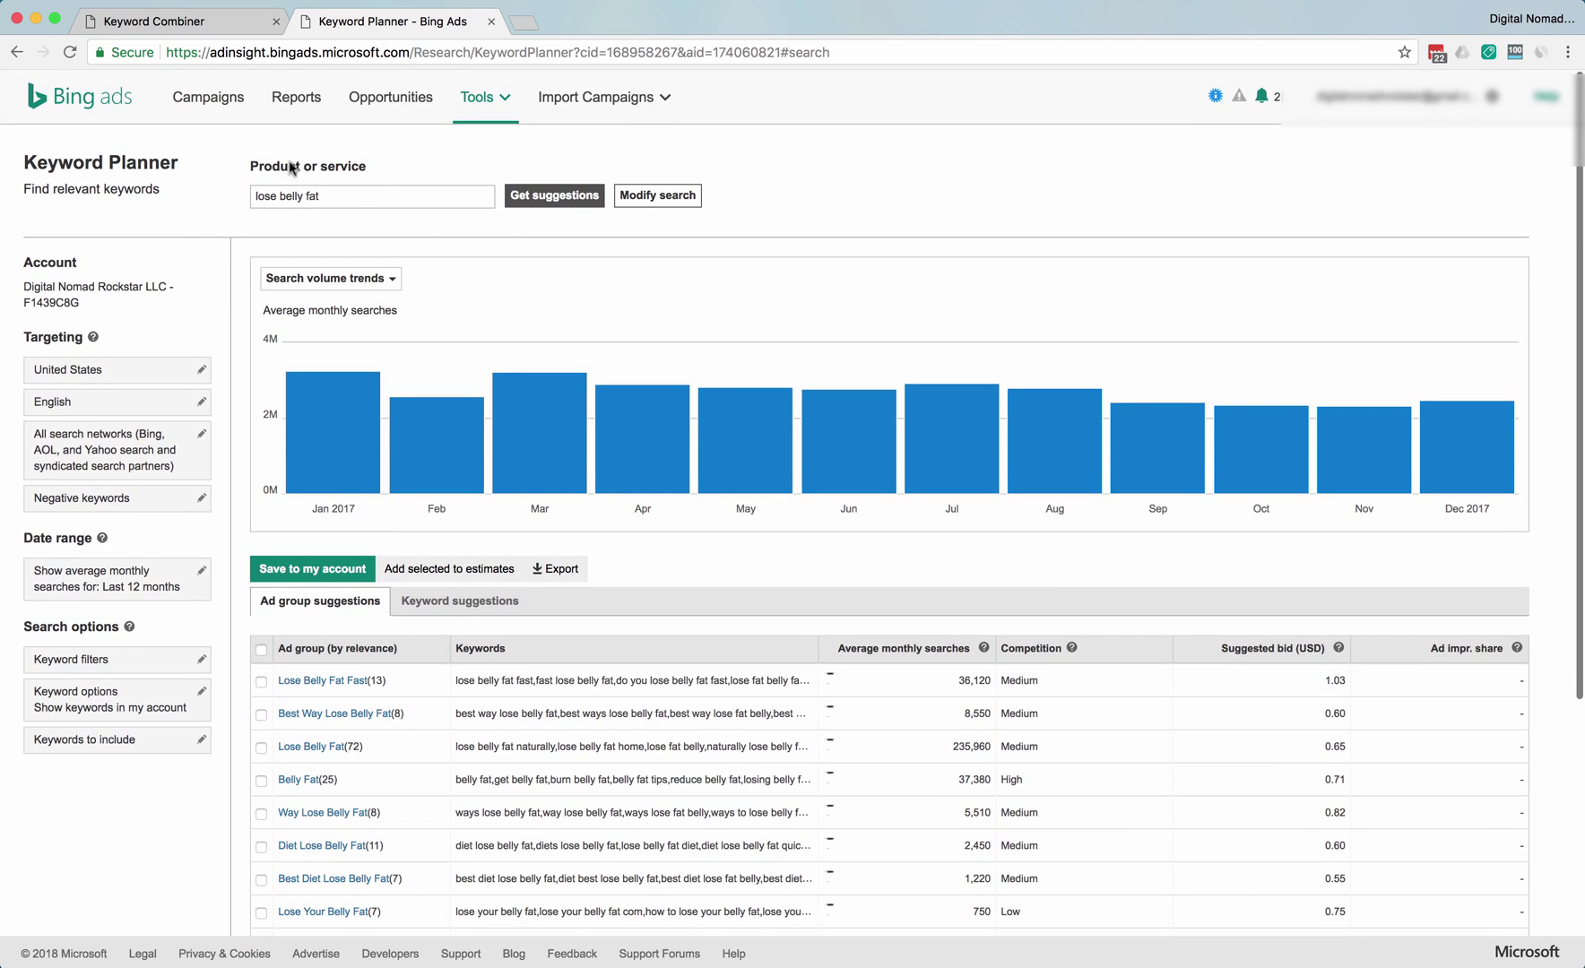
left_click(313, 745)
scroll(276, 299, "down", 3)
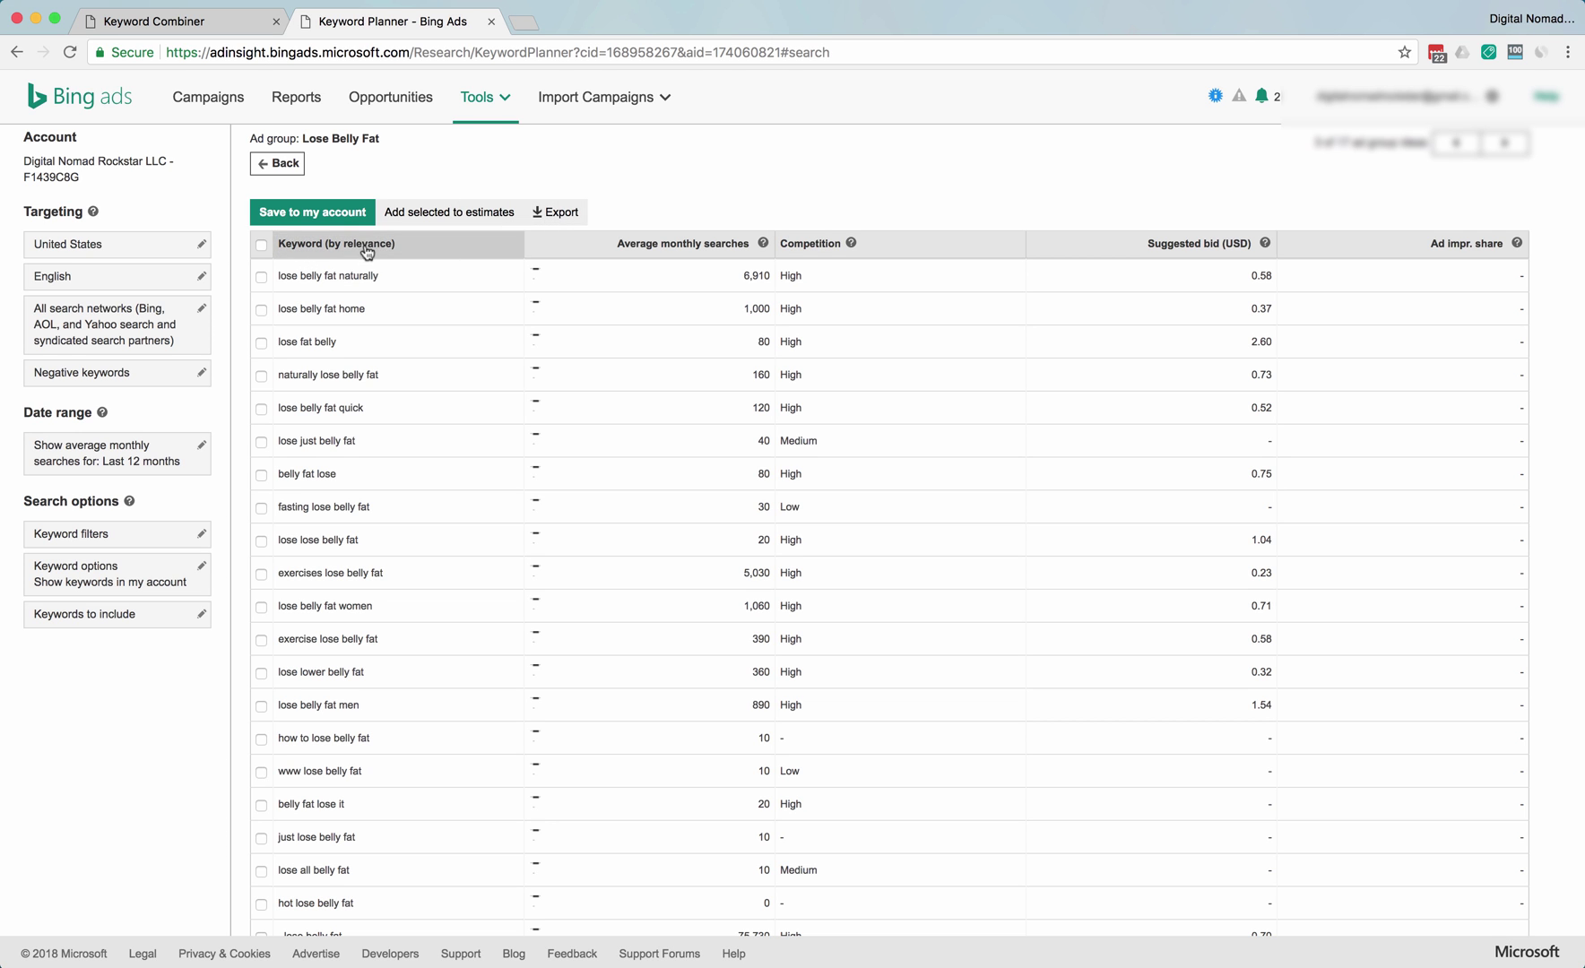
left_click(261, 244)
scroll(375, 432, "down", 6)
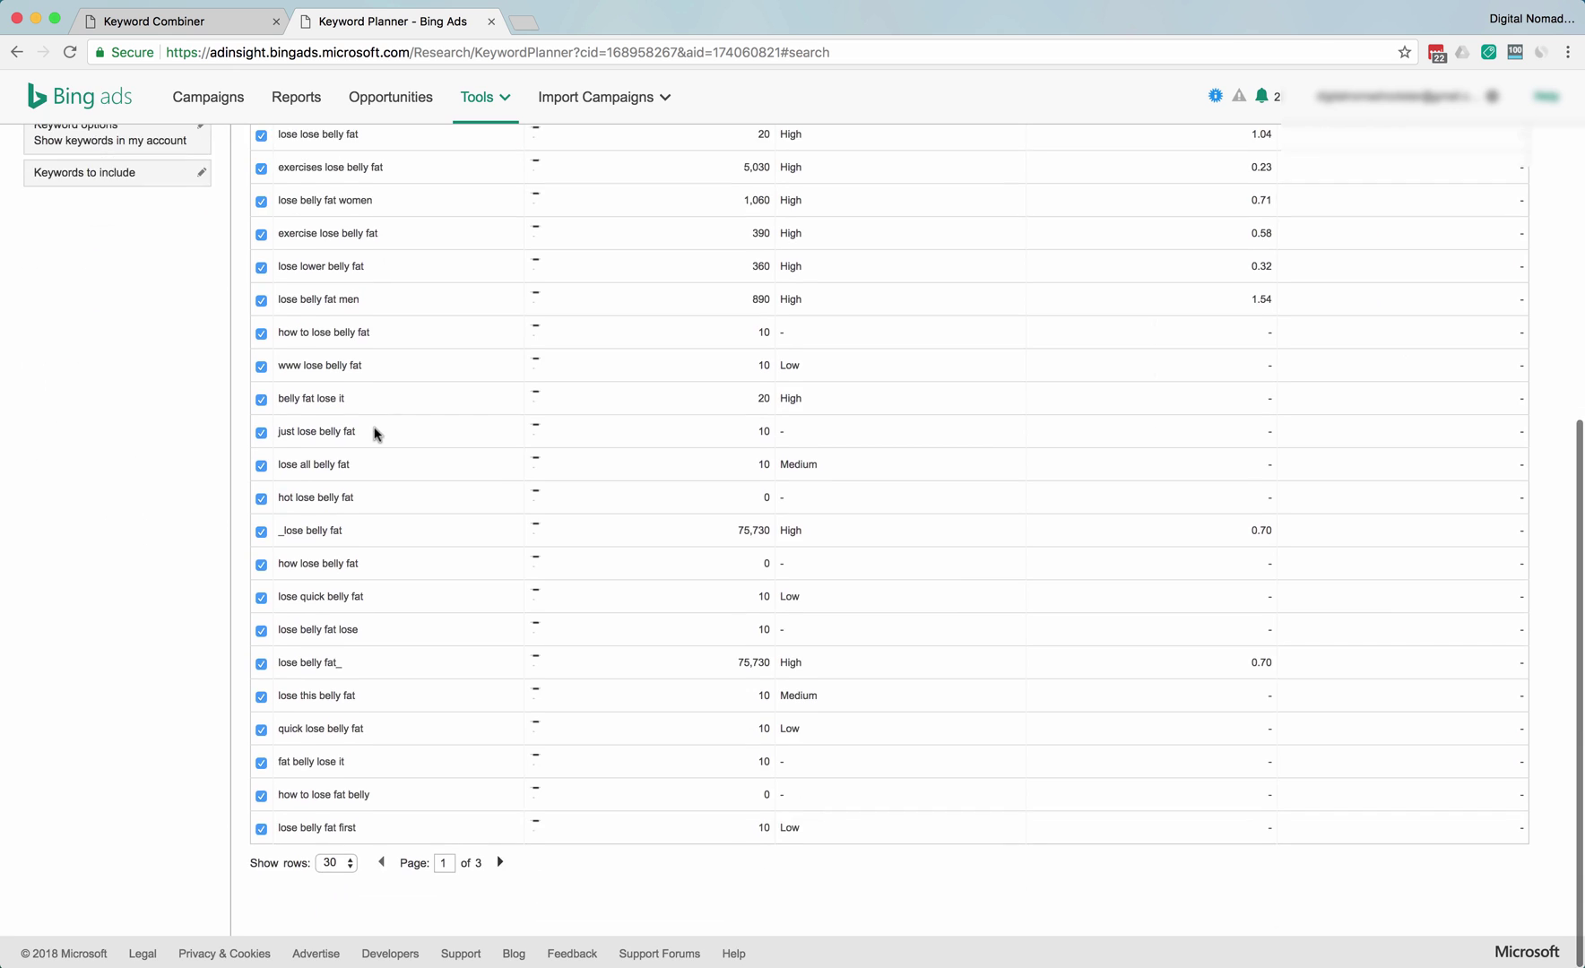
scroll(376, 434, "up", 5)
scroll(375, 434, "up", 3)
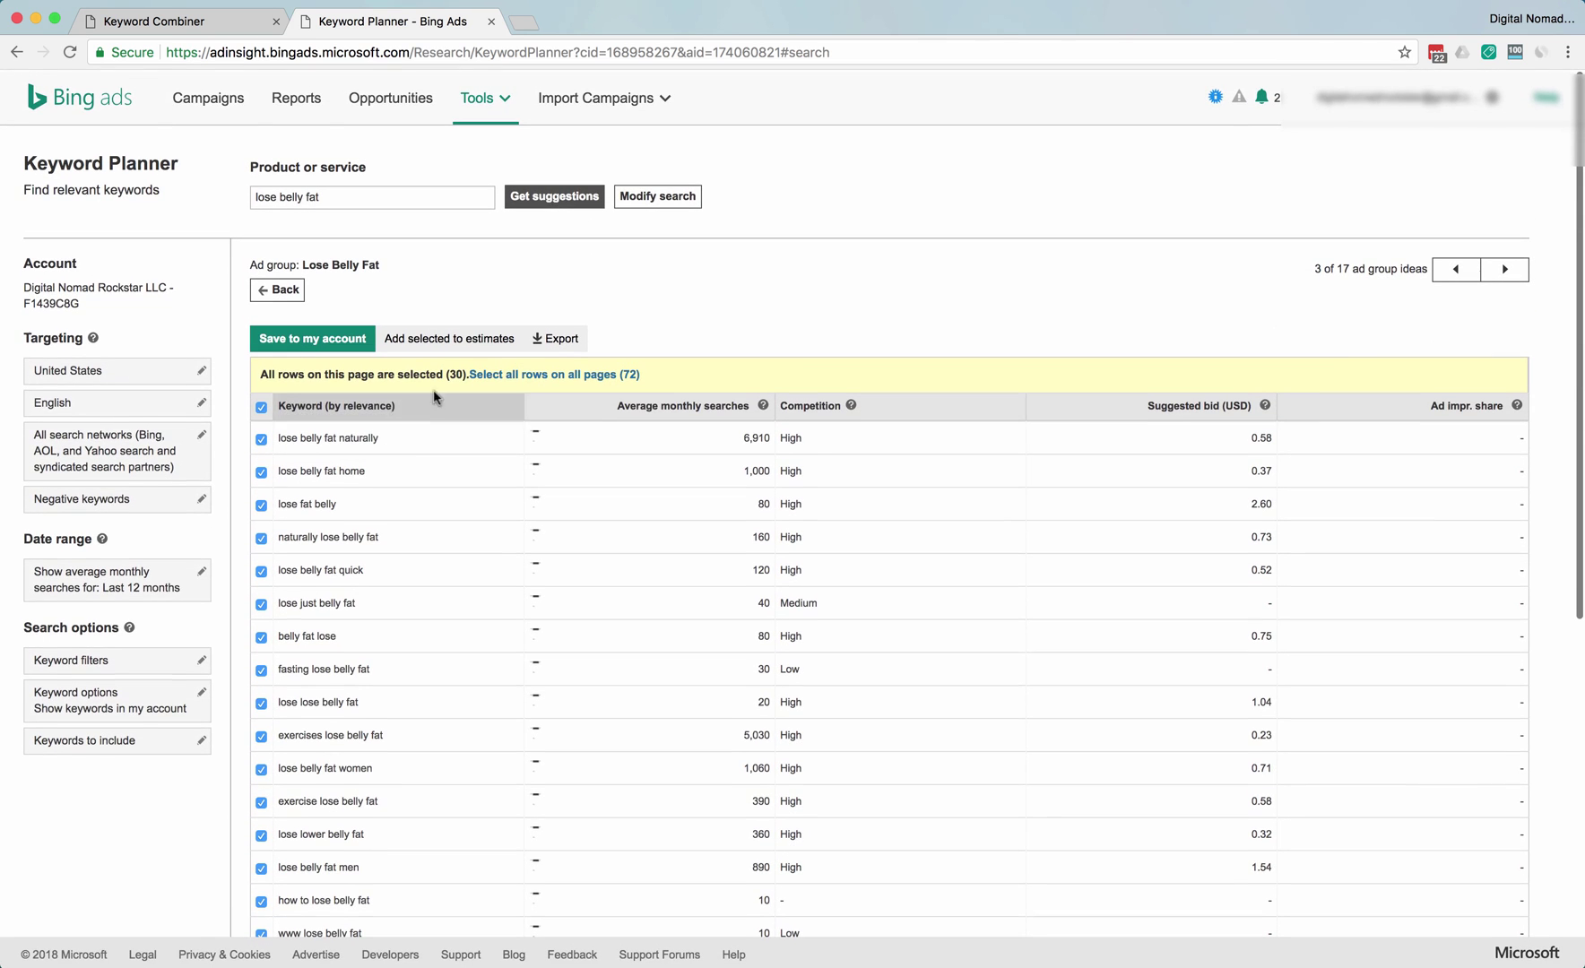
Export the Lose Belly Fat keywords' historical statistics as CSV and open the file in Excel.
left_click(560, 338)
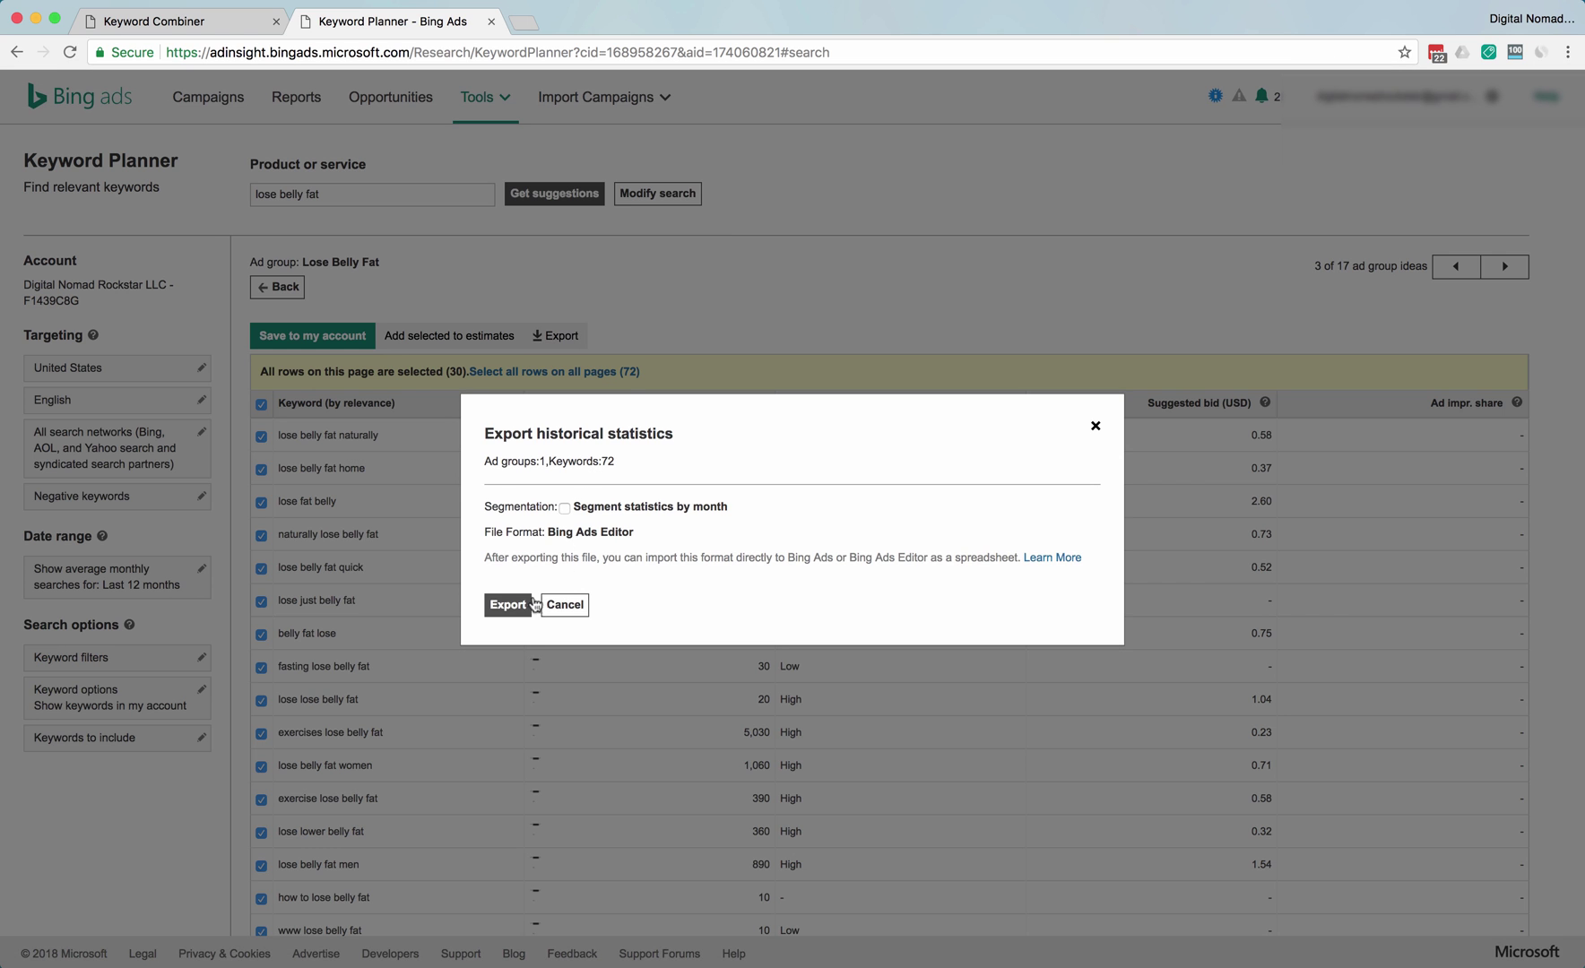
left_click(513, 607)
left_click(511, 607)
left_click(509, 610)
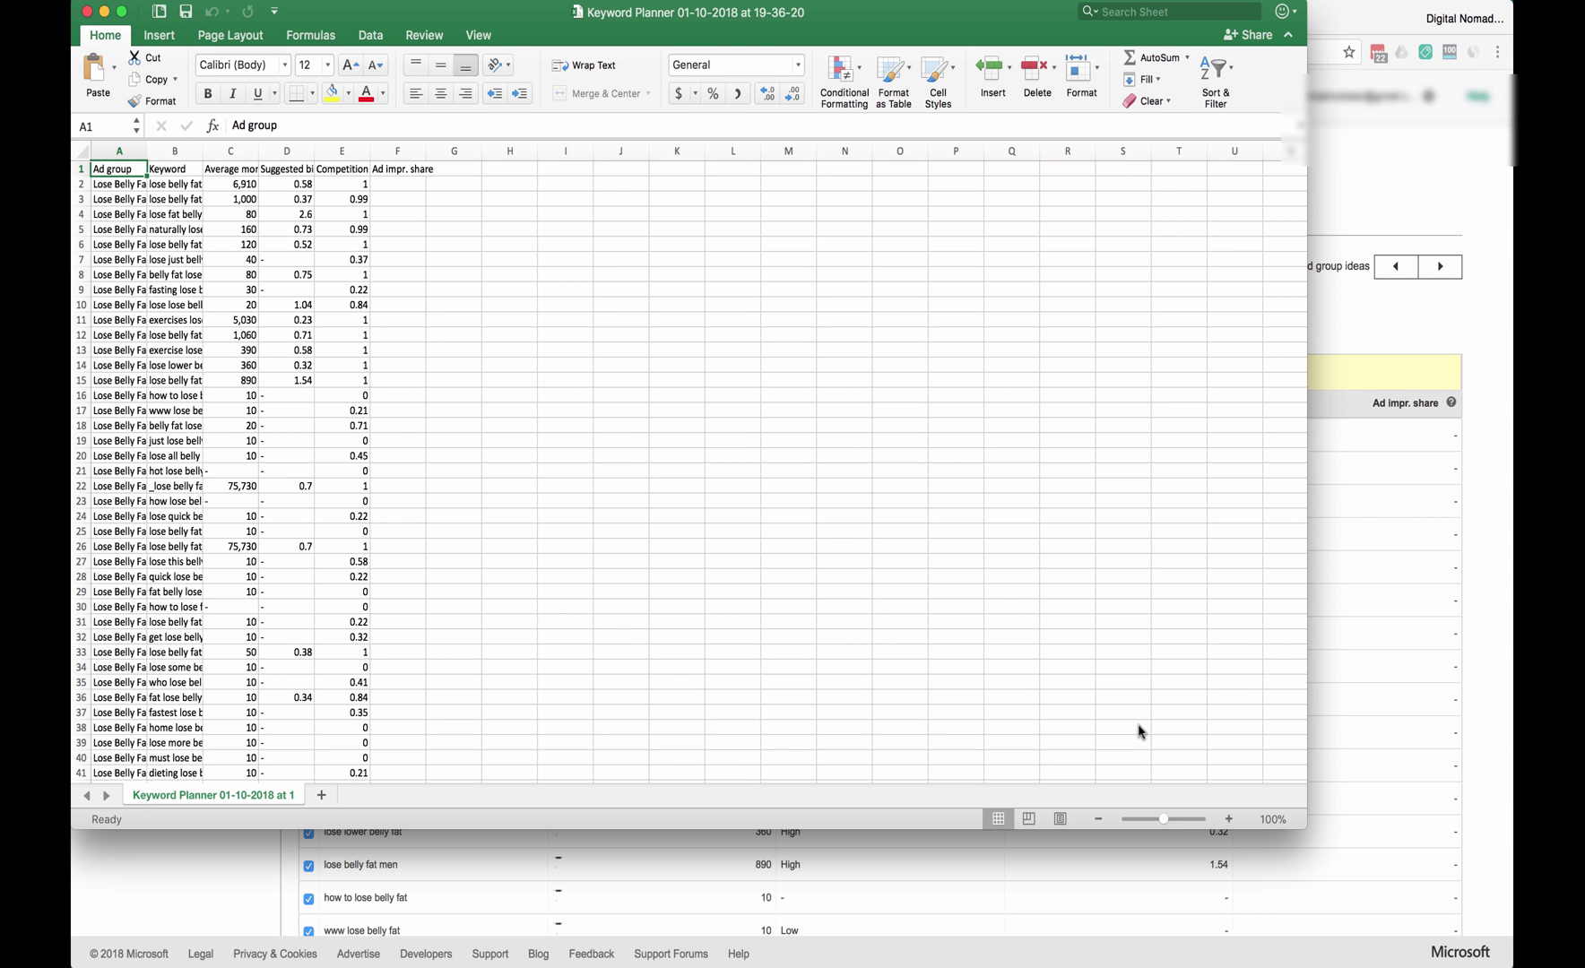
Maximize the Excel window and widen columns A, B and C to show their full contents.
left_click_drag(1307, 829, 1510, 962)
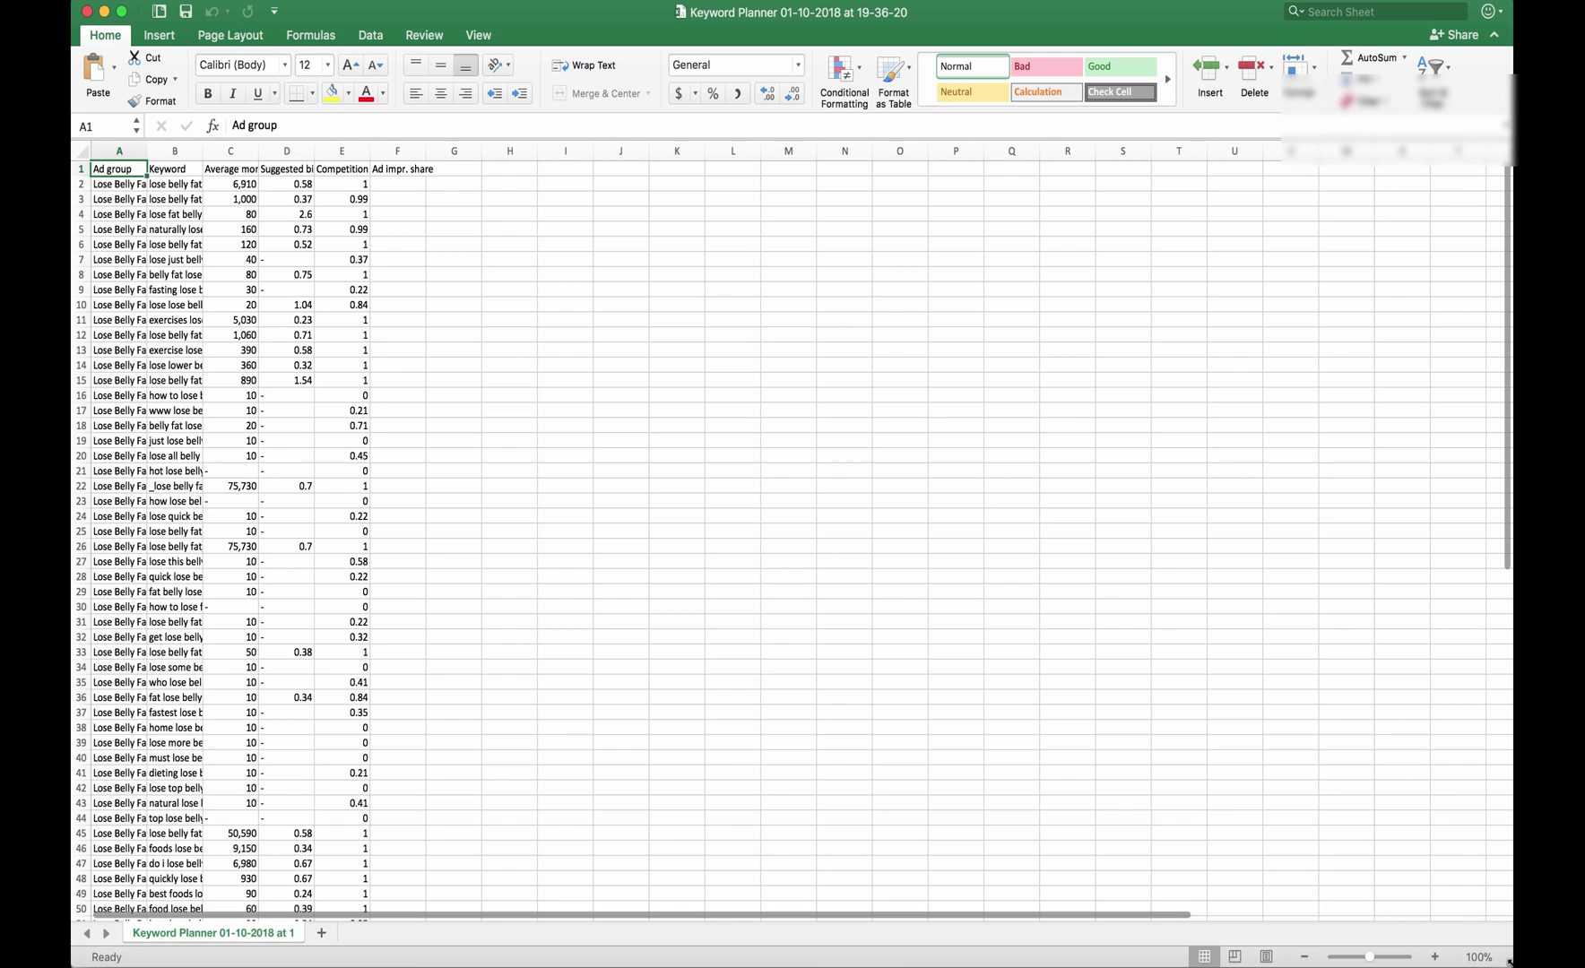
double_click(147, 150)
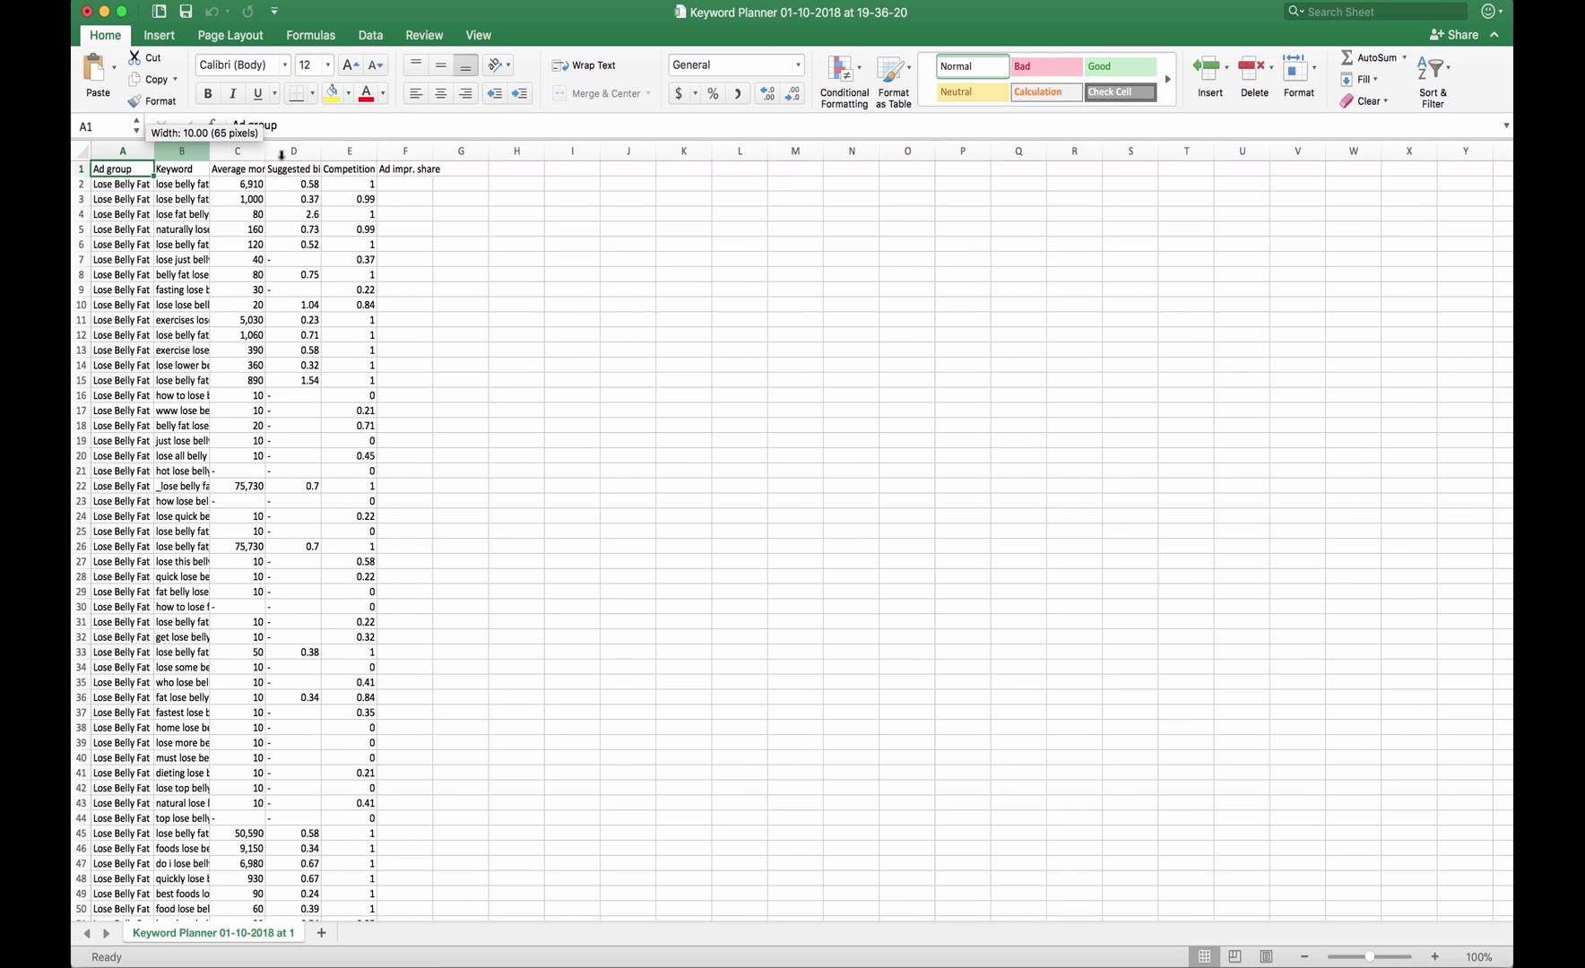
double_click(210, 150)
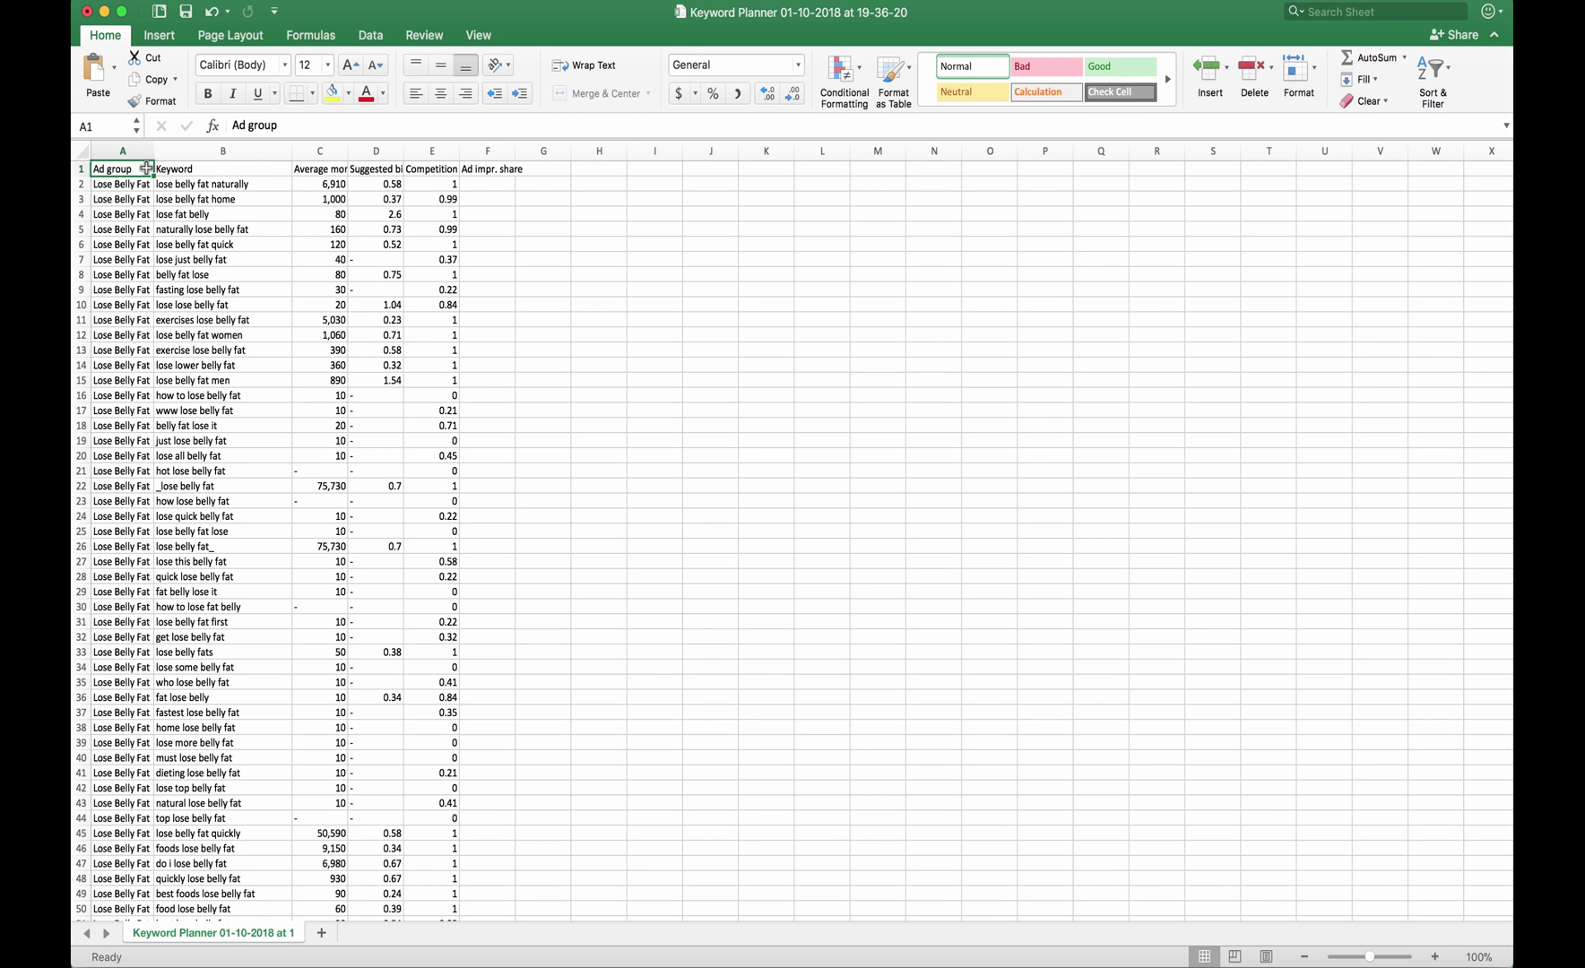
left_click(183, 185)
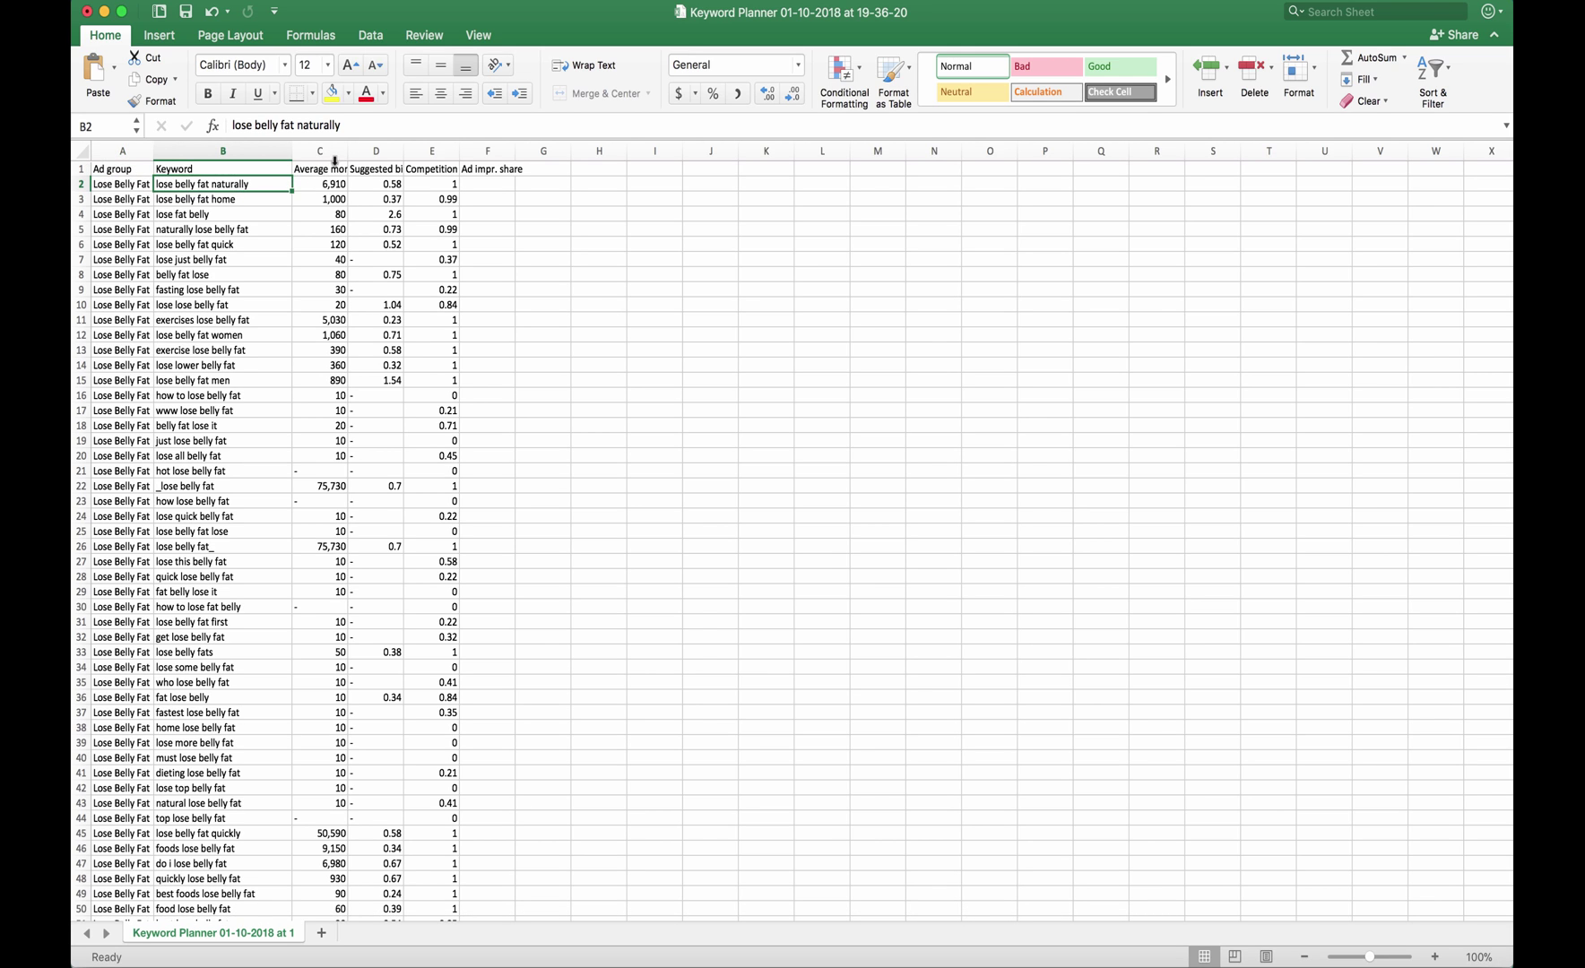
left_click_drag(348, 151, 498, 149)
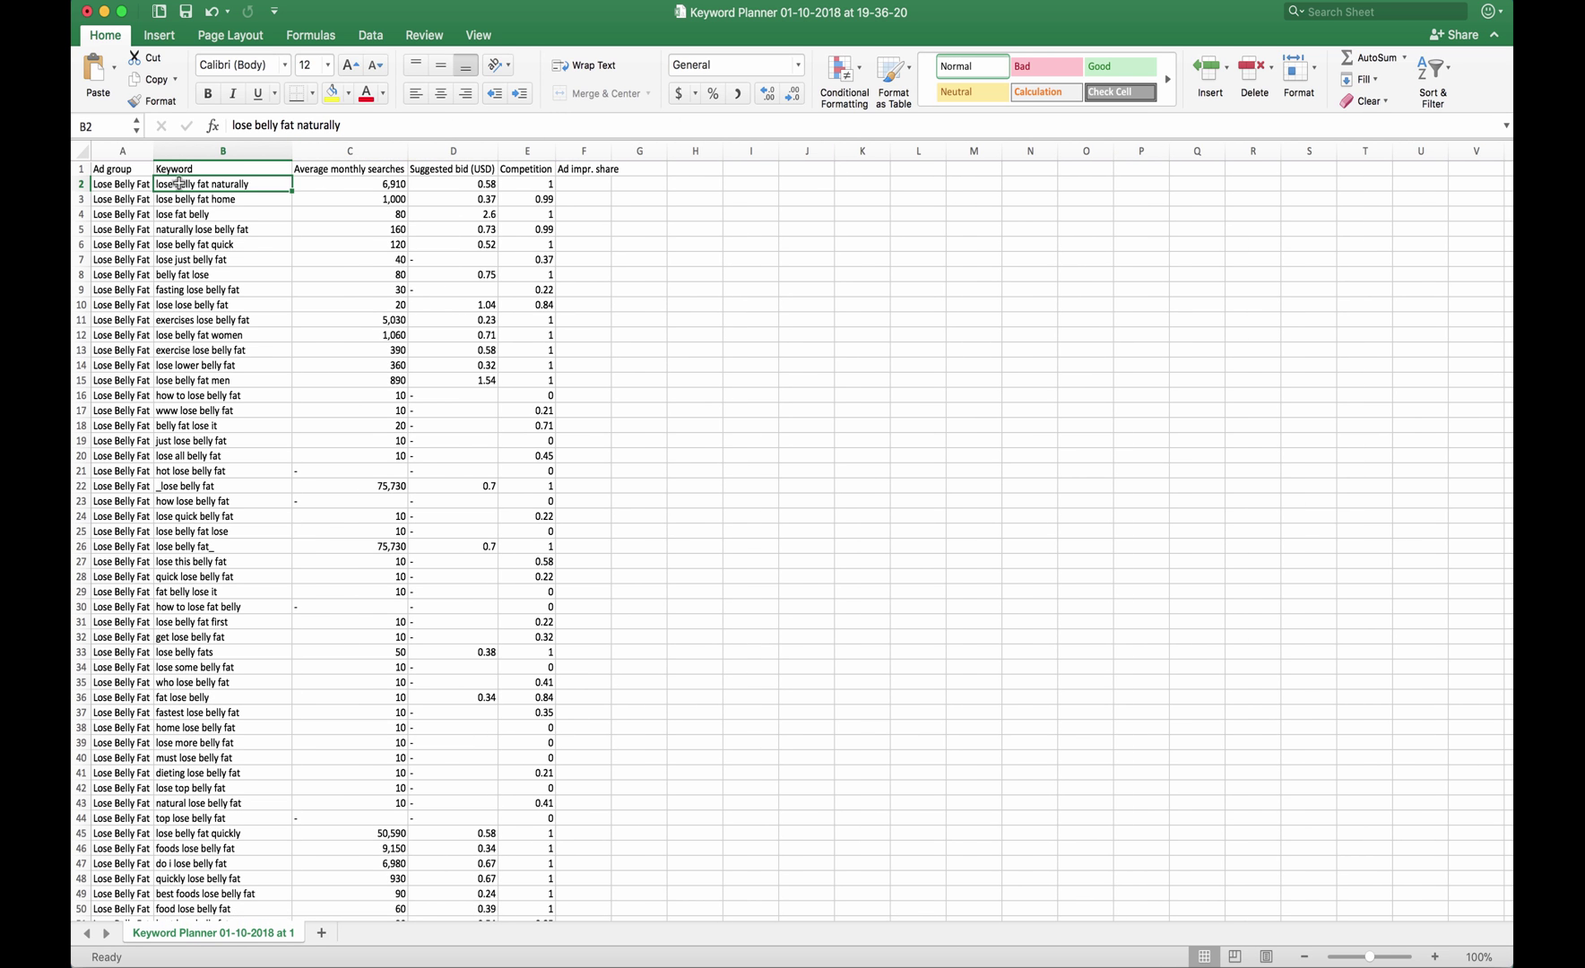
Copy the 72 keywords in B2:B73 and switch back to Chrome.
scroll(216, 350, "down", 12)
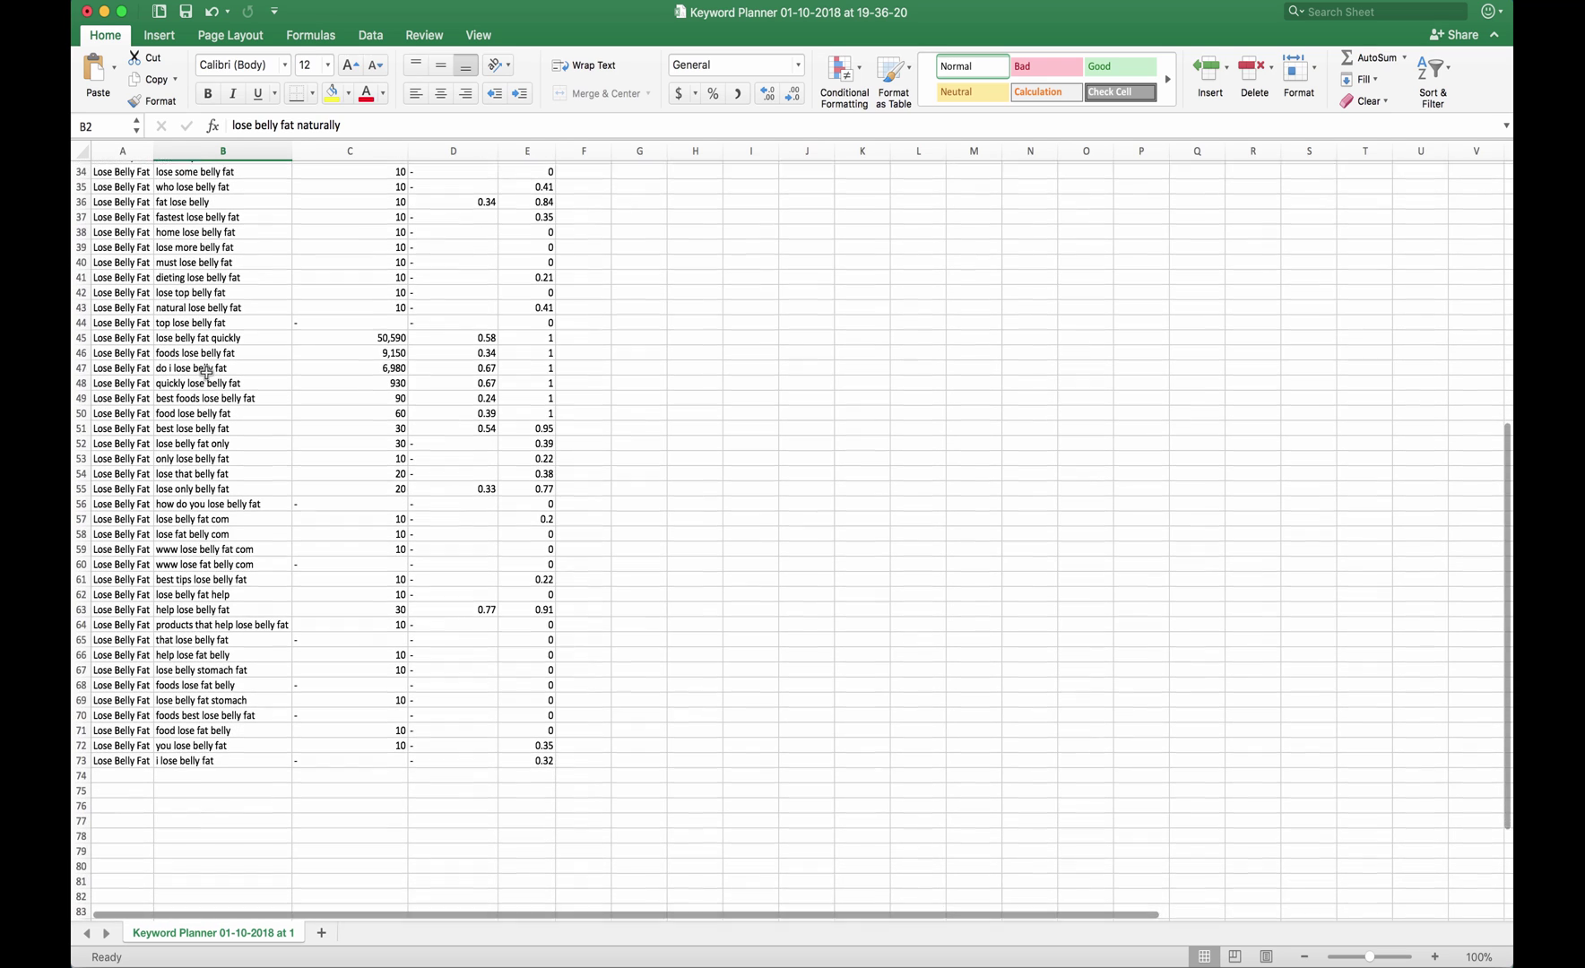
left_click(185, 756, "shift")
key("super+c")
scroll(218, 492, "up", 7)
scroll(260, 316, "up", 3)
key("super+Tab")
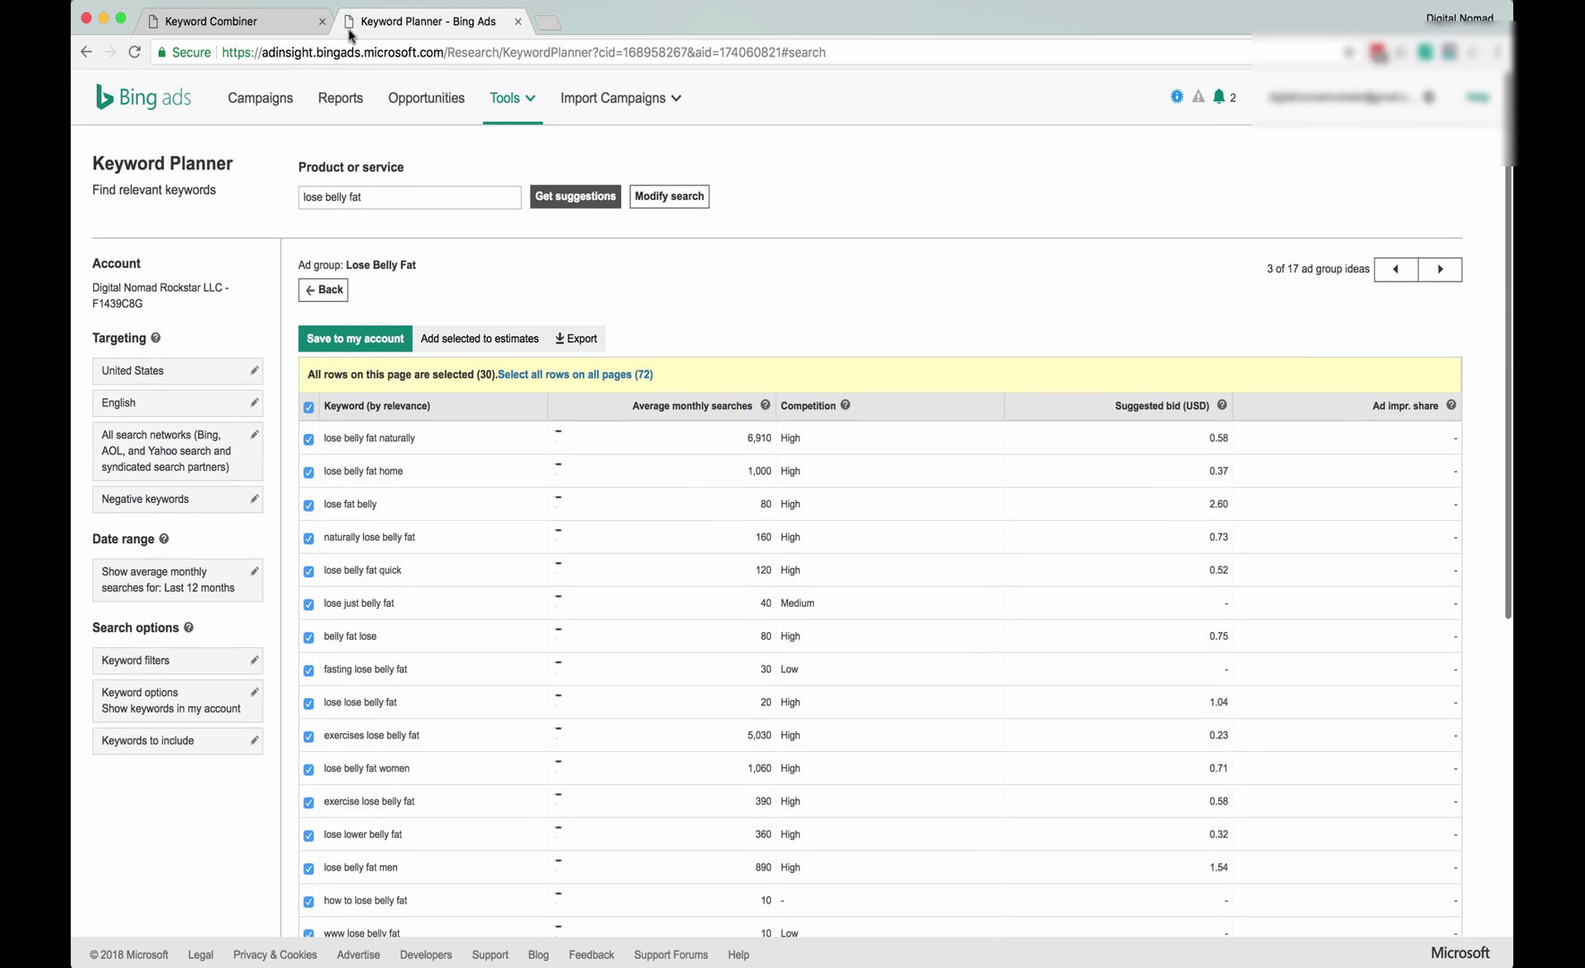
Show the All Campaigns list sorted by campaign name.
left_click(262, 108)
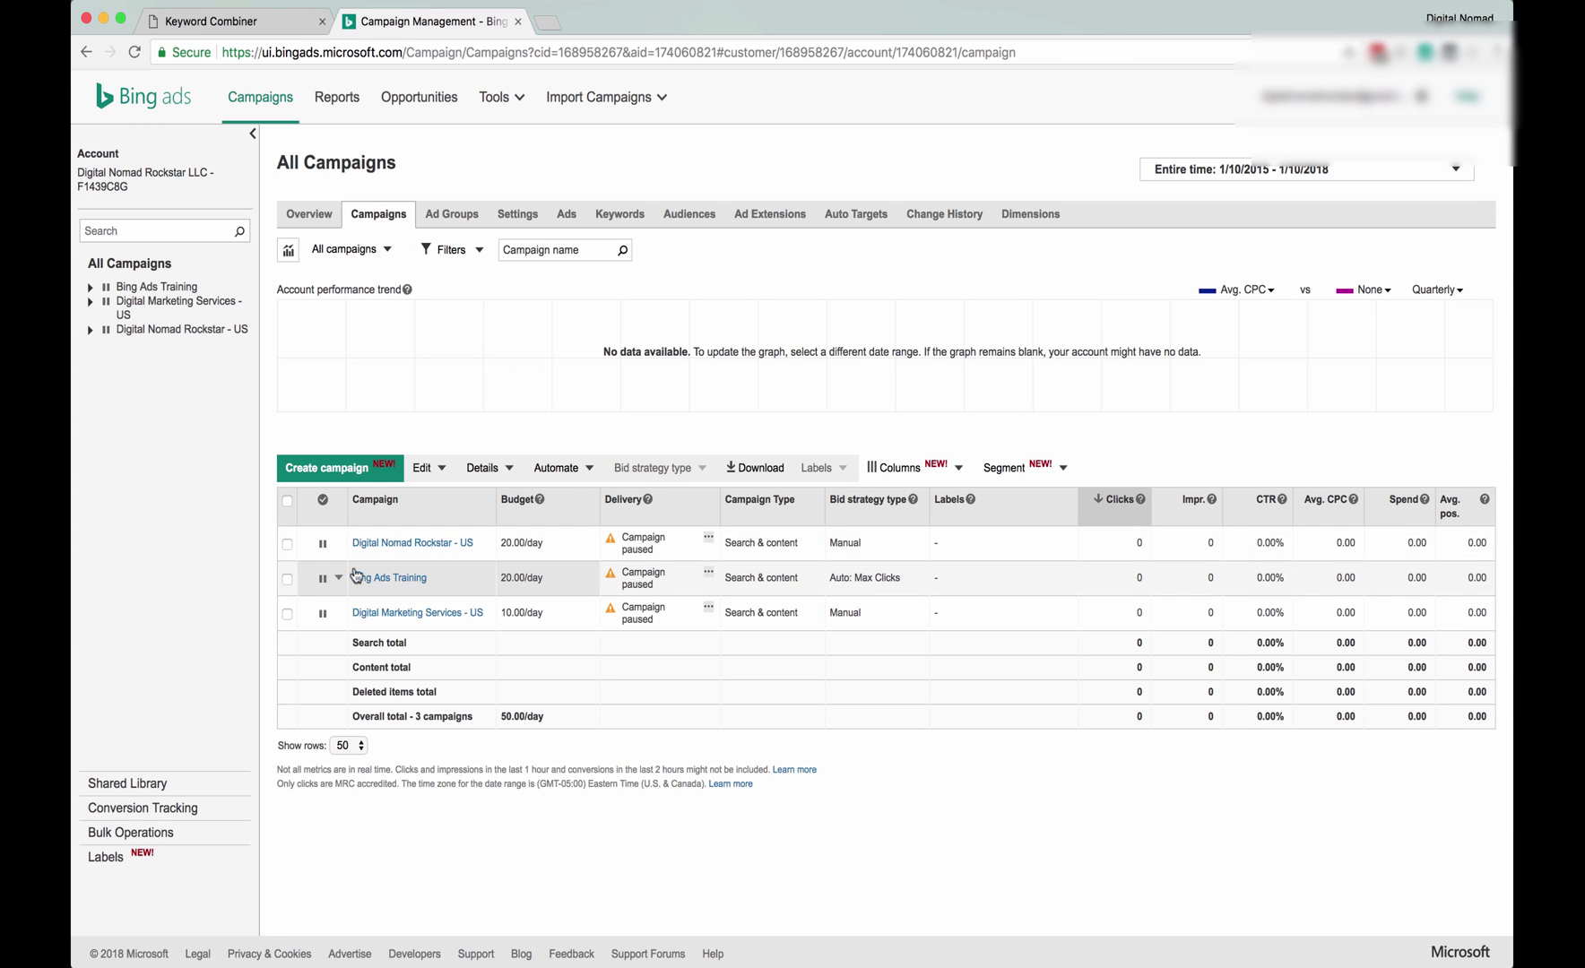
left_click(451, 556)
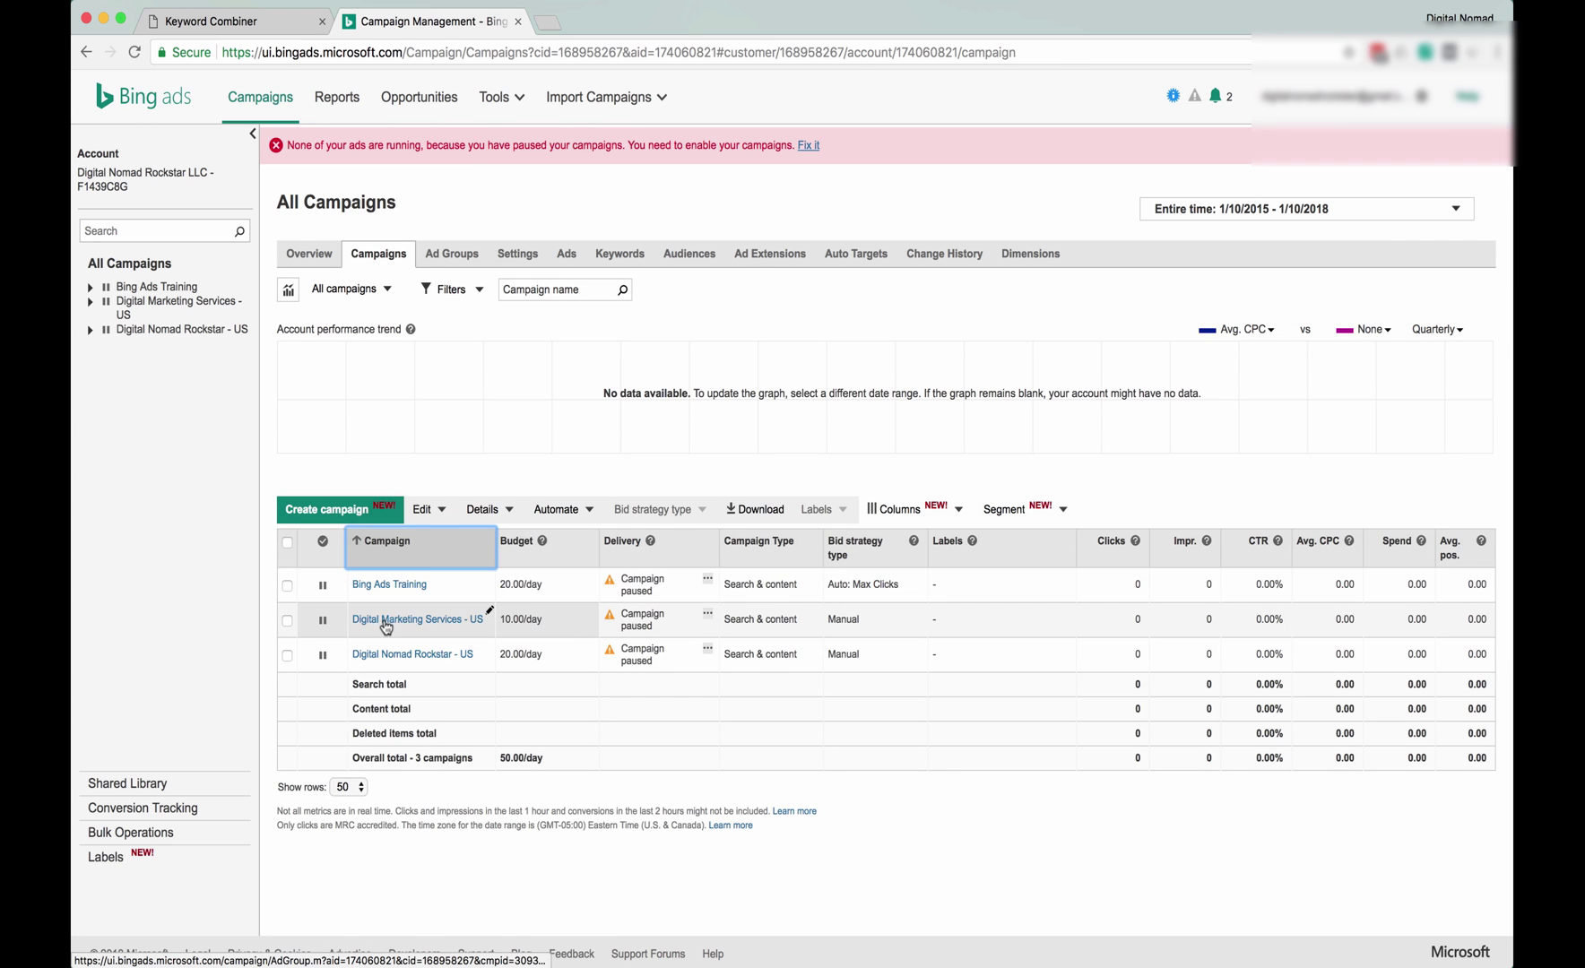
Create an ad group in Digital Marketing Services - US, cancel the ad form, and focus keyword entry.
left_click(387, 620)
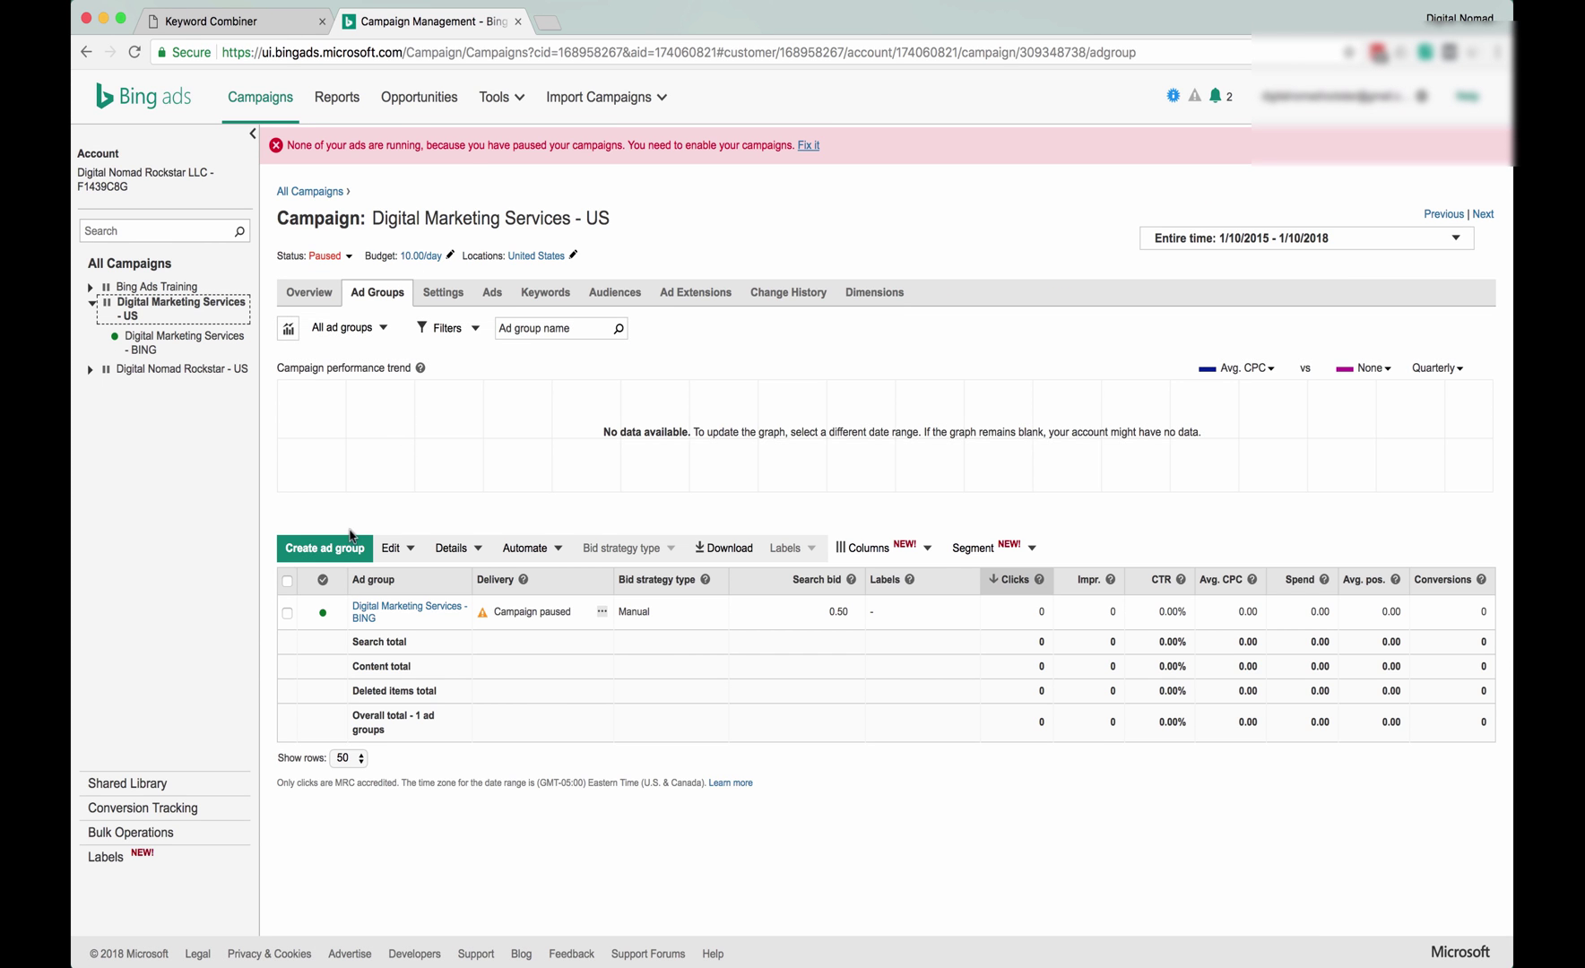
left_click(327, 547)
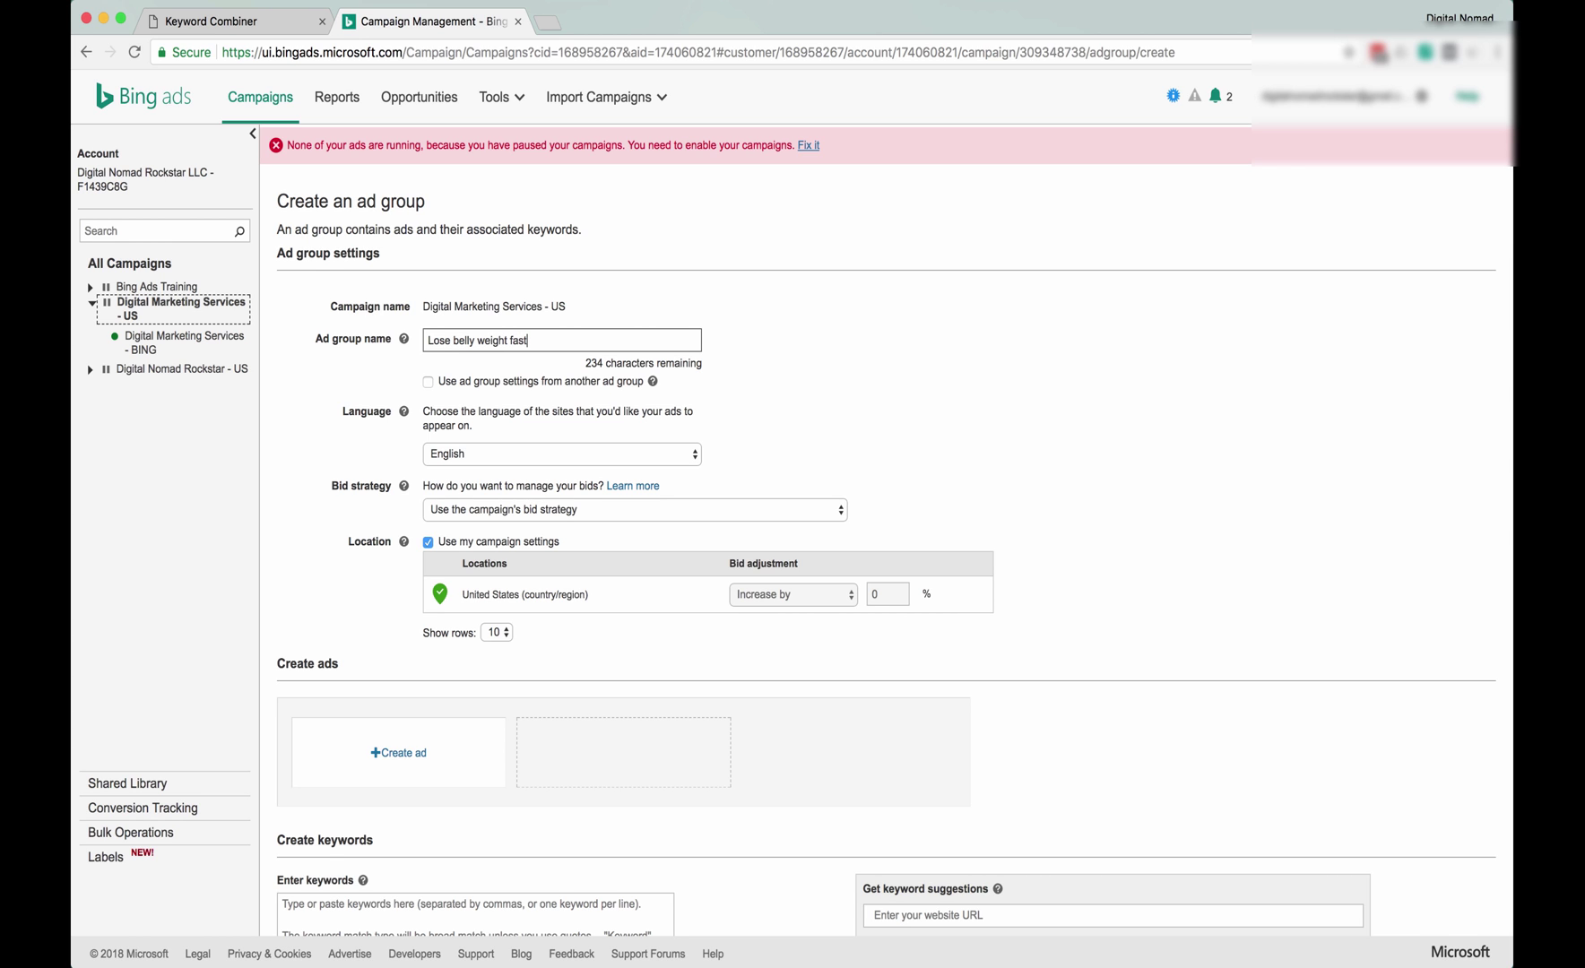
scroll(508, 367, "down", 5)
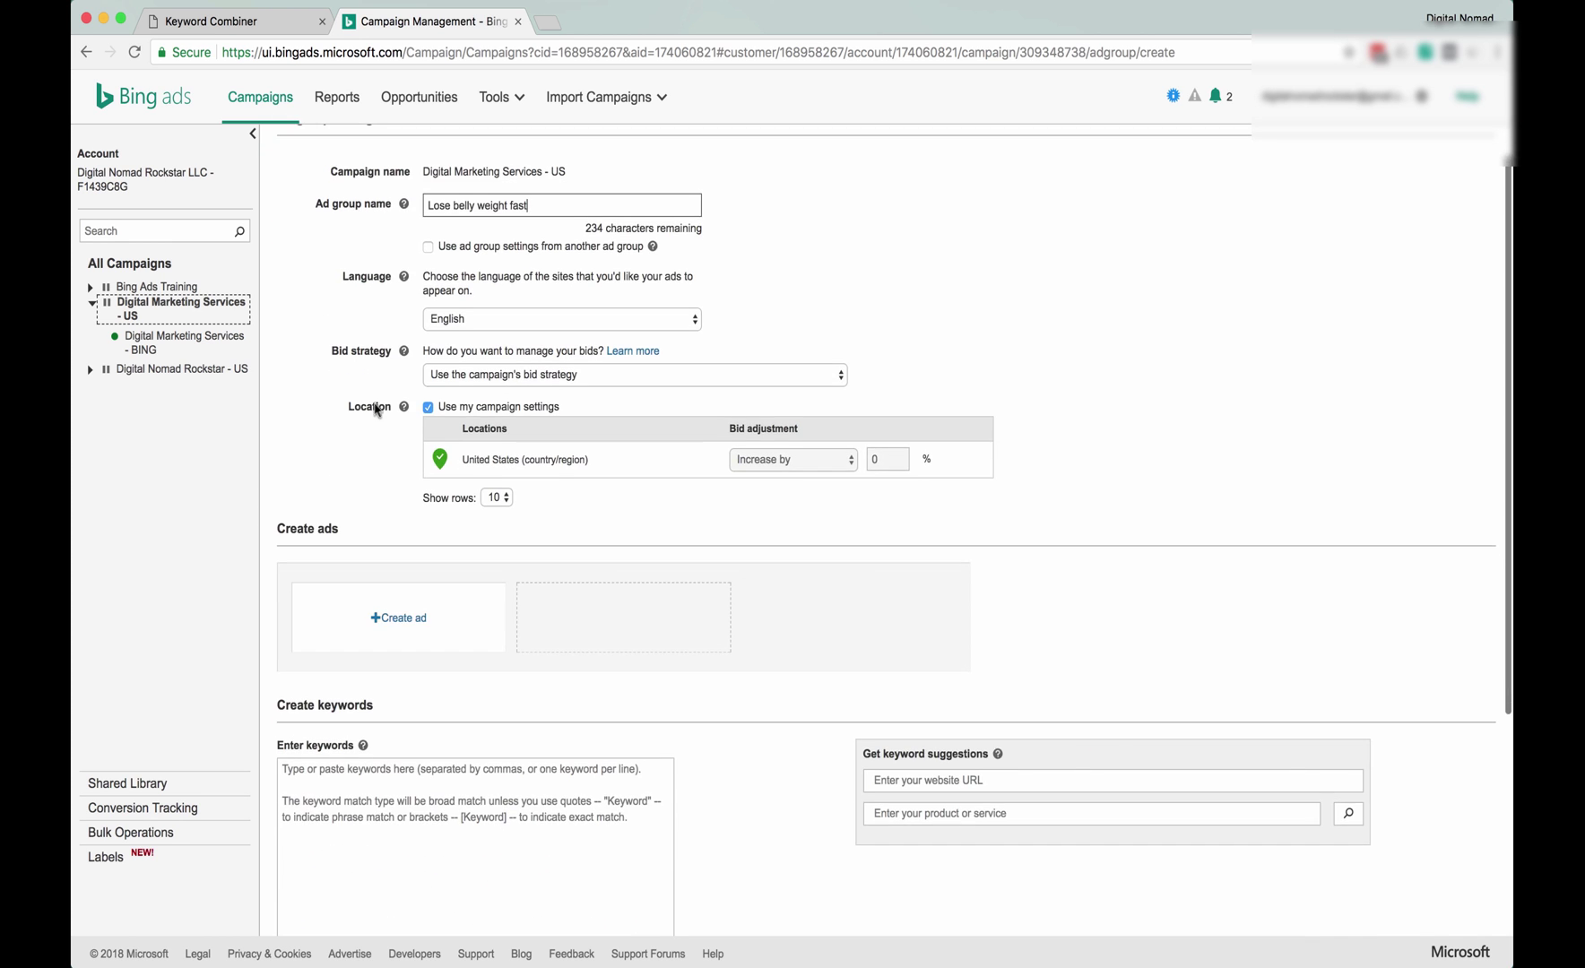
scroll(395, 427, "down", 3)
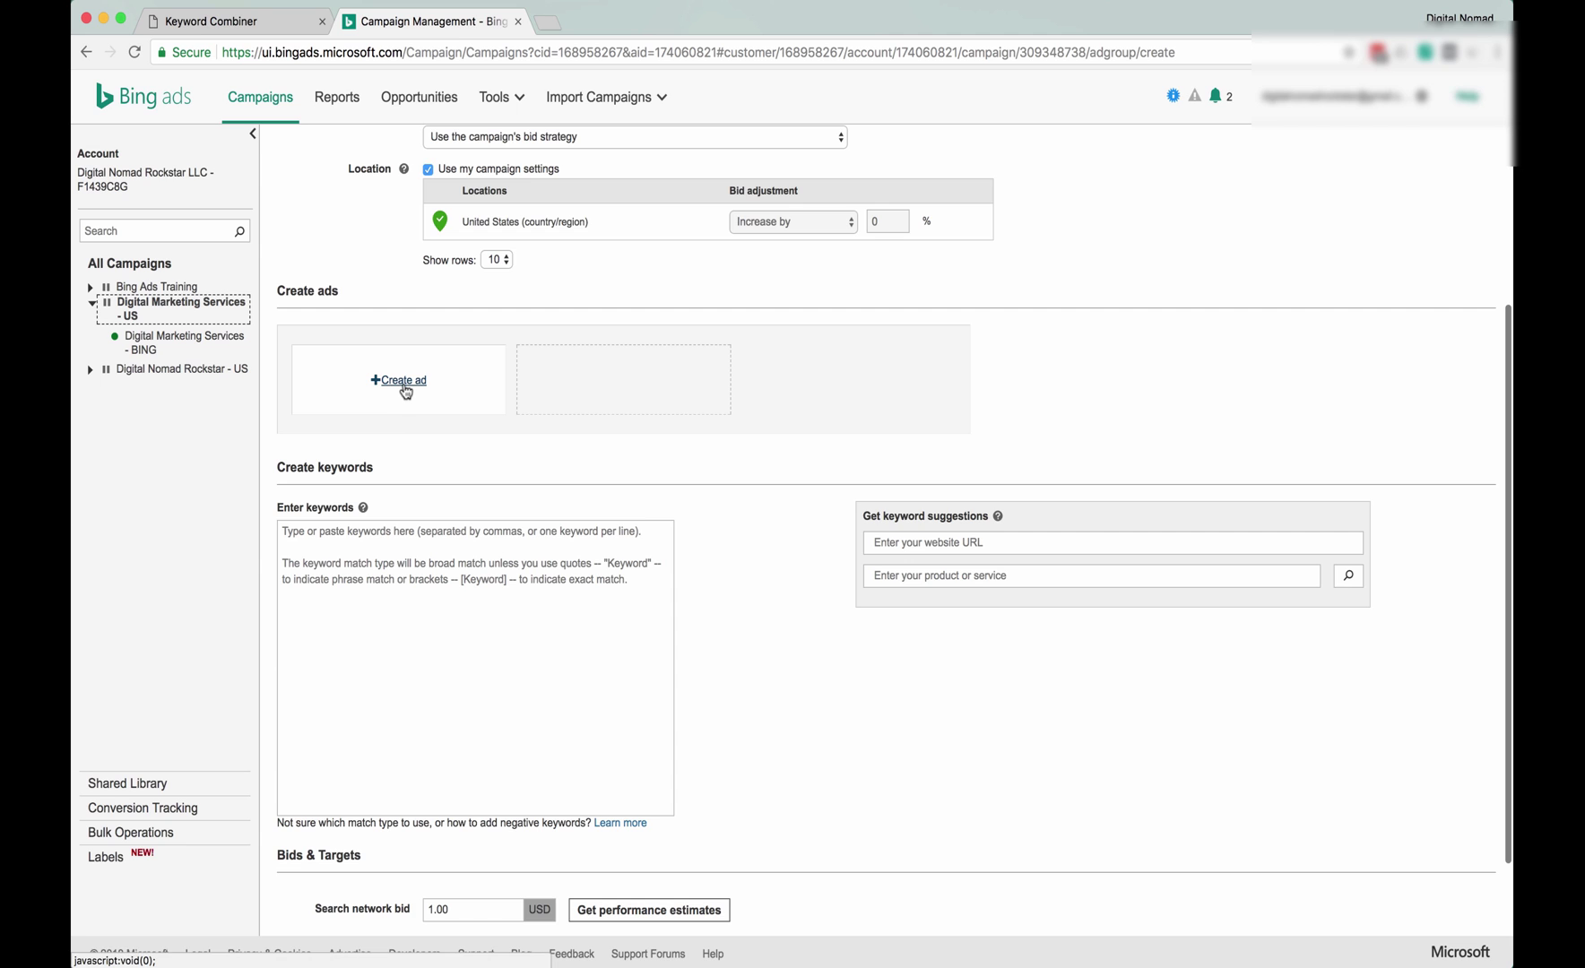
left_click(400, 381)
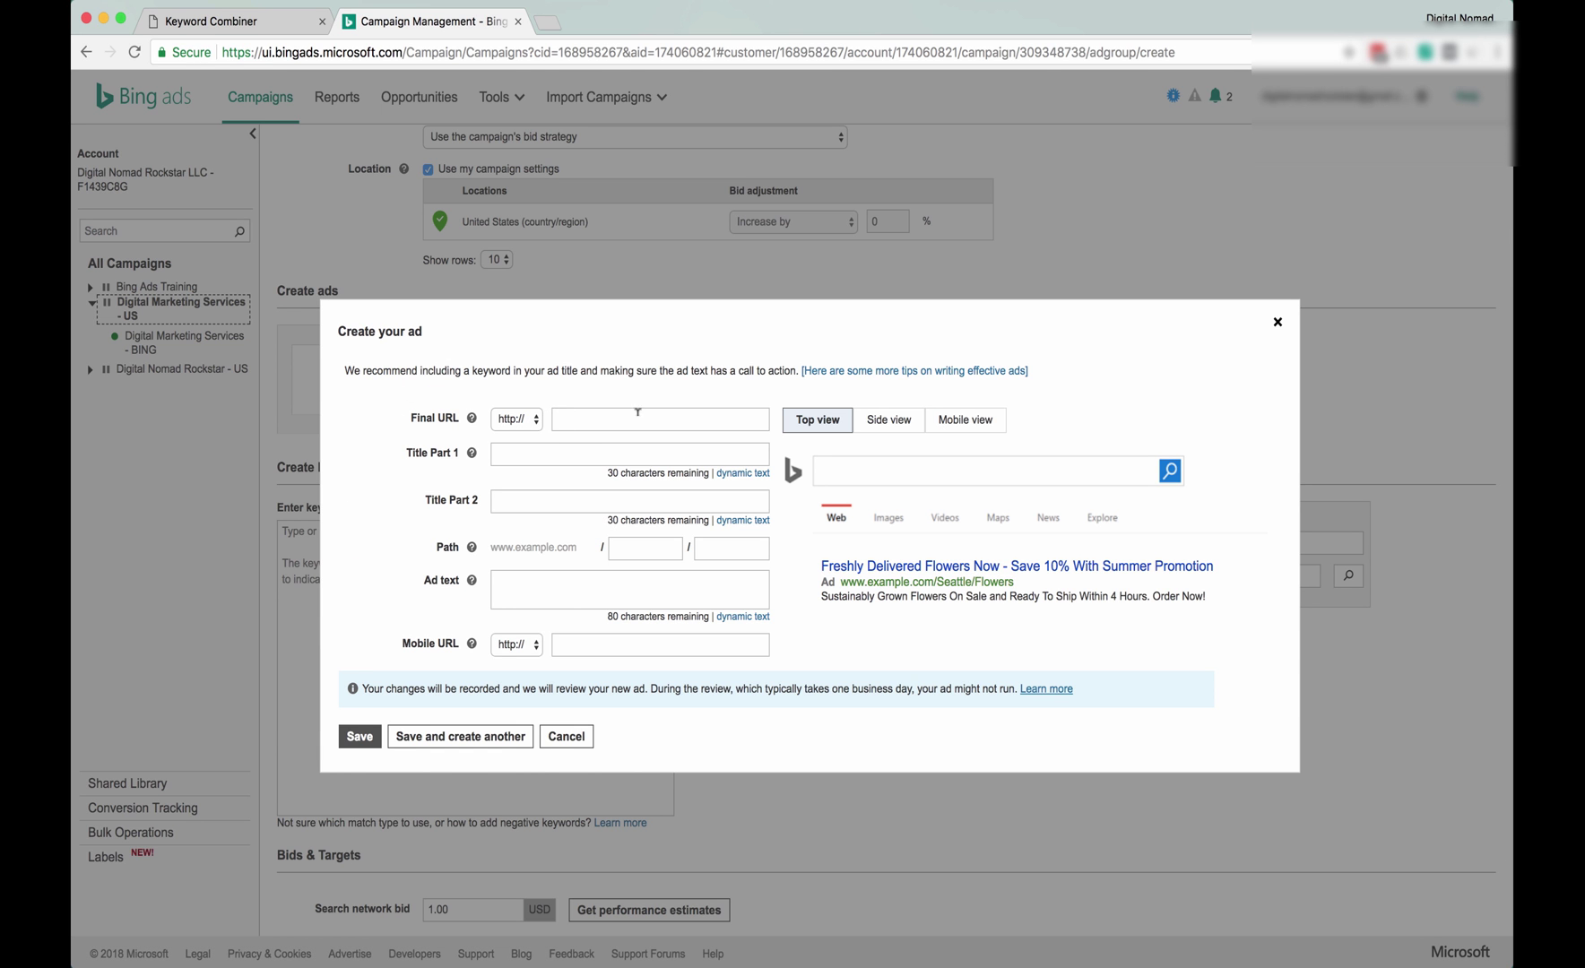
left_click(565, 736)
scroll(394, 538, "down", 4)
left_click(376, 465)
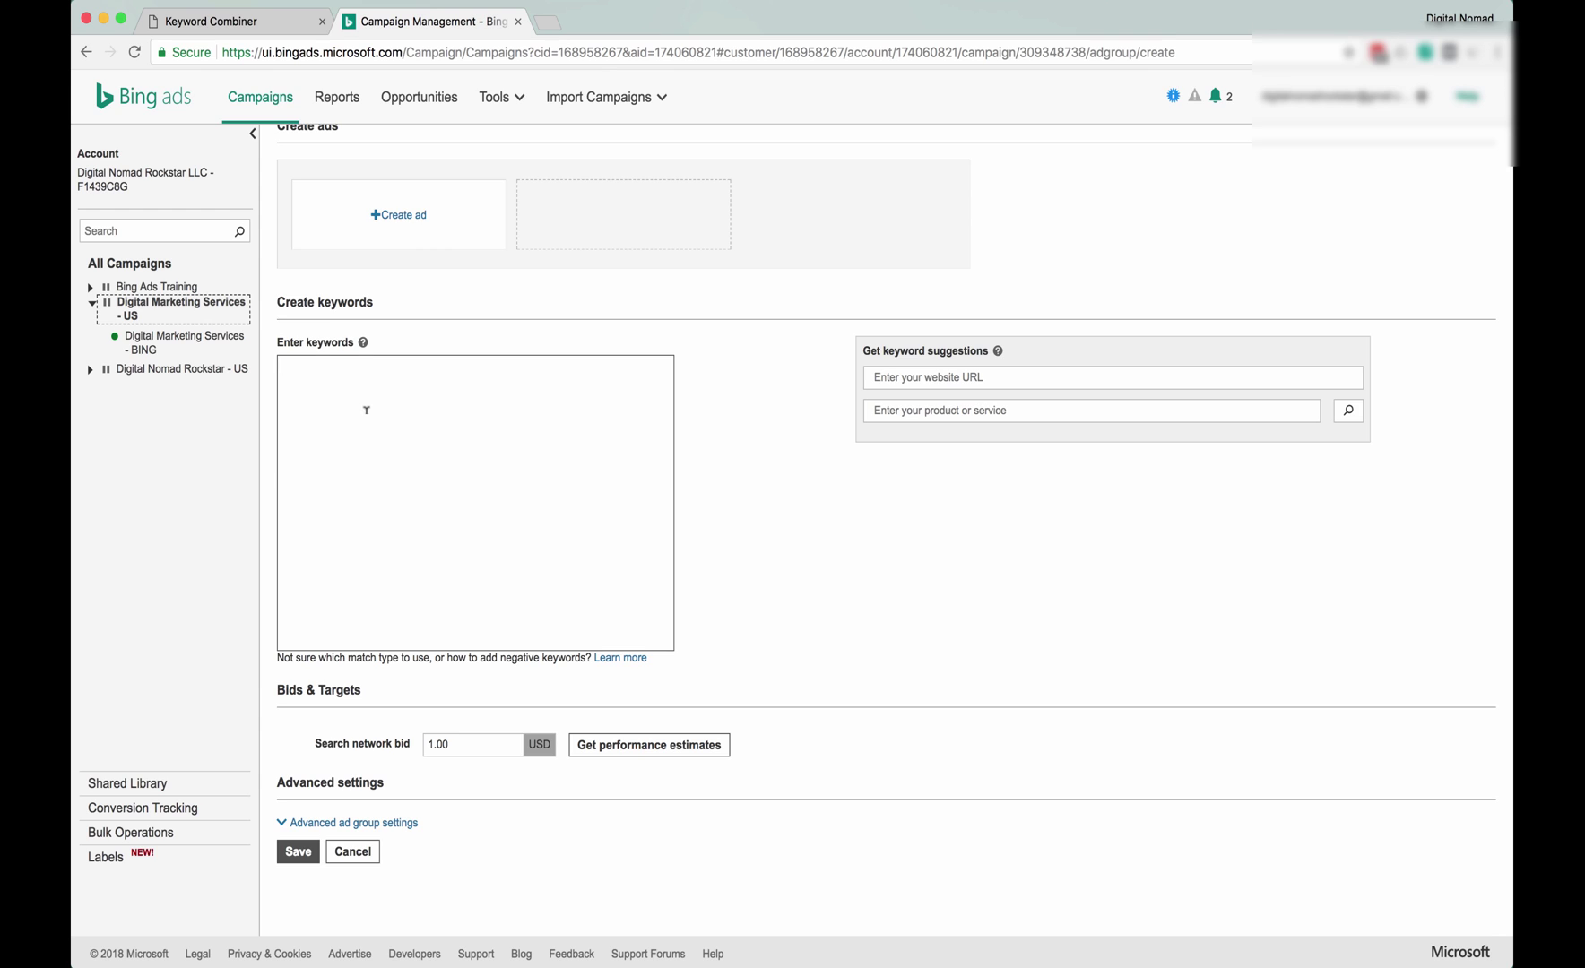
Replace the old towel keywords in Keyword Mixer's first list with the copied belly-fat keywords.
left_click(277, 26)
triple_click(190, 260)
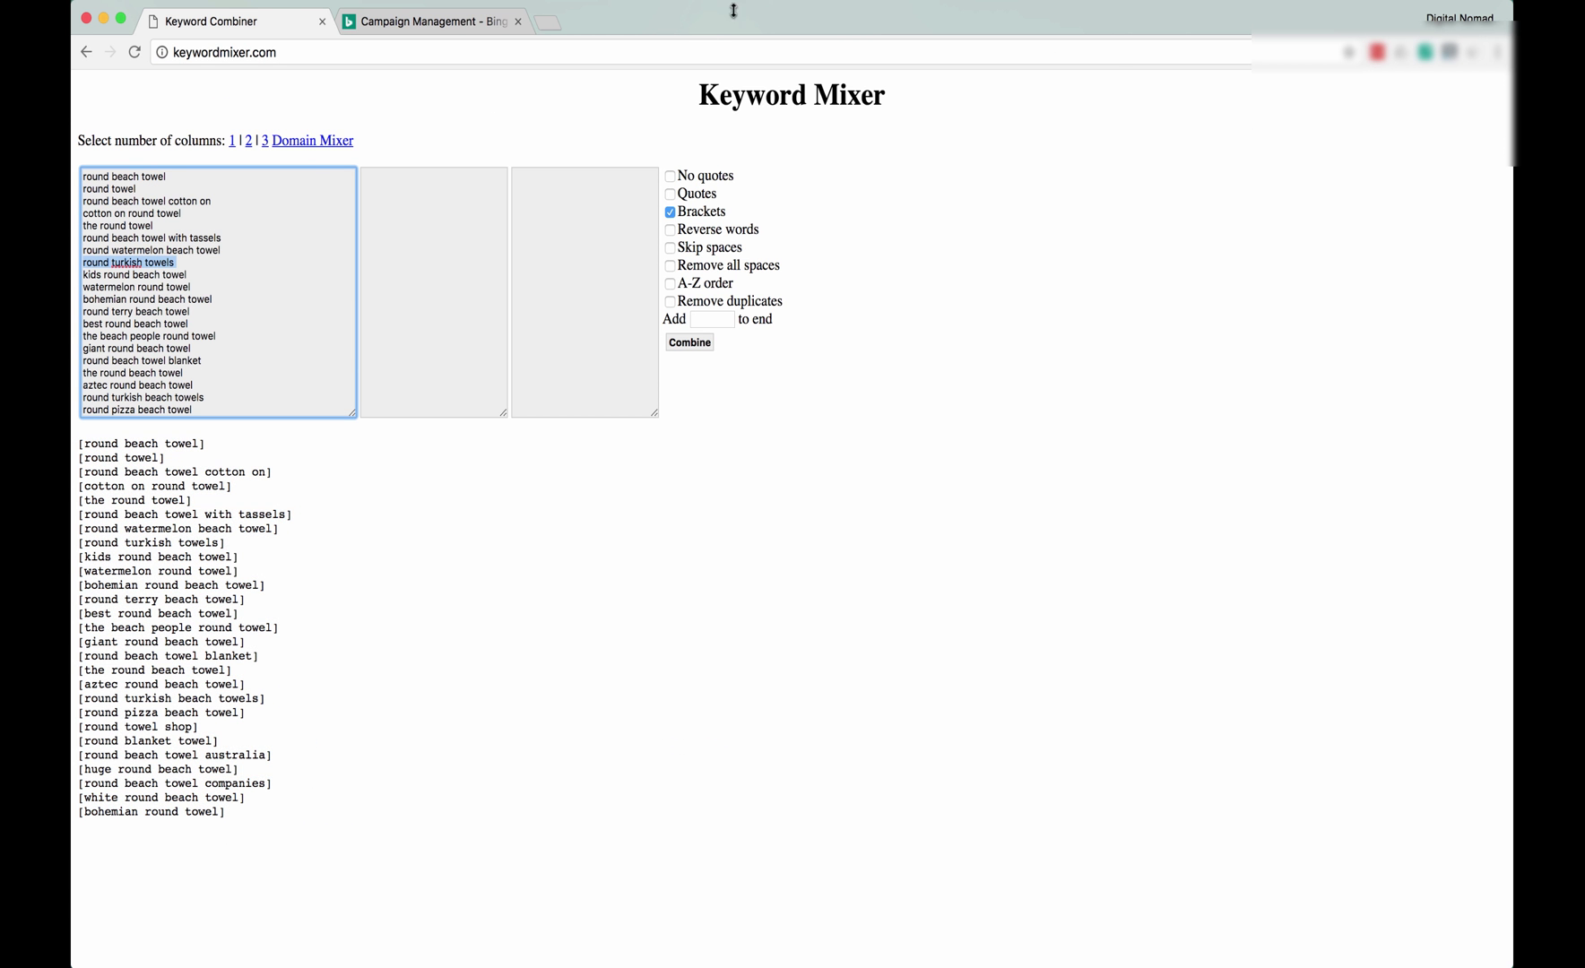
left_click(187, 200)
key("super+a")
key("super+v")
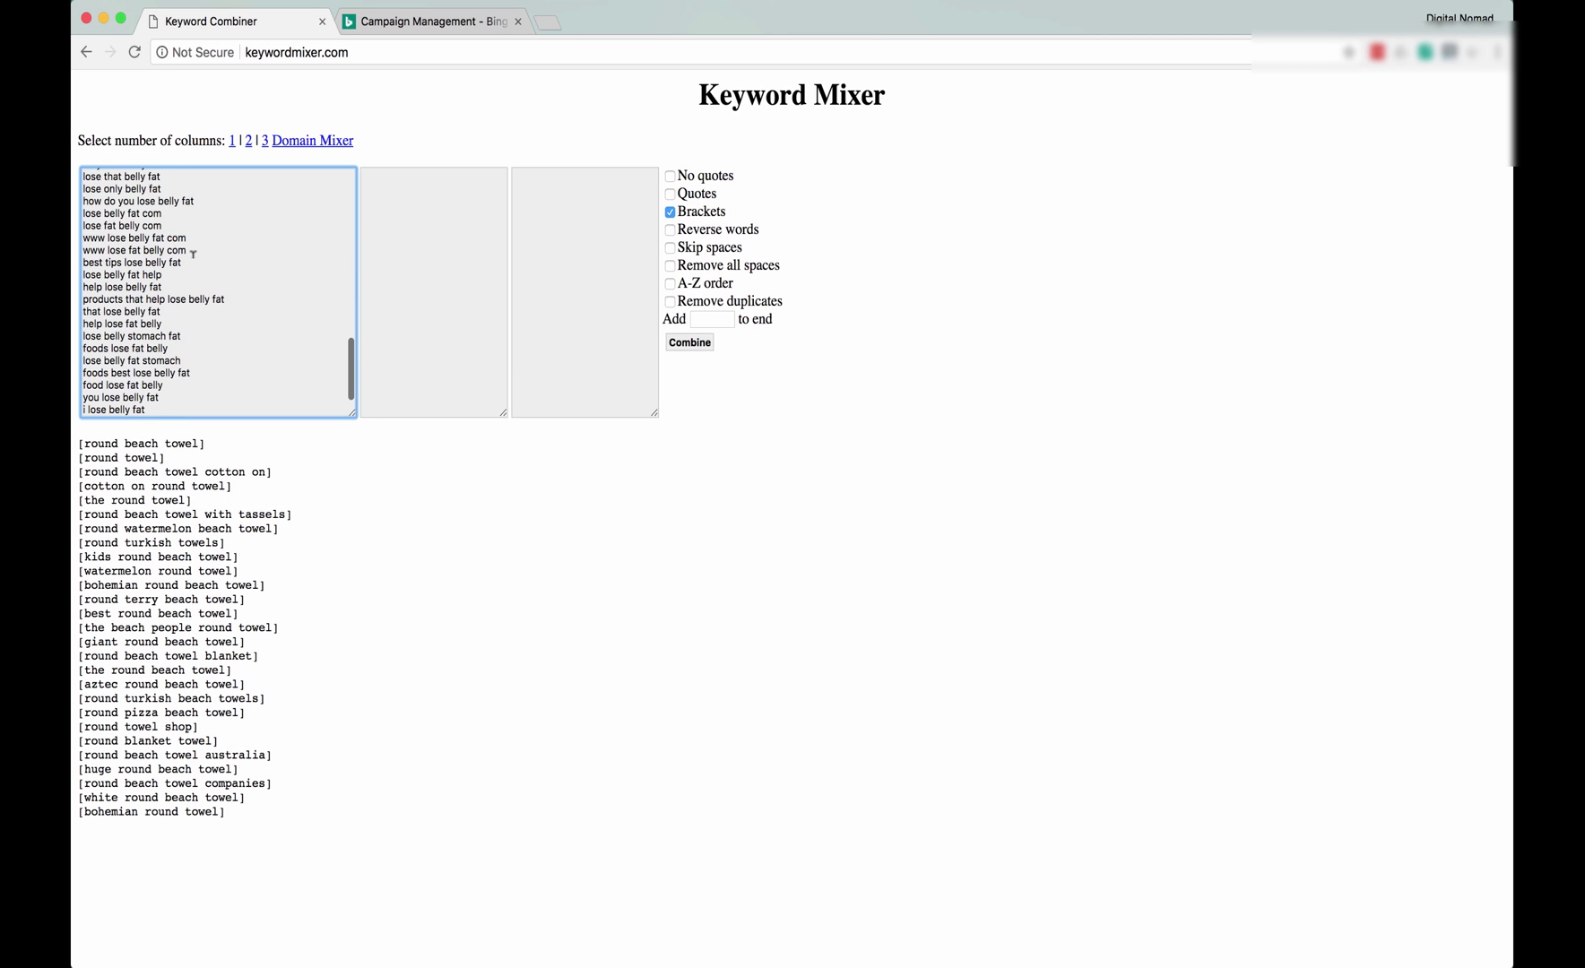
scroll(192, 254, "up", 5)
scroll(193, 253, "up", 5)
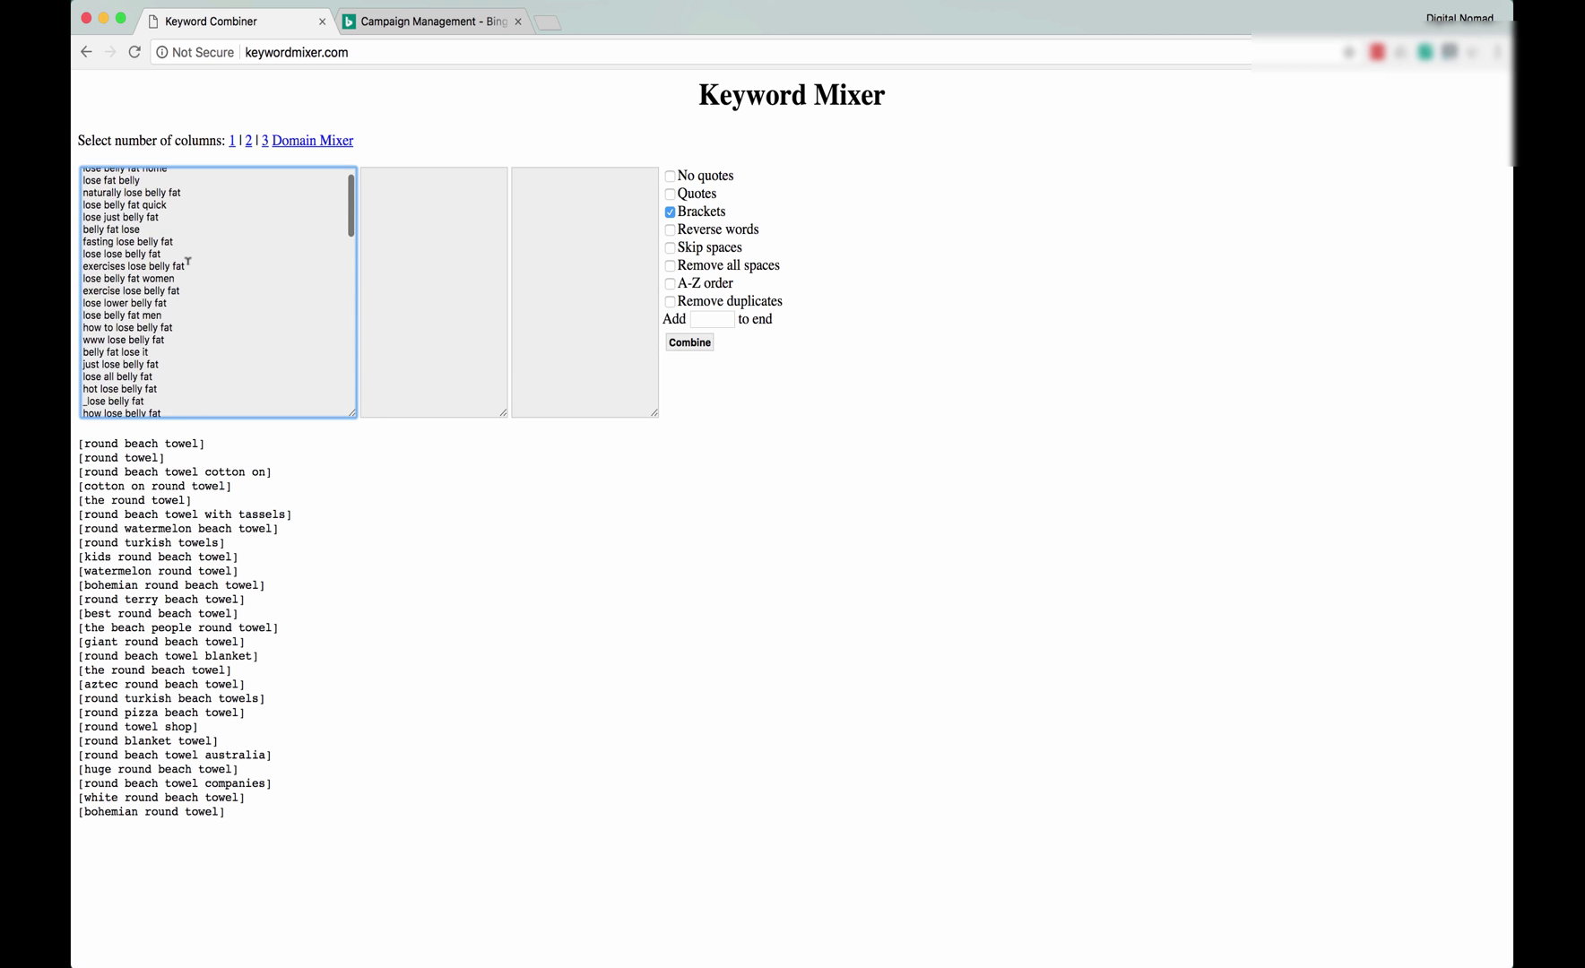
scroll(188, 304, "down", 15)
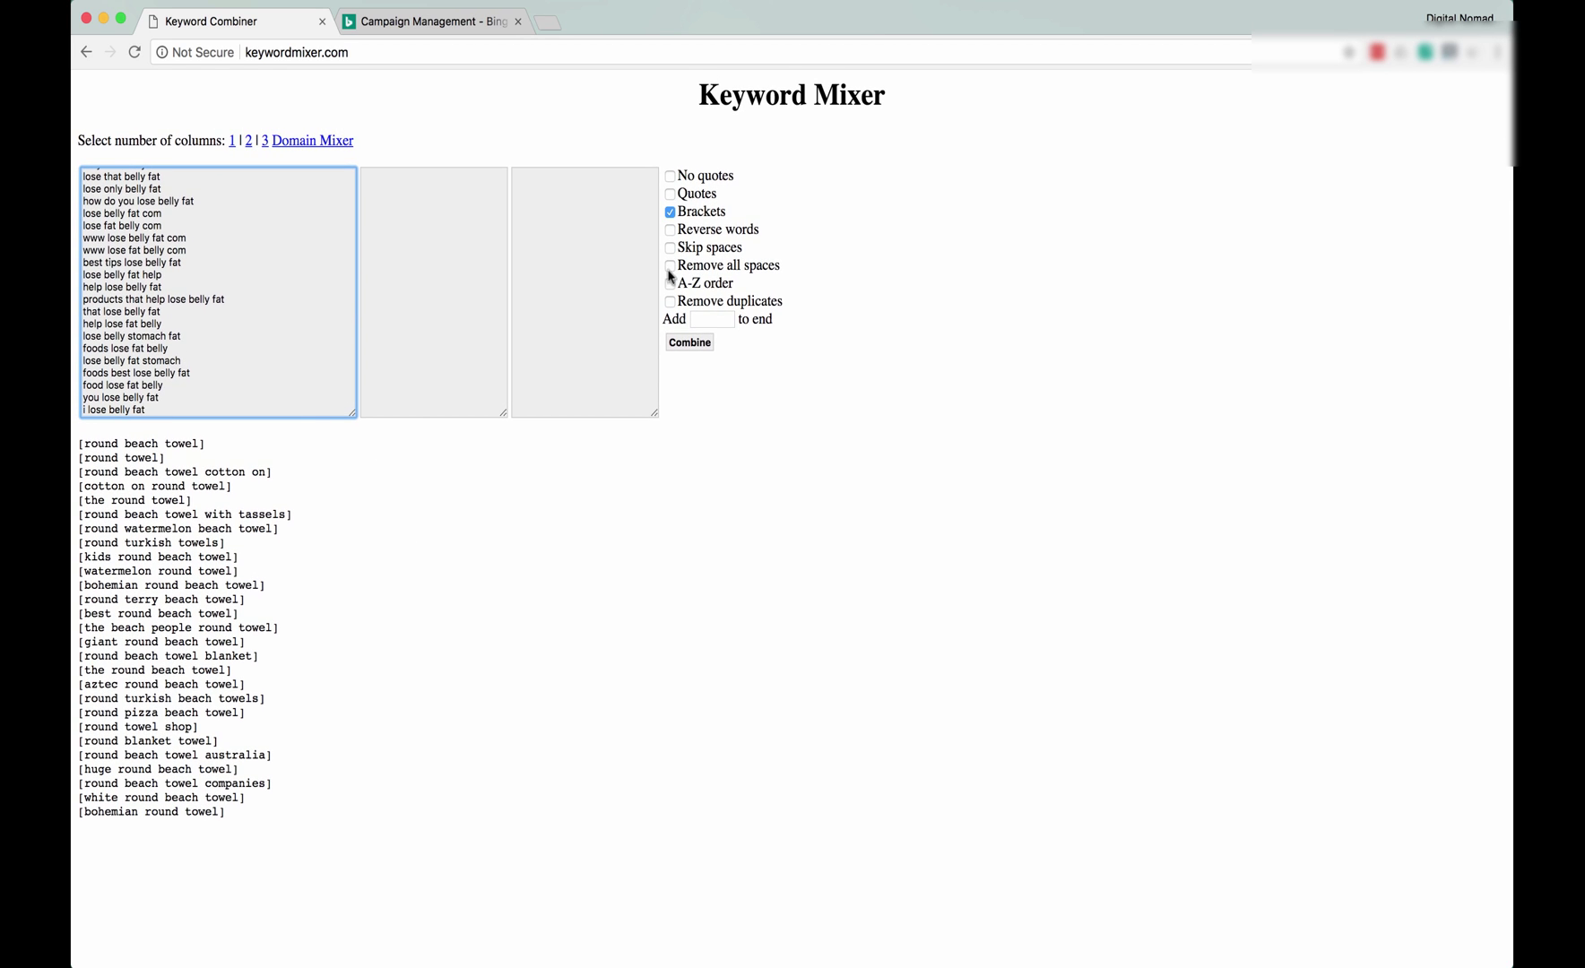
Combine with Quotes and Brackets enabled, then select the whole output list.
left_click(670, 194)
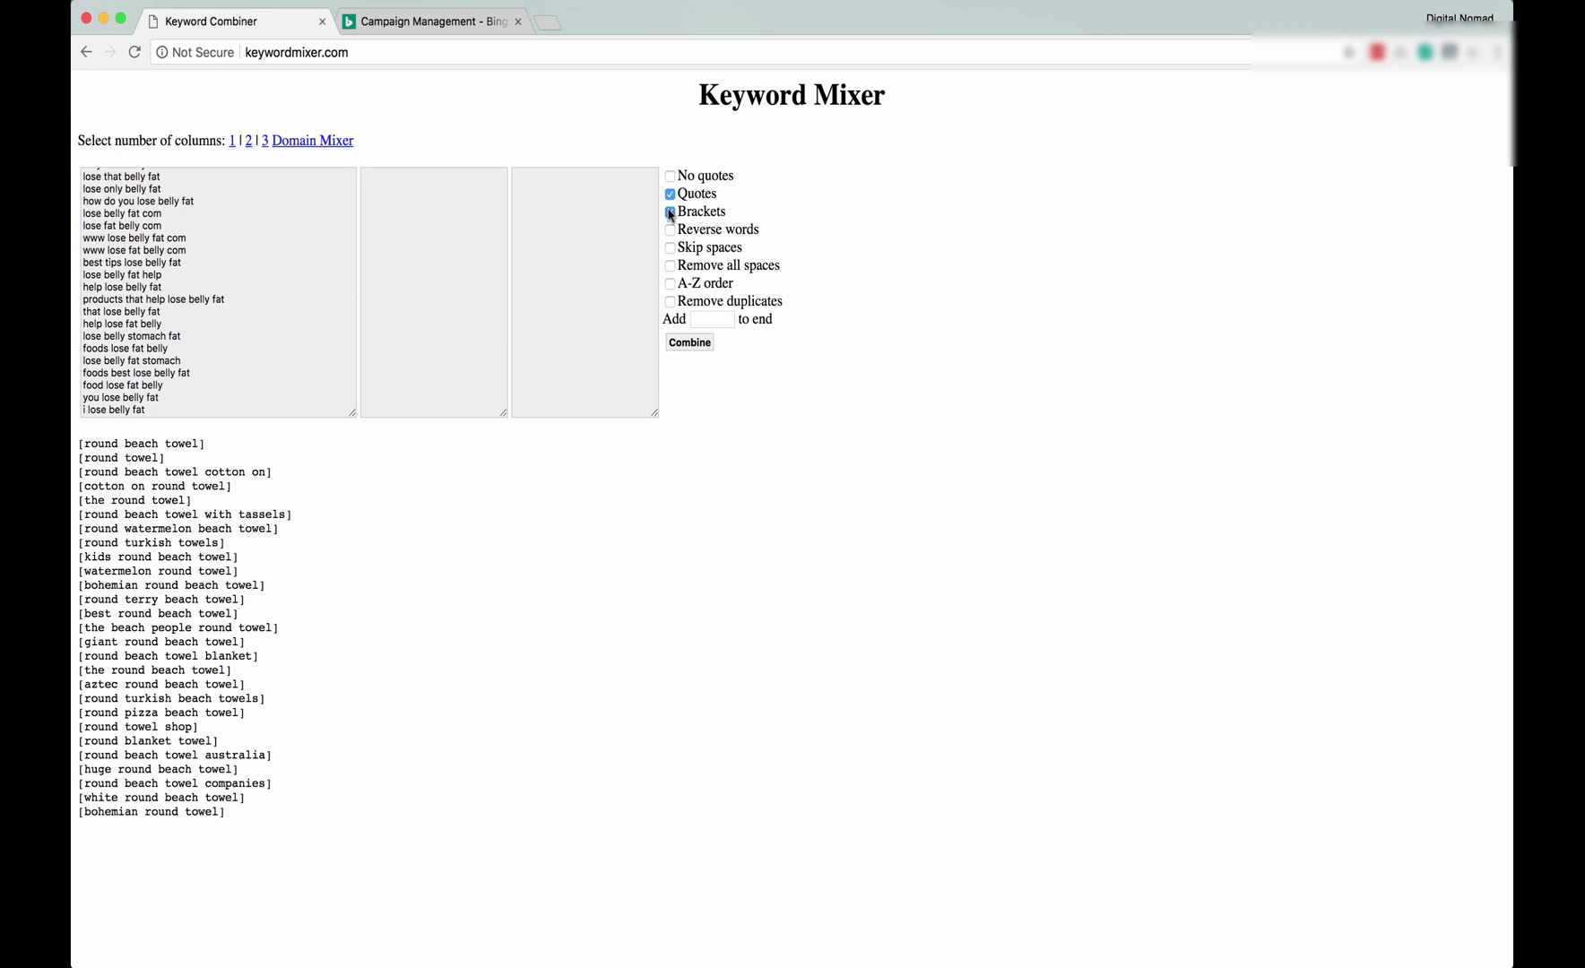
left_click(689, 343)
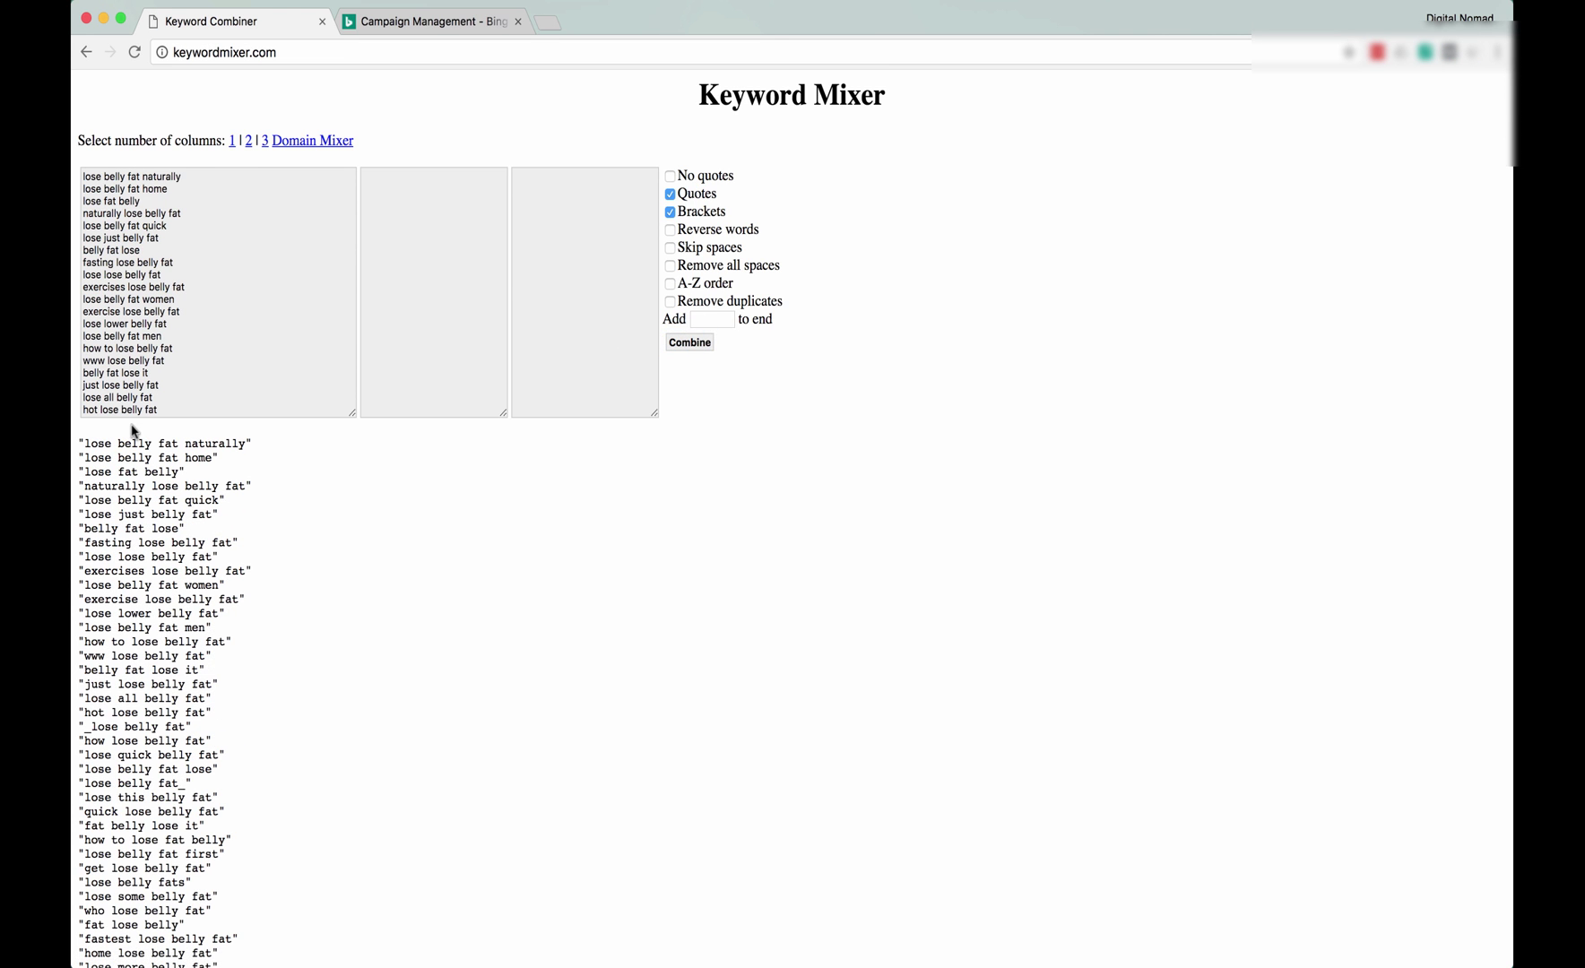
scroll(134, 435, "down", 10)
scroll(133, 432, "down", 6)
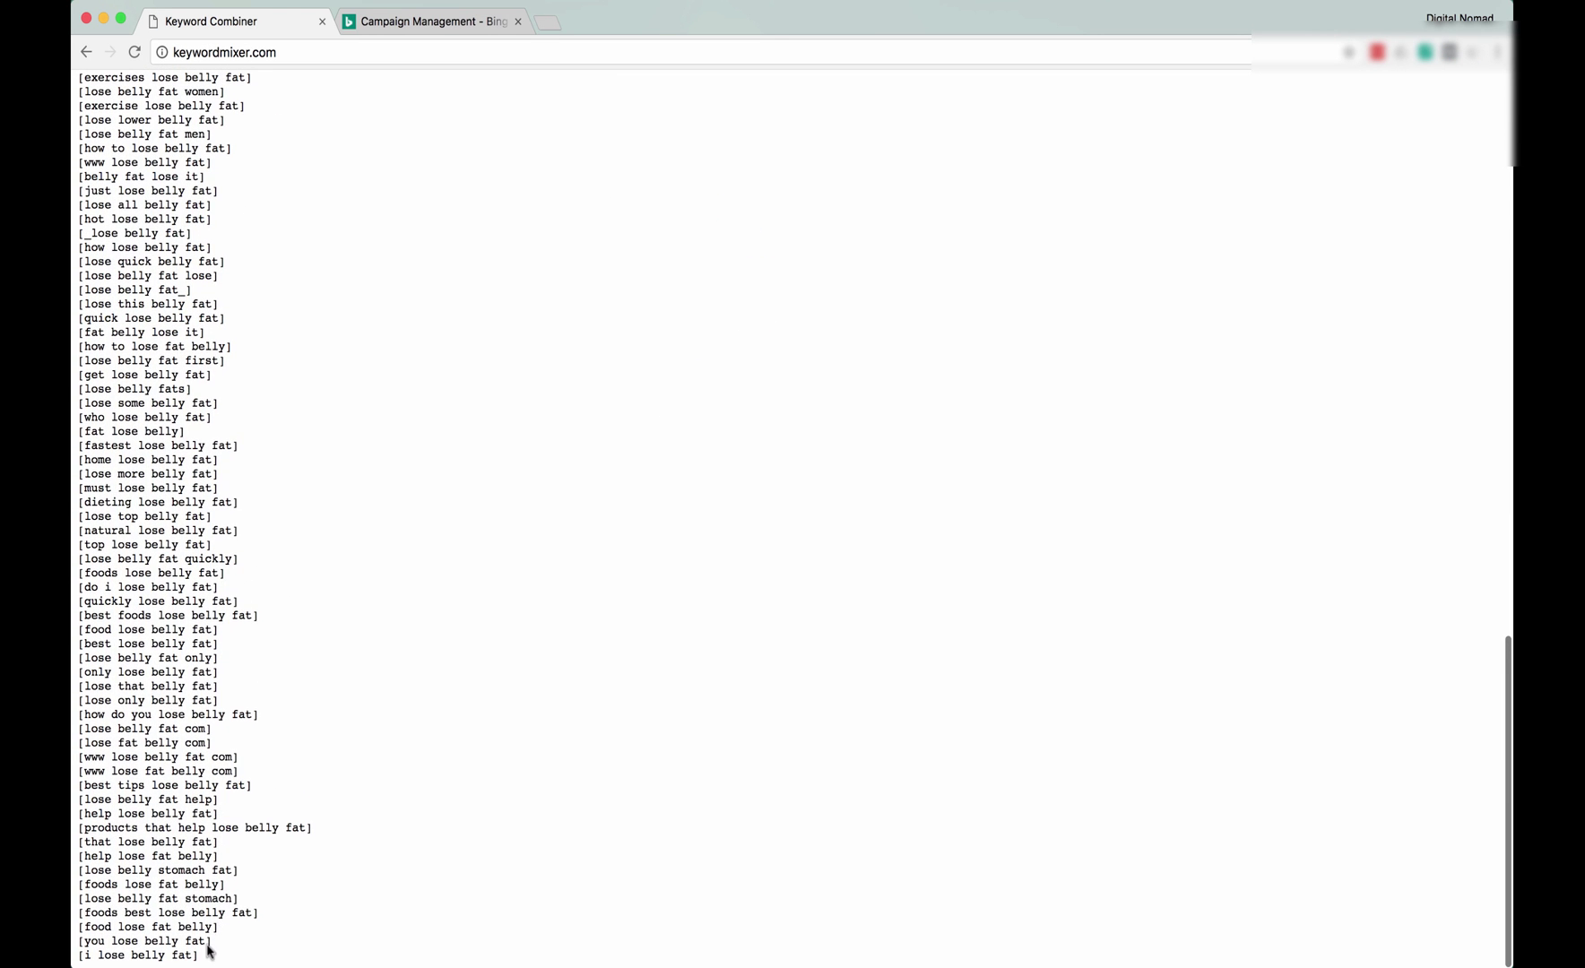
left_click_drag(206, 952, 77, 447)
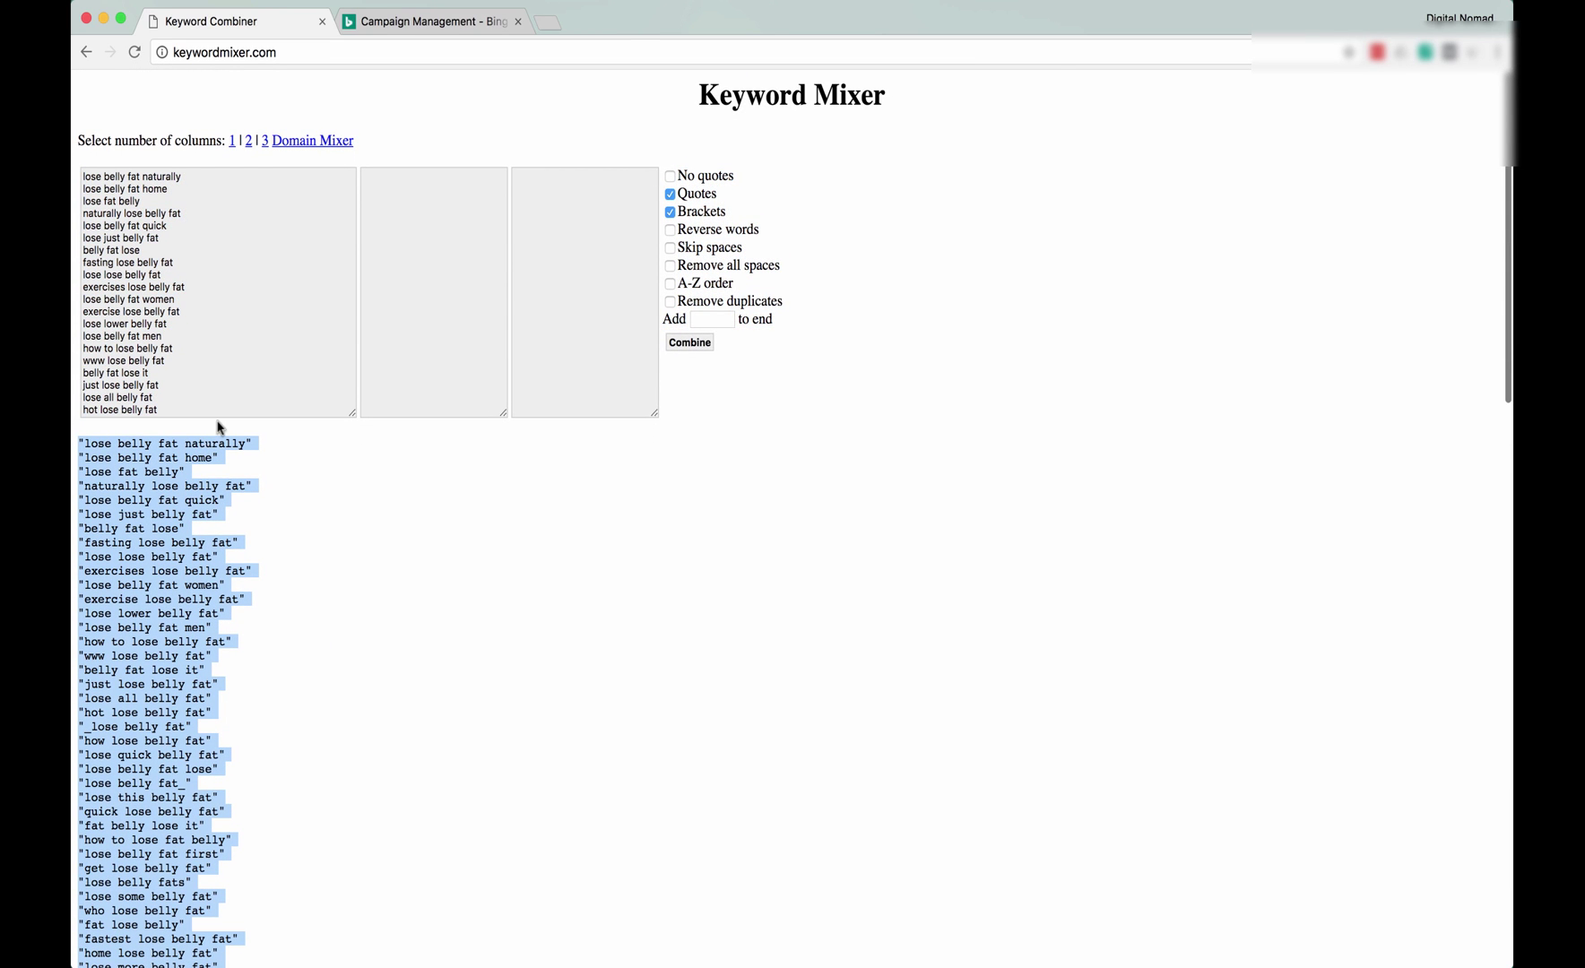
Paste the belly-fat keywords into the ad group's Enter keywords box and review the list.
left_click(363, 21)
key("super+Tab")
key("super+Tab")
left_click(403, 481)
key("super+v")
scroll(395, 475, "up", 10)
scroll(387, 484, "up", 6)
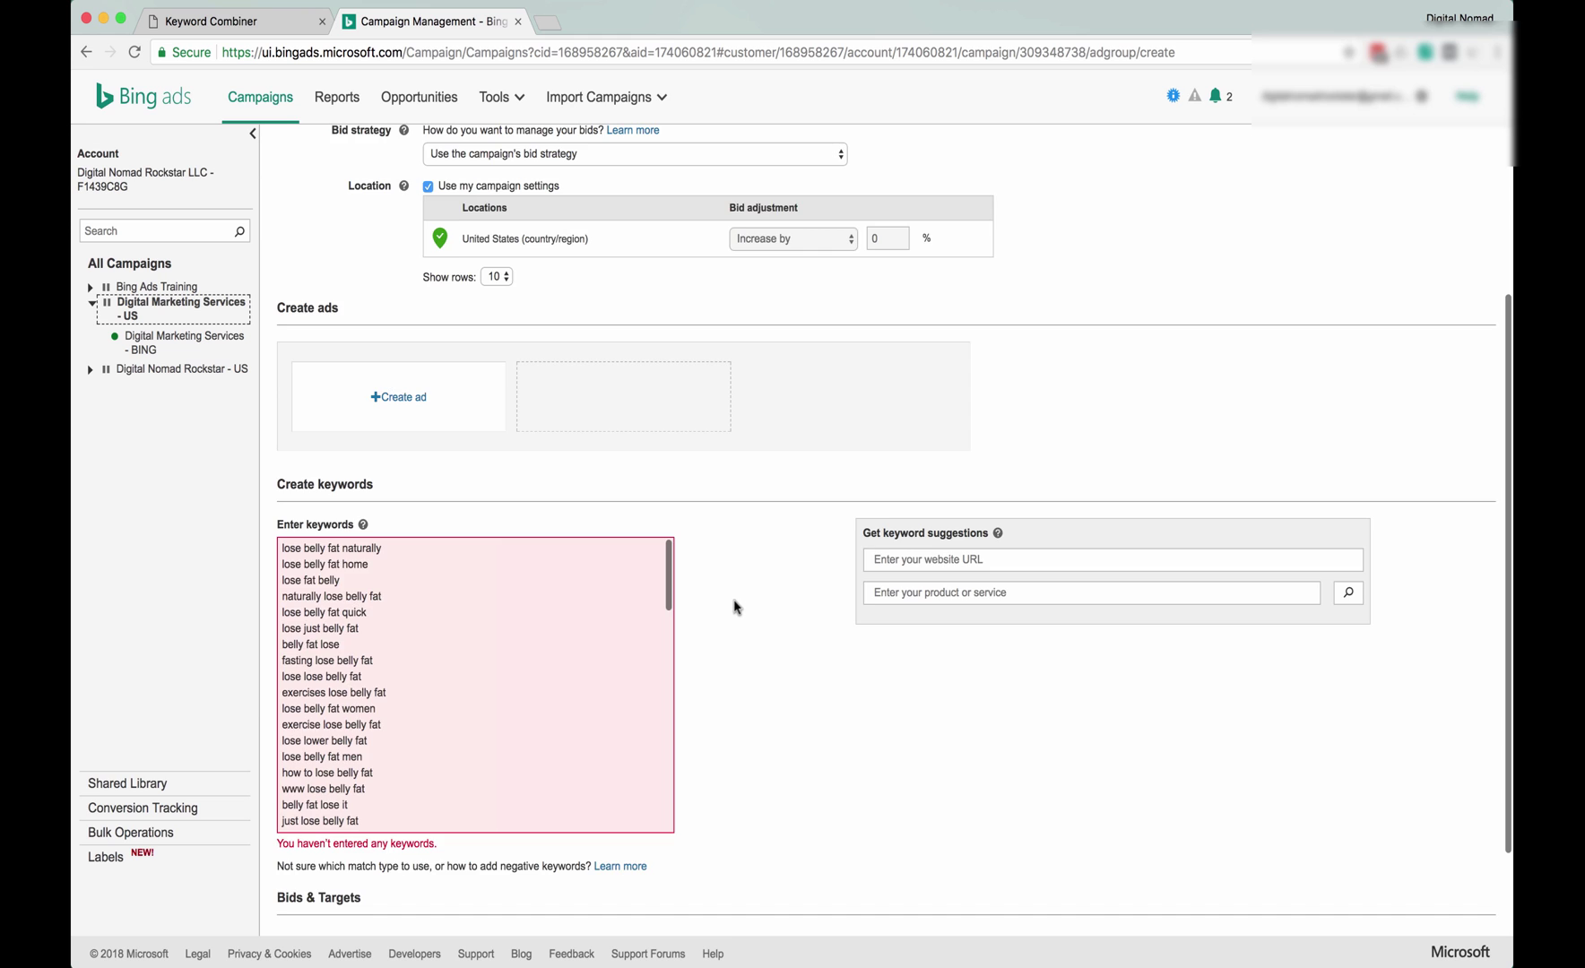
scroll(736, 605, "down", 3)
scroll(435, 527, "down", 10)
scroll(437, 525, "down", 3)
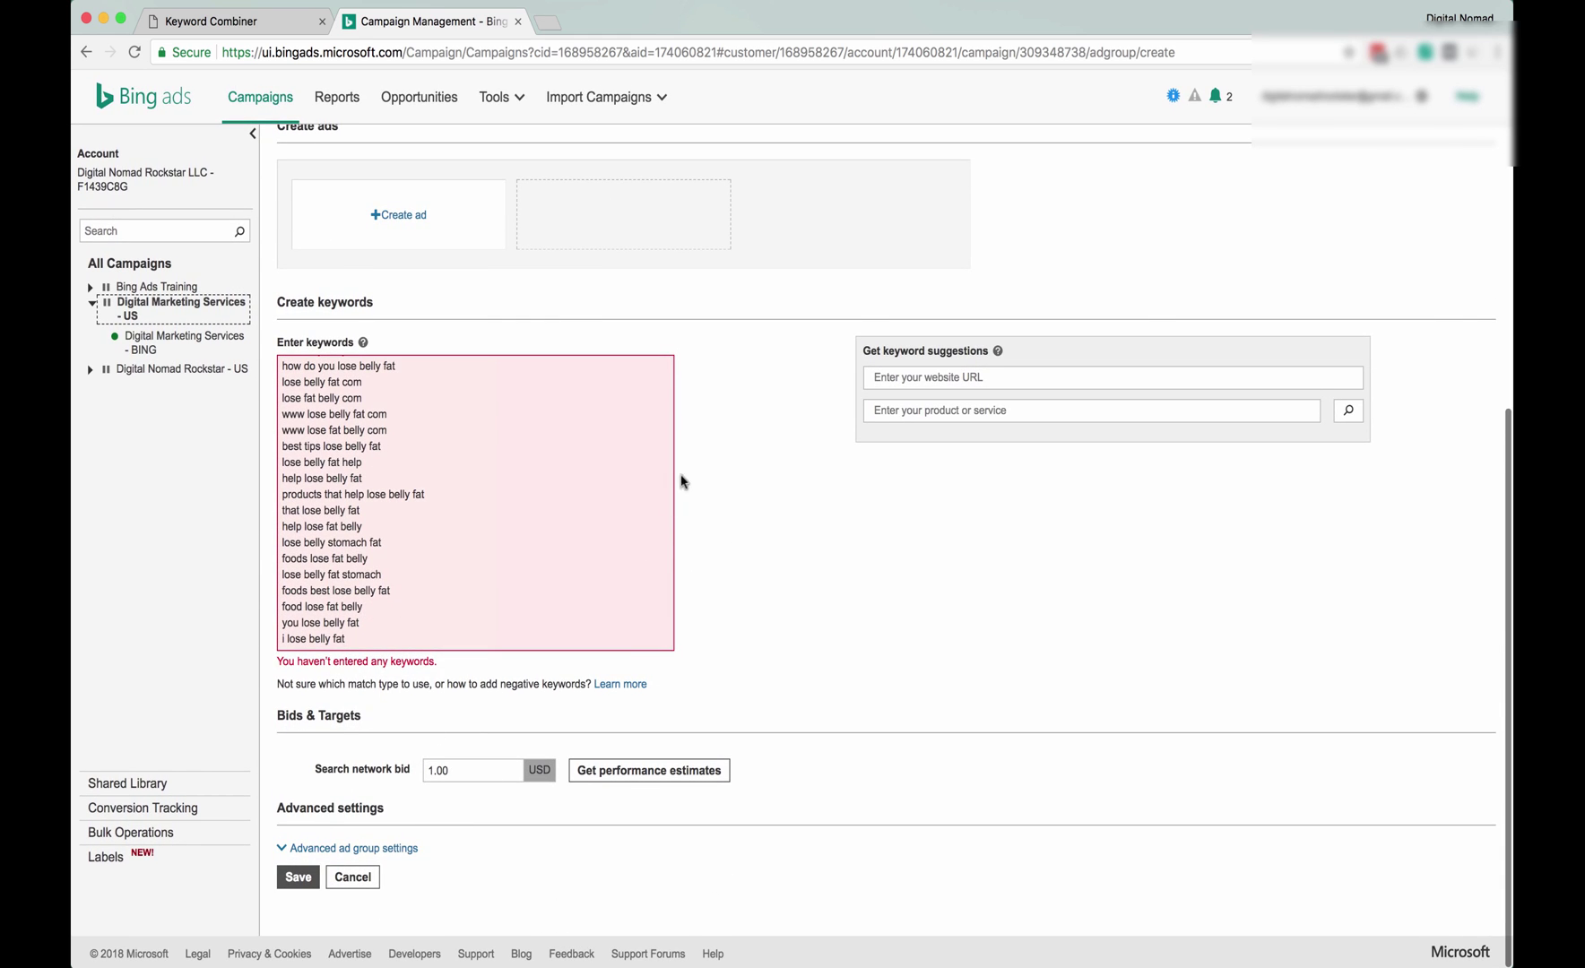
scroll(653, 436, "up", 15)
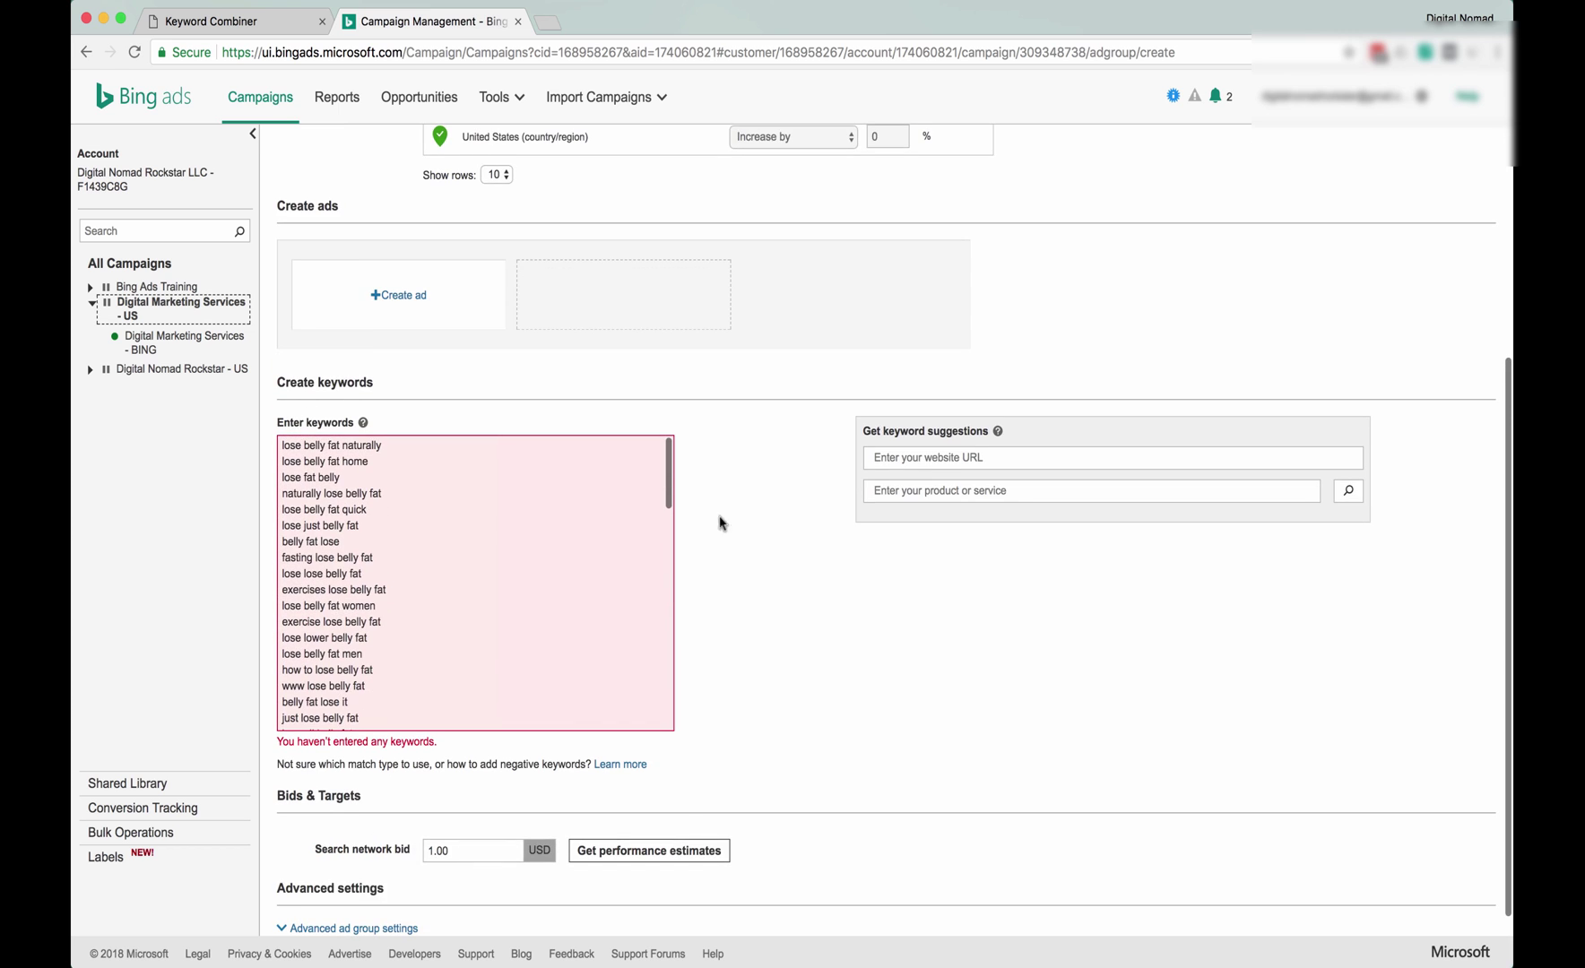
scroll(754, 497, "up", 2)
scroll(753, 552, "down", 3)
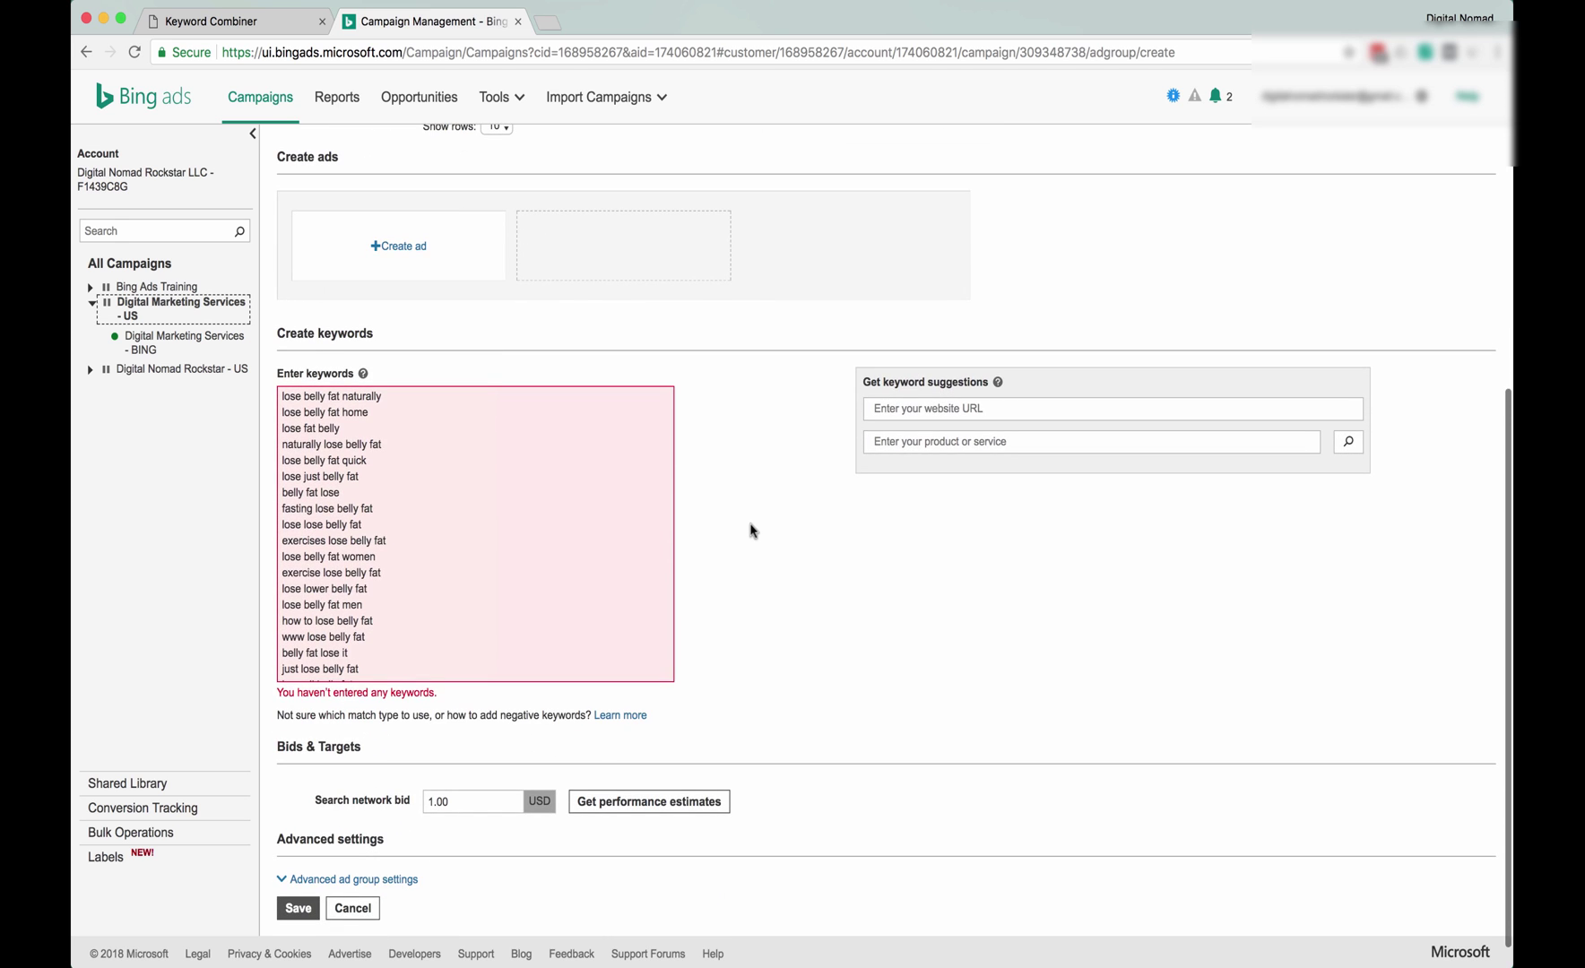
scroll(746, 485, "down", 1)
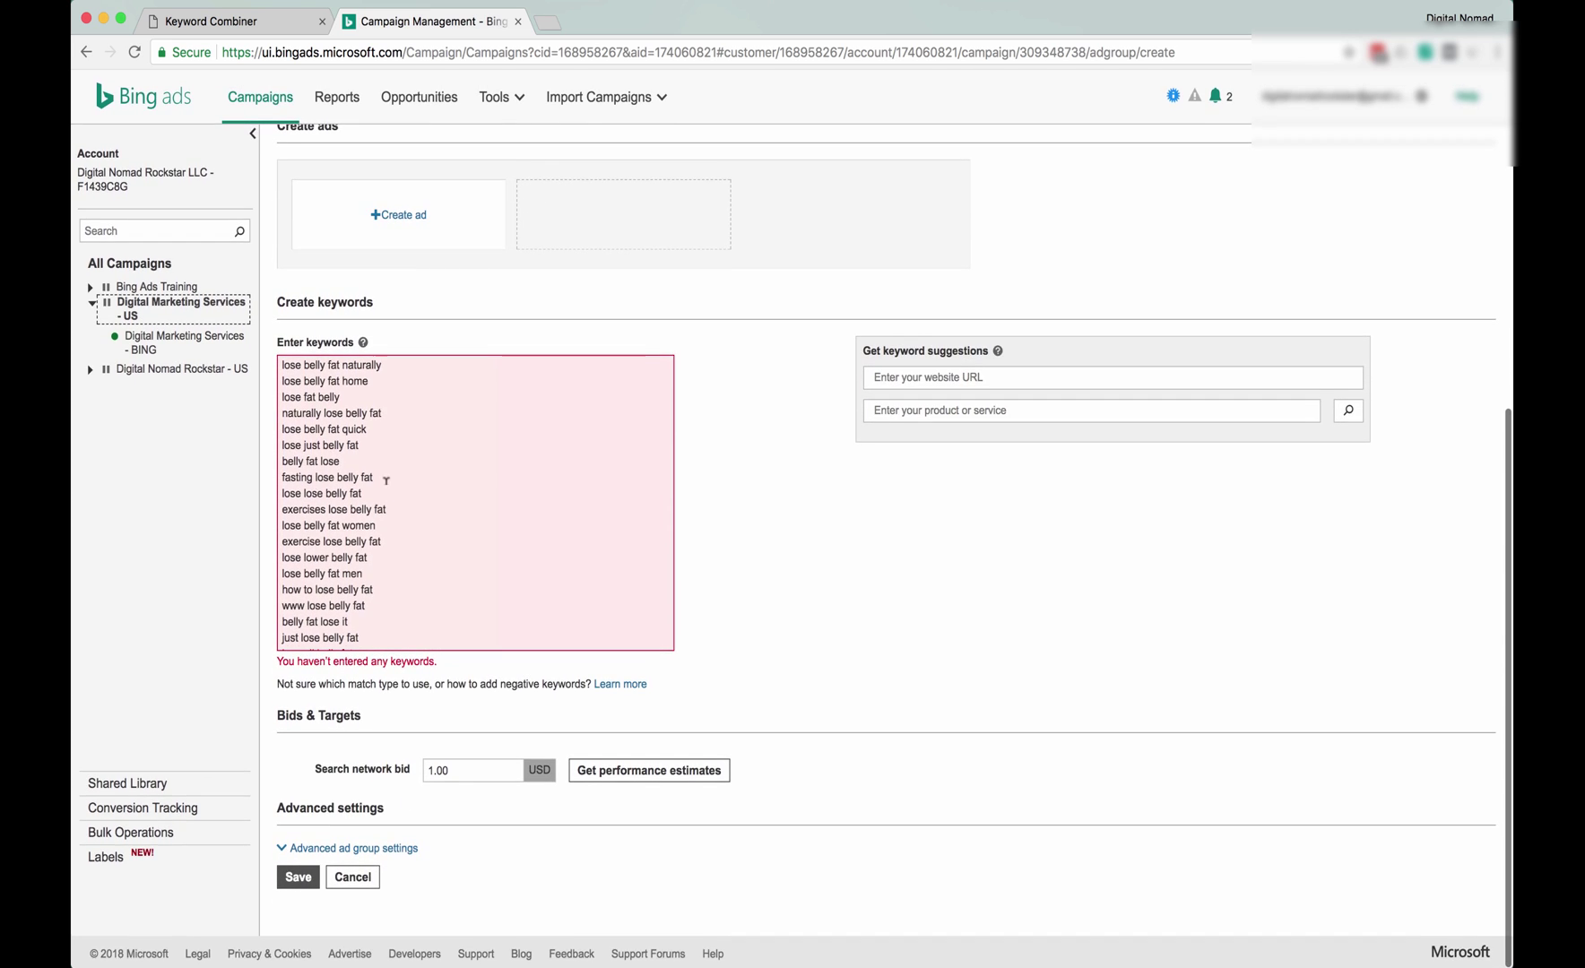
scroll(387, 480, "down", 15)
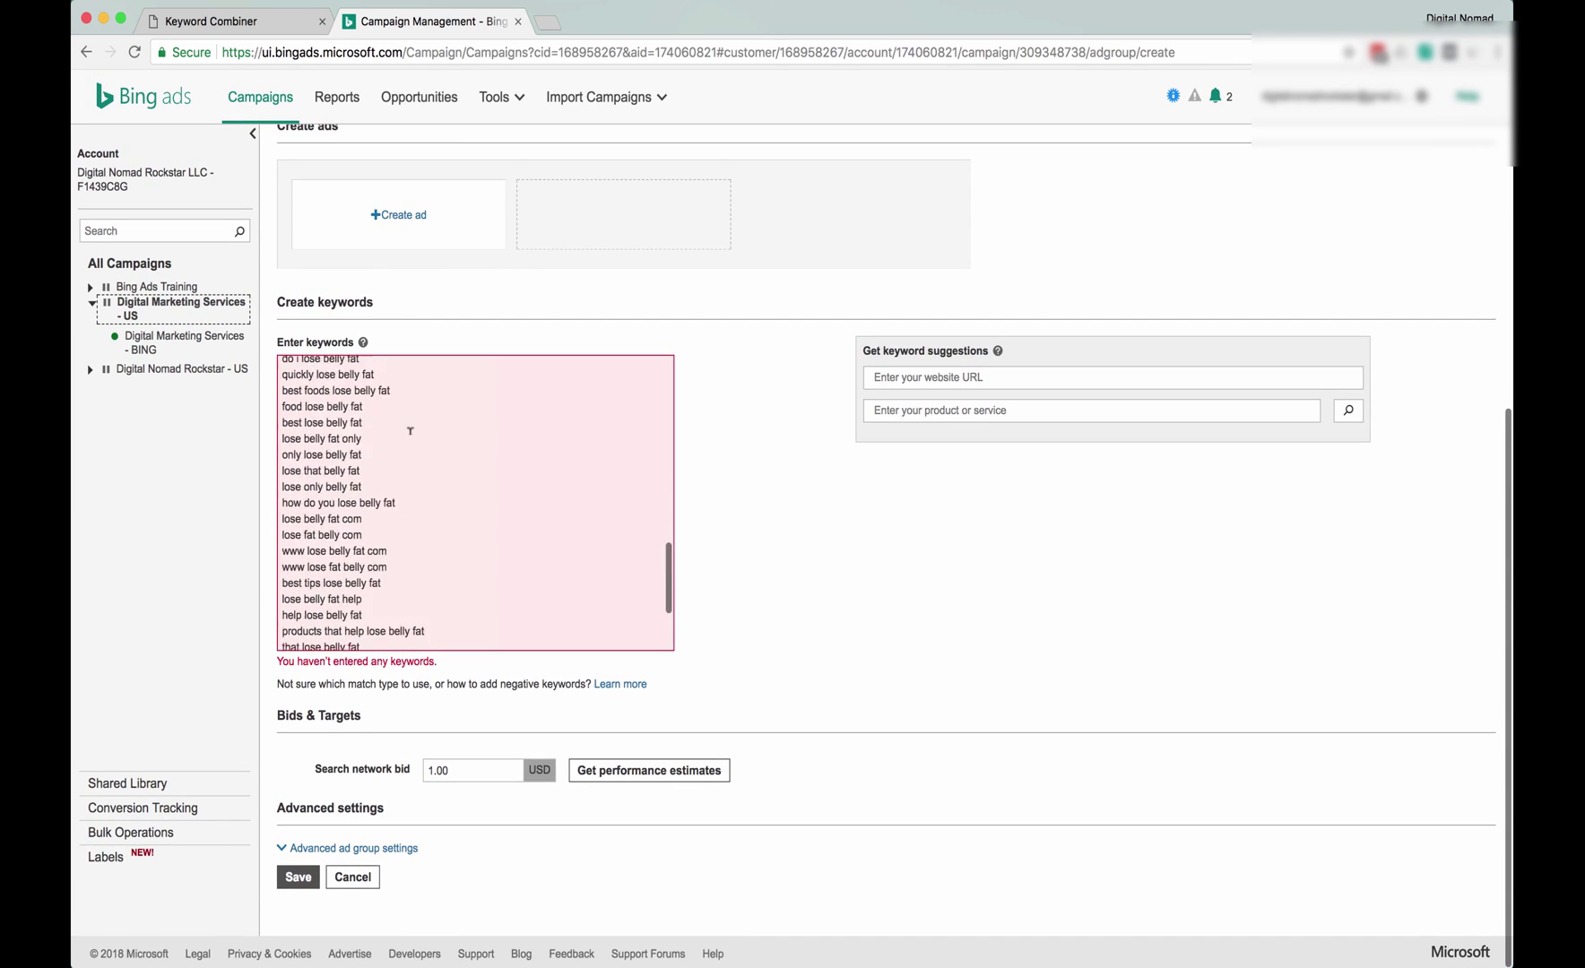
scroll(410, 431, "up", 15)
scroll(711, 592, "down", 4)
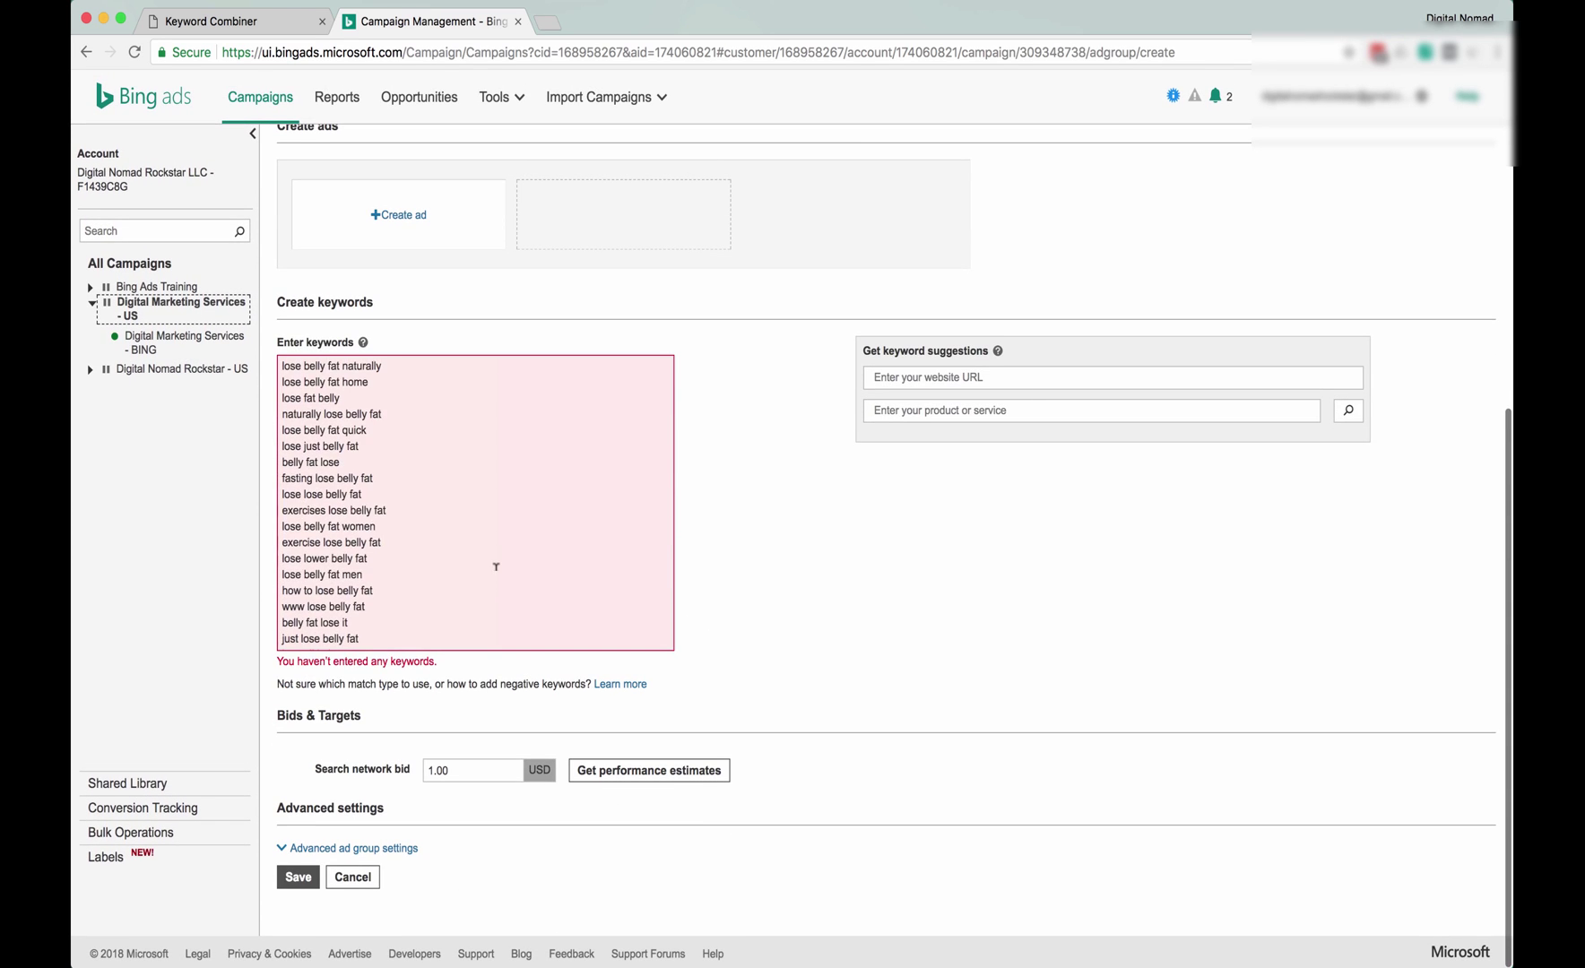
scroll(495, 566, "down", 10)
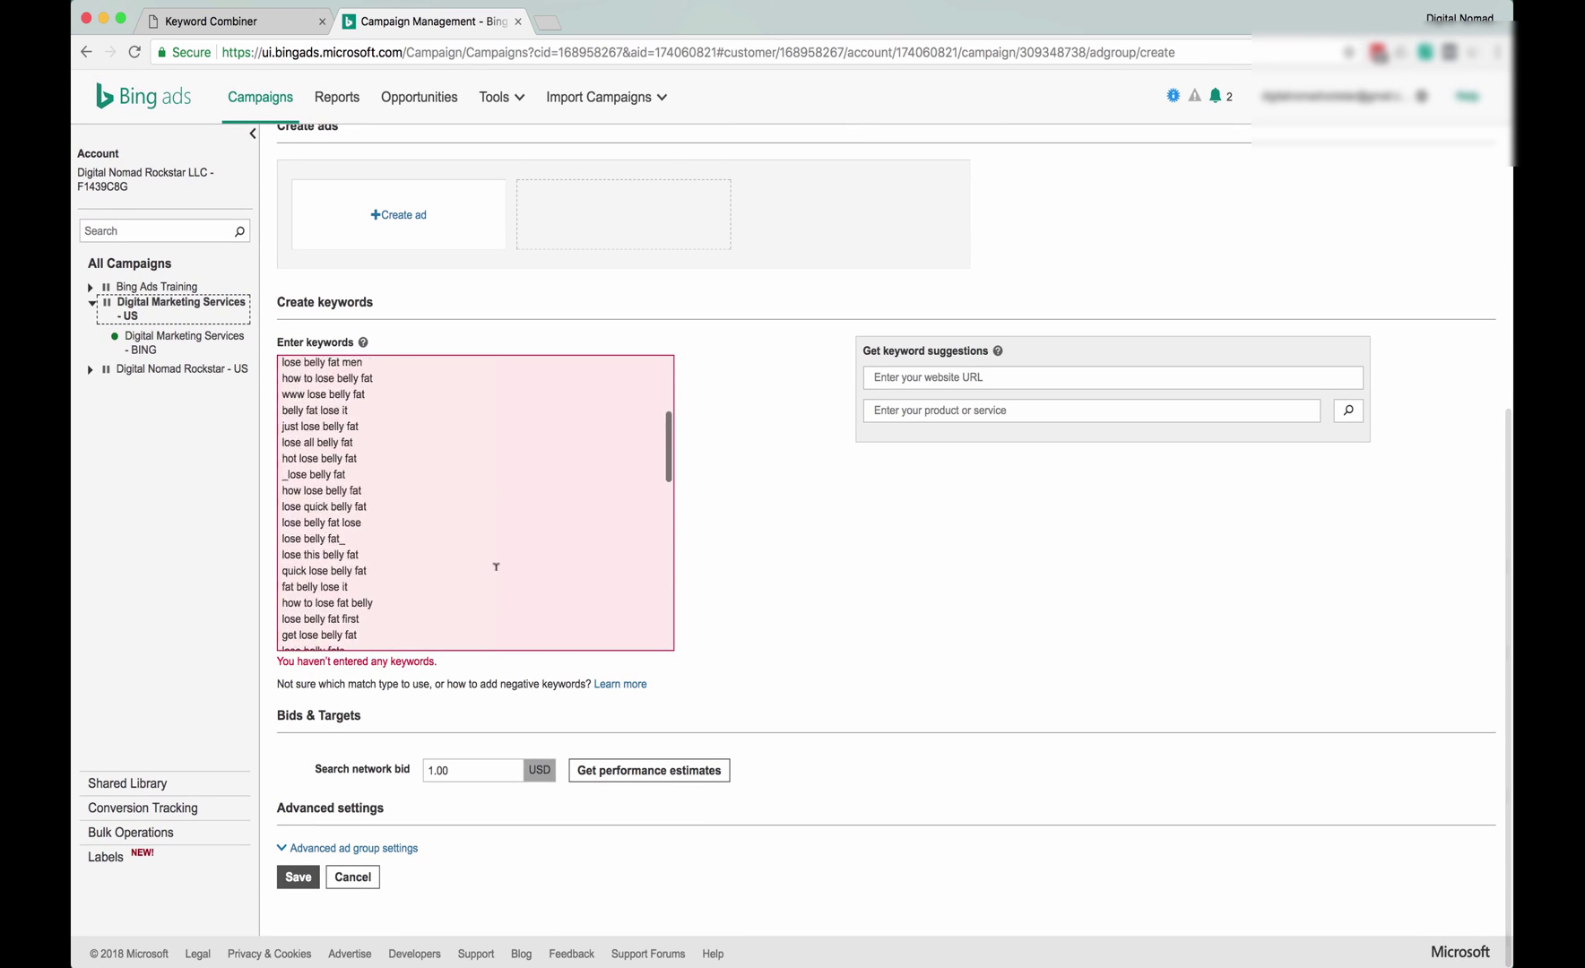
Select the quoted and bracketed keyword output in Keyword Combiner.
left_click(300, 25)
left_click(261, 349)
triple_click(262, 349)
left_click_drag(99, 437, 226, 964)
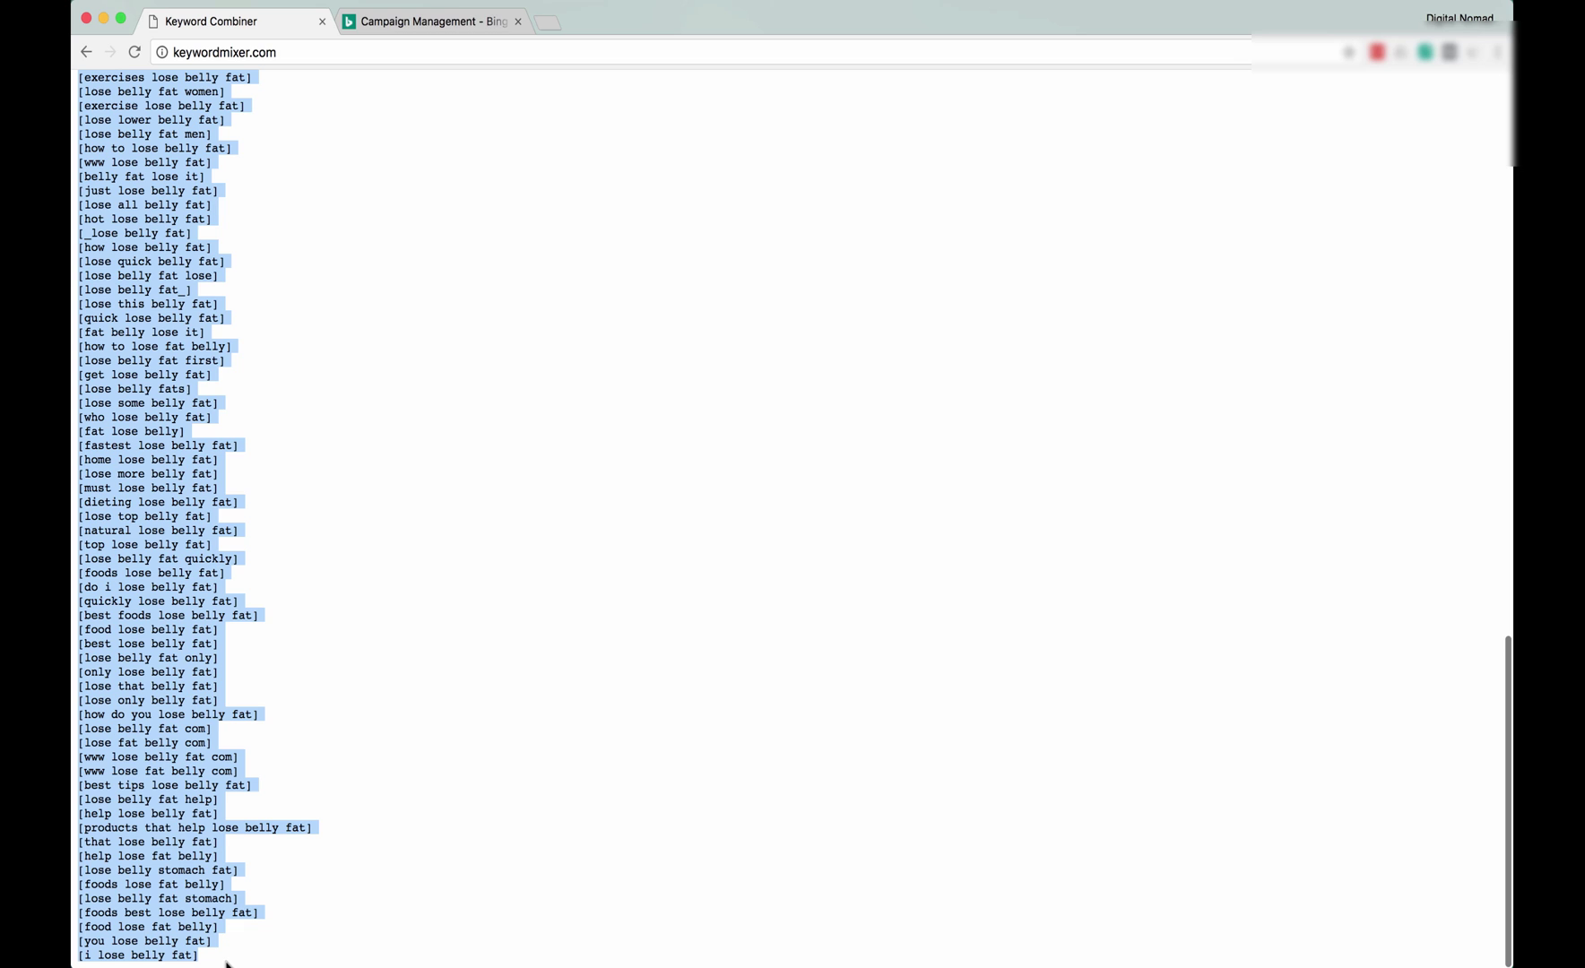
Replace the plain keywords in the Bing Ads box with the phrase- and exact-match list.
left_click(438, 14)
left_click(411, 510)
key("super+a")
key("super+v")
scroll(404, 489, "up", 10)
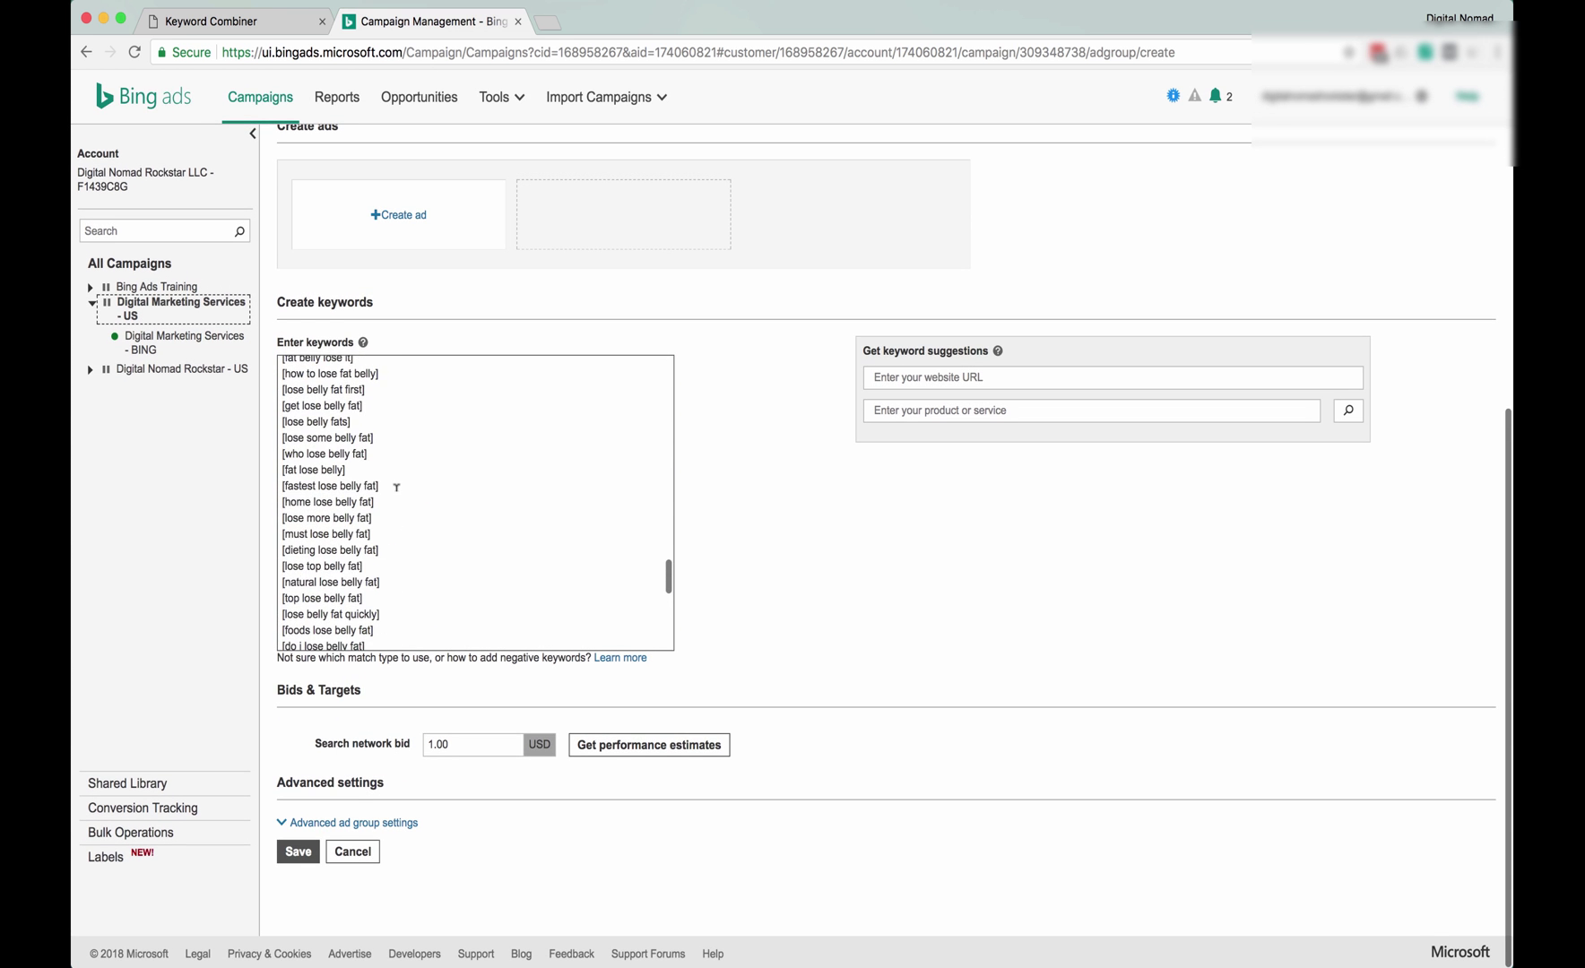
scroll(396, 487, "up", 15)
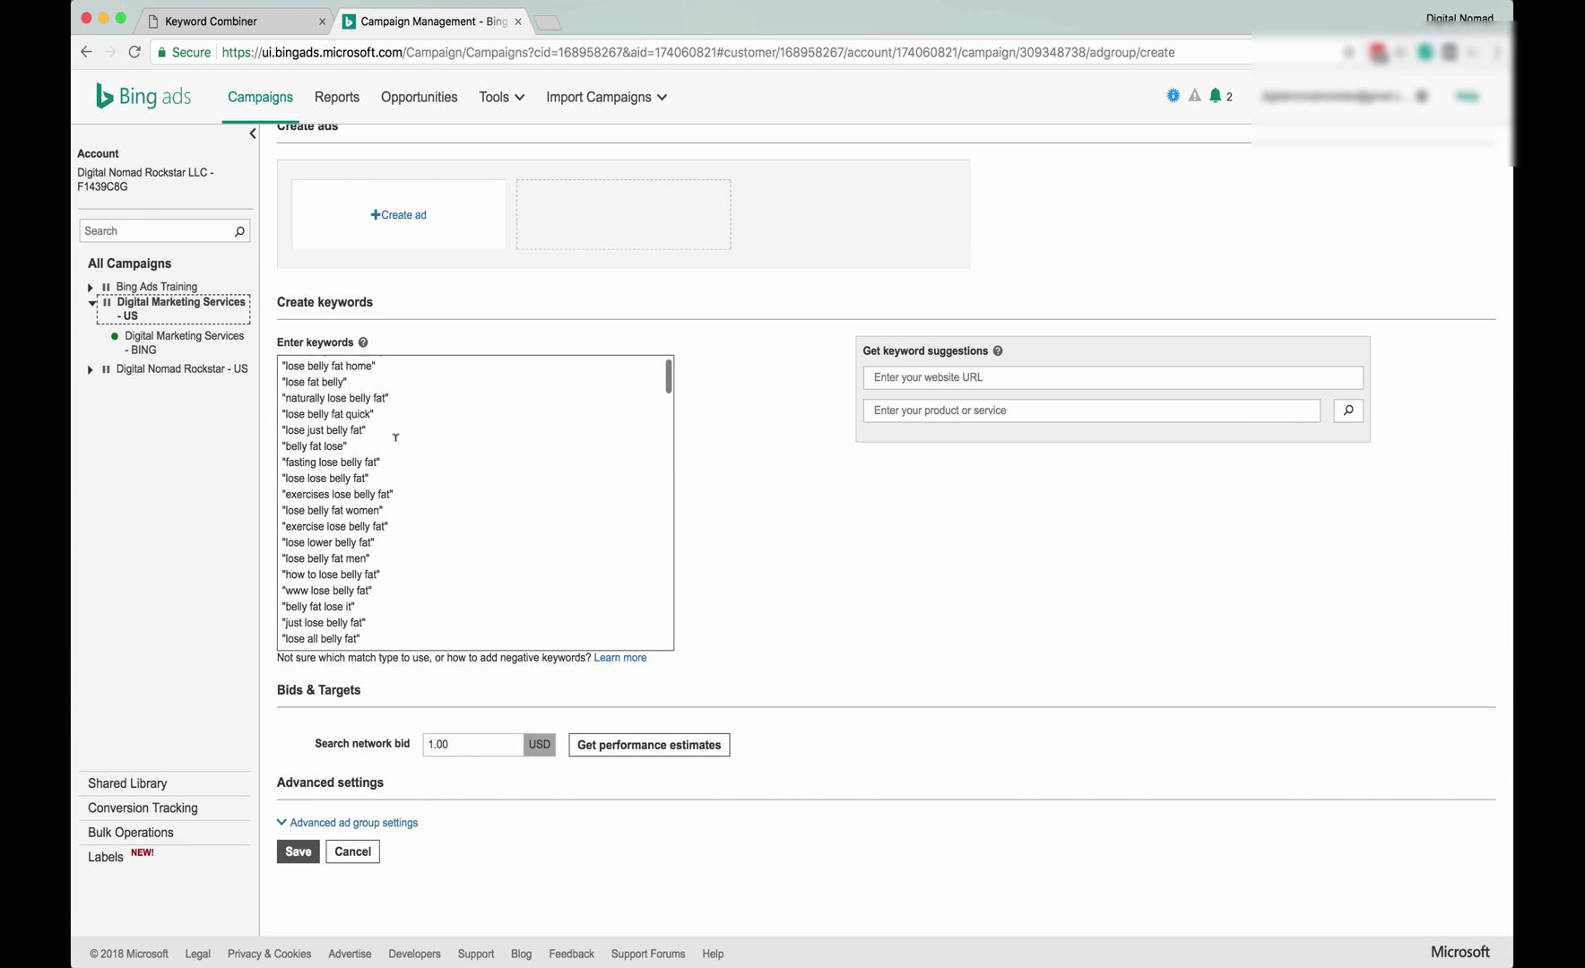
scroll(395, 436, "up", 3)
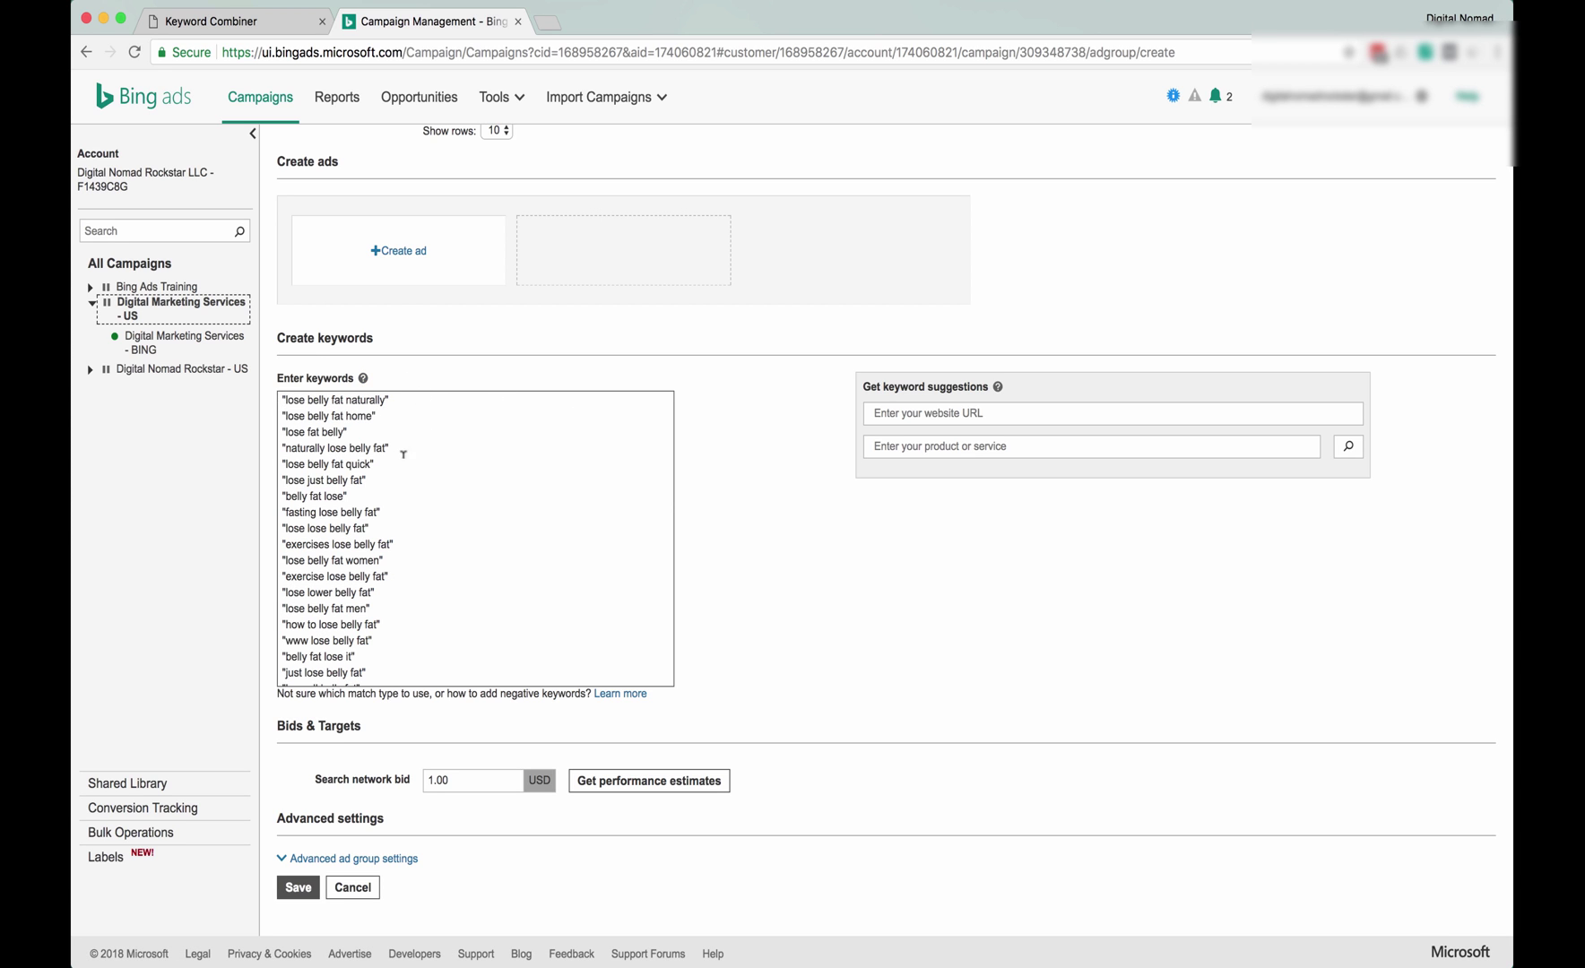
Check the exact-match keywords down to '[i lose belly fat]' in the keyword list.
scroll(377, 427, "down", 10)
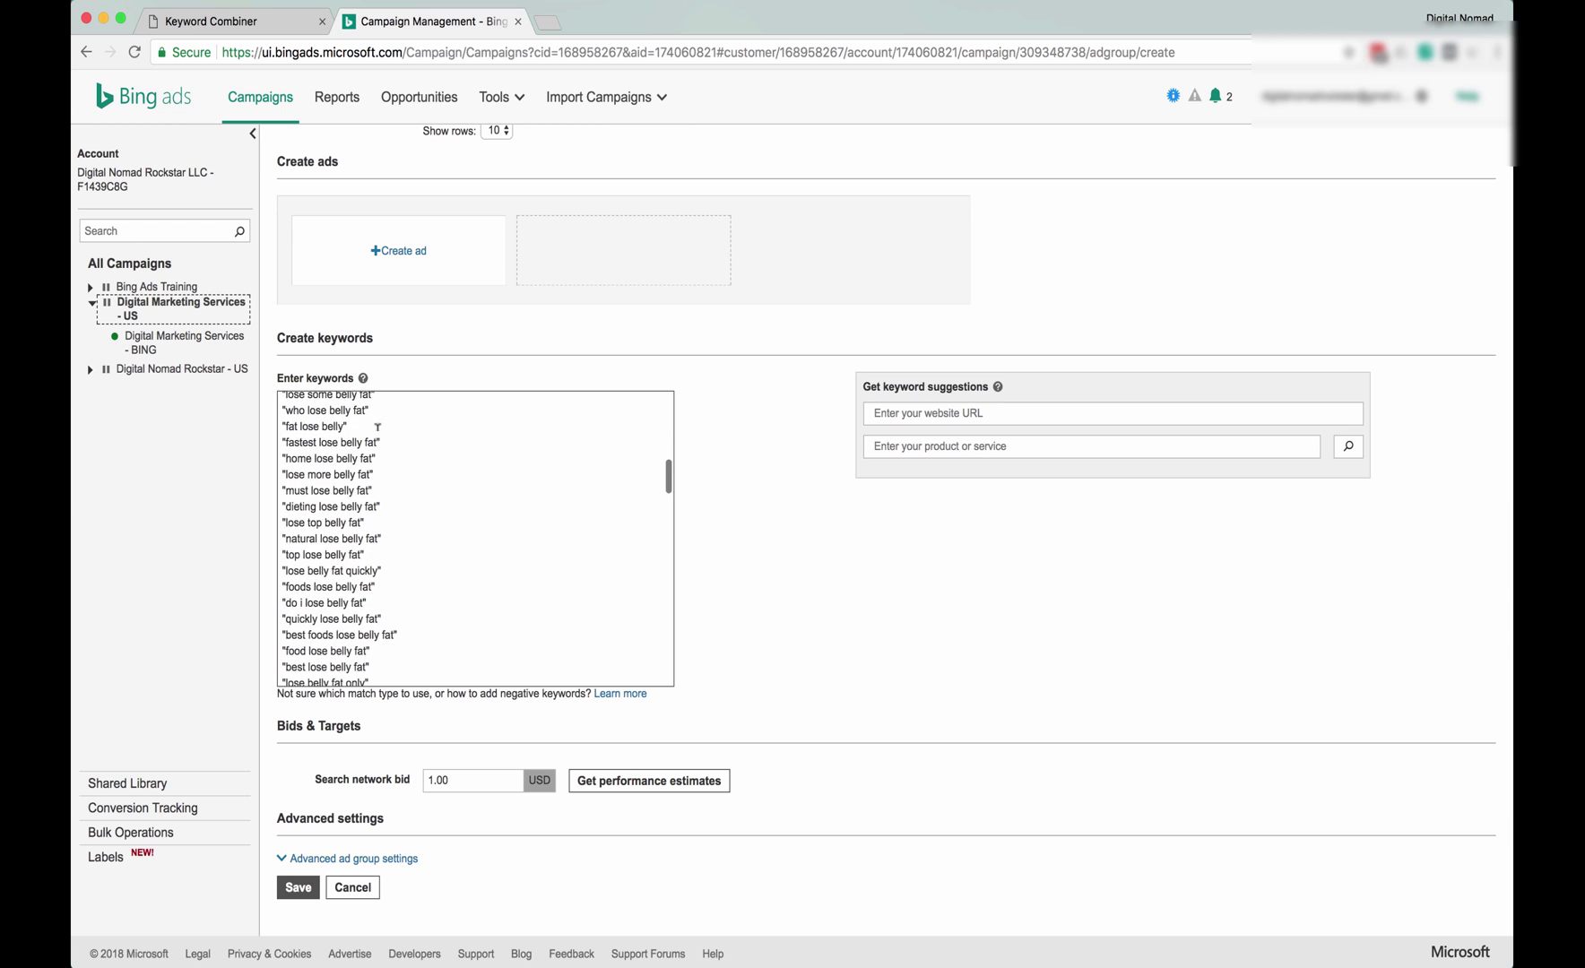
scroll(379, 564, "down", 15)
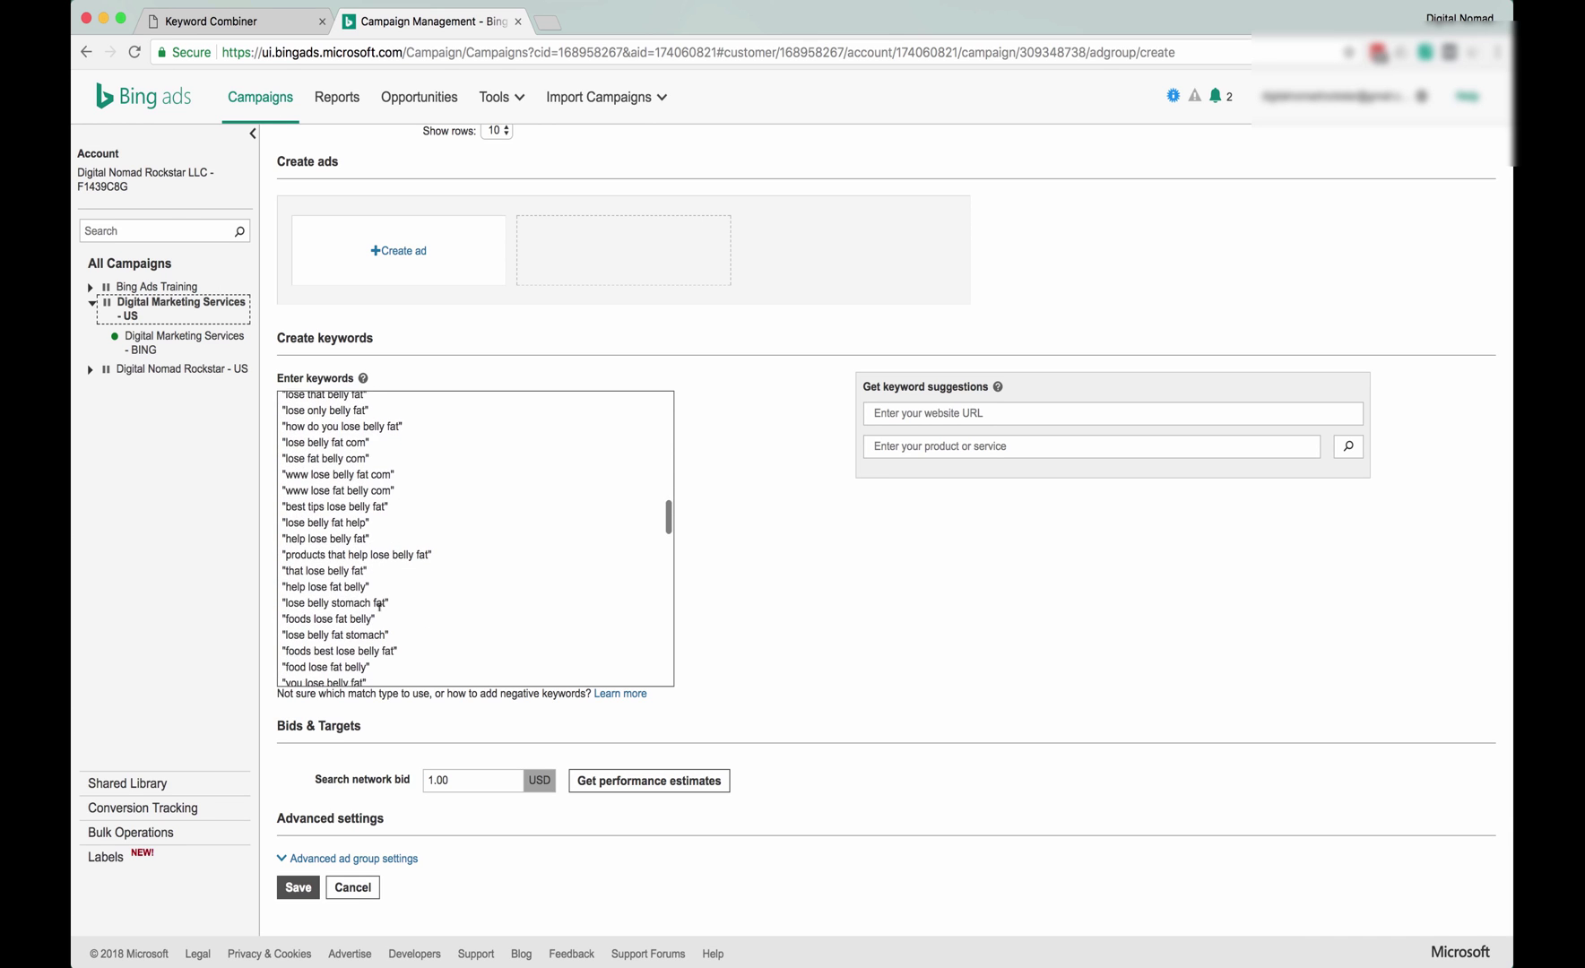
scroll(377, 538, "down", 3)
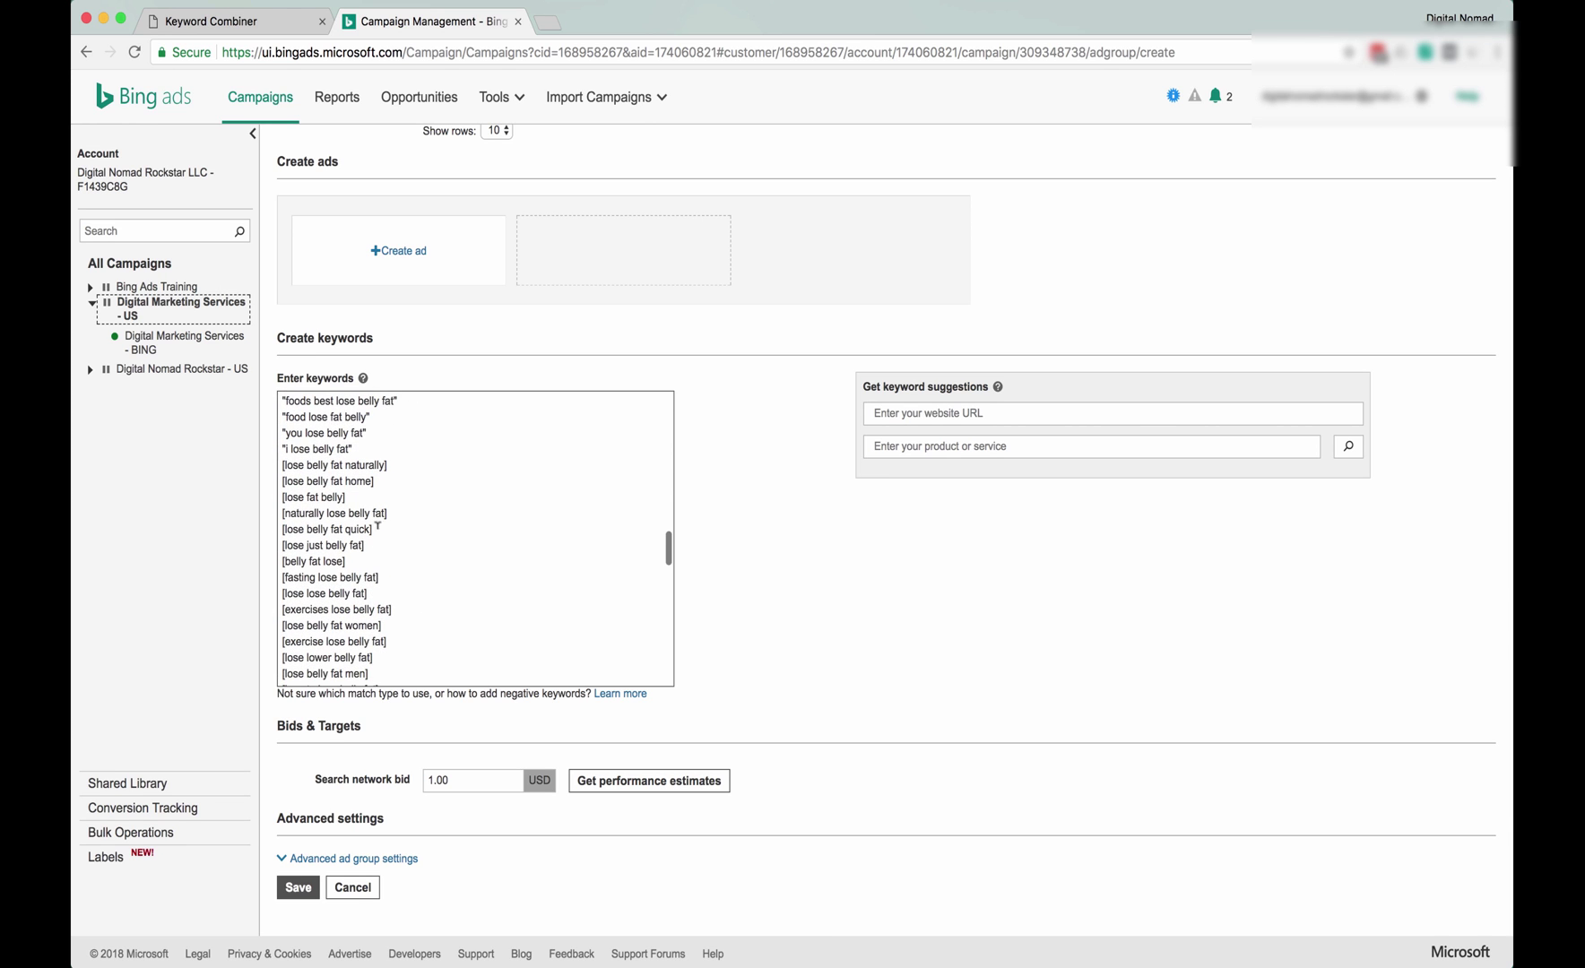
scroll(368, 465, "down", 2)
left_click_drag(282, 416, 374, 448)
left_click(373, 486)
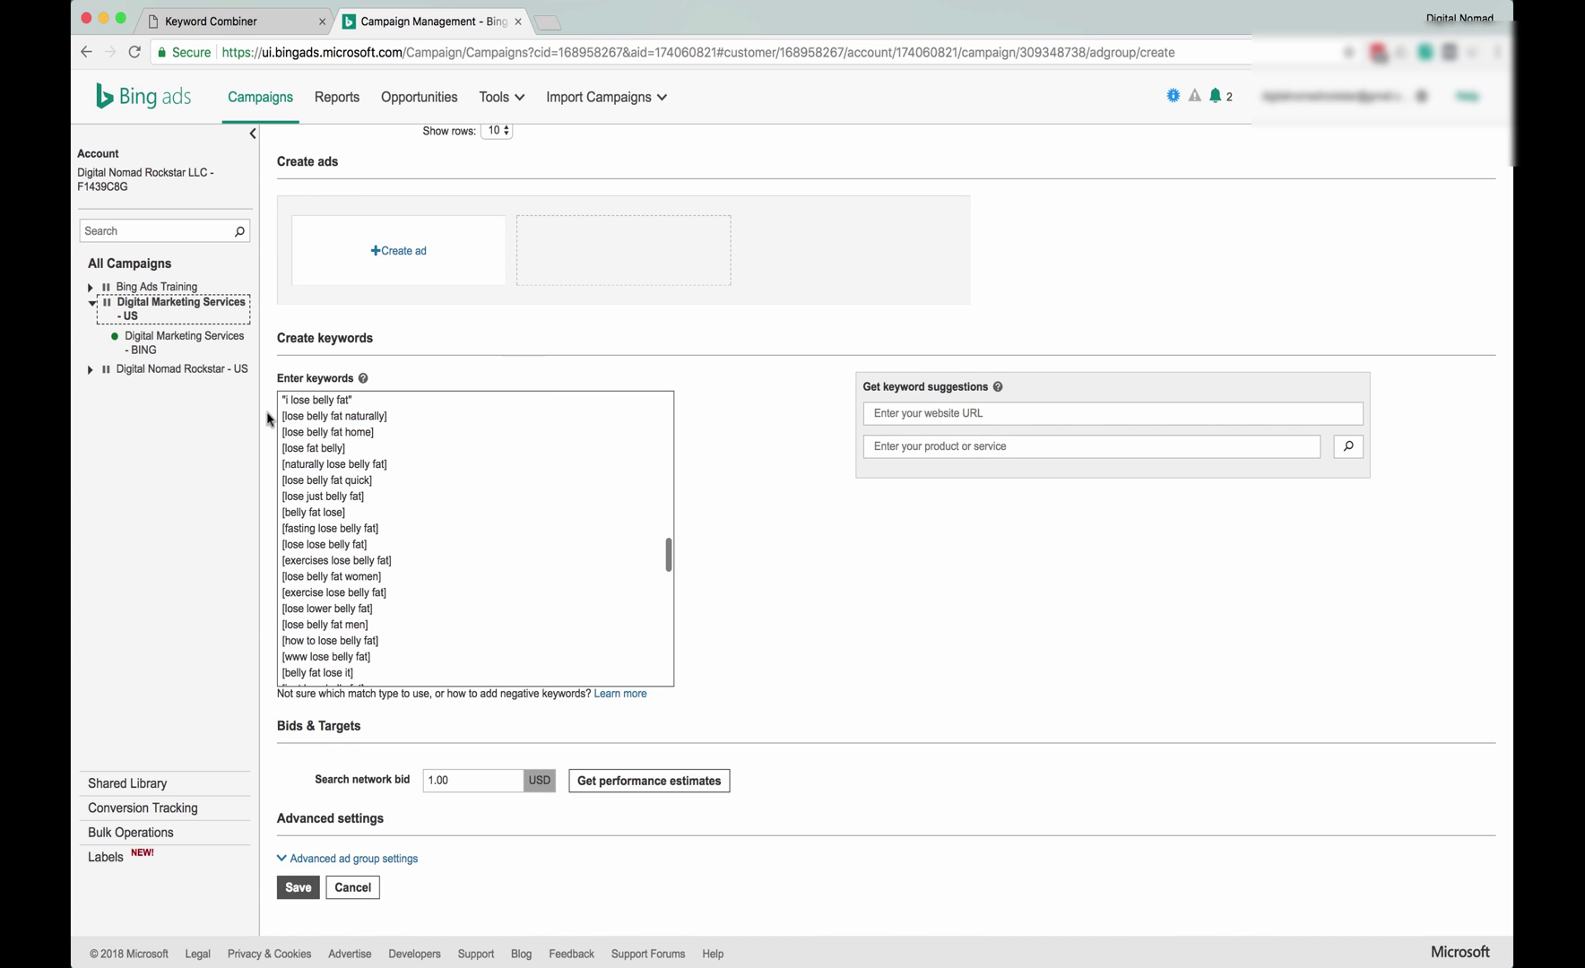
scroll(387, 448, "down", 3)
scroll(386, 448, "down", 8)
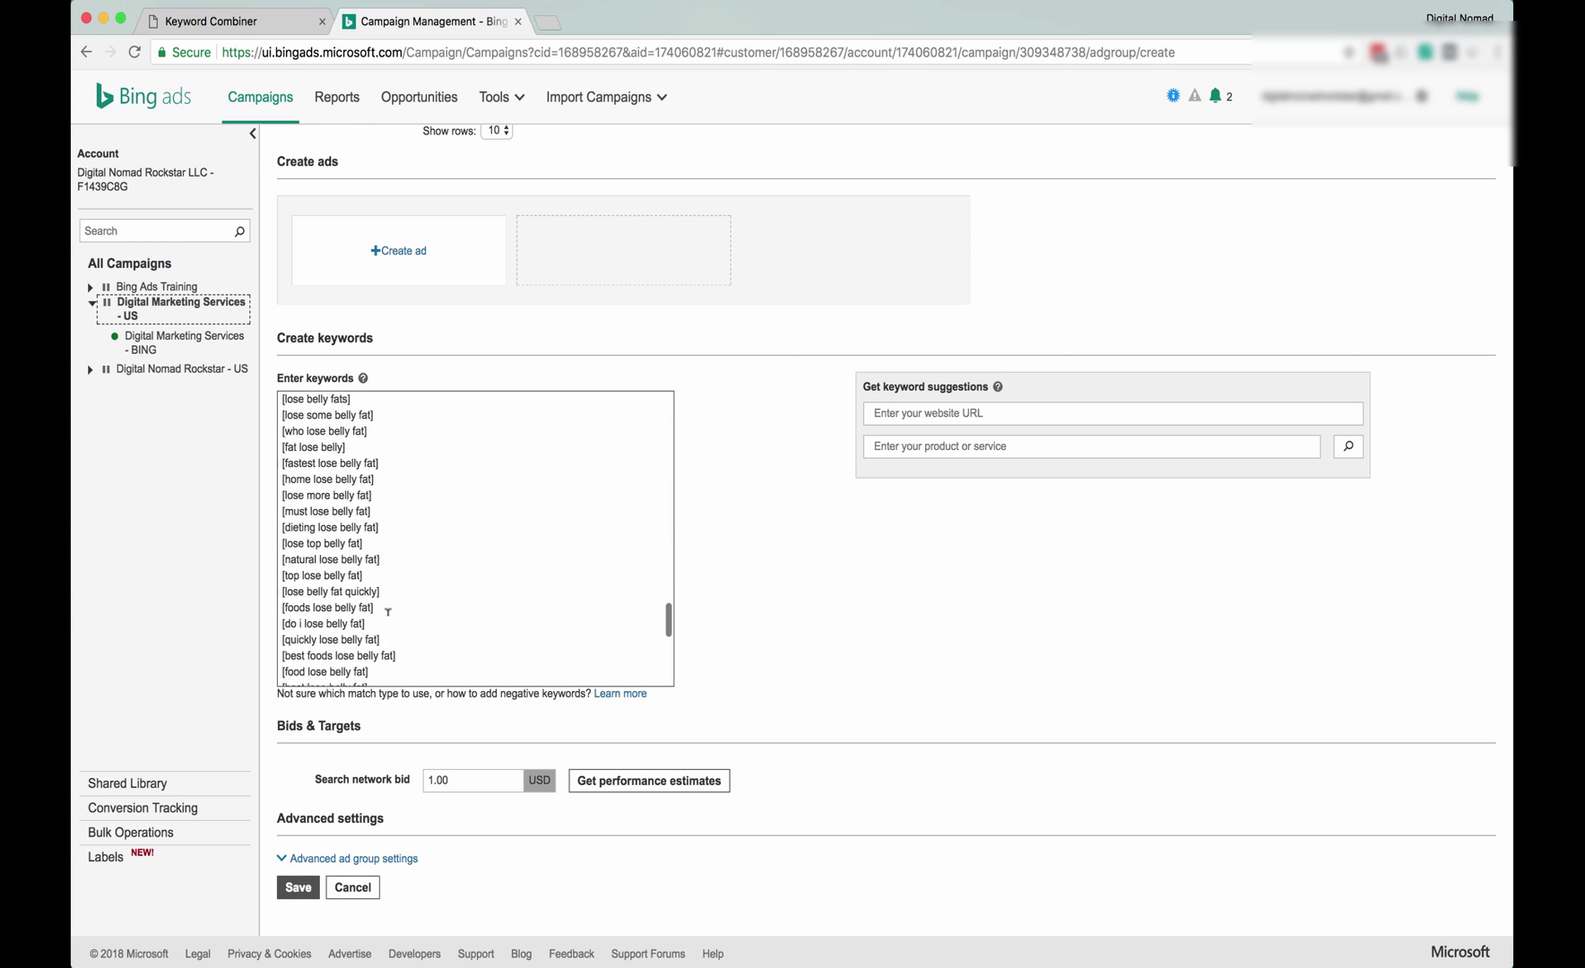
scroll(386, 631, "down", 2)
scroll(387, 631, "down", 5)
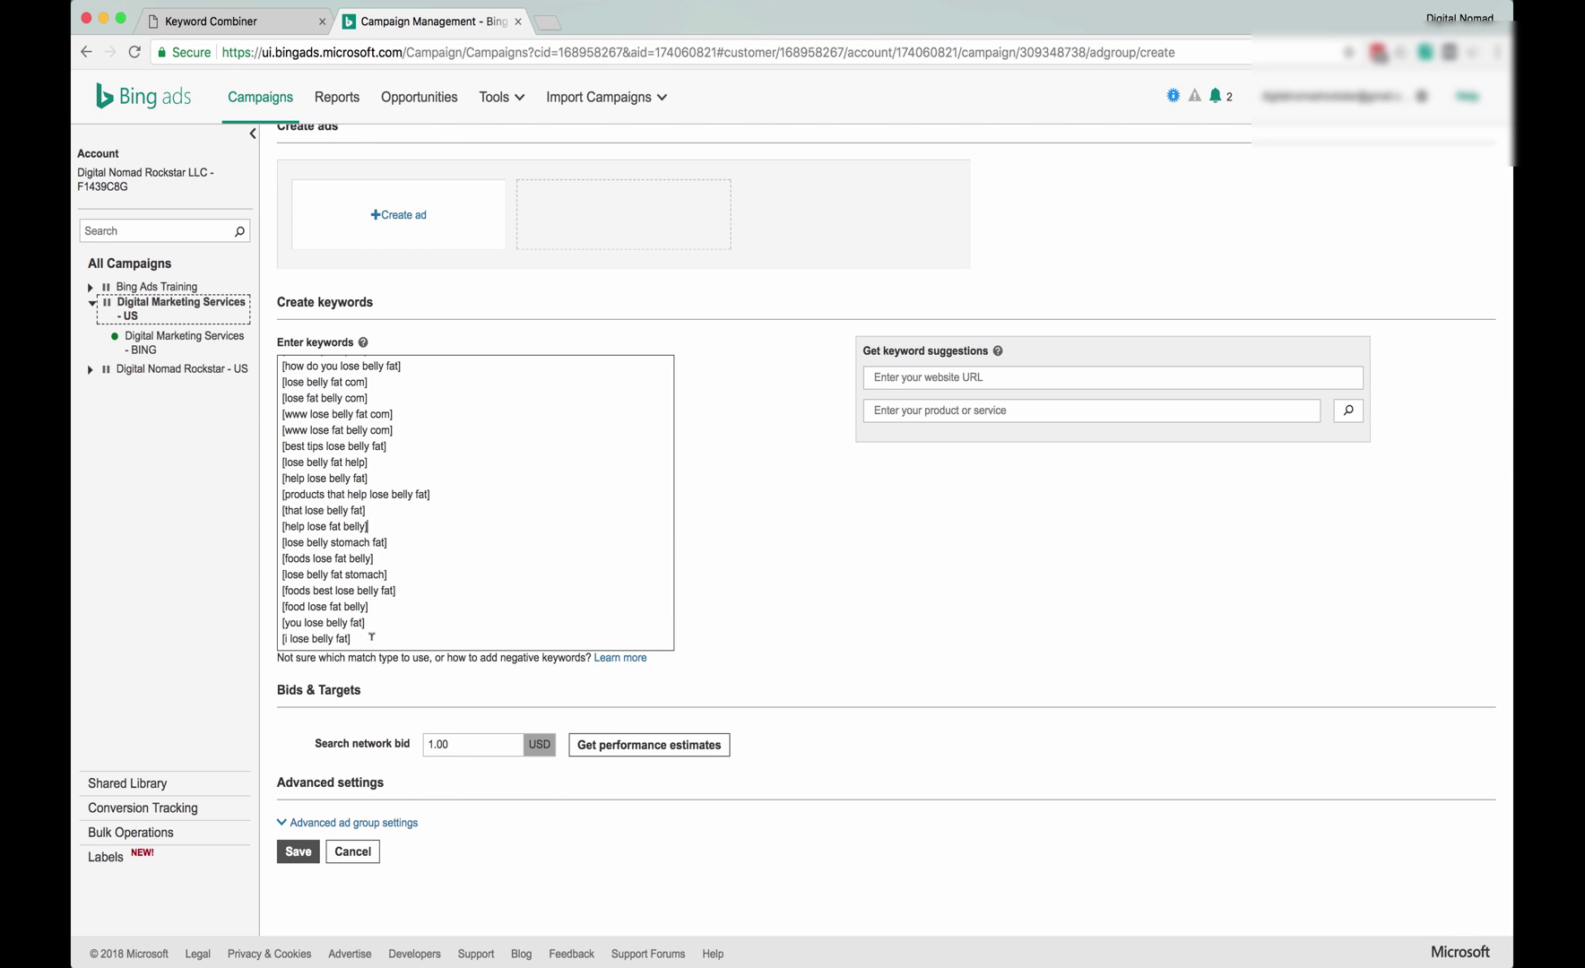
scroll(376, 464, "down", 2)
scroll(318, 441, "down", 2)
scroll(366, 427, "up", 15)
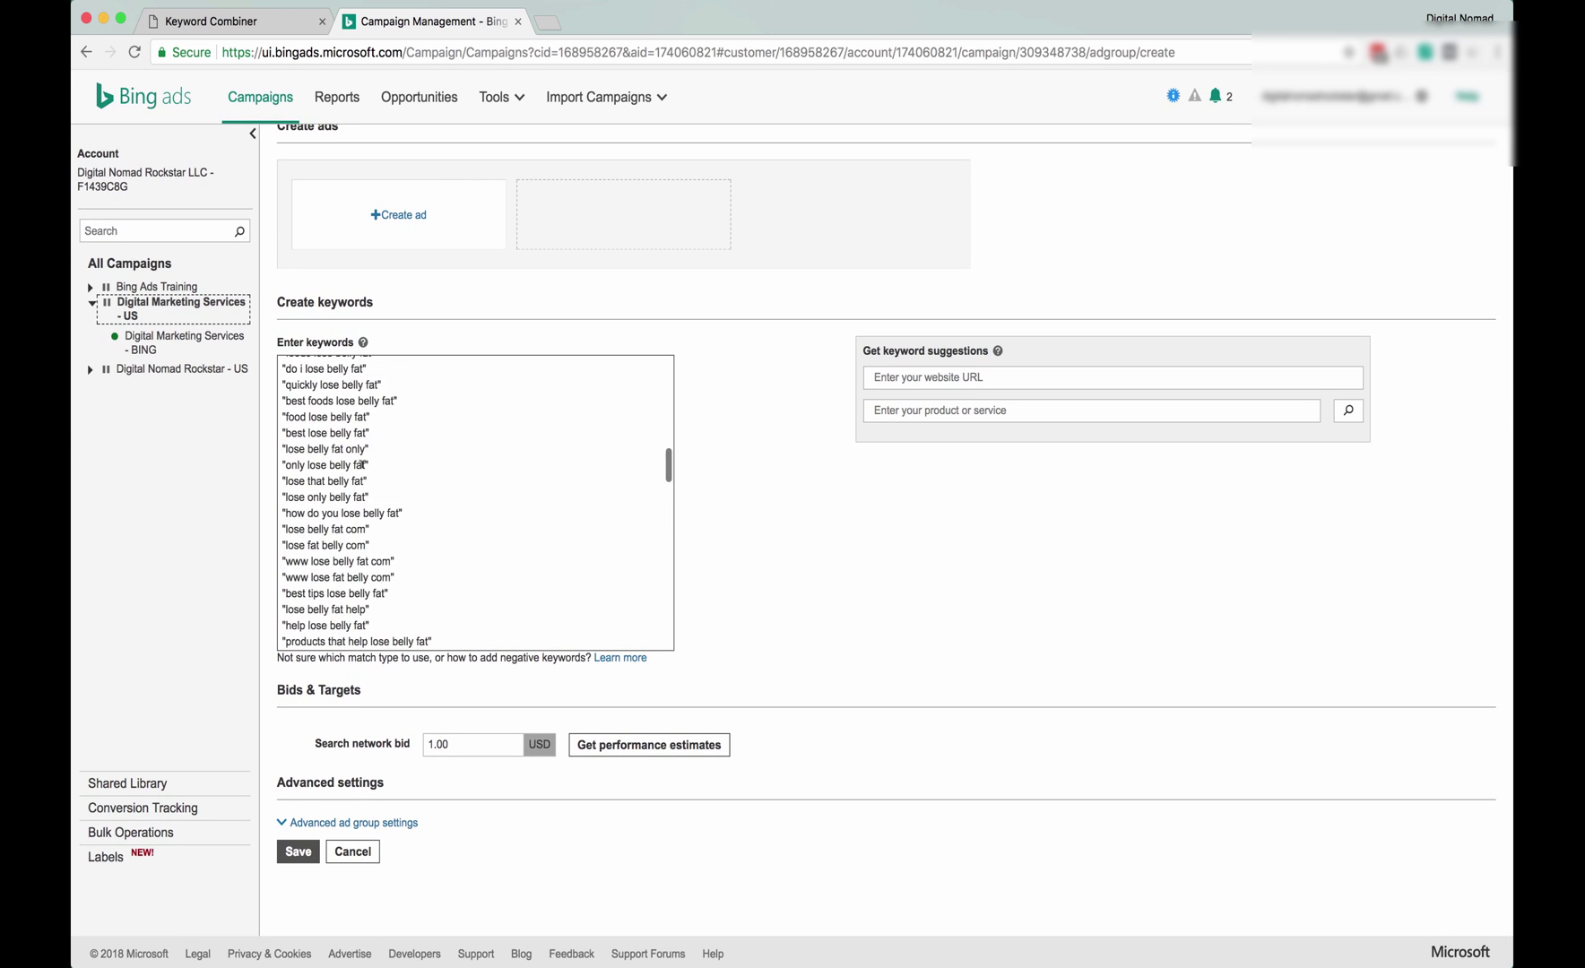
scroll(364, 475, "up", 5)
scroll(722, 464, "down", 1)
scroll(420, 510, "down", 15)
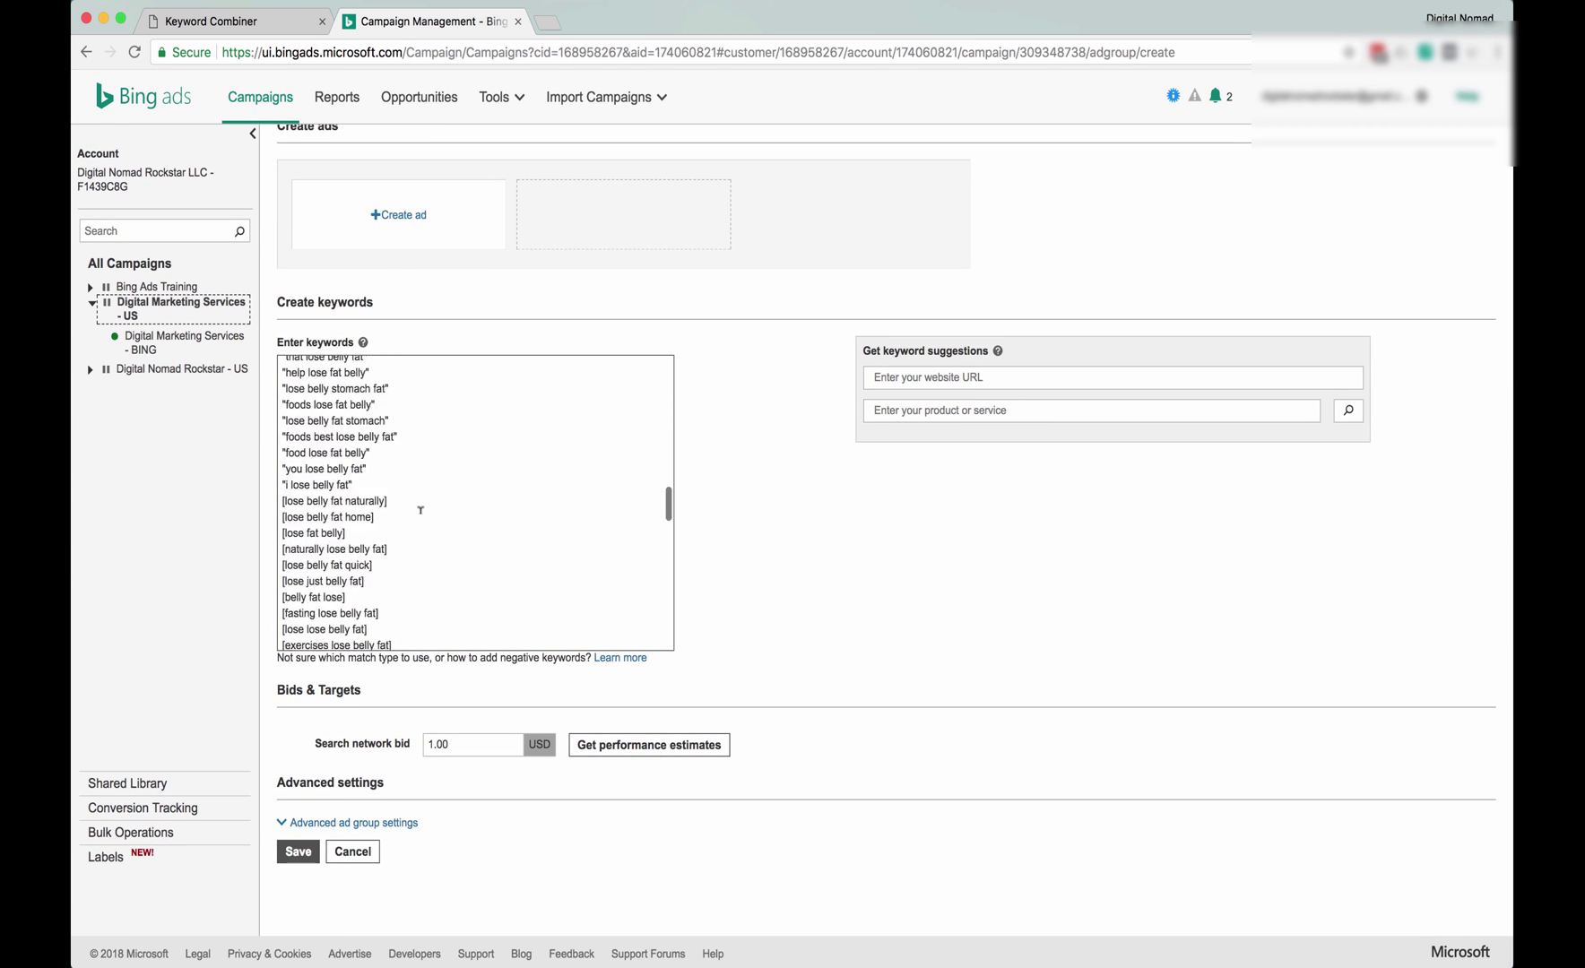
scroll(421, 510, "down", 10)
left_click_drag(389, 543, 276, 518)
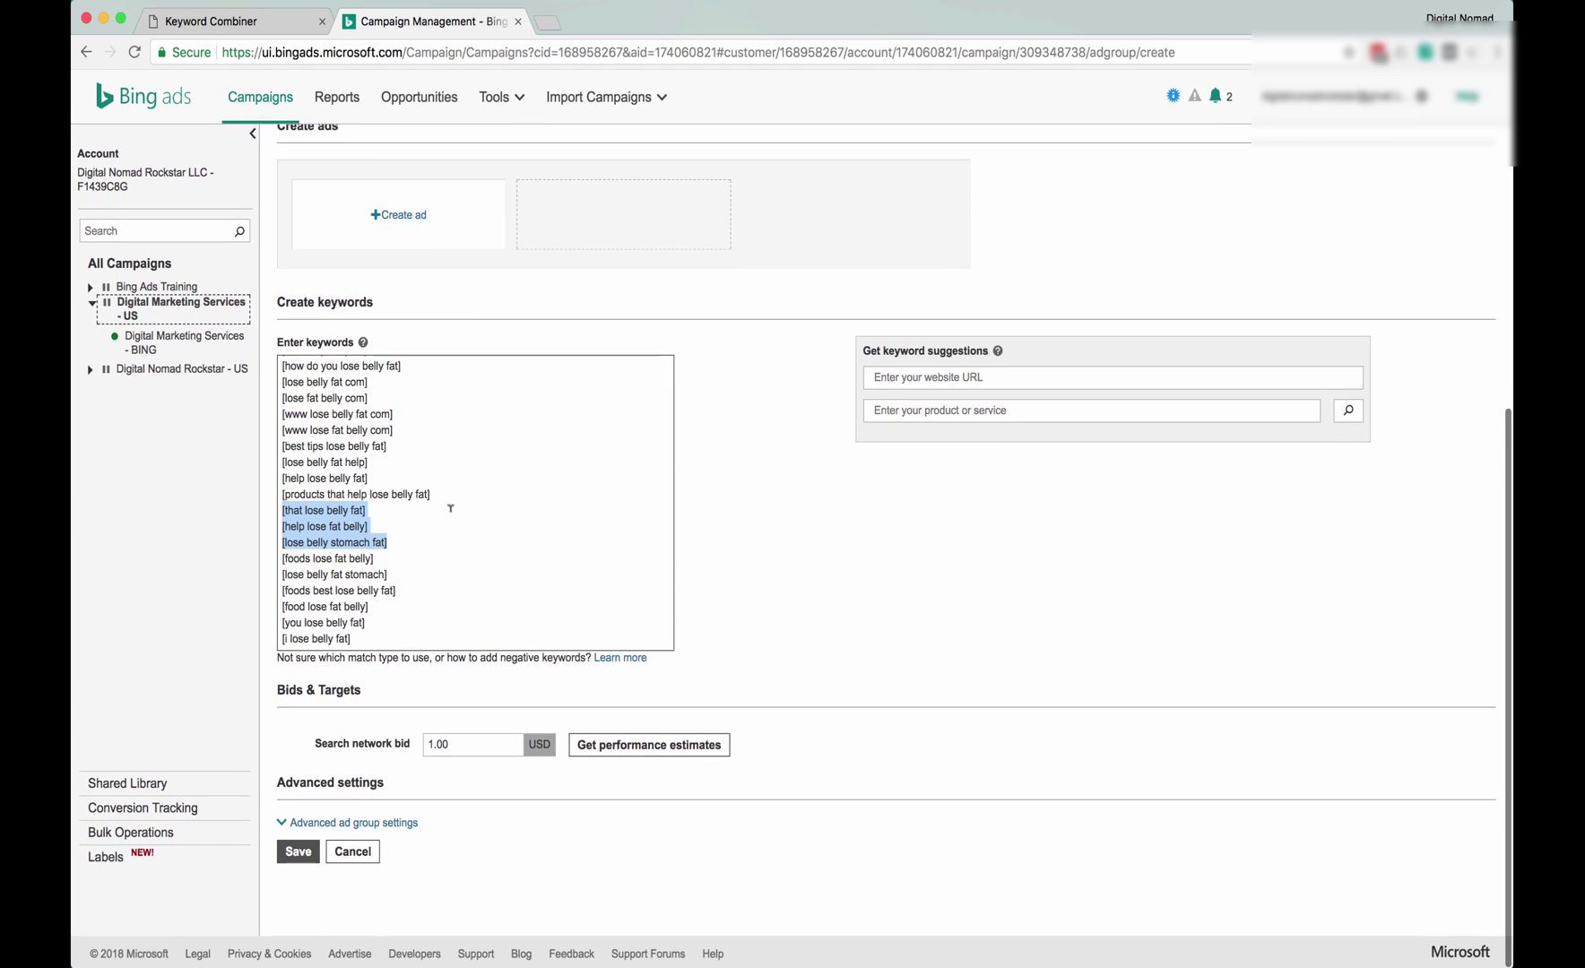
scroll(443, 462, "up", 15)
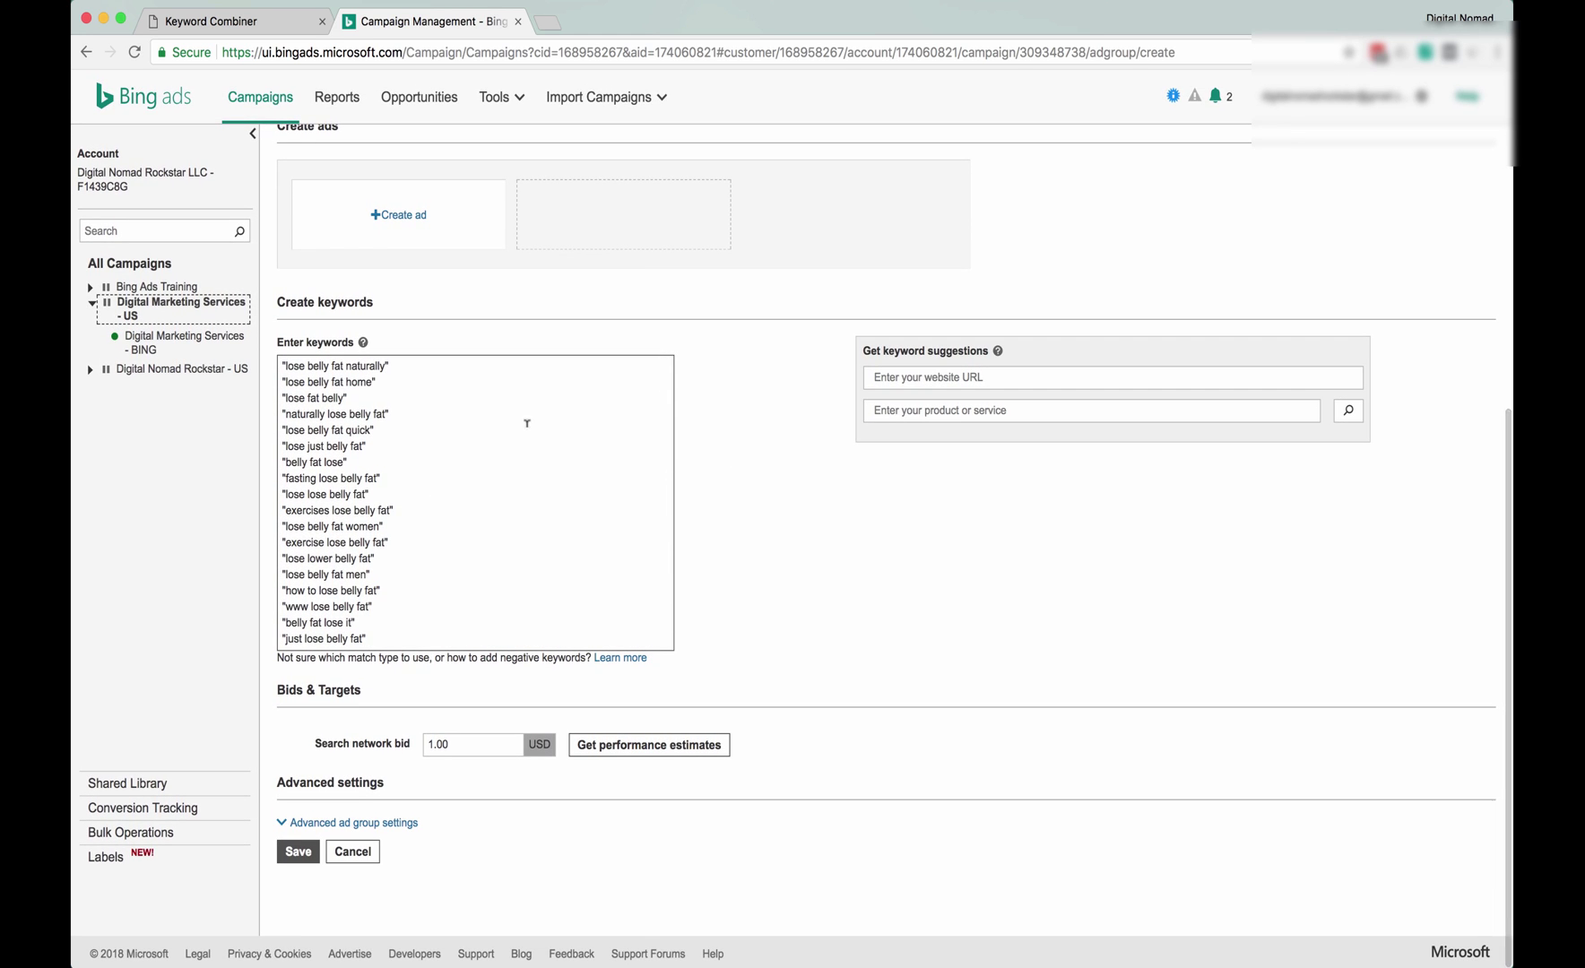
scroll(439, 464, "down", 15)
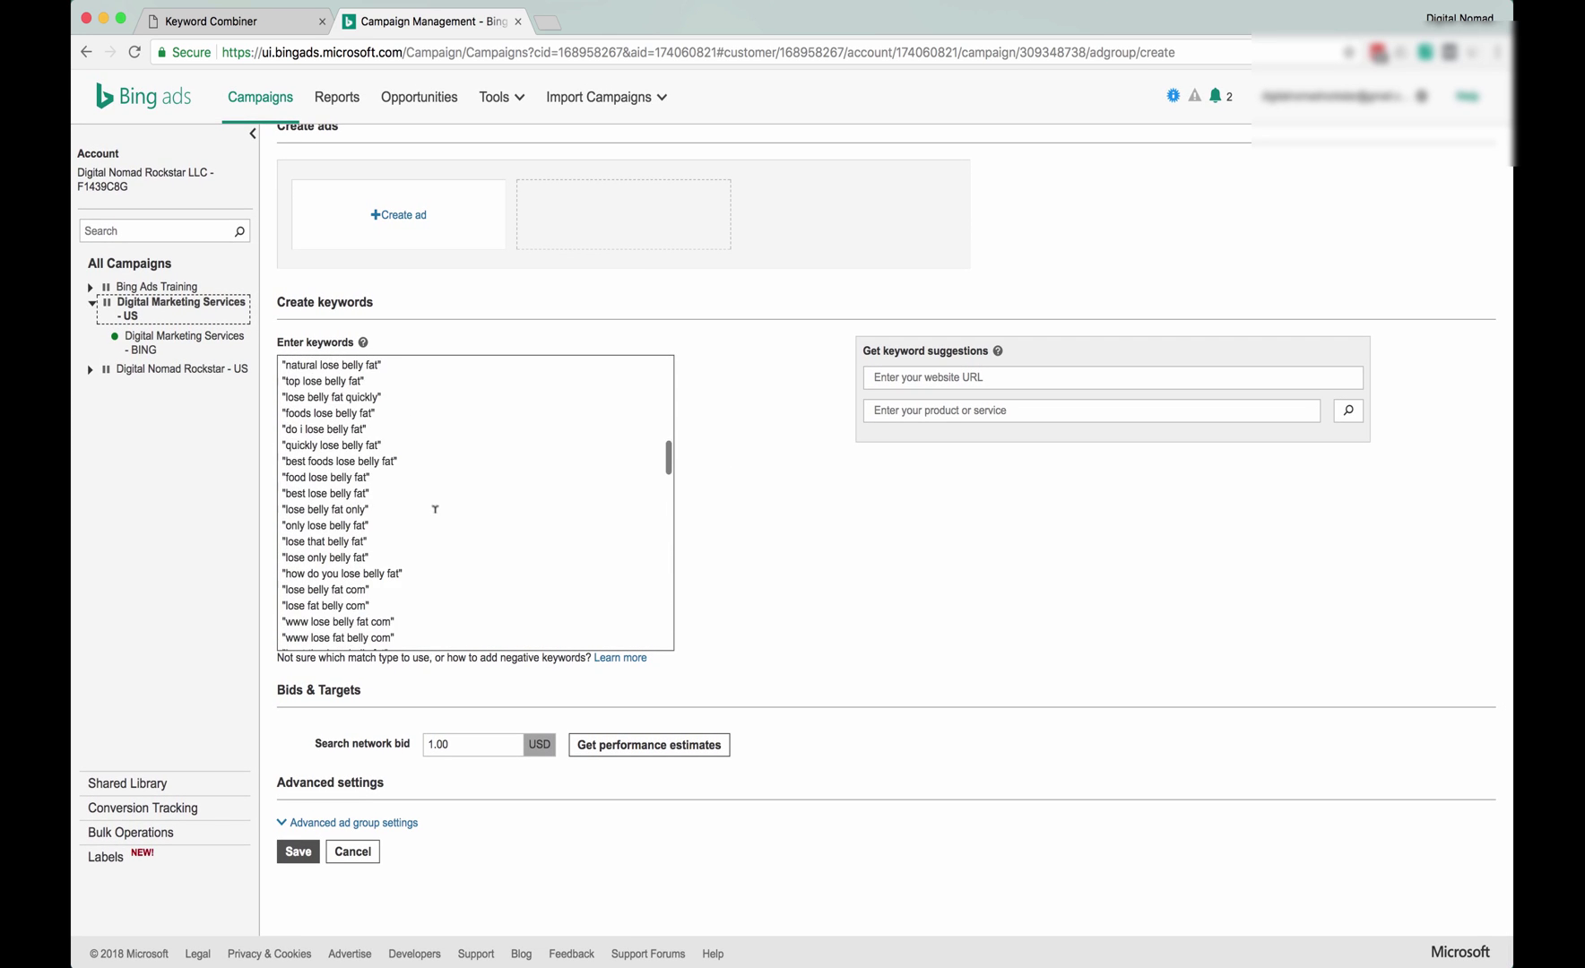
scroll(436, 509, "down", 10)
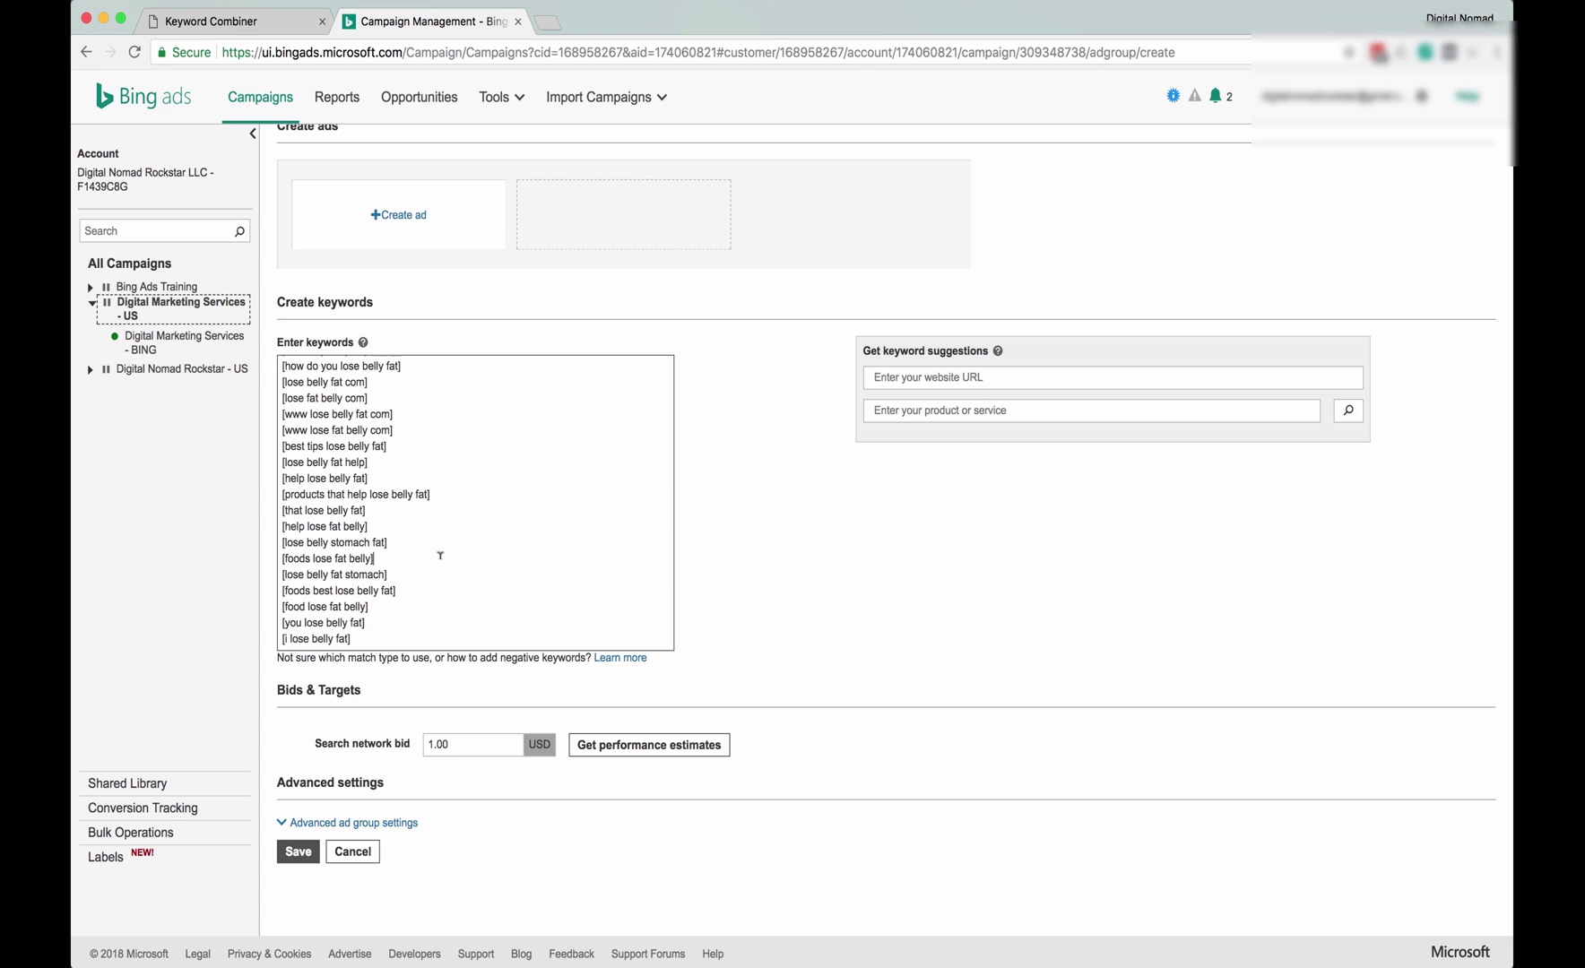
scroll(466, 538, "down", 2)
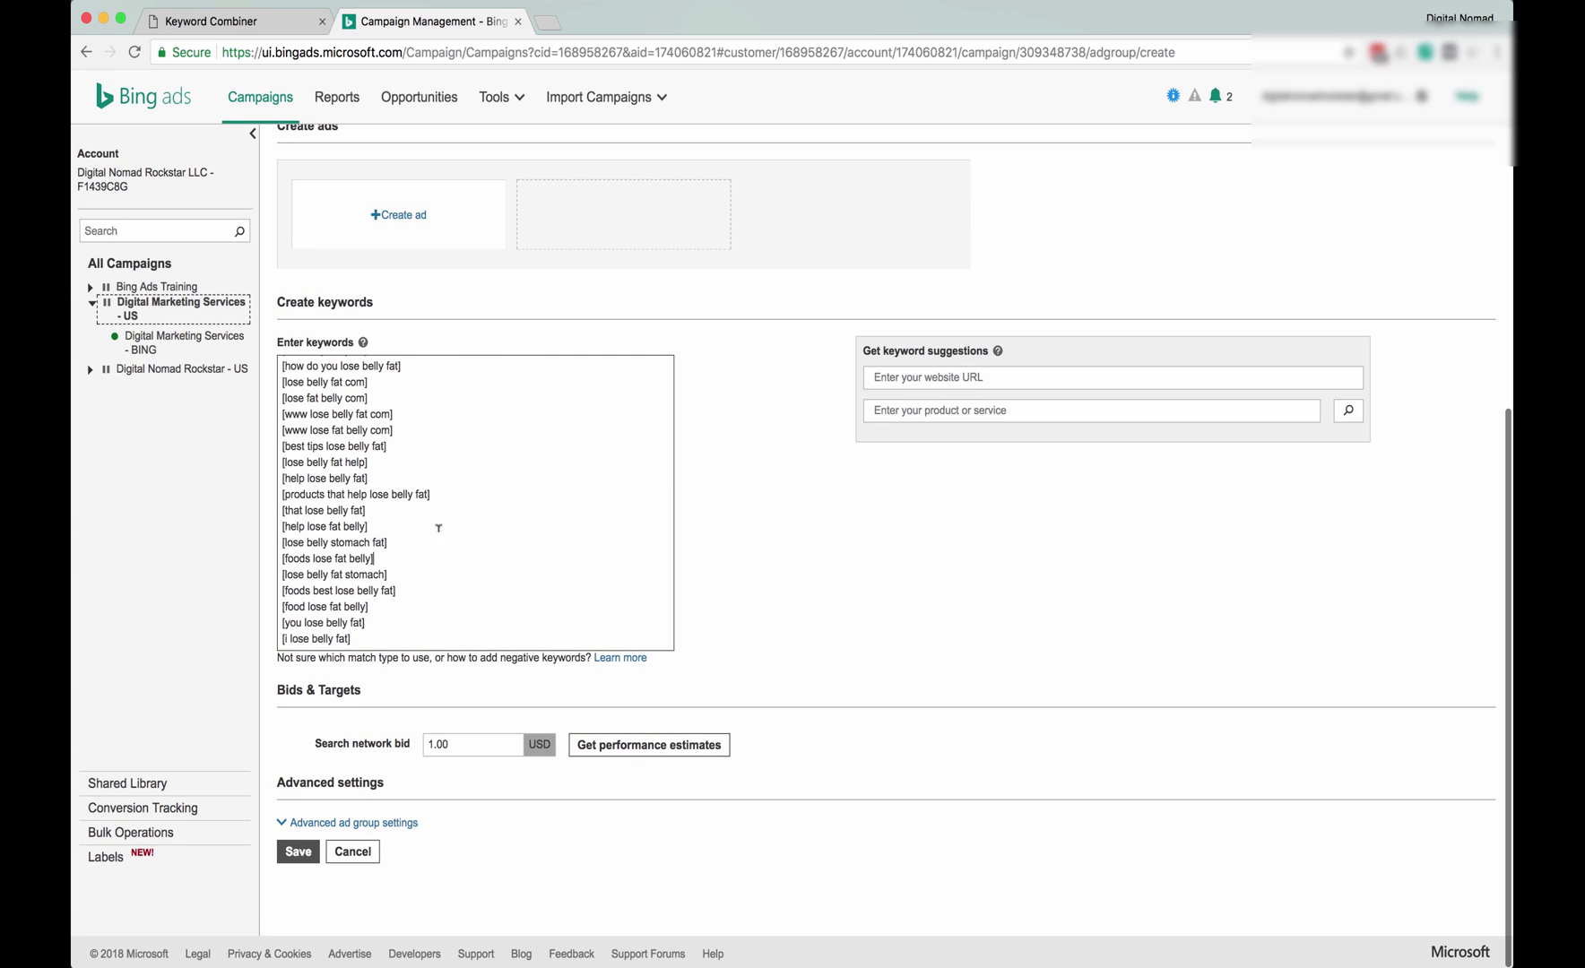
scroll(471, 508, "up", 15)
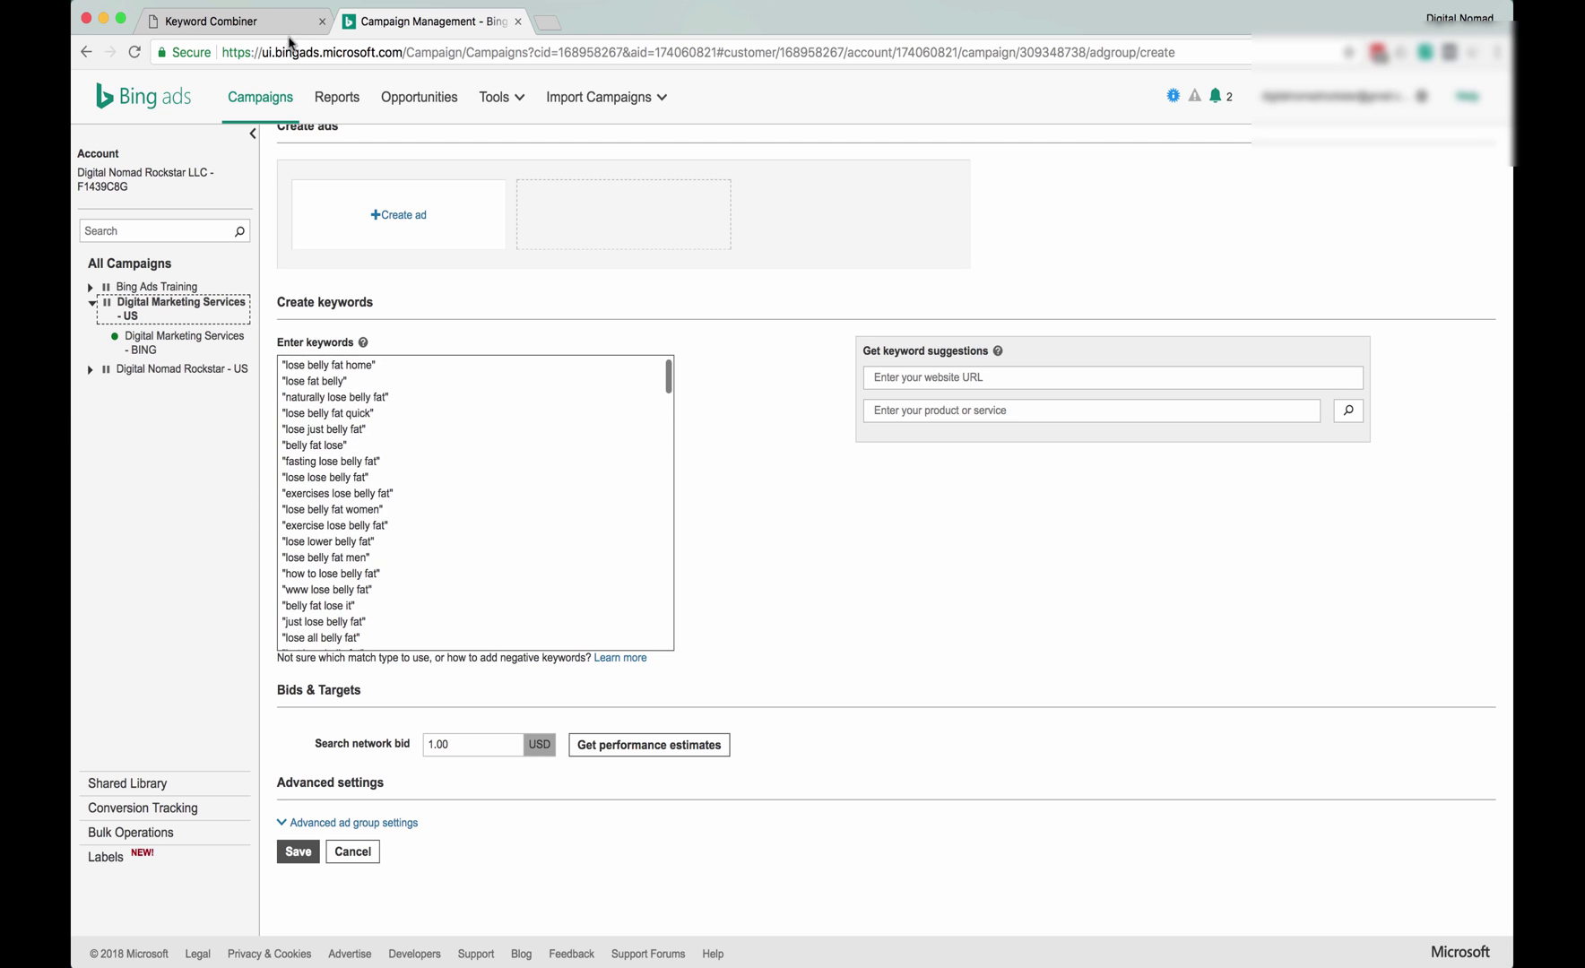
scroll(703, 325, "up", 10)
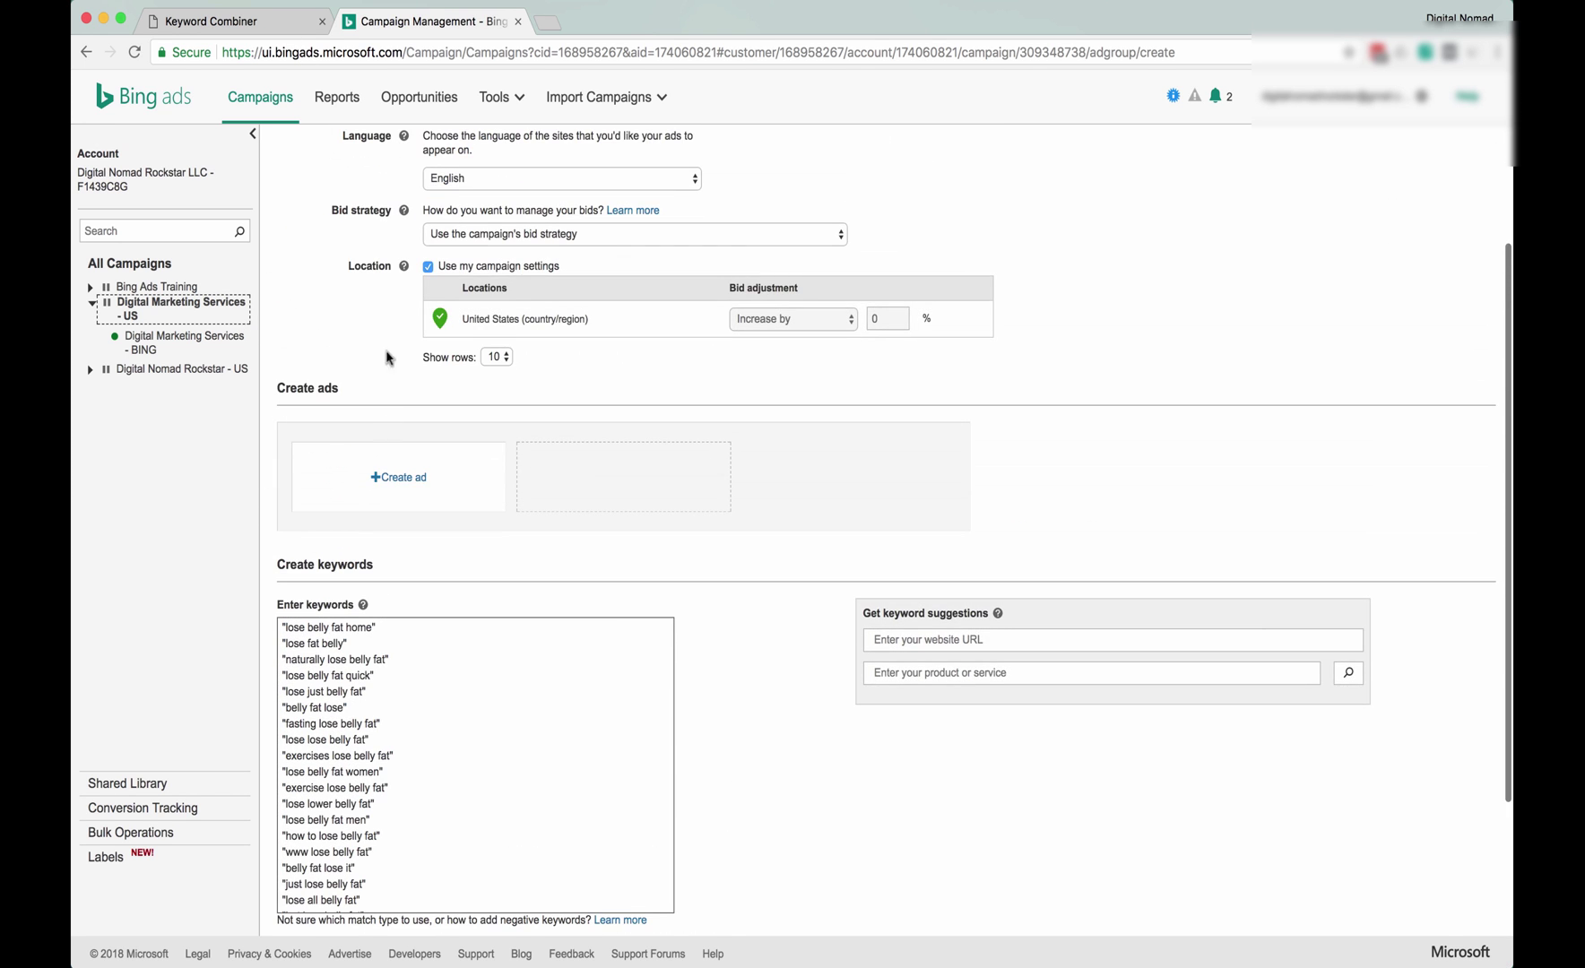
scroll(380, 311, "up", 2)
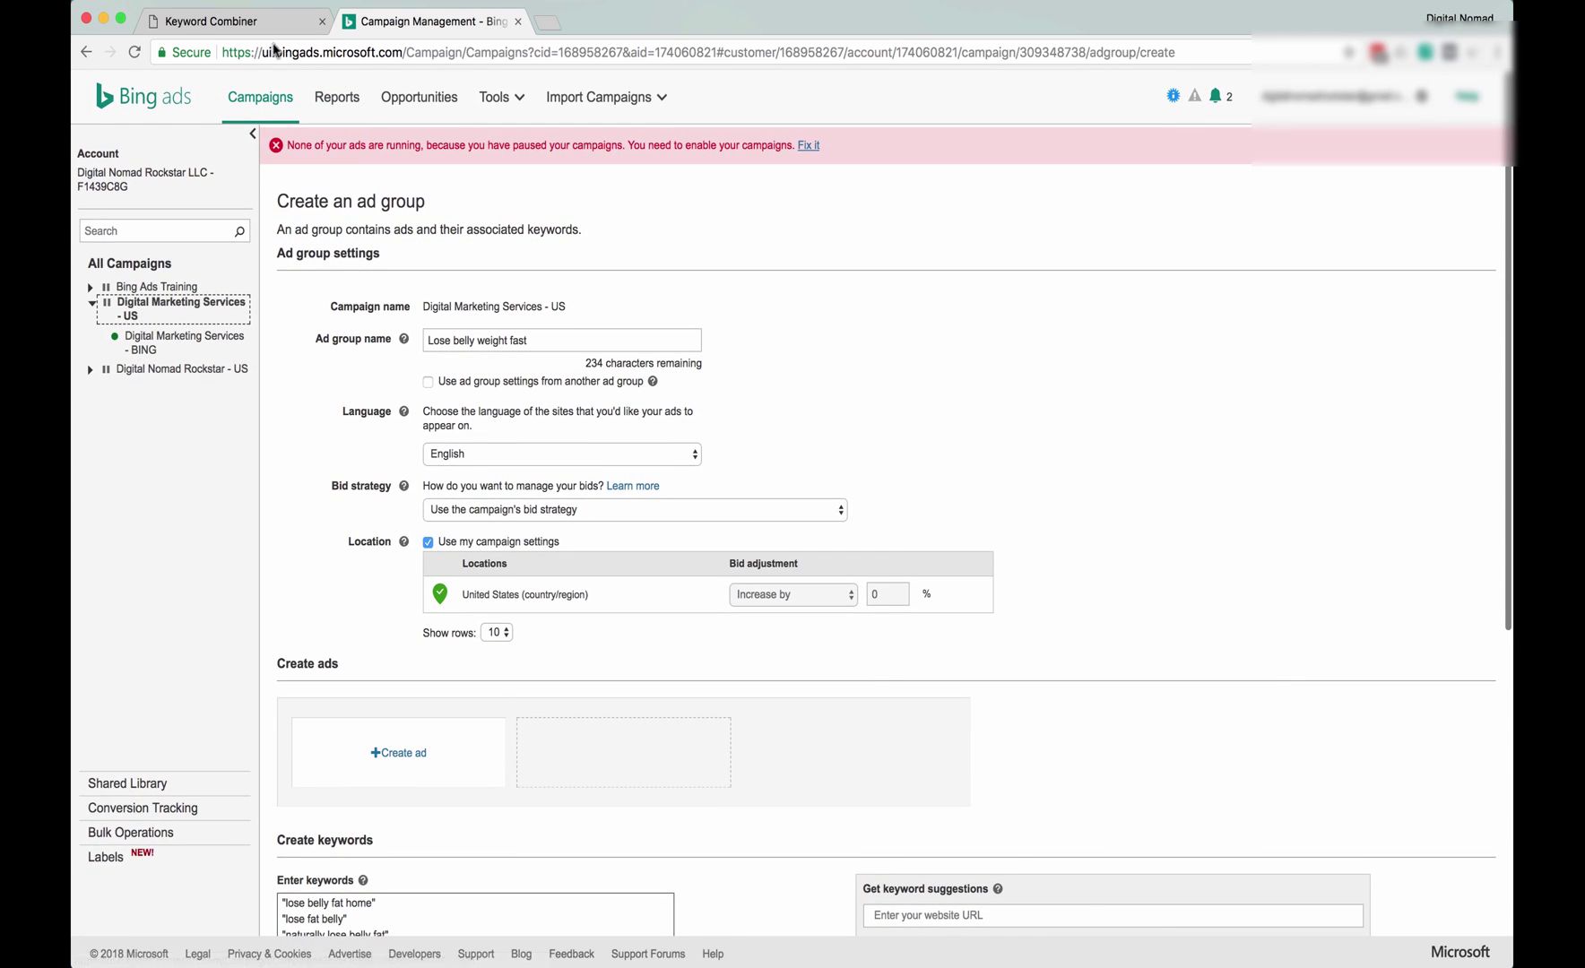
left_click(272, 27)
left_click(407, 25)
scroll(380, 463, "down", 5)
scroll(361, 539, "up", 5)
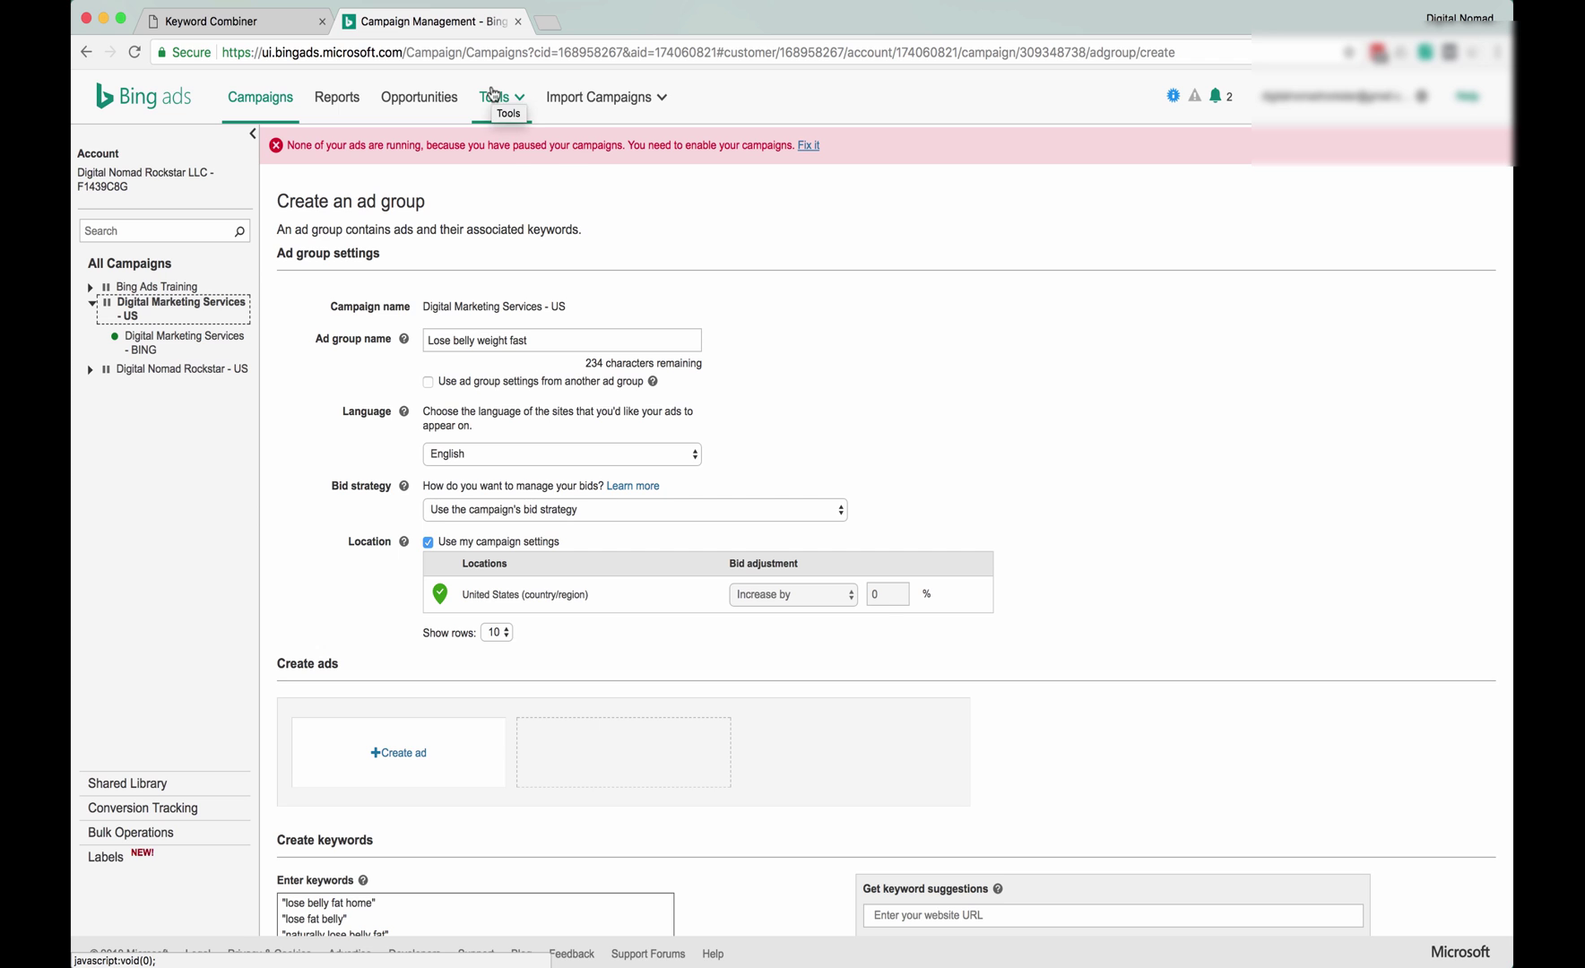
left_click(509, 105)
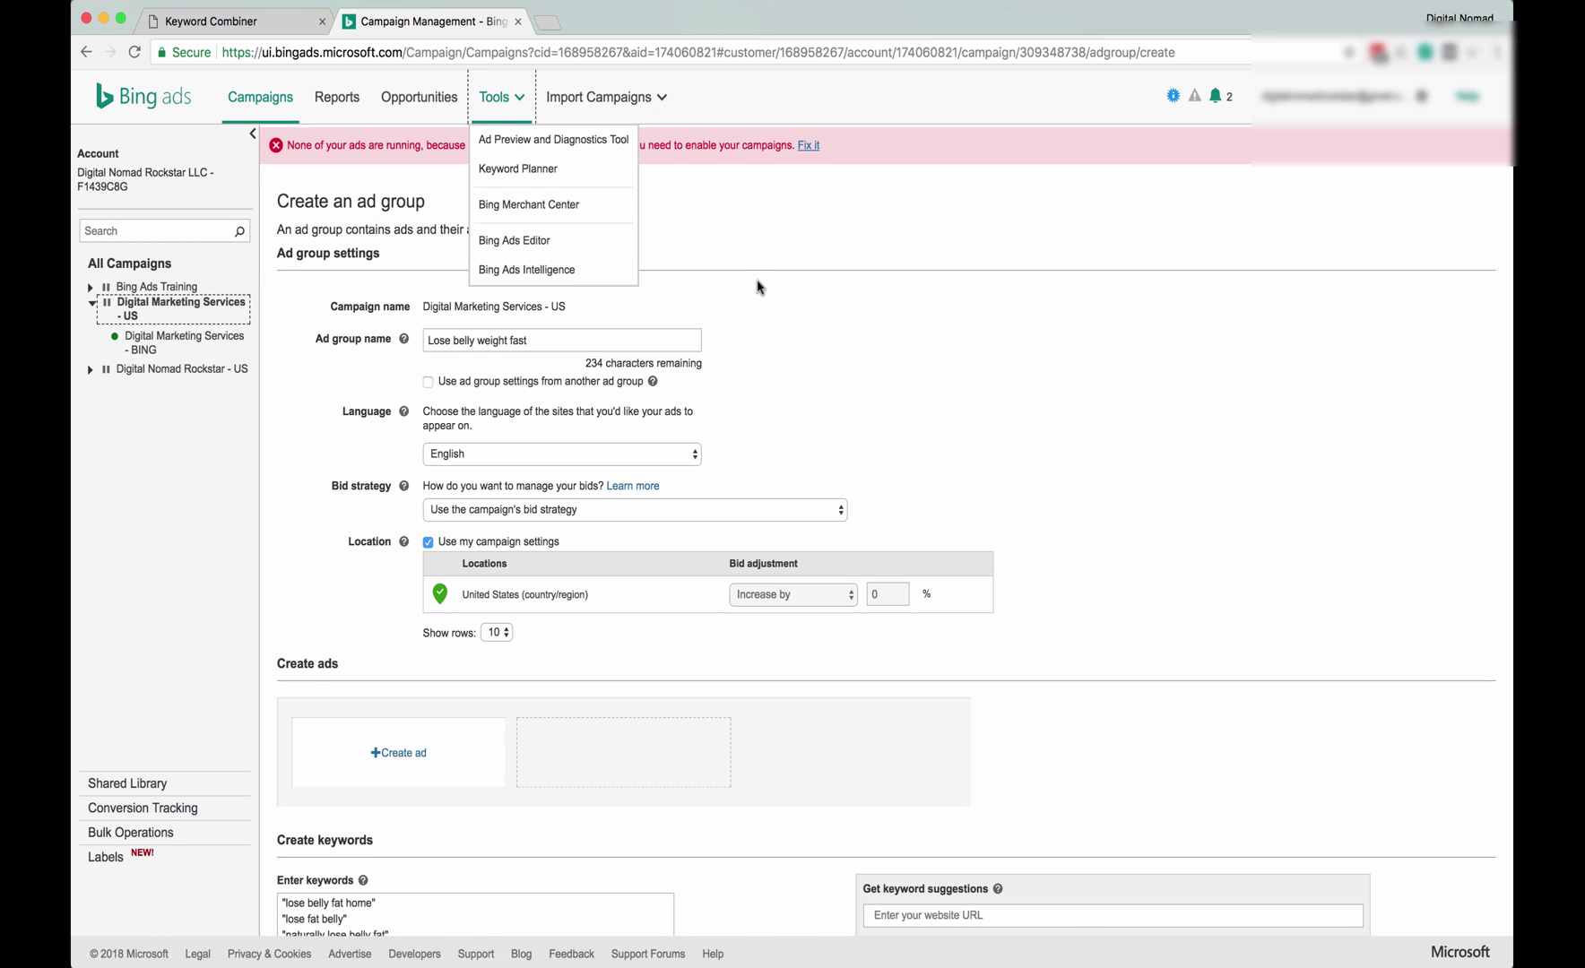
scroll(758, 287, "down", 1)
scroll(693, 212, "up", 1)
left_click(761, 244)
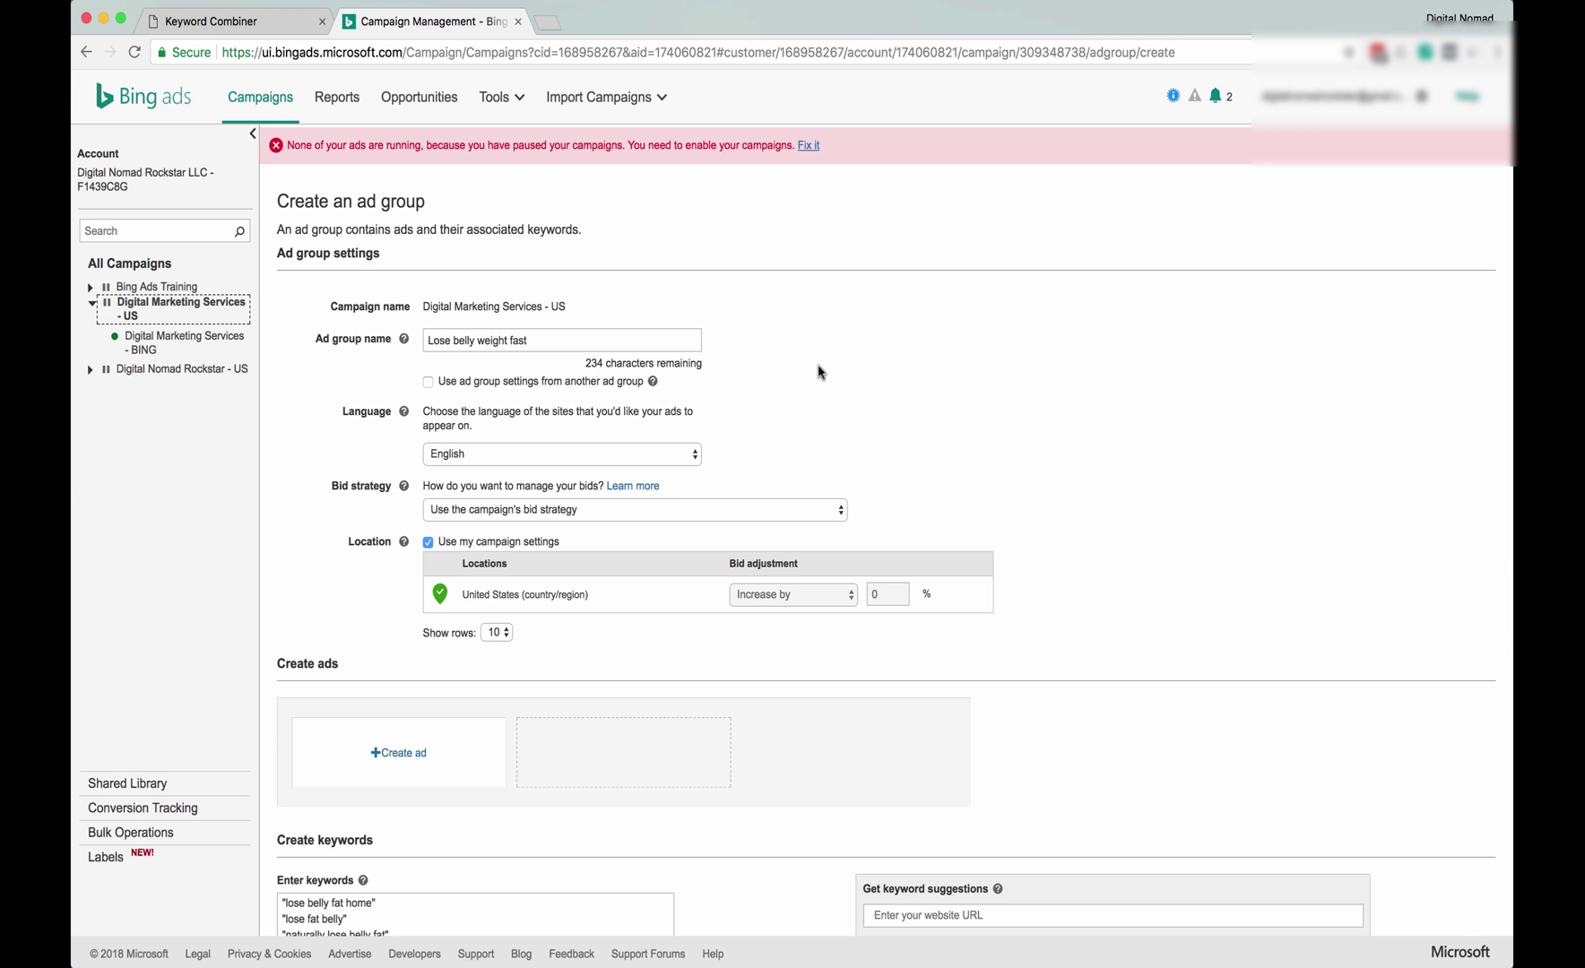
scroll(829, 373, "down", 3)
scroll(837, 376, "up", 4)
scroll(780, 305, "up", 2)
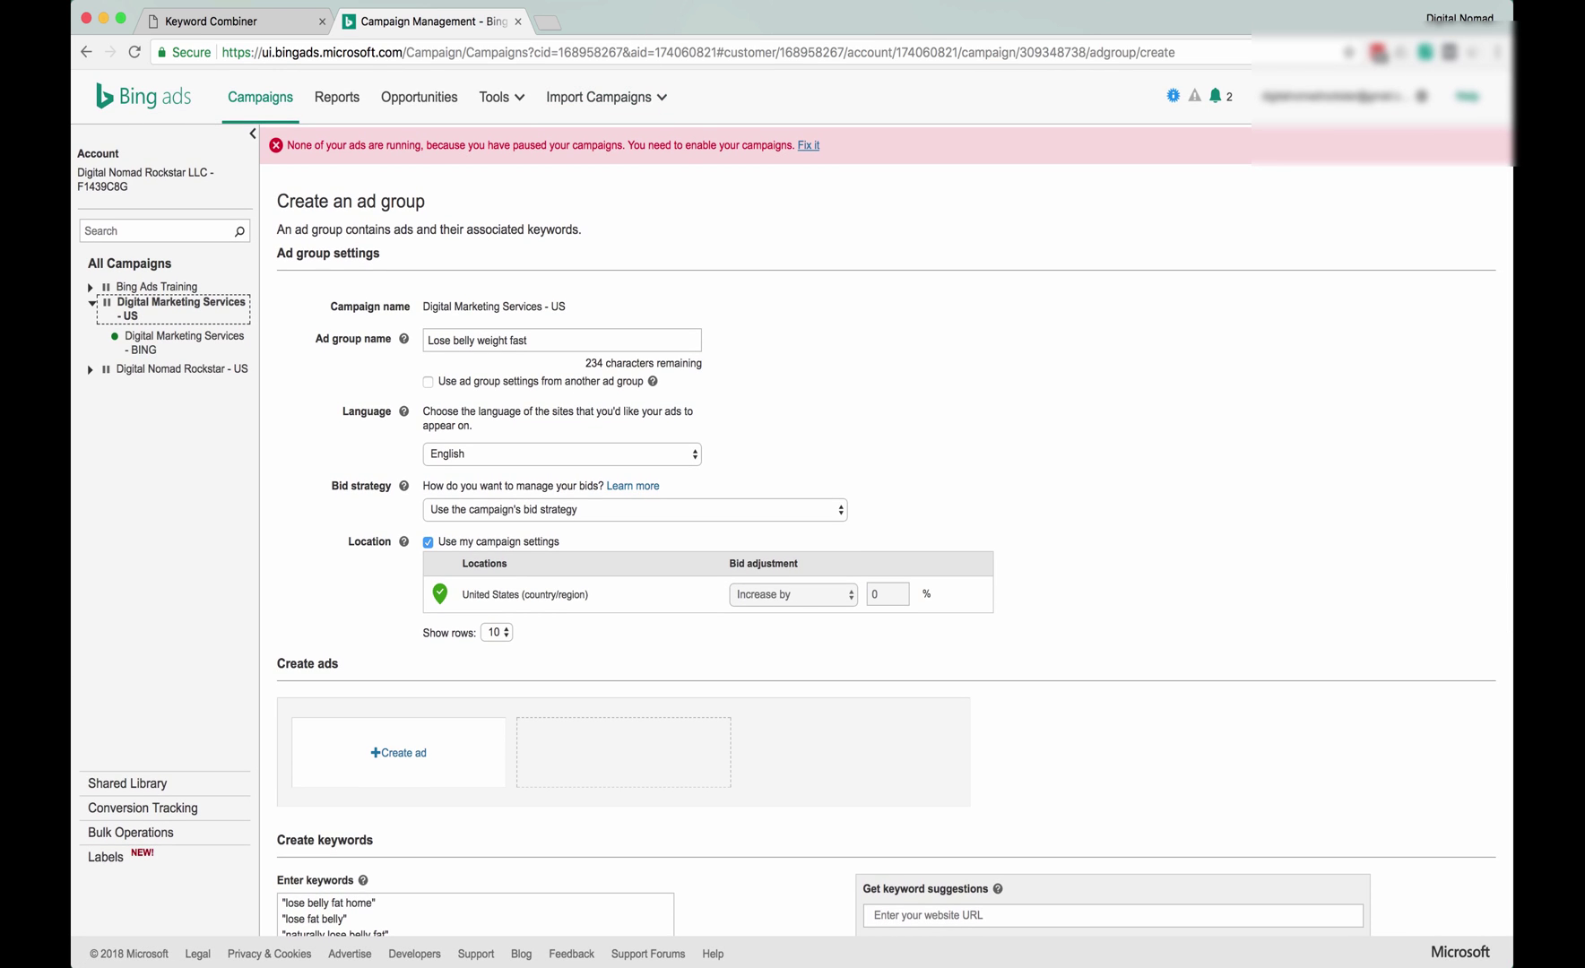